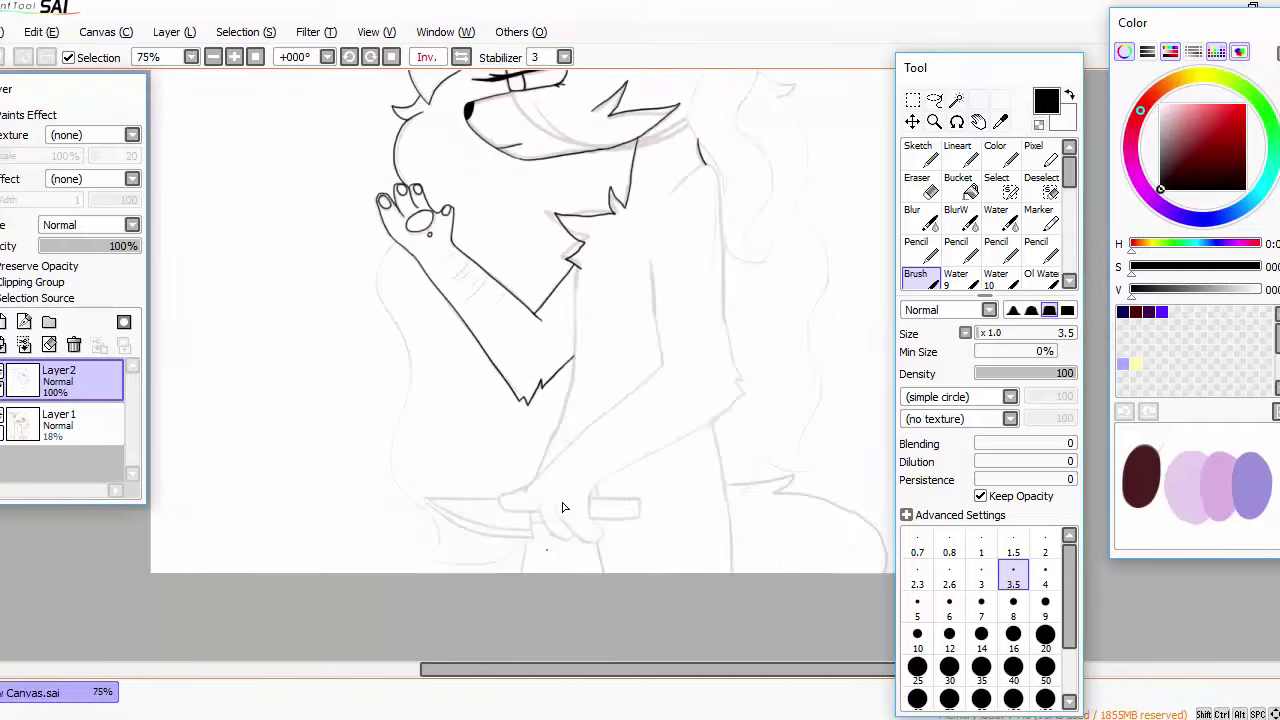
Step: Ink the shoulder curve and the inner upper-arm line over the sketch on Layer2 with the 3.5 brush in black
scroll(629, 384, "up", 7)
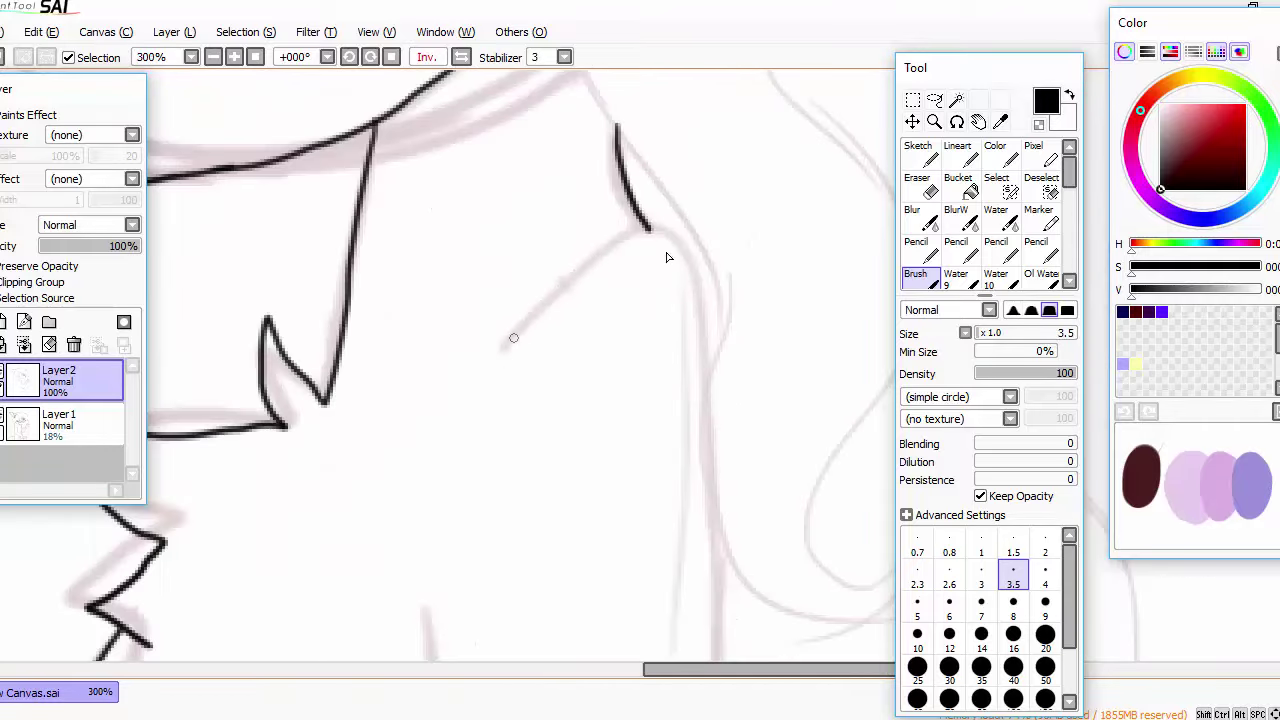
left_click_drag(648, 230, 508, 349)
scroll(709, 283, "down", 2)
left_click_drag(625, 405, 592, 200)
key("ctrl+z")
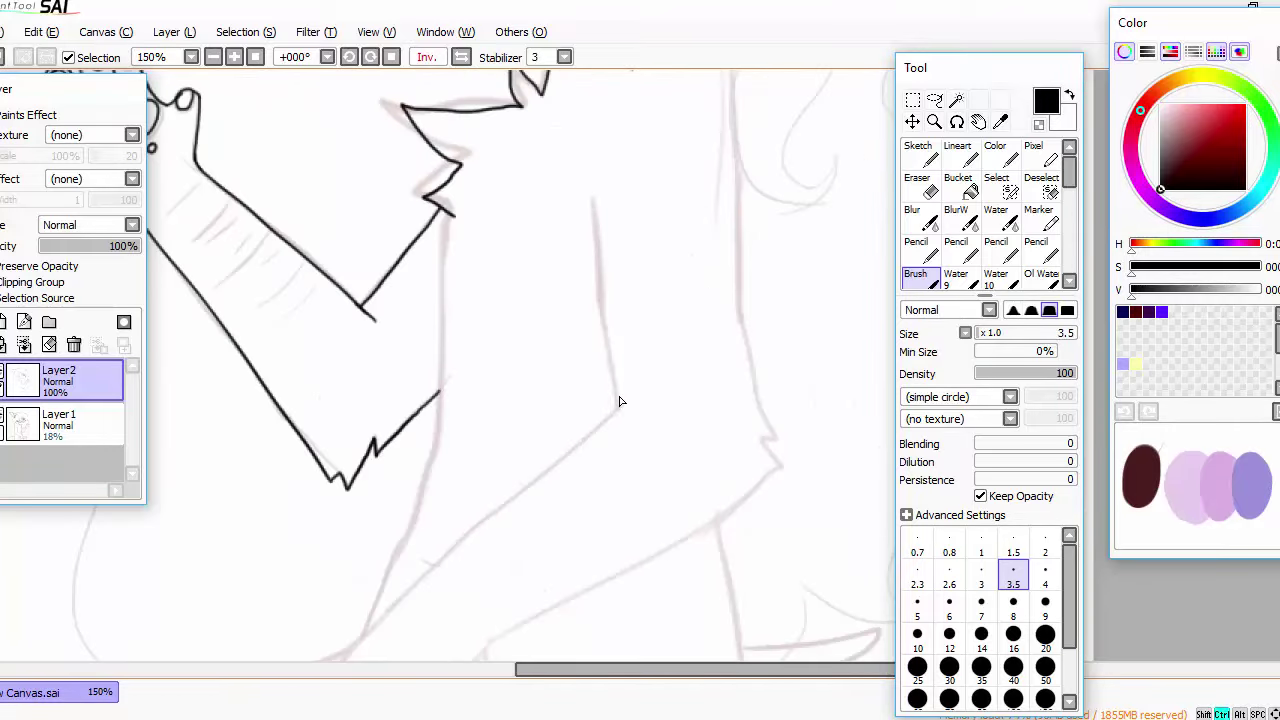
mouse_move(620, 400)
left_mouse_down()
mouse_move(587, 200)
mouse_move(622, 405)
left_mouse_up()
key("ctrl+z")
key("ctrl+z")
left_click_drag(590, 203, 620, 410)
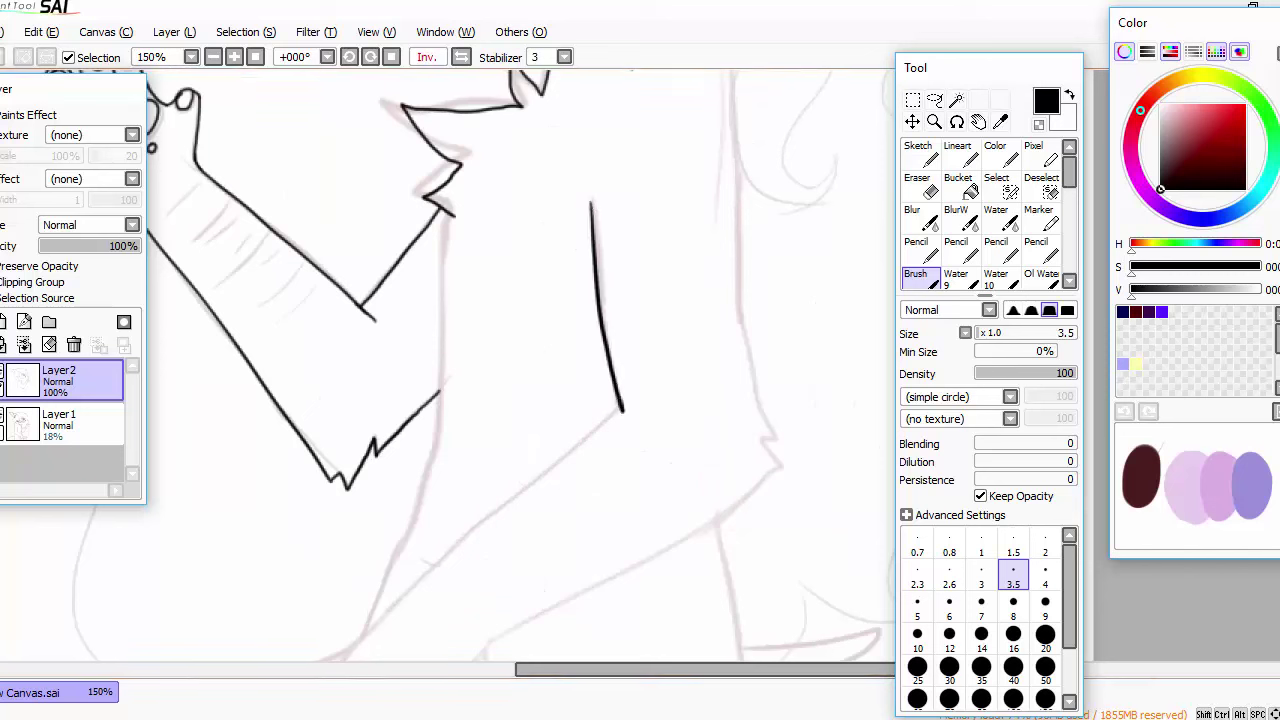
Step: Ink the upper edge of the forearm from the inner elbow to the wrist and on toward the thumb
left_click_drag(551, 517, 551, 237)
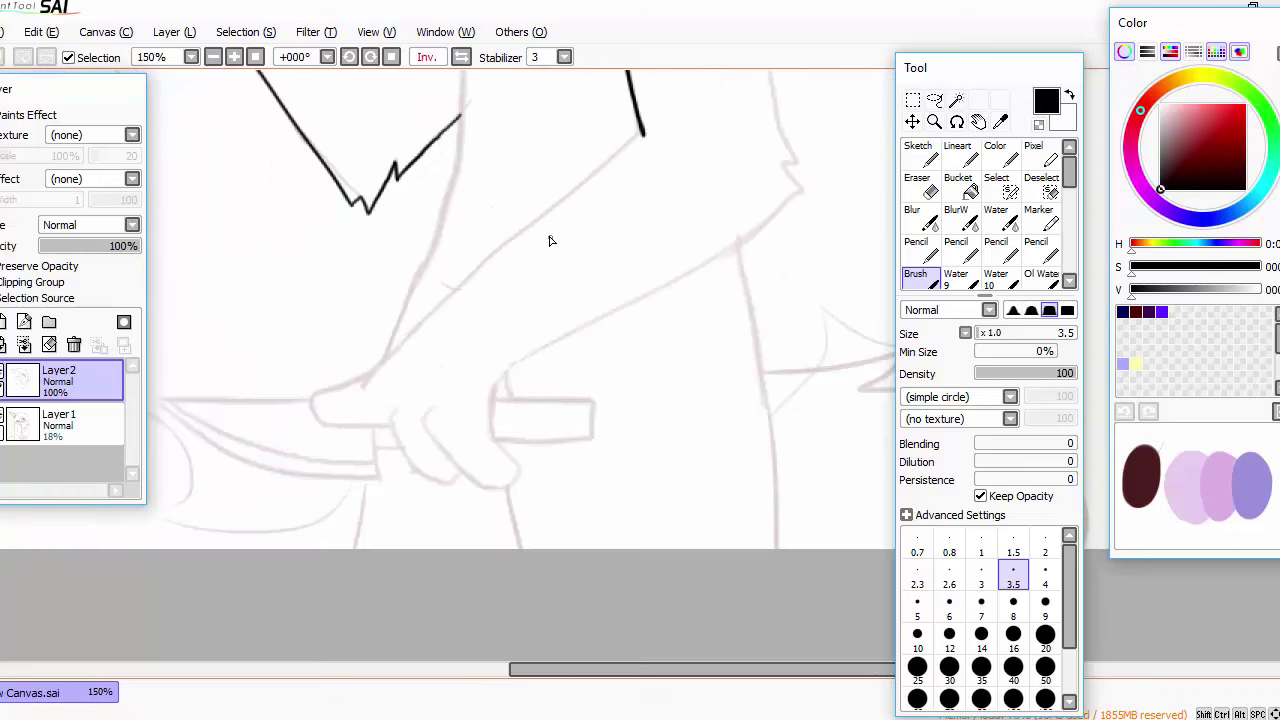
scroll(474, 225, "up", 1)
mouse_move(742, 106)
left_mouse_down()
mouse_move(480, 309)
mouse_move(414, 384)
left_mouse_up()
scroll(419, 411, "up", 1)
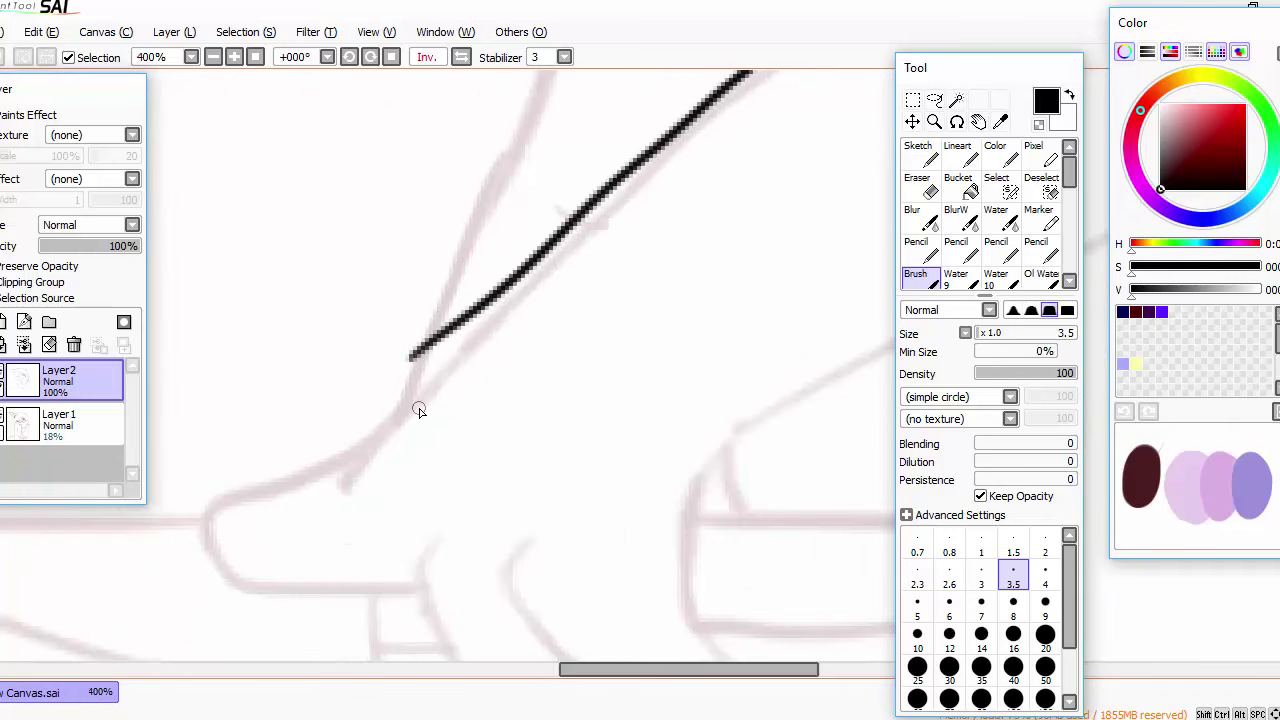
left_click_drag(507, 288, 243, 486)
key("ctrl+z")
key("ctrl+y")
scroll(327, 366, "up", 2)
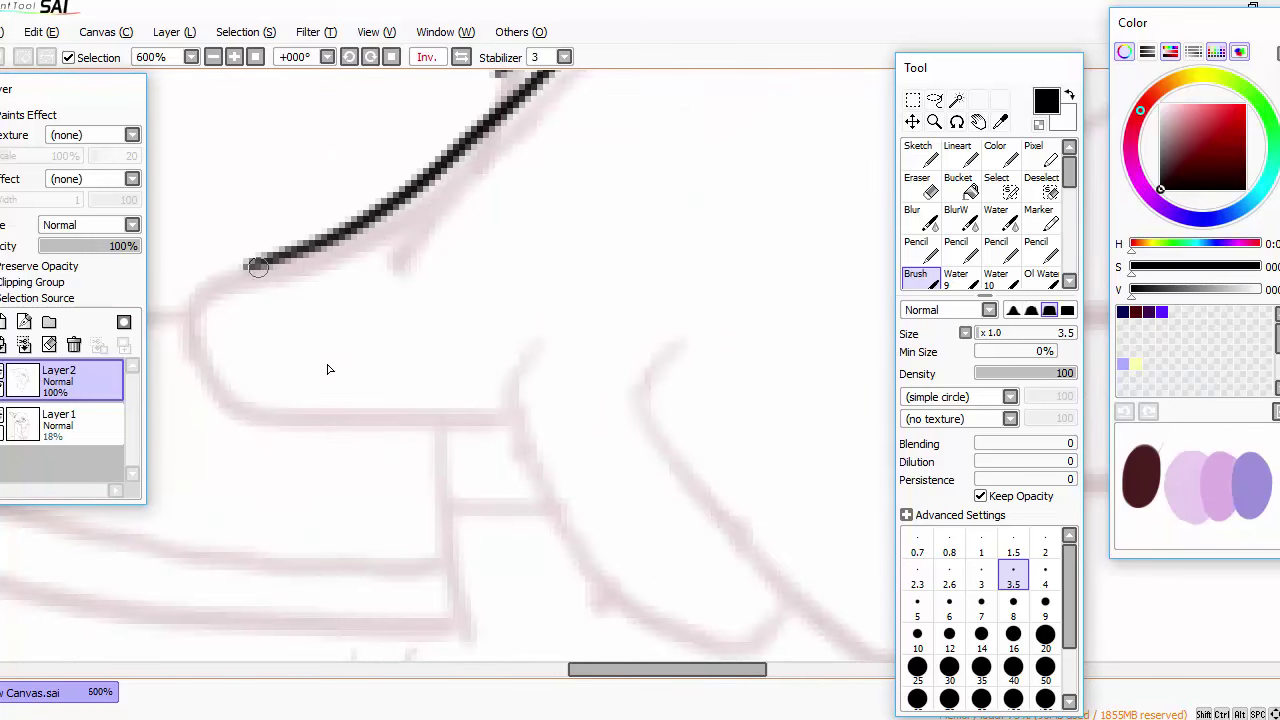
Step: Ink the thumb outline and the first two finger curves of the hand gripping the knife
mouse_move(258, 266)
left_mouse_down()
mouse_move(214, 393)
mouse_move(186, 303)
mouse_move(529, 423)
left_mouse_up()
scroll(529, 423, "down", 3)
left_click_drag(290, 278, 316, 395)
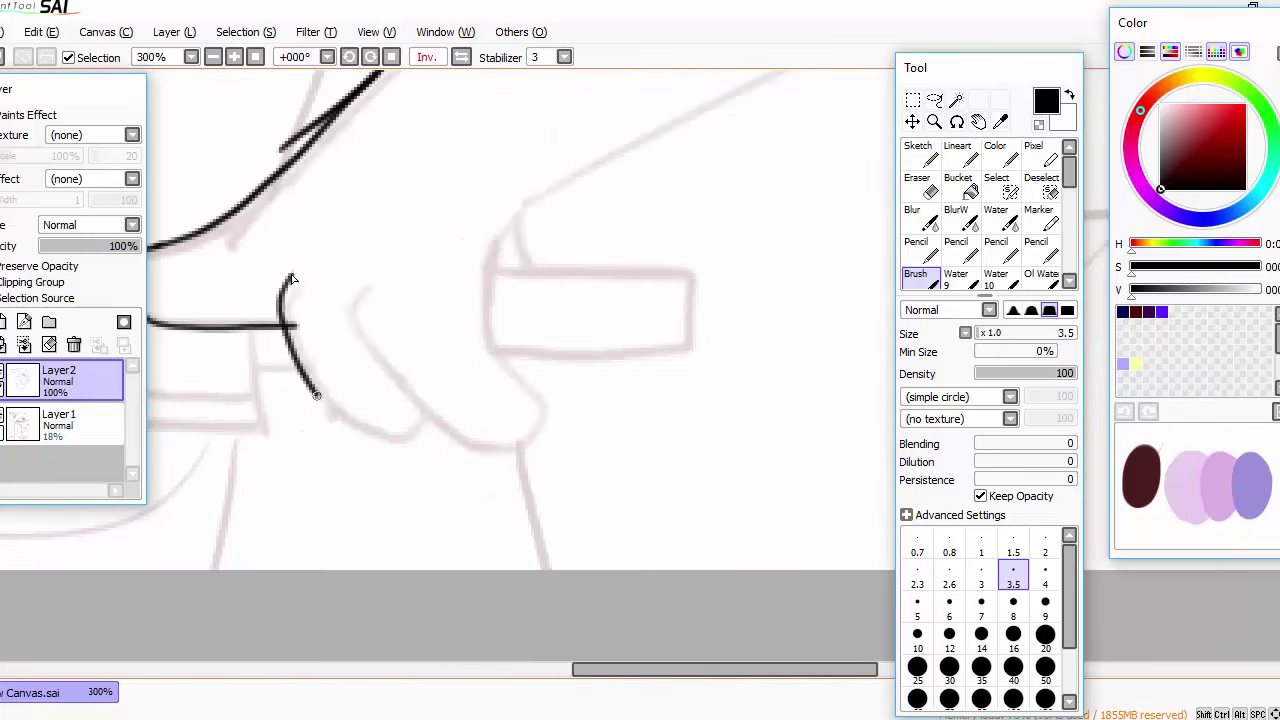
key("ctrl+z")
key("ctrl+z")
mouse_move(285, 271)
left_mouse_down()
mouse_move(346, 423)
mouse_move(429, 421)
left_mouse_up()
left_click_drag(352, 270, 498, 452)
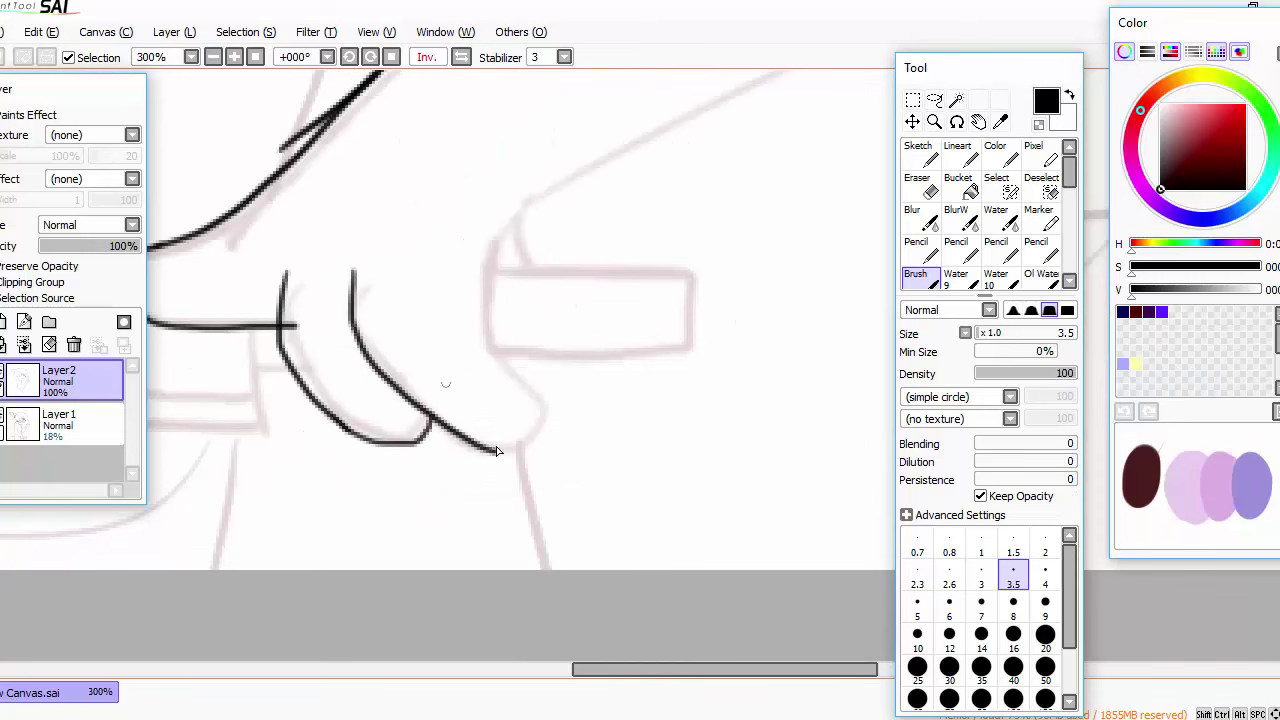
Step: Erase the stray stroke end beside the forearm line just above the wrist
key("n")
scroll(338, 348, "up", 4)
scroll(338, 348, "down", 2)
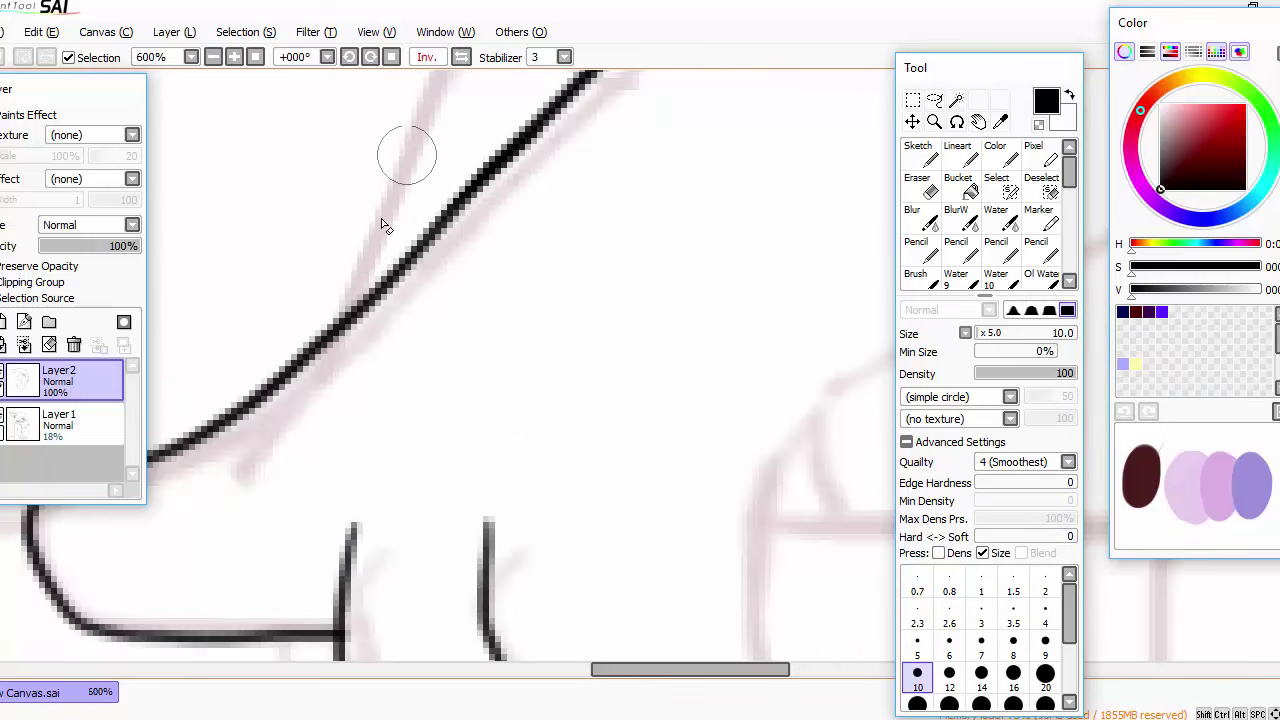
Step: Ink the outer arm line from the shoulder down toward the elbow, erasing and redoing its lower part
key("b")
scroll(381, 218, "down", 8)
scroll(381, 218, "up", 3)
left_click_drag(572, 188, 610, 648)
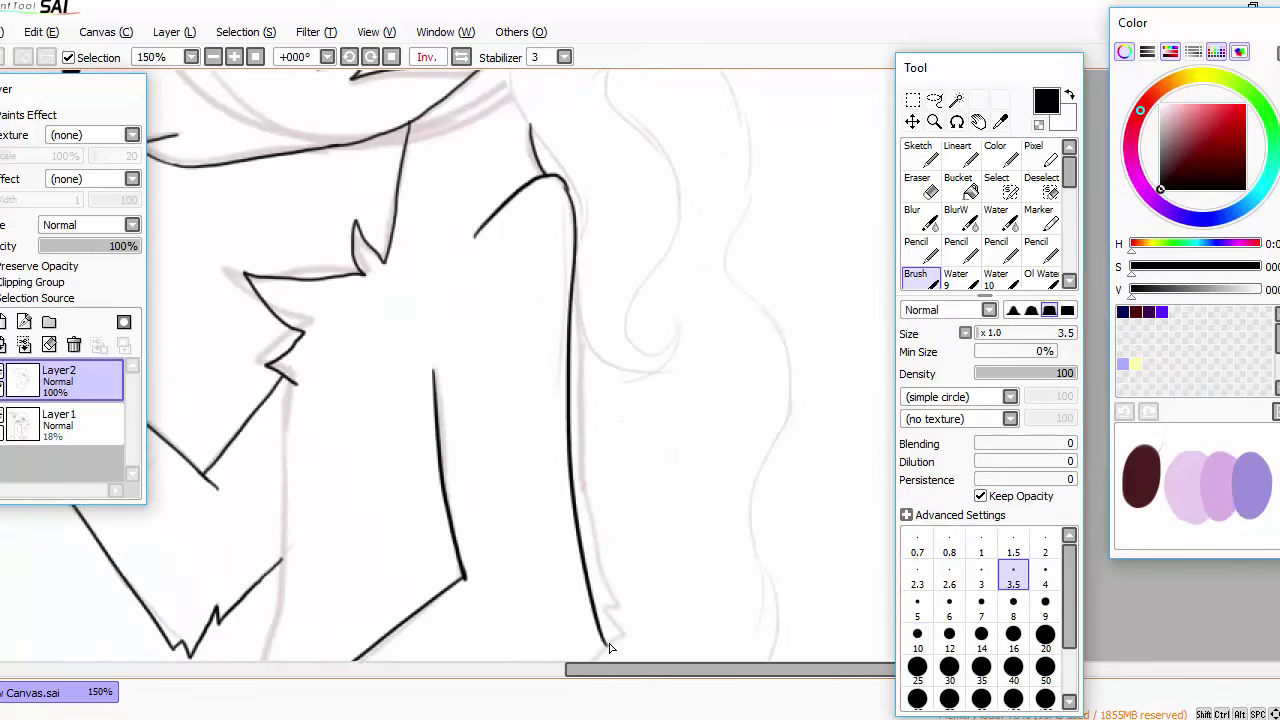
scroll(545, 205, "up", 2)
key("n")
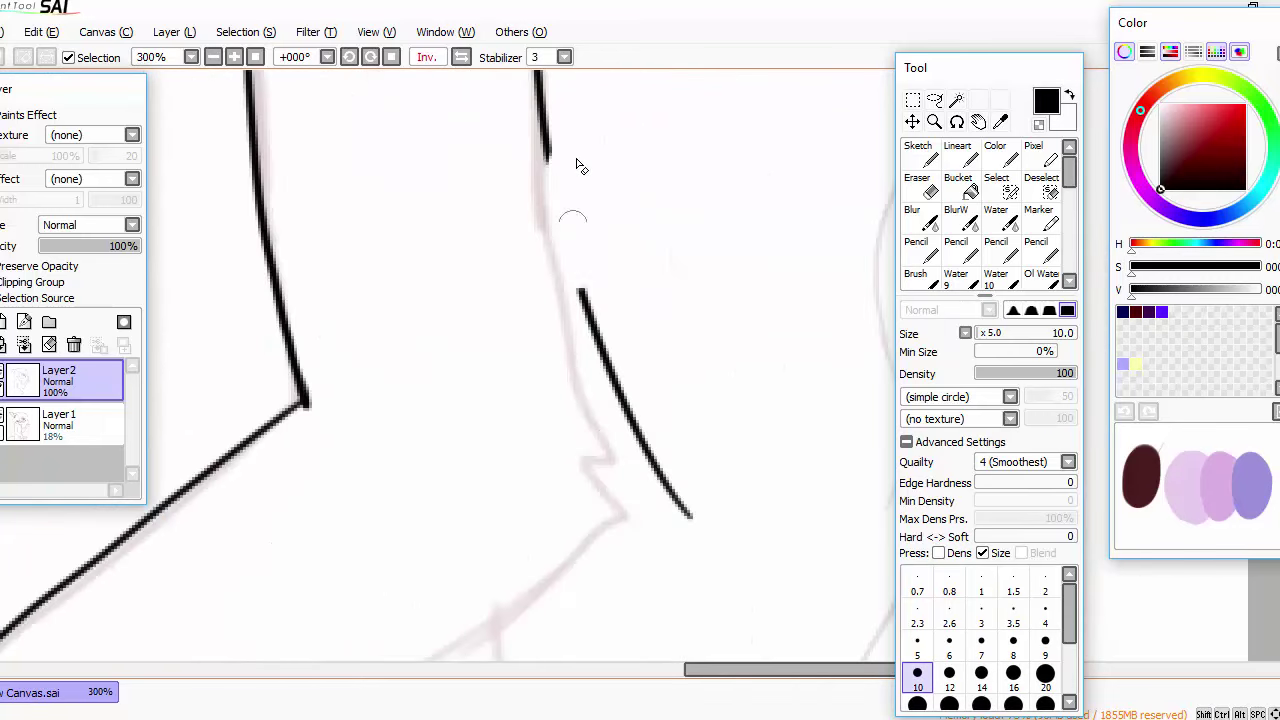
key("ctrl+z")
key("b")
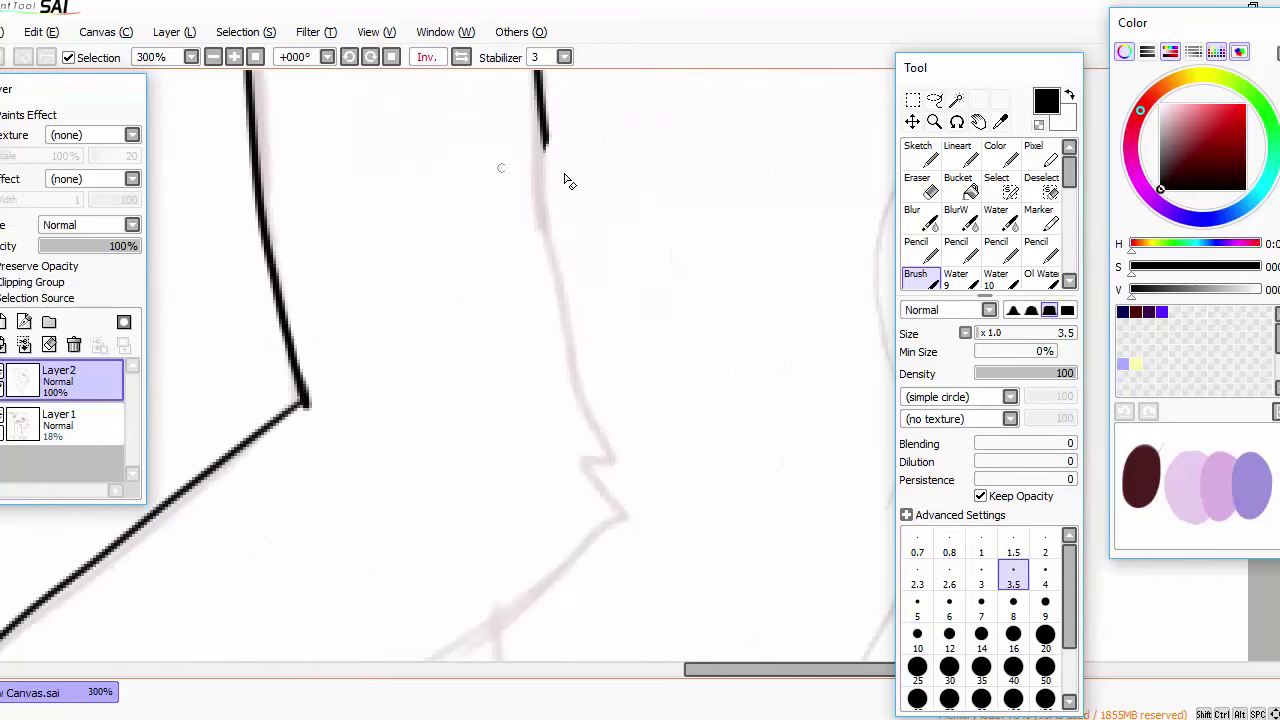
mouse_move(545, 150)
left_mouse_down()
mouse_move(551, 290)
mouse_move(629, 446)
mouse_move(550, 258)
mouse_move(585, 455)
mouse_move(629, 525)
left_mouse_up()
key("ctrl+z")
key("ctrl+z")
Step: Clean up the inner elbow corner and the outer arm line with the size 10 eraser
key("n")
scroll(480, 363, "up", 2)
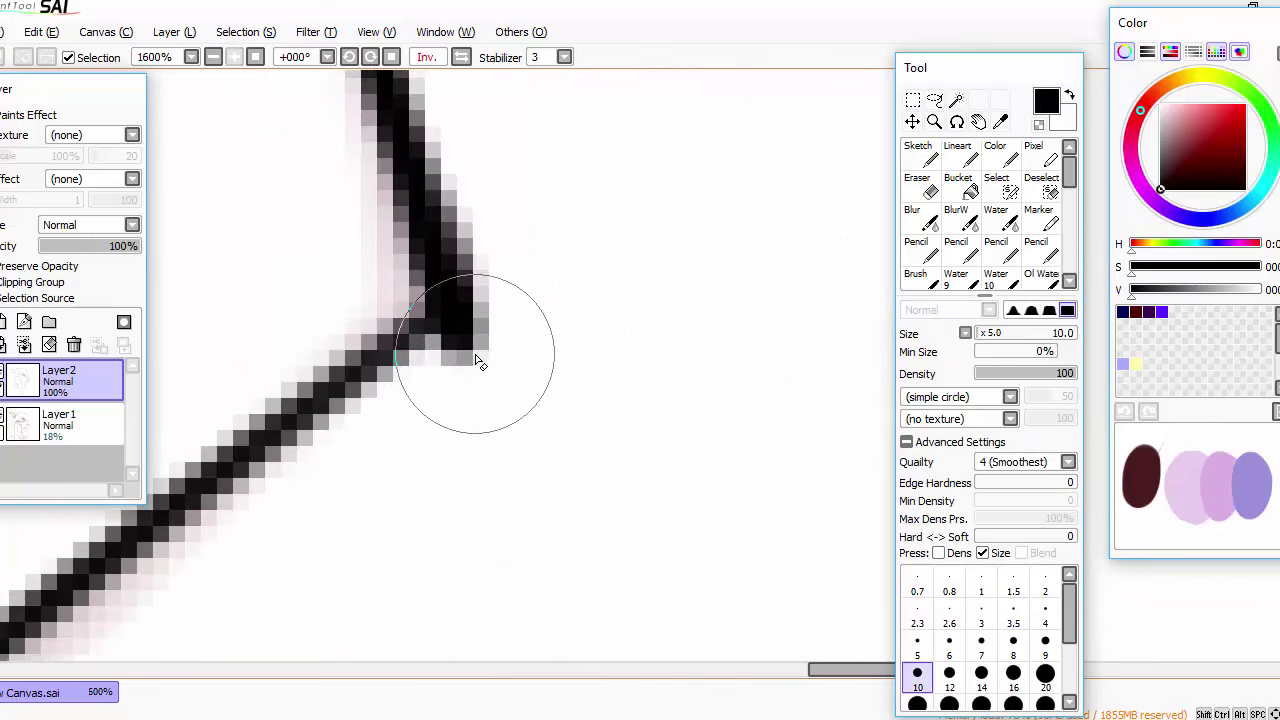
scroll(500, 374, "up", 3)
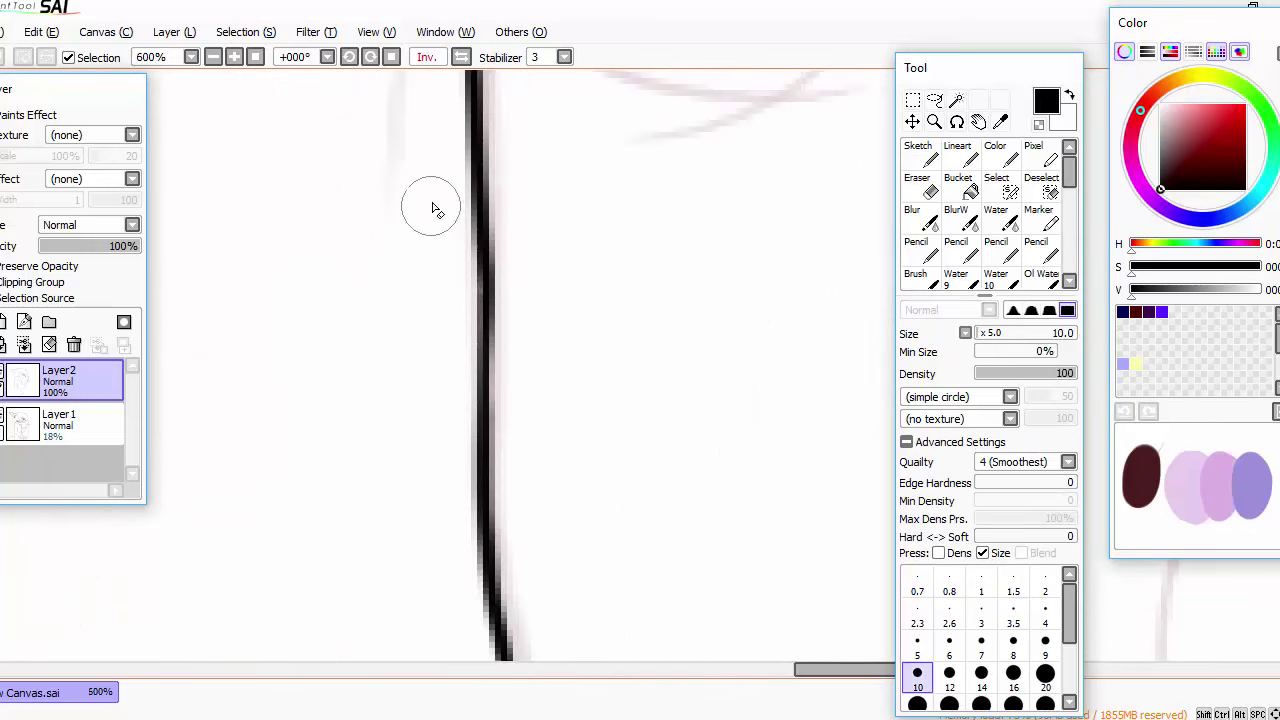
scroll(430, 472, "down", 2)
Step: Ink the lower edge of the forearm from the elbow and curve it around the wrist to the knife handle
key("b")
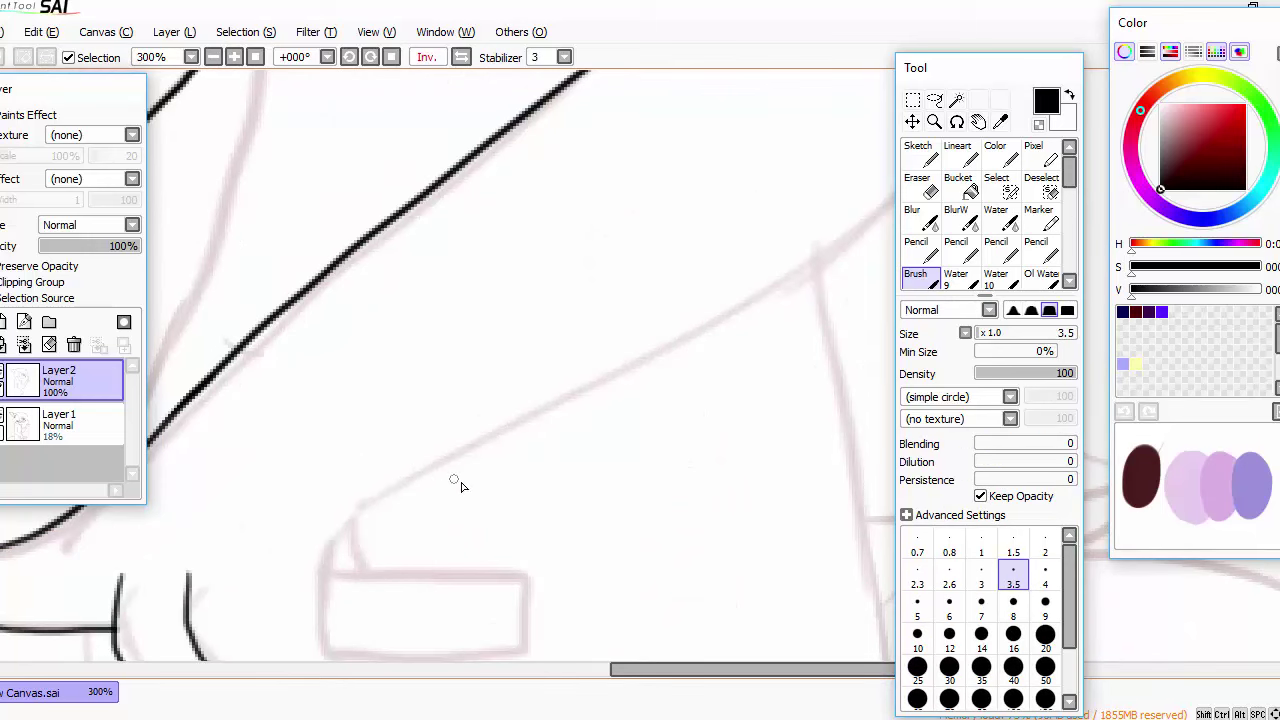
scroll(457, 480, "down", 2)
mouse_move(680, 322)
left_mouse_down()
mouse_move(733, 297)
mouse_move(425, 456)
left_mouse_up()
scroll(470, 448, "up", 3)
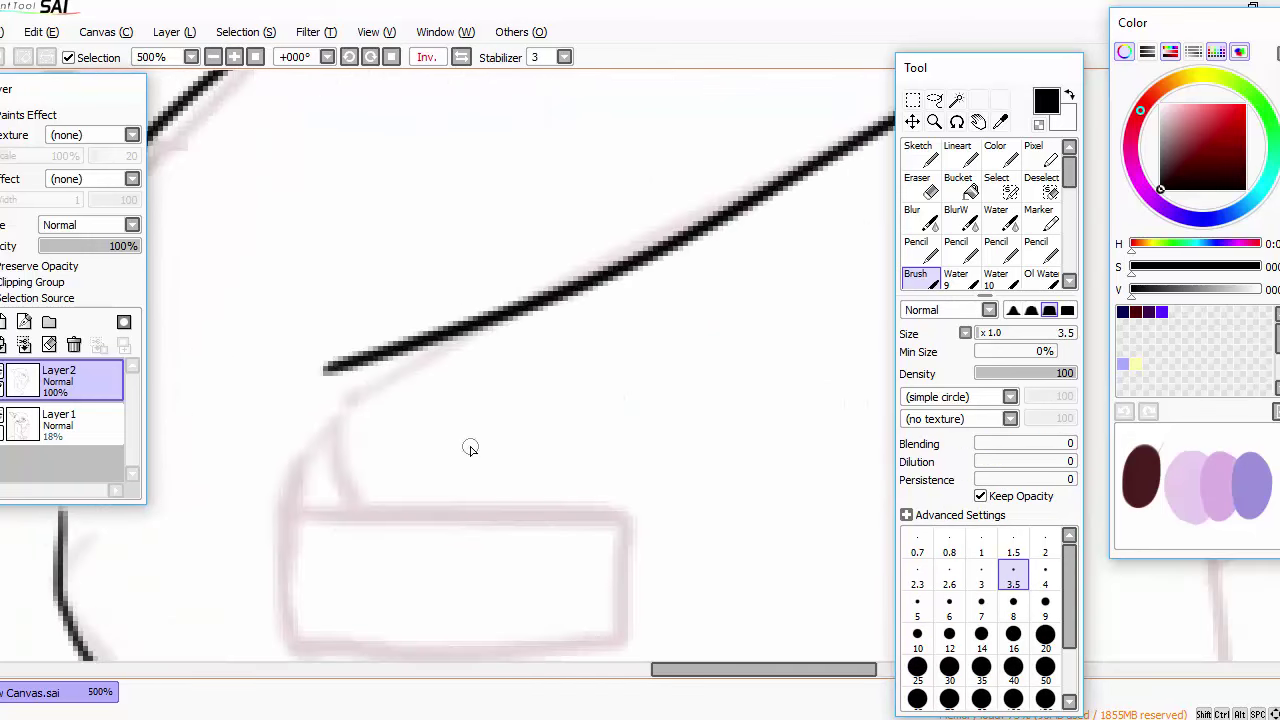
left_click_drag(330, 368, 285, 514)
Step: Ink the edge of the hand past the handle and close the last finger's rounded tip
scroll(400, 563, "up", 2)
left_click_drag(414, 205, 557, 543)
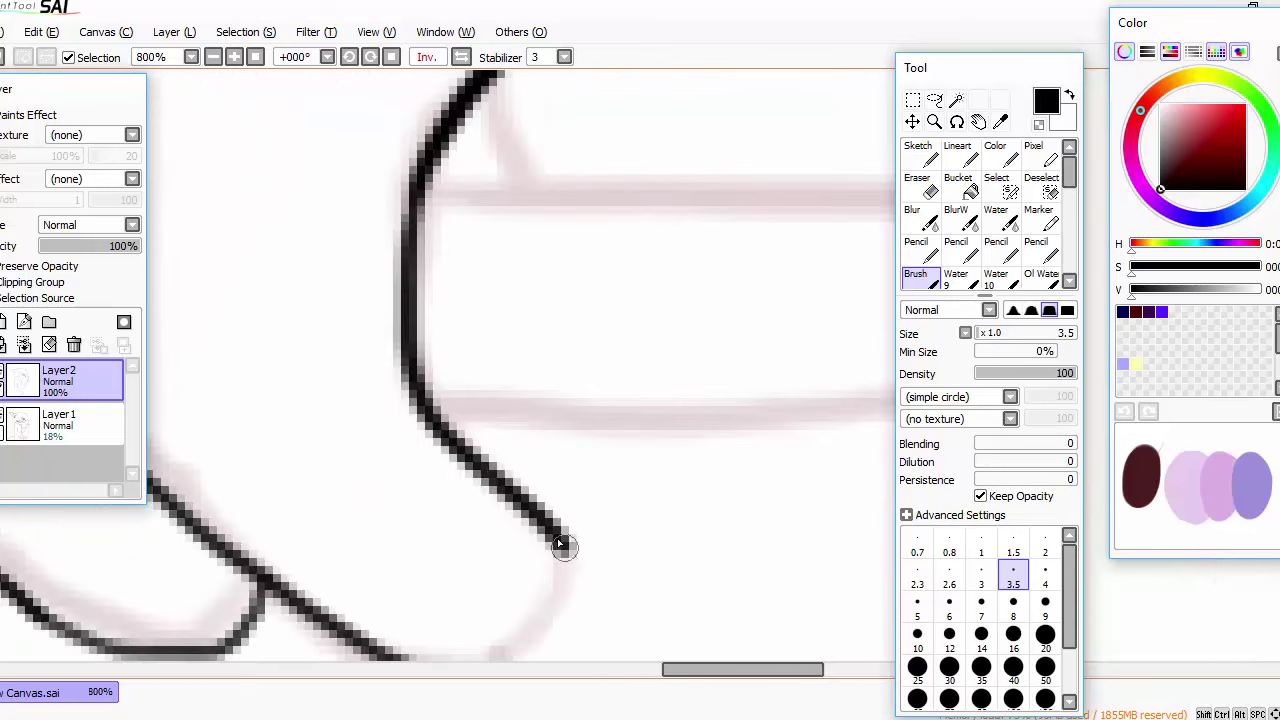
scroll(434, 608, "down", 1)
left_click_drag(601, 465, 457, 588)
key("ctrl+z")
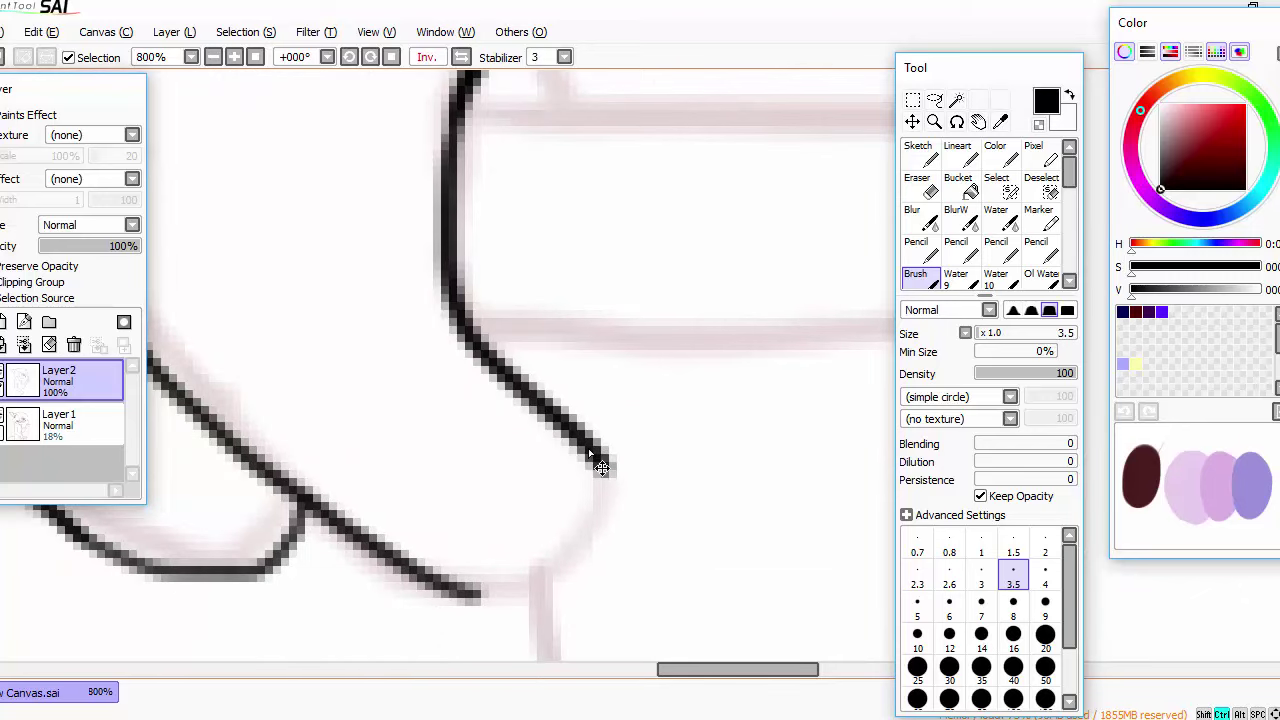
mouse_move(594, 466)
left_mouse_down()
mouse_move(604, 522)
mouse_move(457, 594)
left_mouse_up()
Step: Smooth the join of the forearm's lower line near the wrist with the eraser
scroll(530, 508, "down", 3)
scroll(530, 508, "up", 3)
key("e")
left_click_drag(517, 374, 634, 354)
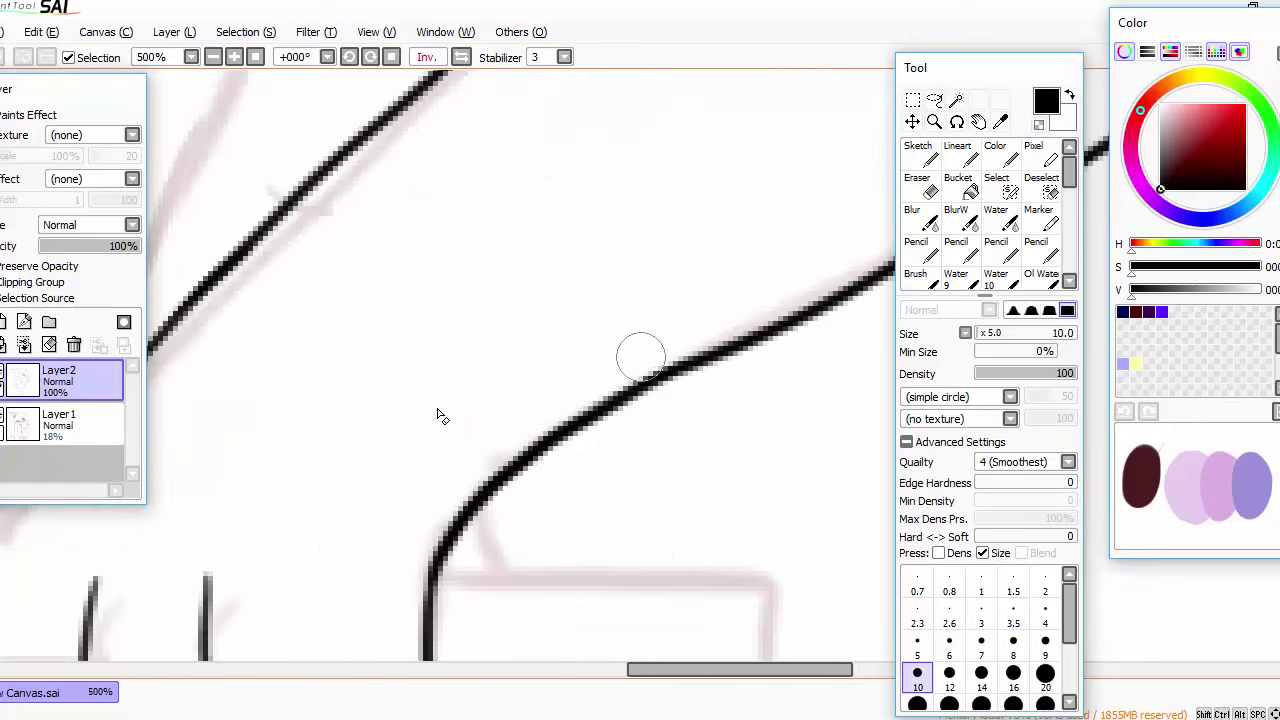
Step: Ink the bottom edge of the knife handle and tidy its outer corner with the eraser
key("b")
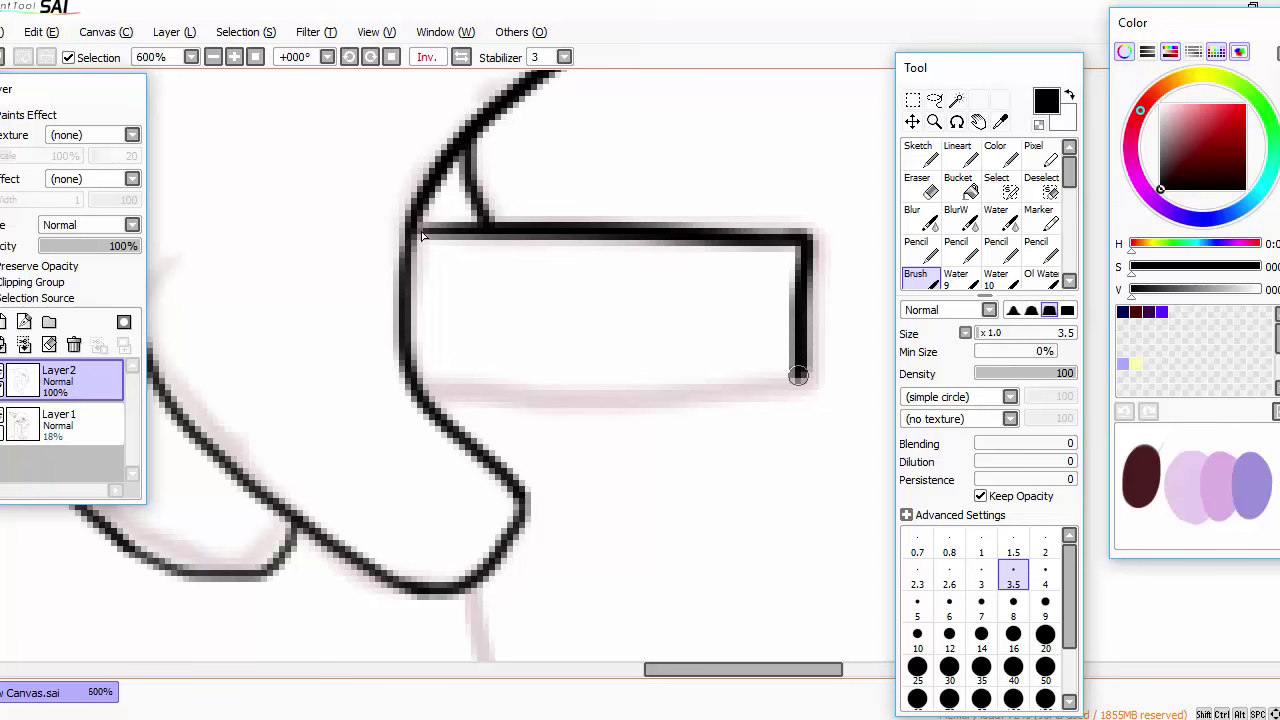
mouse_move(410, 392)
left_mouse_down()
mouse_move(820, 391)
mouse_move(814, 363)
left_mouse_up()
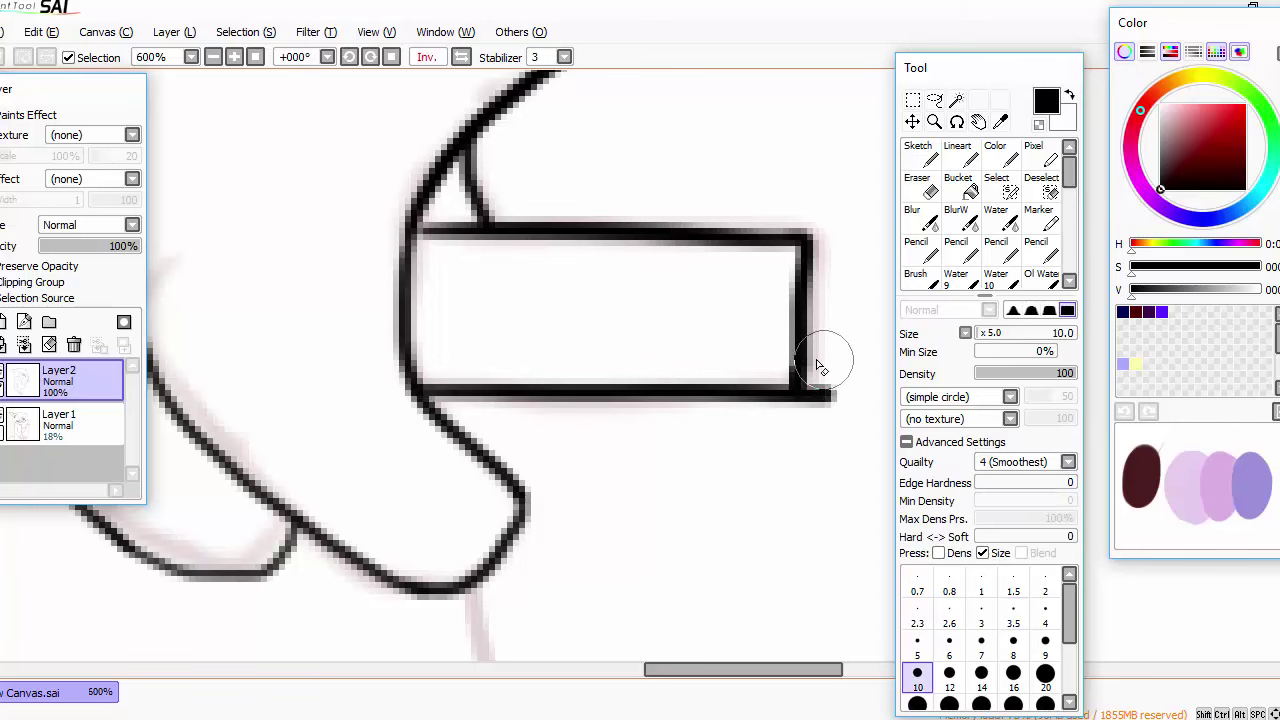
scroll(411, 313, "down", 3)
scroll(411, 313, "up", 3)
Step: Ink the knife blade's straight spine, curved cutting edge and short base edge, rotating the canvas for the curve
left_click_drag(735, 191, 250, 191)
scroll(677, 123, "down", 3)
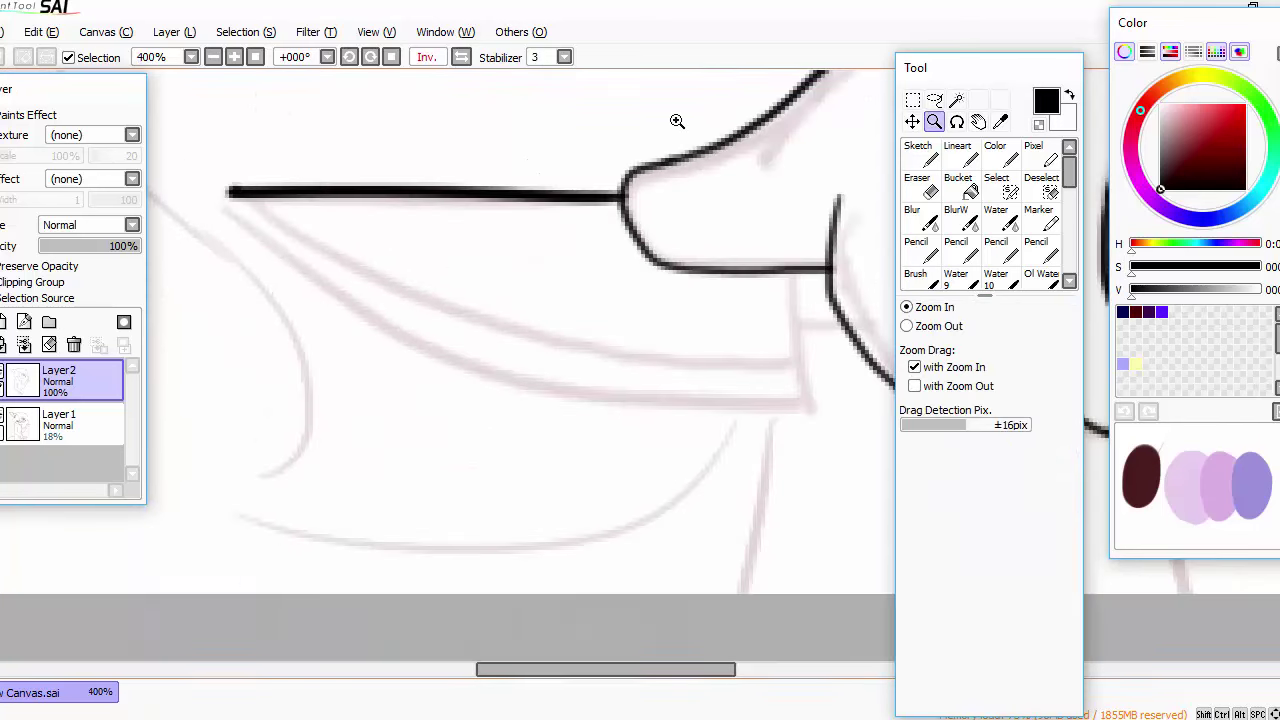
left_click_drag(414, 182, 511, 321)
scroll(511, 321, "up", 1)
left_click_drag(455, 93, 470, 556)
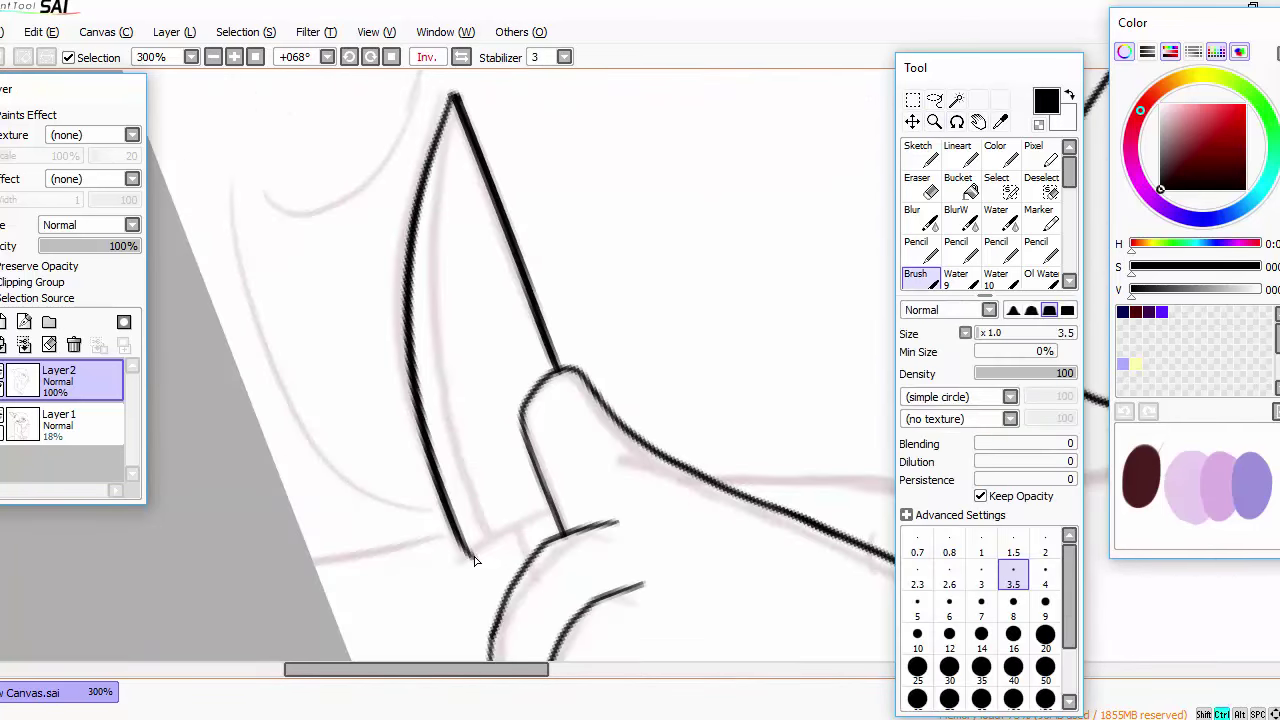
scroll(470, 556, "up", 3)
left_click_drag(546, 522, 735, 445)
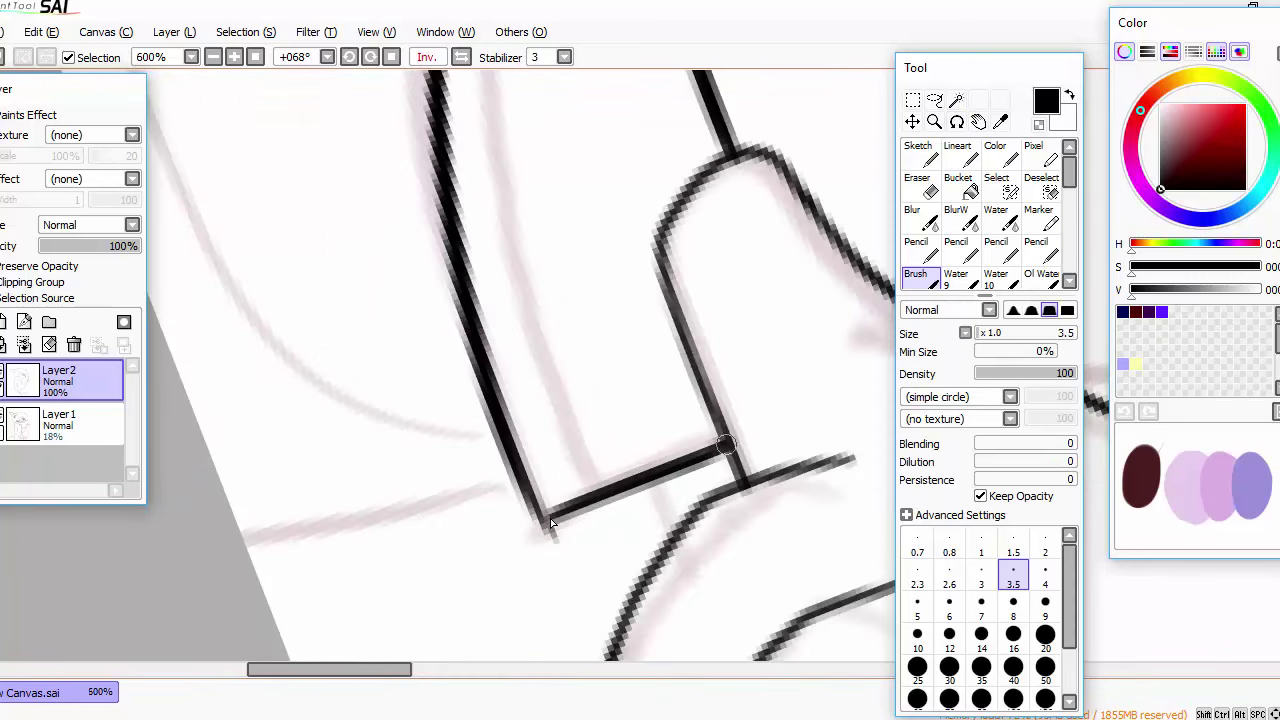
Step: Select the knife outline area with the magic wand, touch up the blade's base corner, and clear the selection
key("w")
left_click(670, 203)
key("b")
scroll(594, 209, "down", 3)
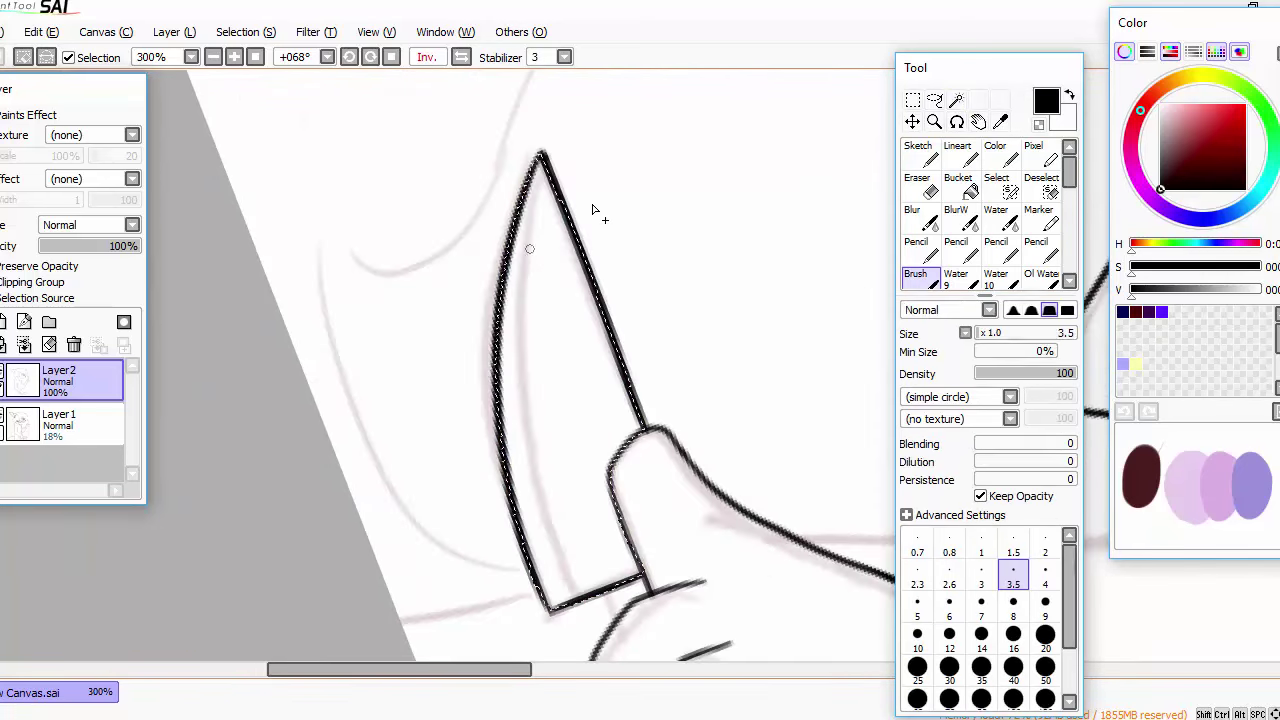
mouse_move(548, 606)
left_mouse_down()
mouse_move(500, 380)
mouse_move(540, 158)
mouse_move(536, 300)
mouse_move(570, 598)
left_mouse_up()
scroll(543, 366, "up", 1)
scroll(420, 358, "up", 1)
key("ctrl+d")
Step: Ink the short edge joining the blade's base to the finger, and check the drawing in a mirrored view
left_click_drag(420, 358, 436, 396)
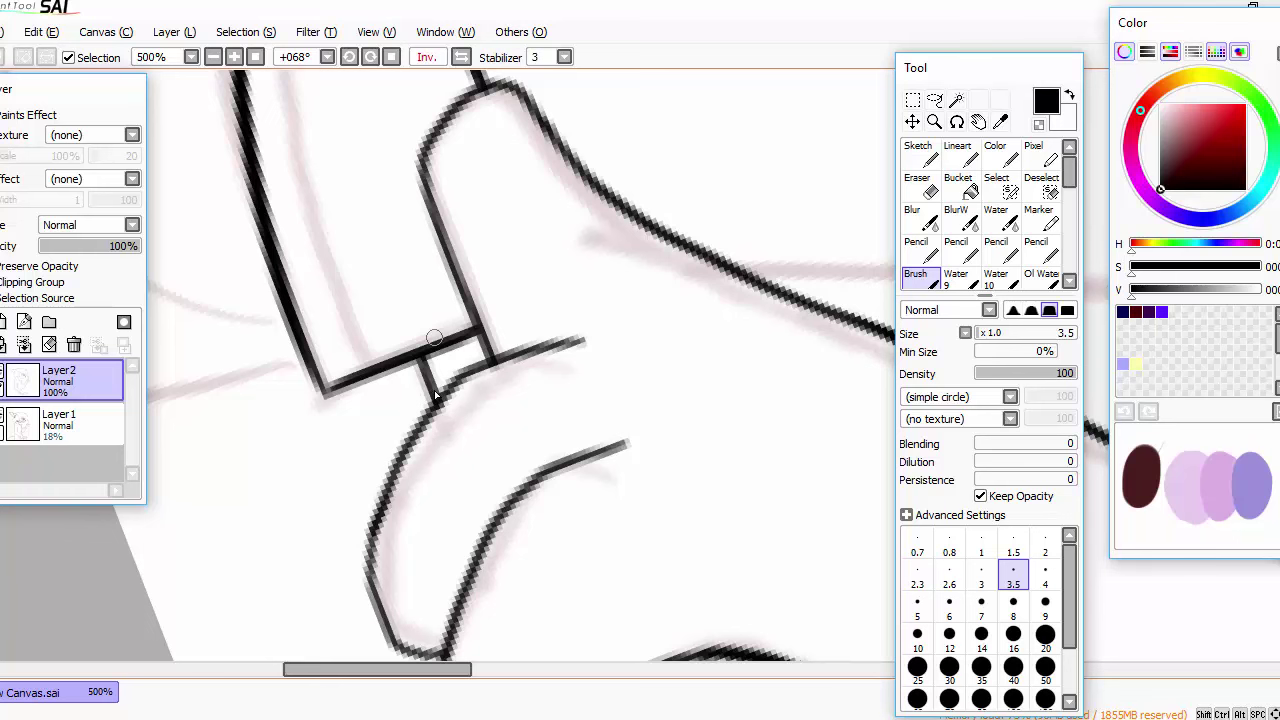
left_click(461, 57)
left_click(461, 57)
scroll(415, 440, "up", 4)
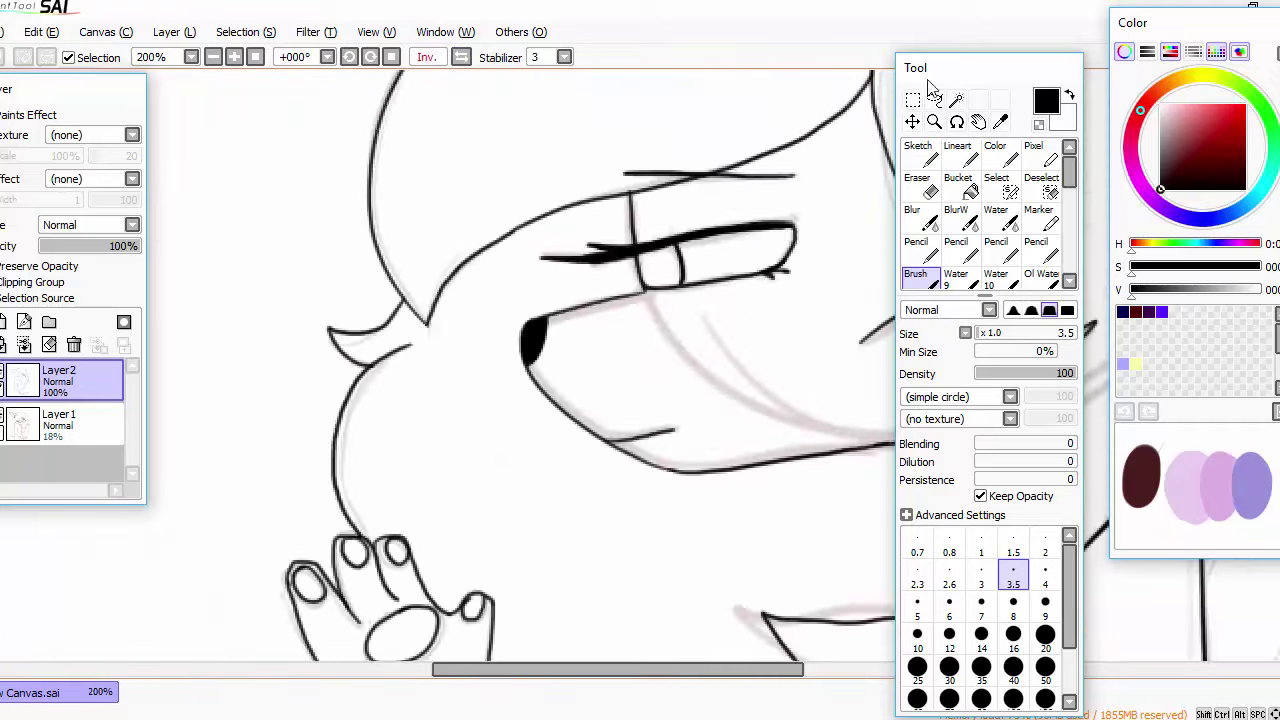
key("m")
scroll(415, 440, "down", 1)
left_click_drag(394, 423, 443, 457)
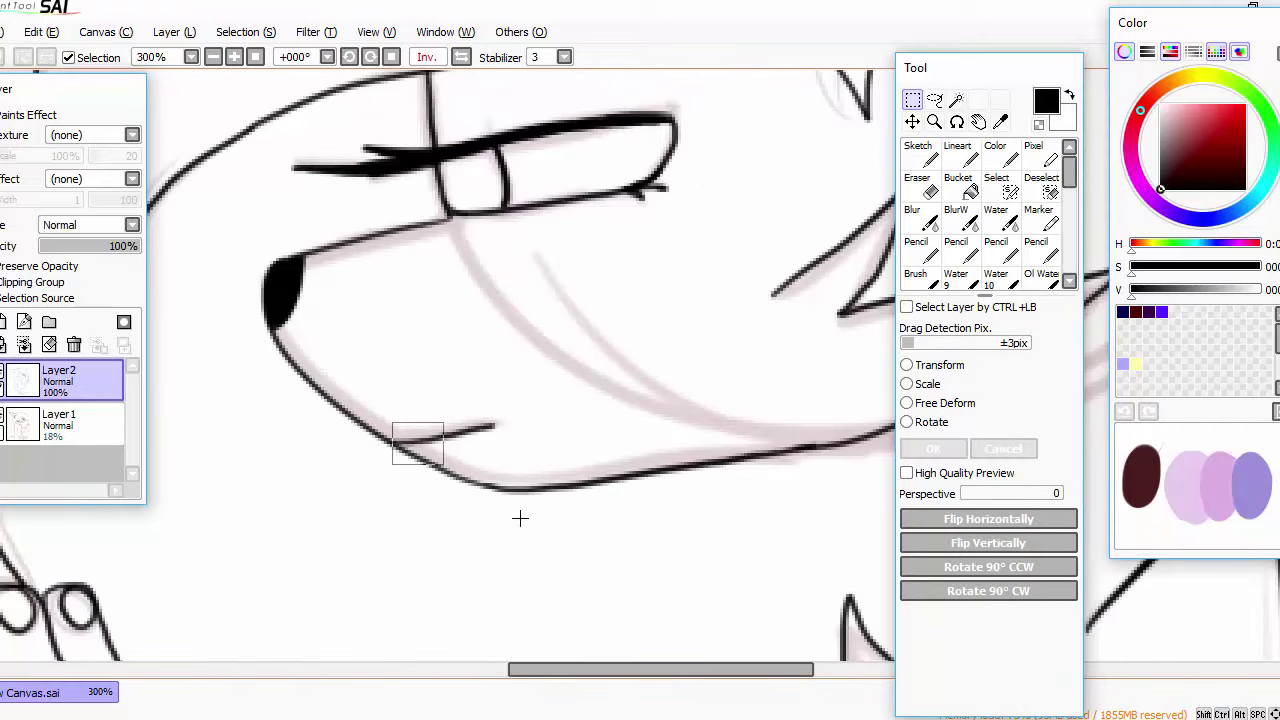
scroll(666, 237, "down", 4)
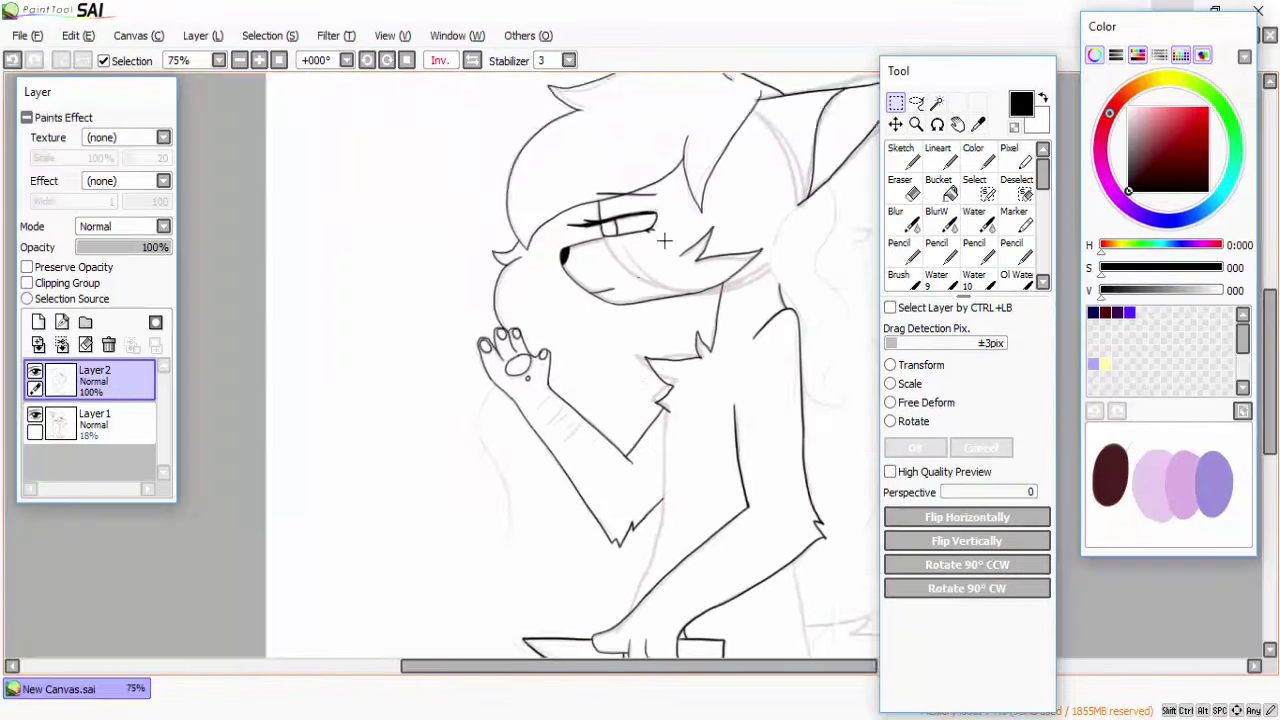
Step: Ink the front torso line from the chest fur down to the wrist and erase the stroke overshooting behind it
key("b")
scroll(580, 314, "up", 2)
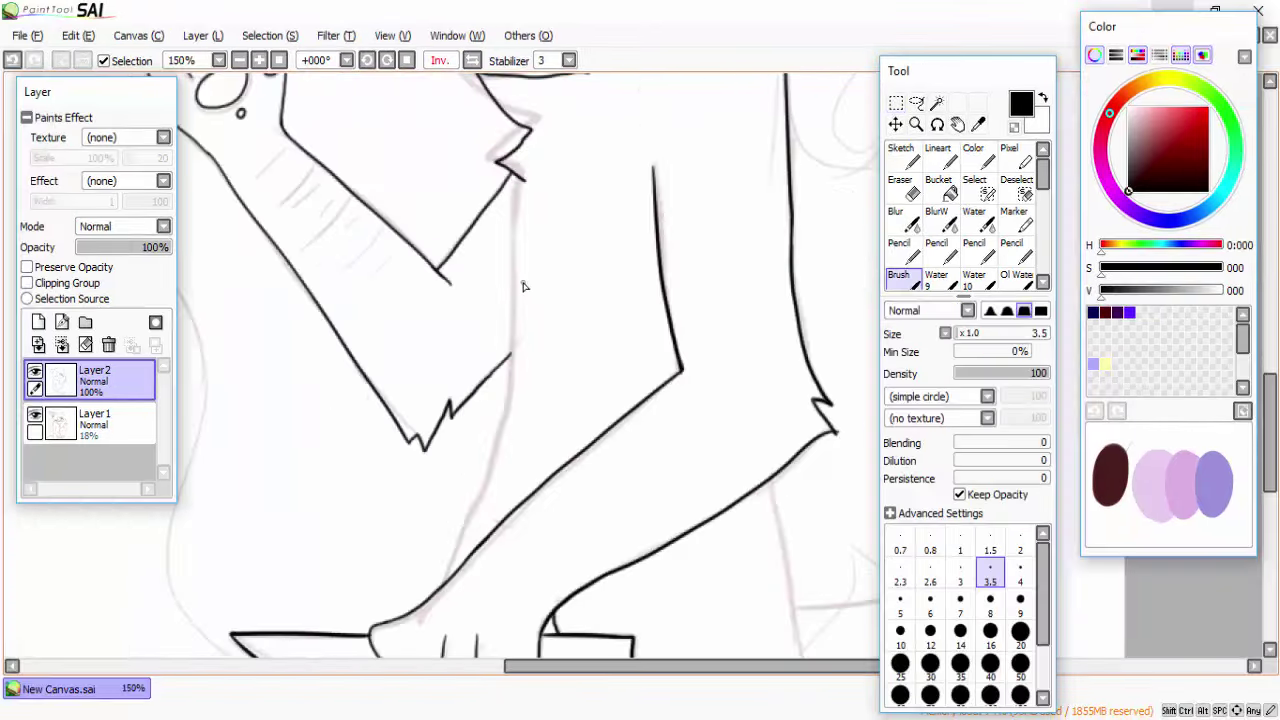
left_click_drag(518, 180, 528, 432)
key("e")
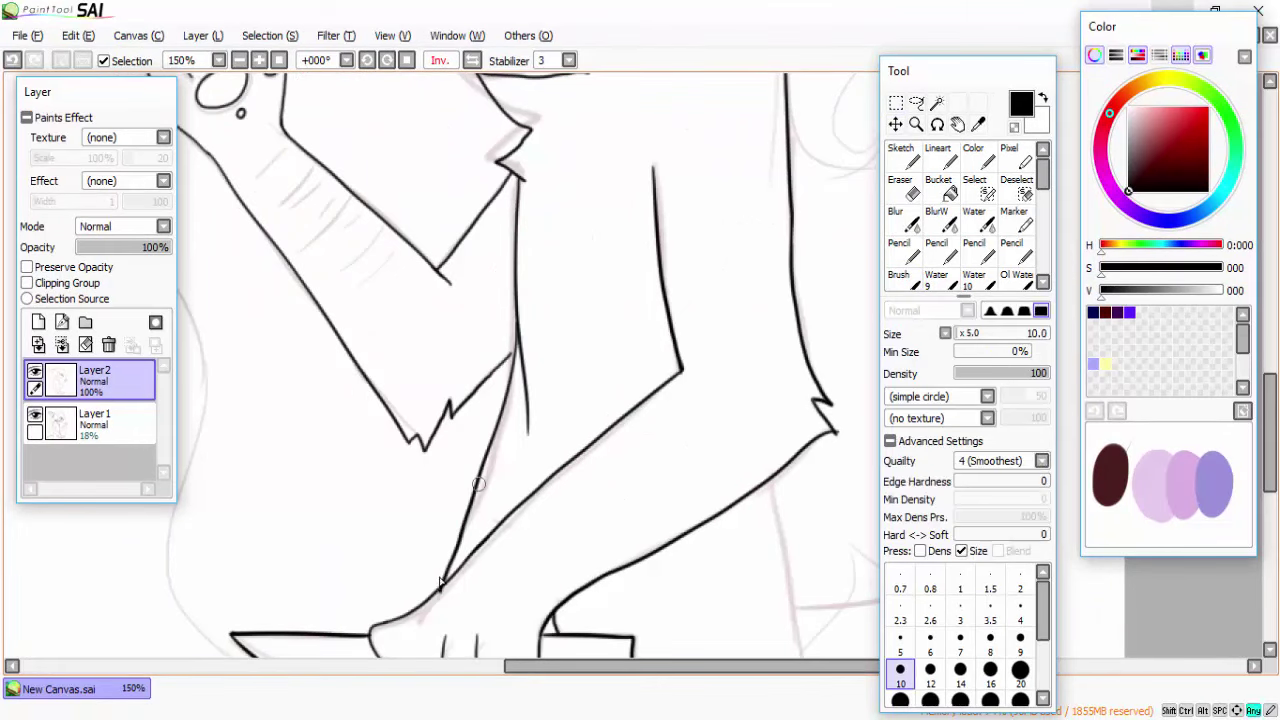
scroll(500, 540, "up", 4)
scroll(540, 364, "down", 3)
scroll(586, 409, "up", 3)
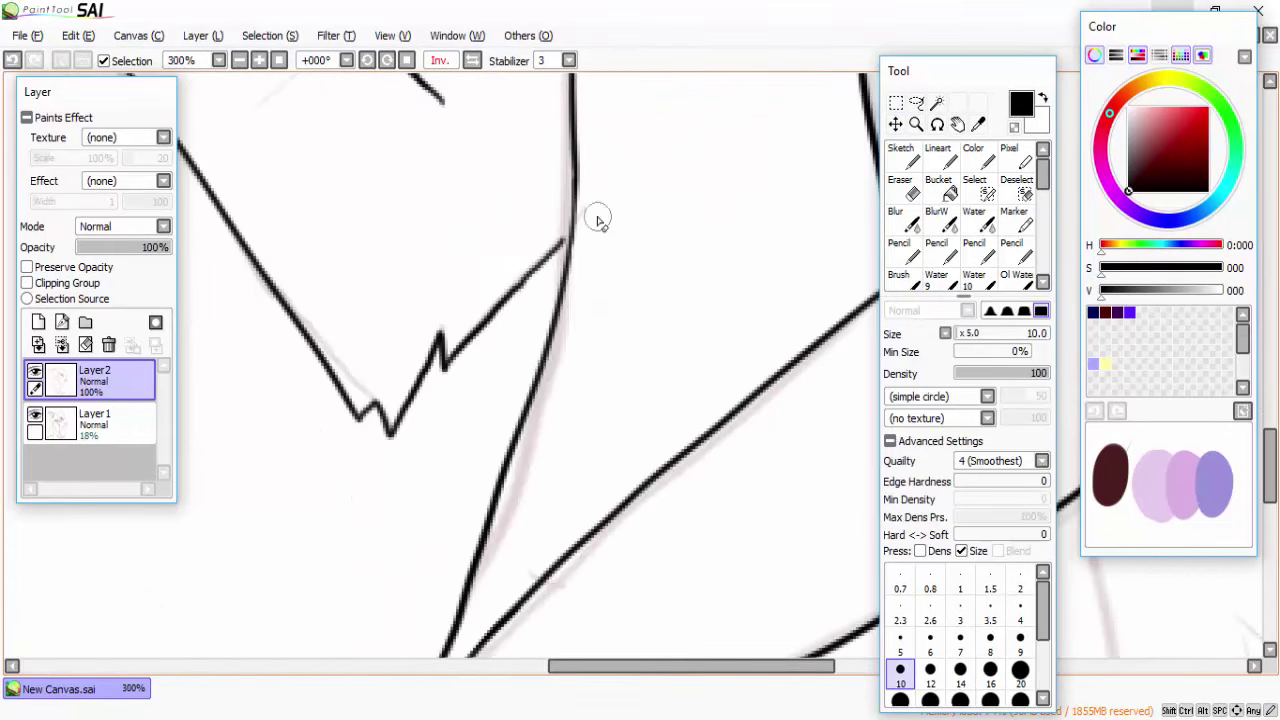
Step: Ink the body lines below the knife blade and below the last fingertip, down to the canvas edge
key("b")
scroll(537, 309, "up", 2)
scroll(714, 263, "down", 5)
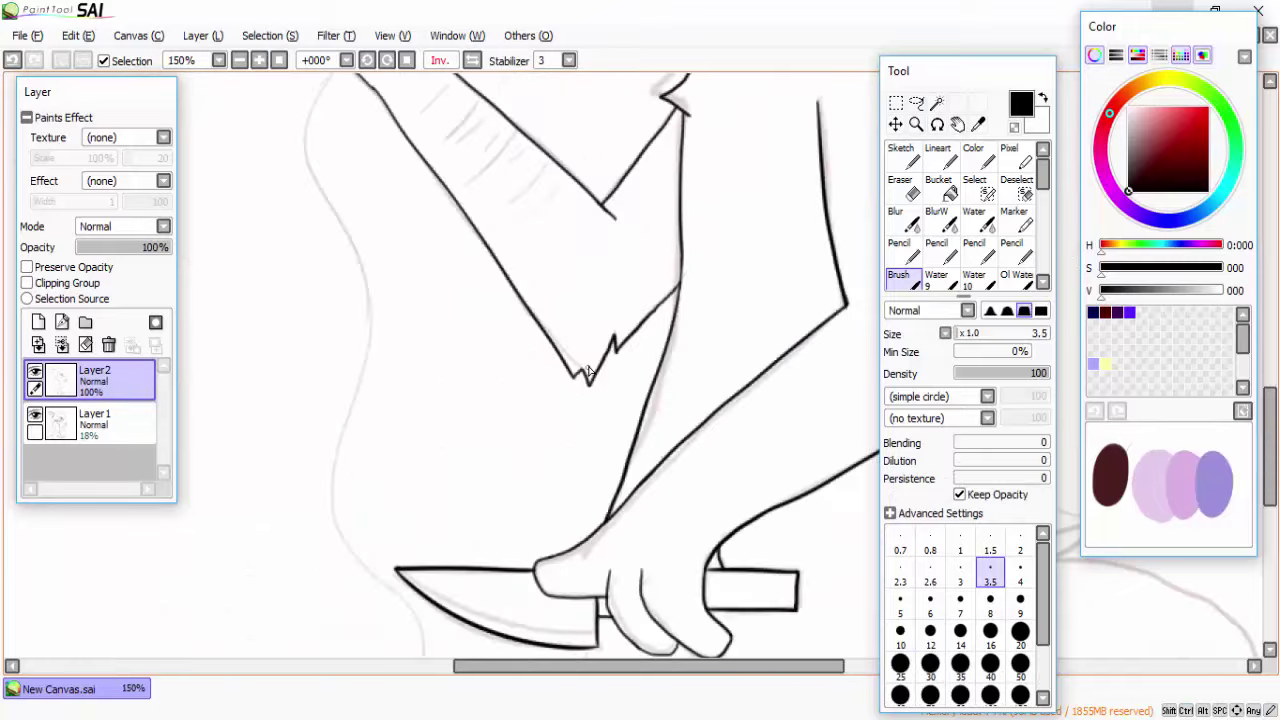
scroll(545, 362, "up", 2)
scroll(512, 363, "down", 1)
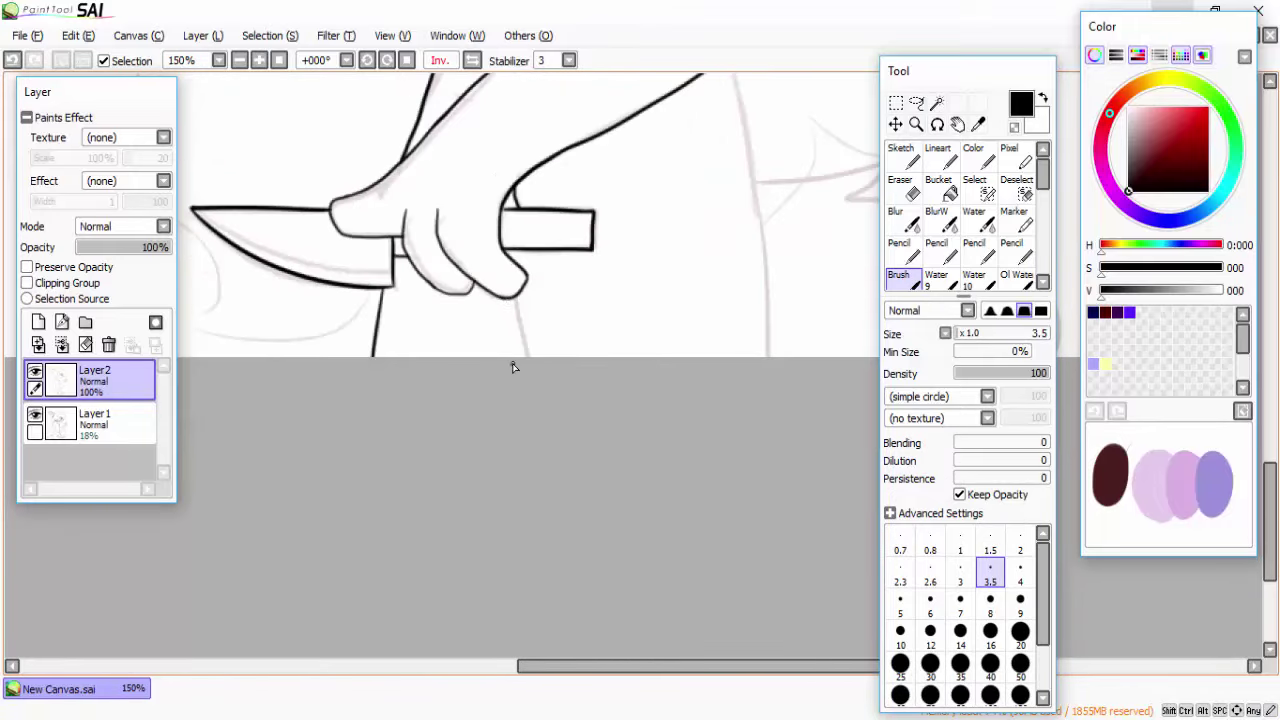
scroll(580, 354, "up", 2)
scroll(580, 354, "down", 1)
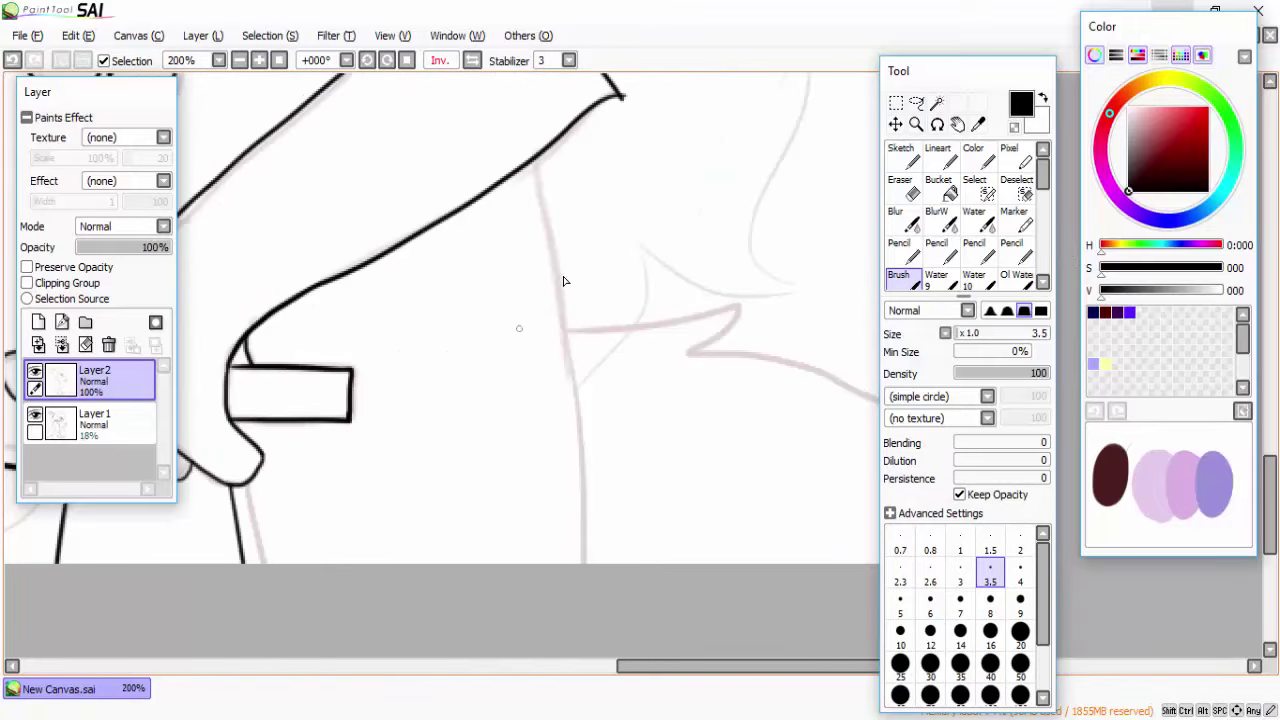
Step: Ink the lower back line from the elbow to the canvas edge and the tail's outline with its pointed fur tuft
left_click_drag(539, 158, 584, 563)
left_click_drag(595, 178, 455, 120)
mouse_move(428, 270)
left_mouse_down()
mouse_move(648, 294)
mouse_move(689, 353)
mouse_move(677, 301)
mouse_move(647, 282)
mouse_move(822, 570)
mouse_move(482, 283)
mouse_move(888, 510)
mouse_move(594, 289)
left_mouse_up()
key("ctrl+z")
key("ctrl+z")
key("ctrl+z")
key("ctrl+z")
key("ctrl+z")
left_click_drag(433, 296, 858, 516)
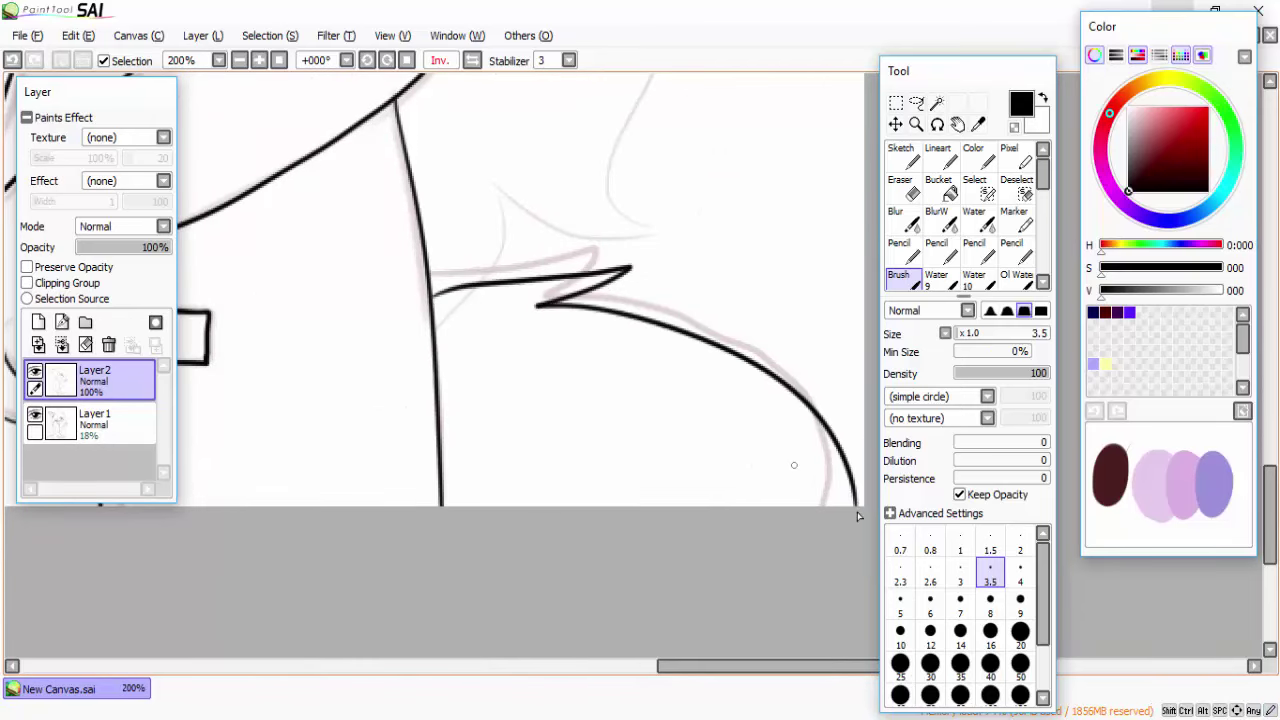
scroll(669, 363, "down", 8)
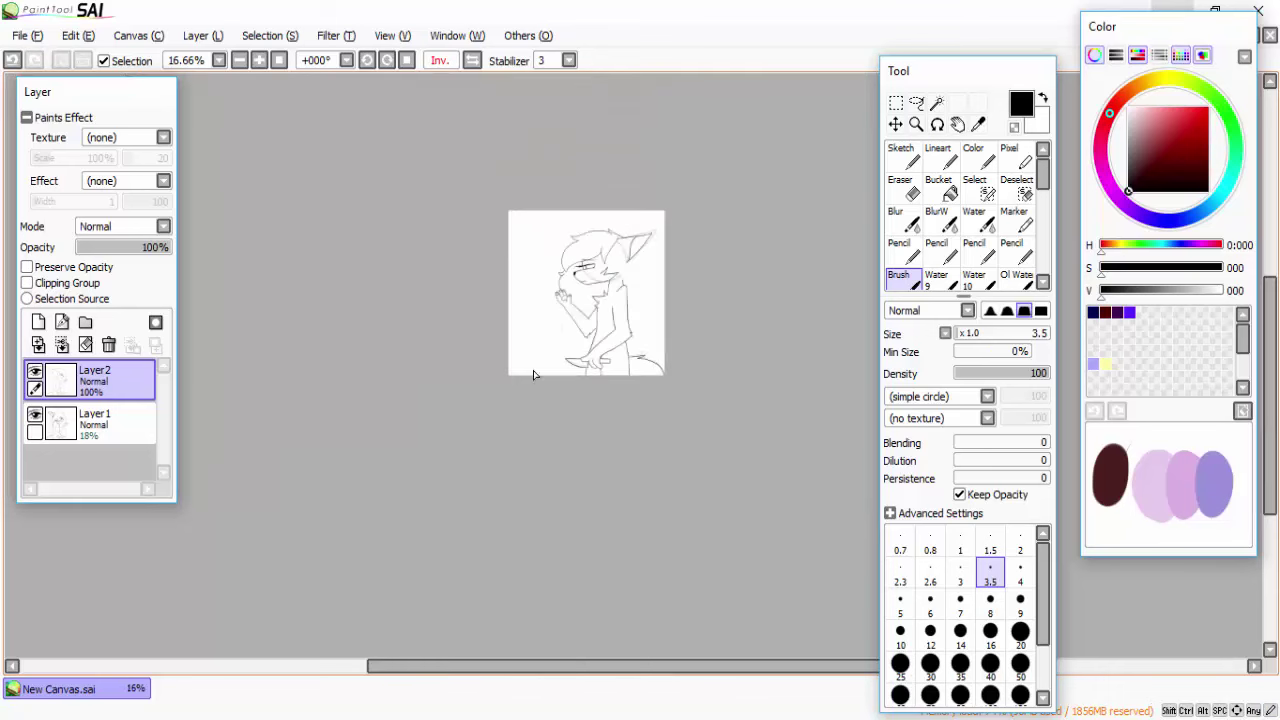
Step: Ink the long wavy front hair lock beside the body, running down past the knife tip
scroll(533, 375, "up", 5)
scroll(508, 285, "down", 1)
mouse_move(494, 394)
left_mouse_down()
mouse_move(486, 224)
mouse_move(505, 524)
left_mouse_up()
key("ctrl+z")
key("ctrl+z")
mouse_move(470, 222)
left_mouse_down()
mouse_move(505, 518)
mouse_move(522, 550)
left_mouse_up()
scroll(522, 545, "up", 4)
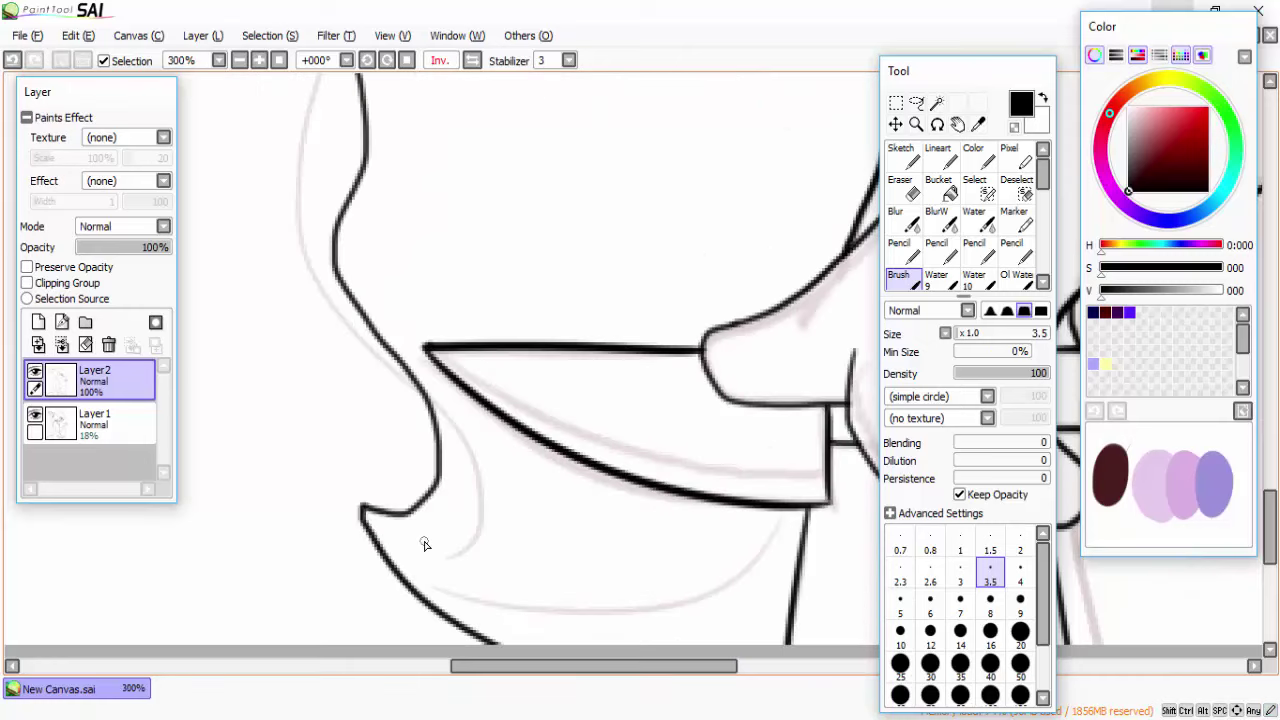
Step: Redo the pointed tip of the front hair lock and curve its lower edge beneath the blade to the leg line
key("ctrl+z")
key("ctrl+z")
key("ctrl+y")
key("ctrl+y")
key("ctrl+z")
key("ctrl+z")
mouse_move(775, 523)
left_mouse_down()
mouse_move(381, 510)
mouse_move(774, 594)
mouse_move(805, 585)
left_mouse_up()
key("ctrl+z")
key("e")
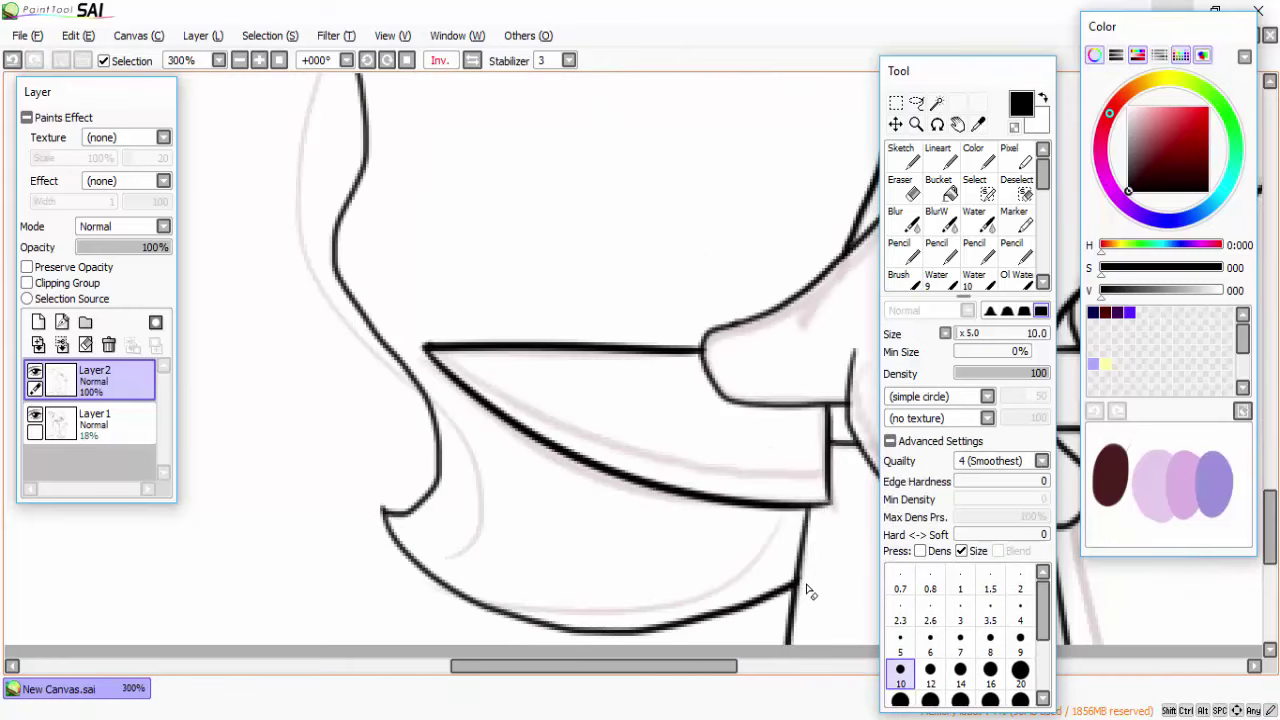
key("b")
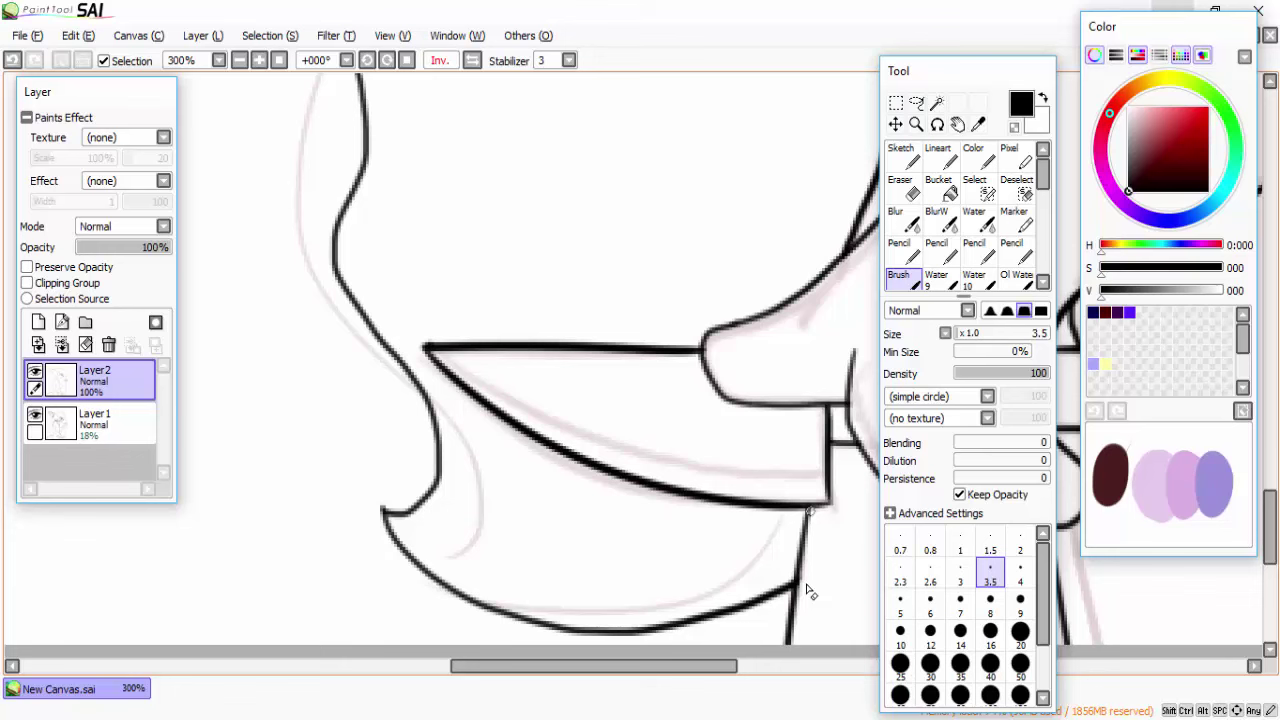
scroll(810, 592, "down", 4)
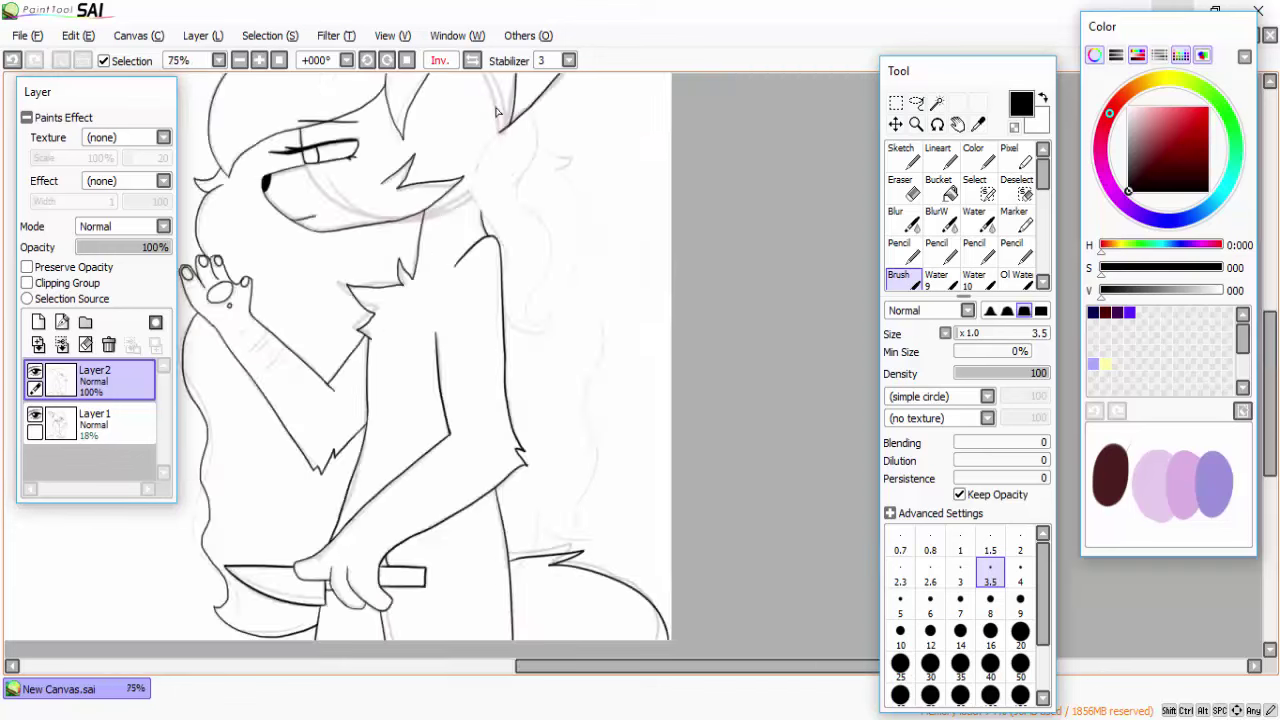
Step: Ink the rear hair lock's inner edge from the ear base to the shoulder, and its wavy outer edge
scroll(480, 180, "up", 2)
left_click_drag(474, 330, 512, 425)
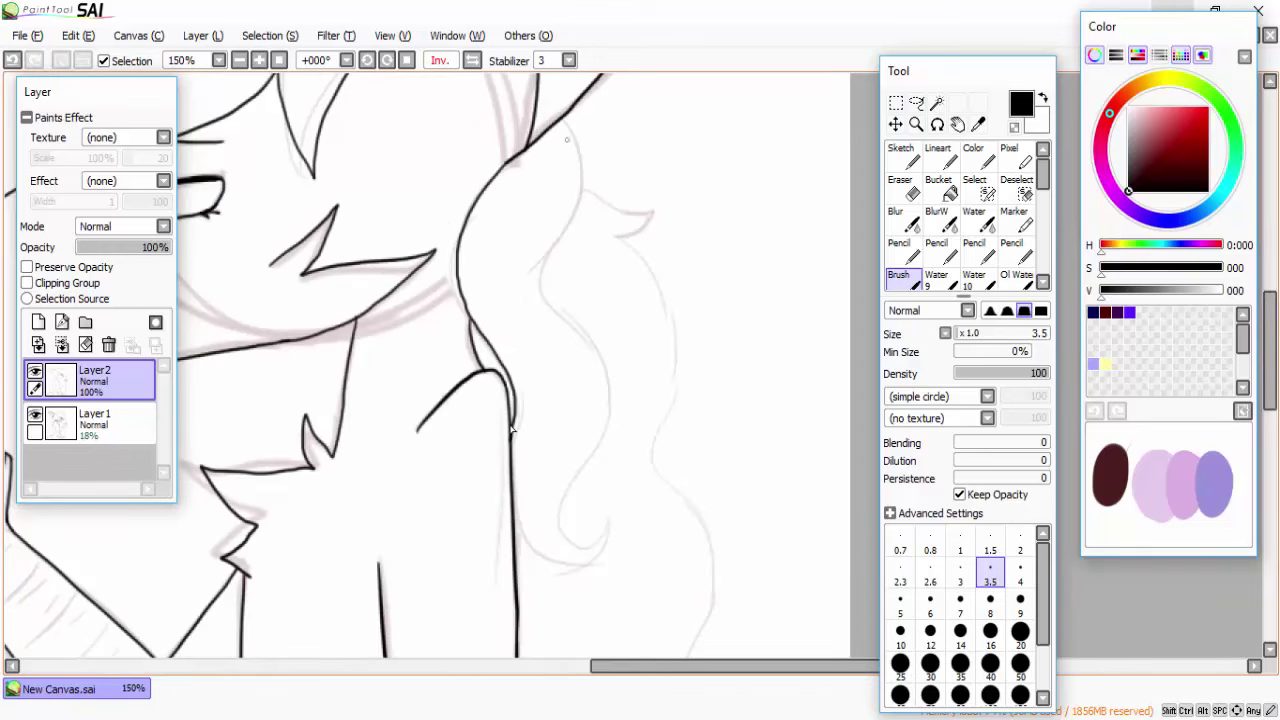
mouse_move(576, 118)
left_mouse_down()
mouse_move(545, 318)
mouse_move(608, 514)
mouse_move(578, 150)
mouse_move(545, 320)
mouse_move(605, 384)
mouse_move(634, 523)
left_mouse_up()
key("ctrl+z")
key("ctrl+z")
key("ctrl+z")
scroll(604, 485, "up", 1)
key("n")
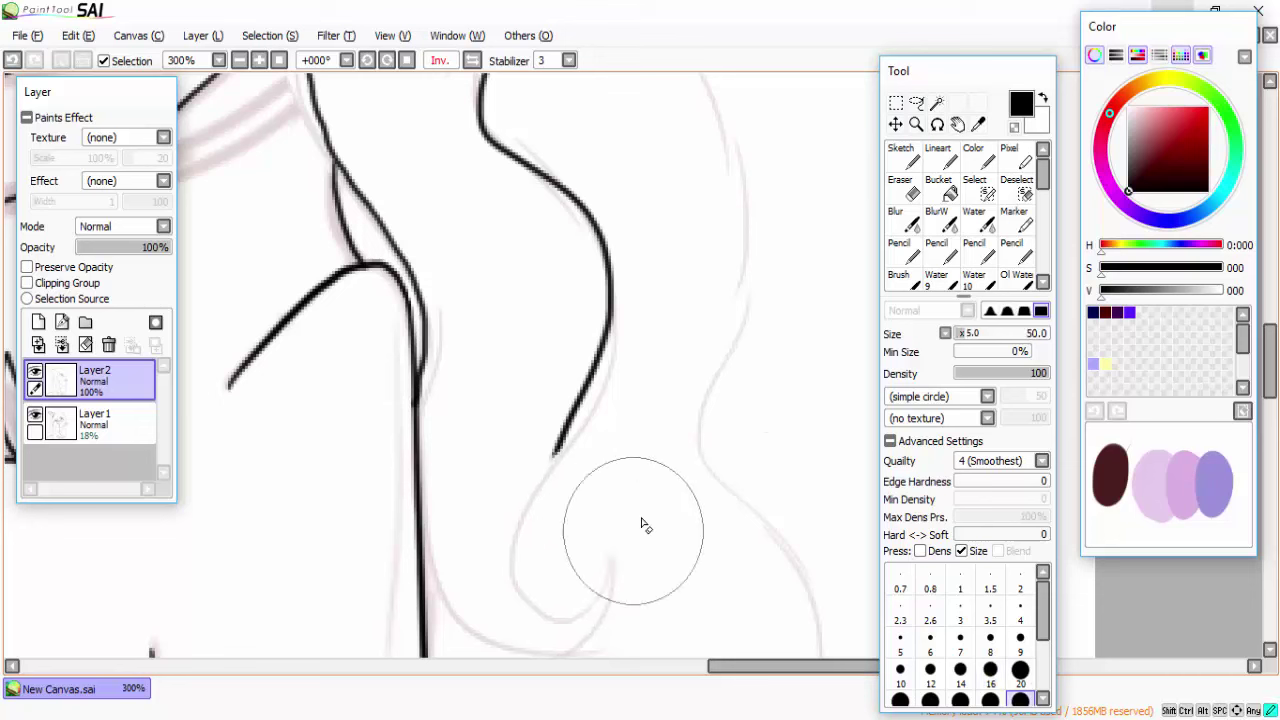
Step: Ink the curled tip of the rear hair lock and its underside back to the arm line
key("b")
mouse_move(527, 582)
left_mouse_down()
mouse_move(558, 452)
mouse_move(605, 655)
left_mouse_up()
key("ctrl+z")
scroll(600, 430, "up", 2)
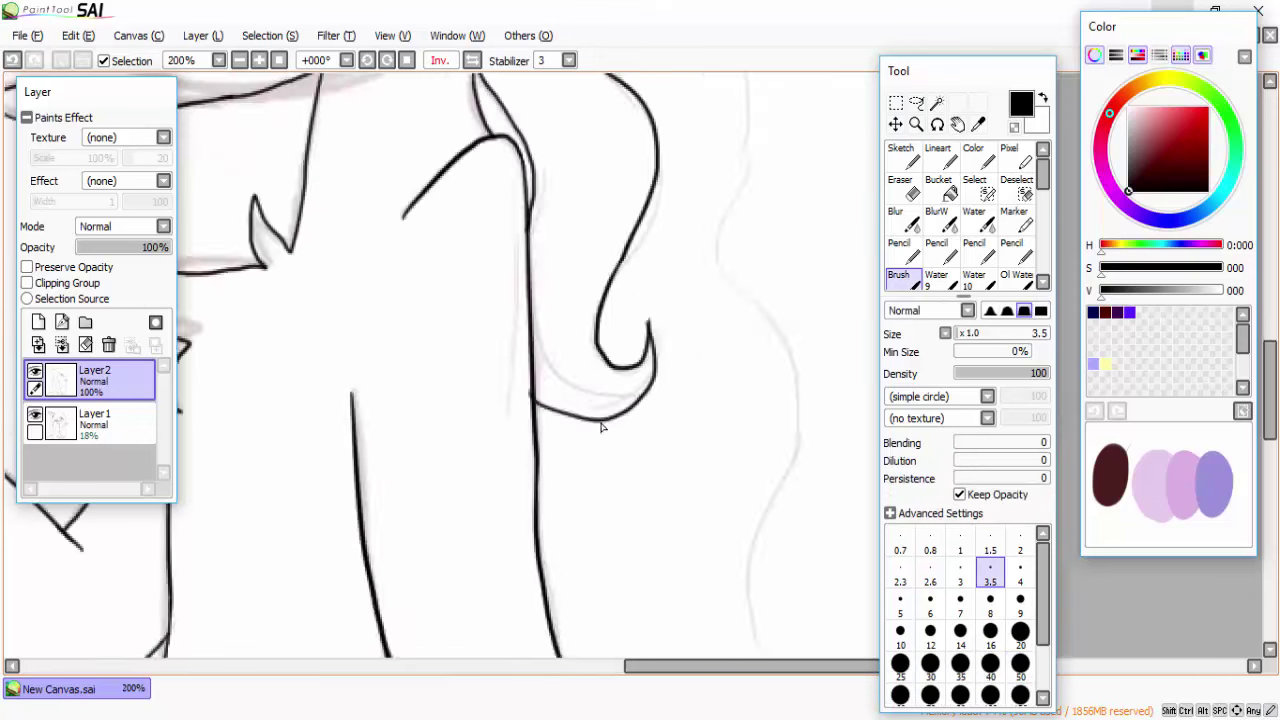
mouse_move(689, 281)
left_mouse_down()
mouse_move(514, 532)
mouse_move(400, 450)
left_mouse_up()
key("e")
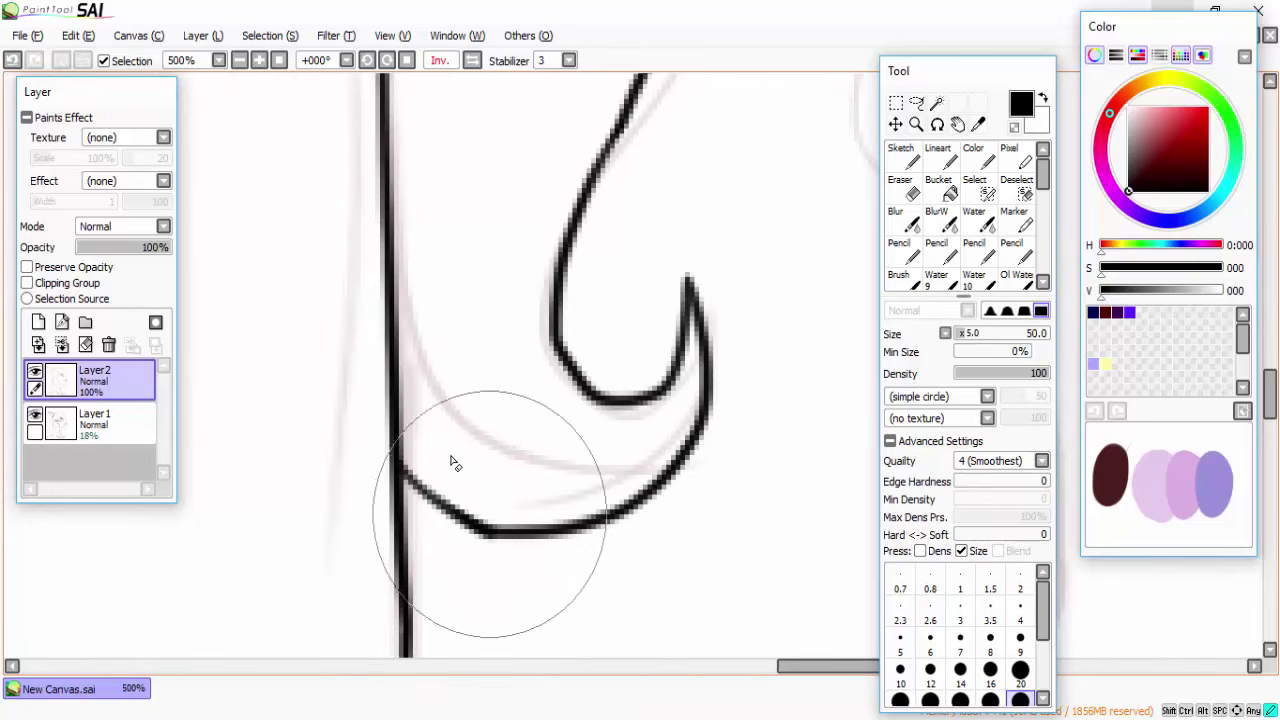
key("b")
scroll(594, 514, "down", 6)
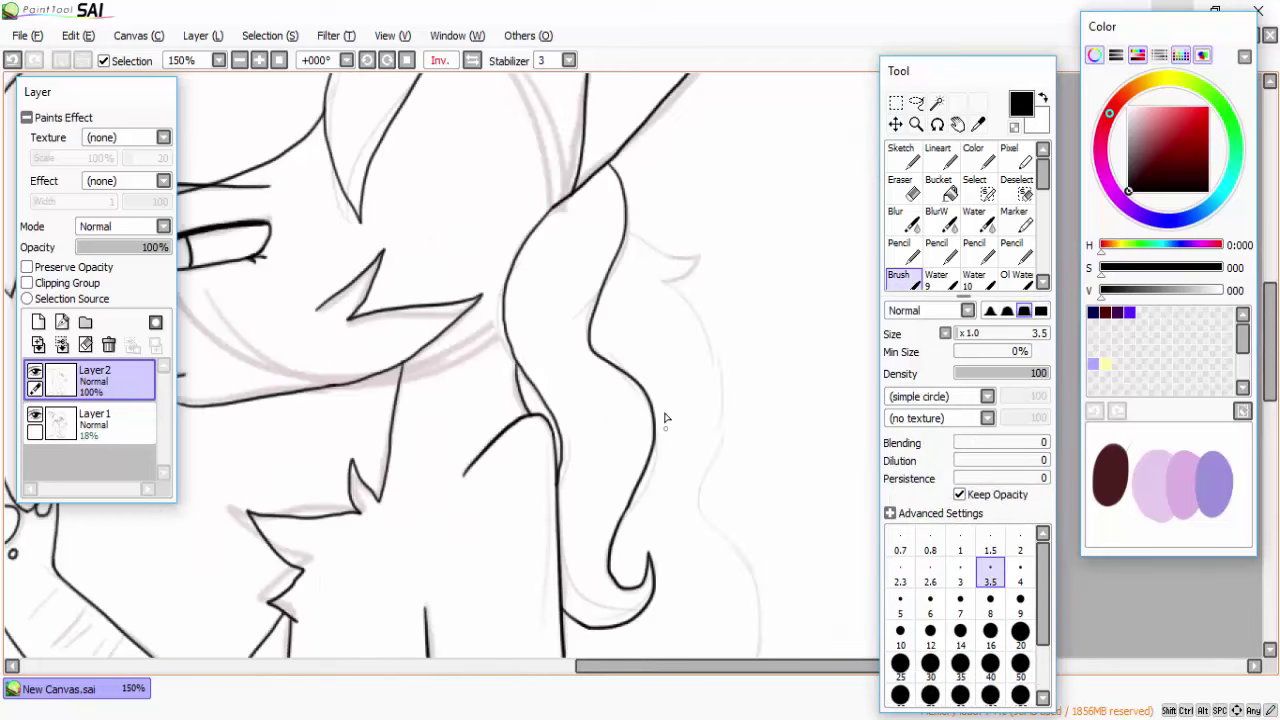
scroll(401, 481, "down", 2)
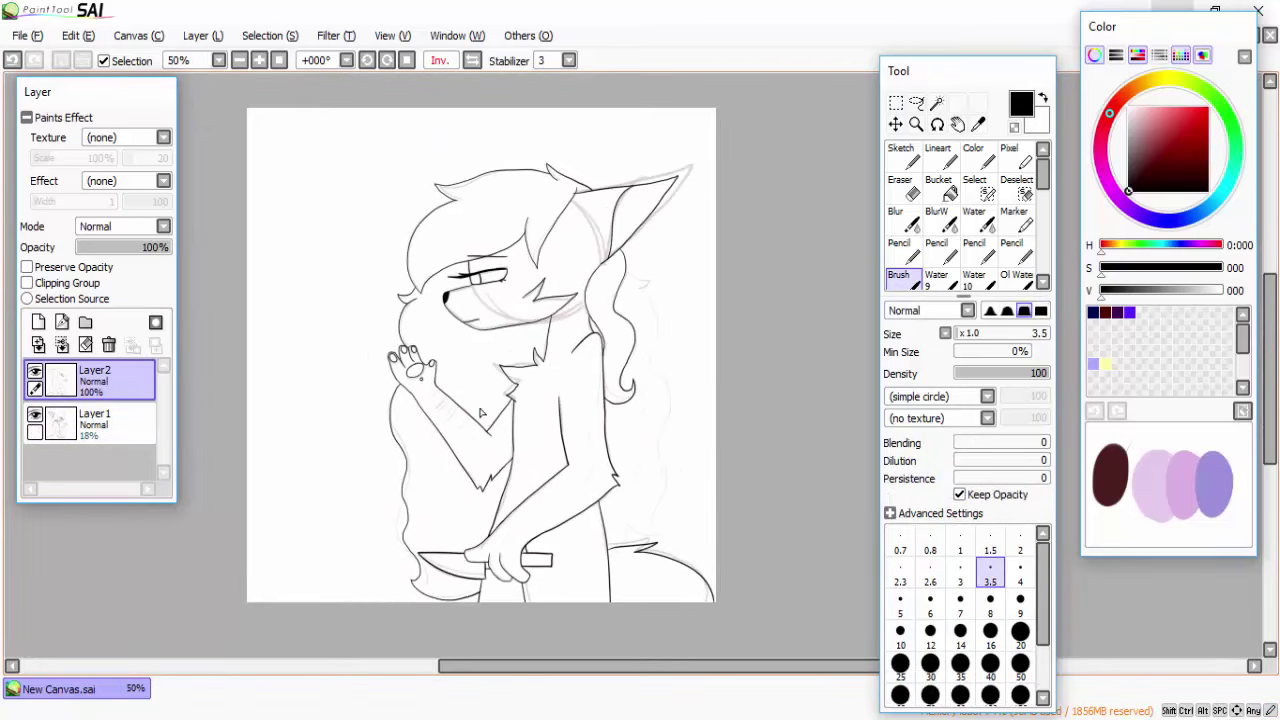
scroll(643, 386, "down", 2)
scroll(643, 386, "down", 1)
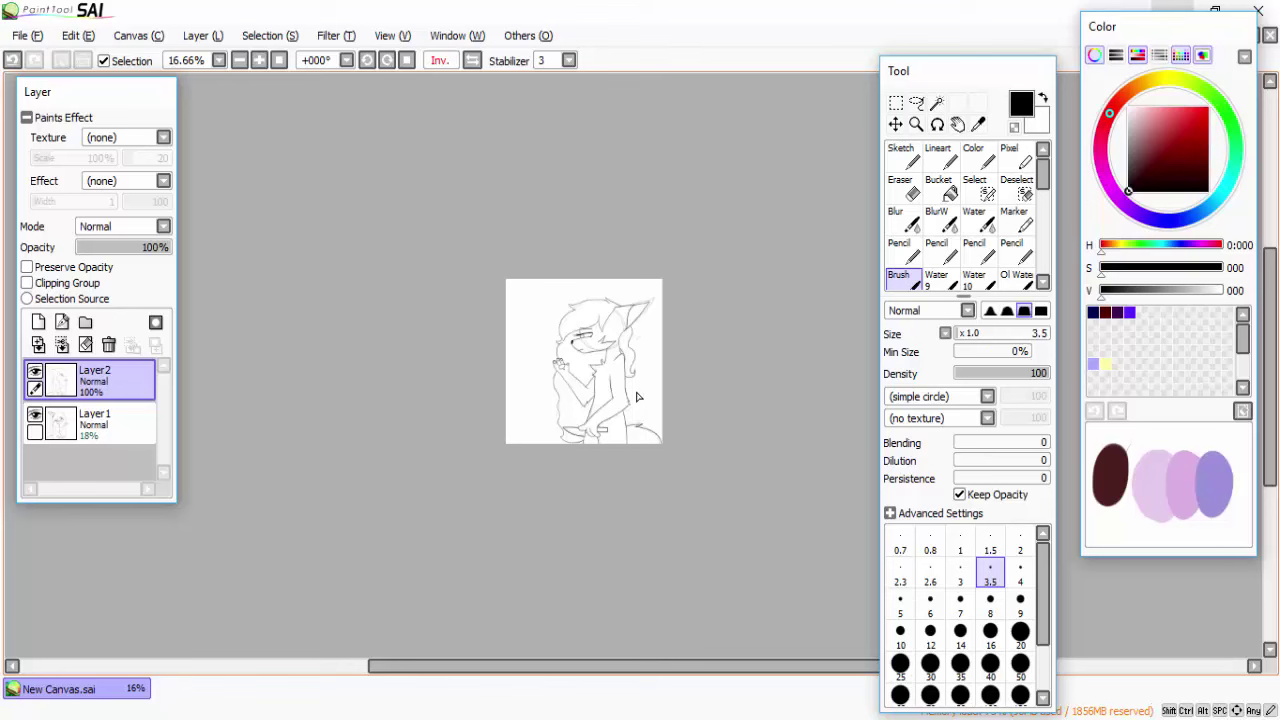
Step: Ink the small pointed tuft branching off the rear hair just below the ear
scroll(392, 351, "up", 8)
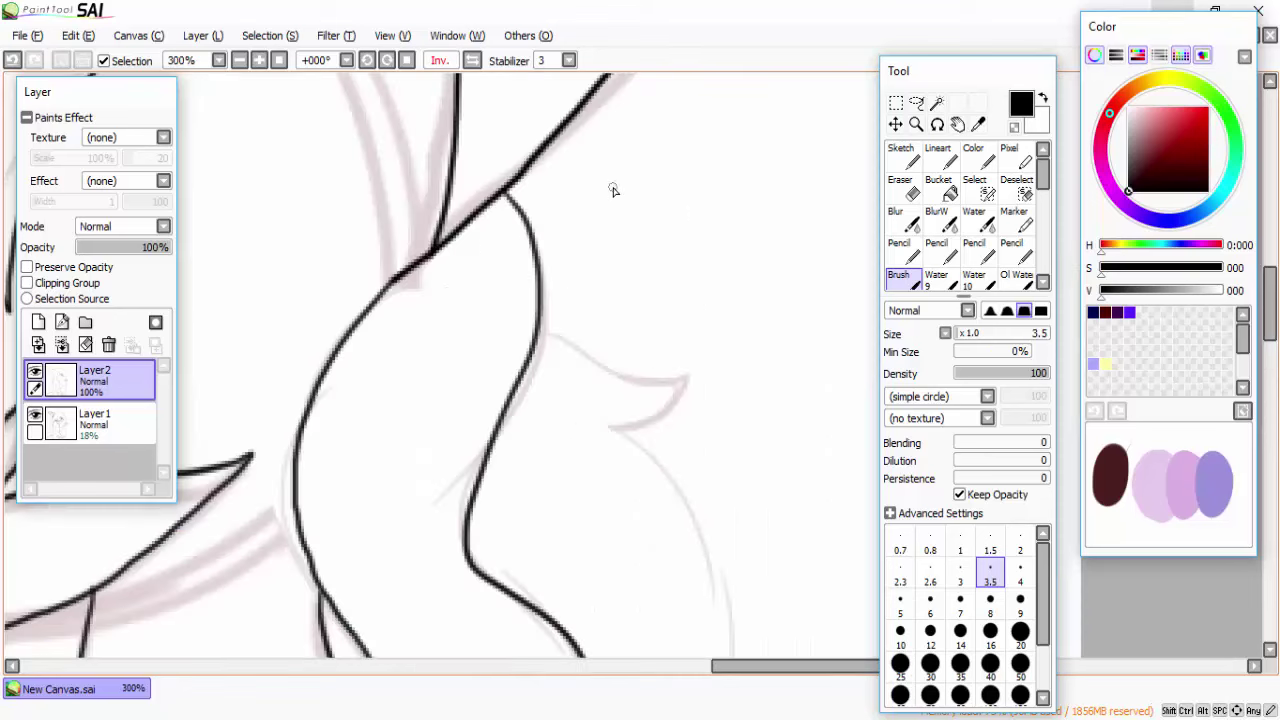
left_click_drag(700, 366, 609, 420)
scroll(628, 460, "down", 3)
scroll(628, 460, "down", 1)
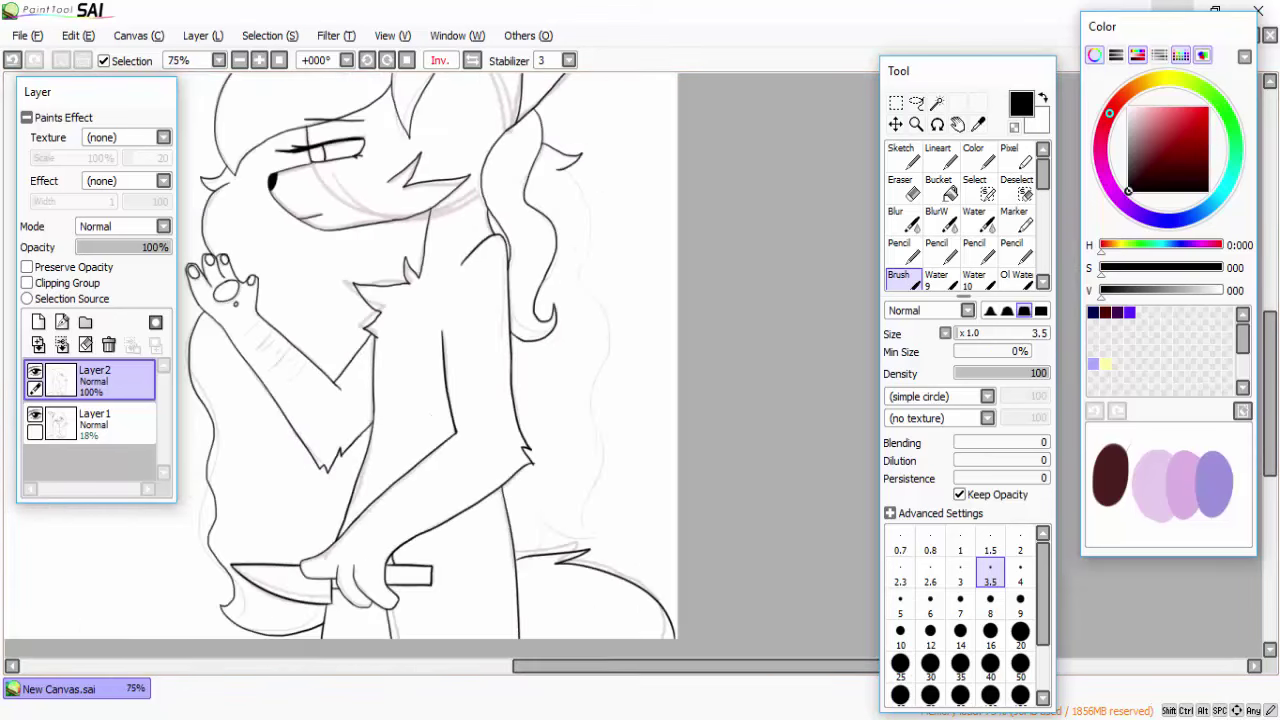
Step: Ink the wavy outer edge of the rear hair from the tuft down to a pointed tip meeting the tail
scroll(615, 320, "up", 1)
mouse_move(575, 146)
left_mouse_down()
mouse_move(625, 395)
mouse_move(615, 645)
left_mouse_up()
scroll(615, 645, "down", 1)
key("ctrl+z")
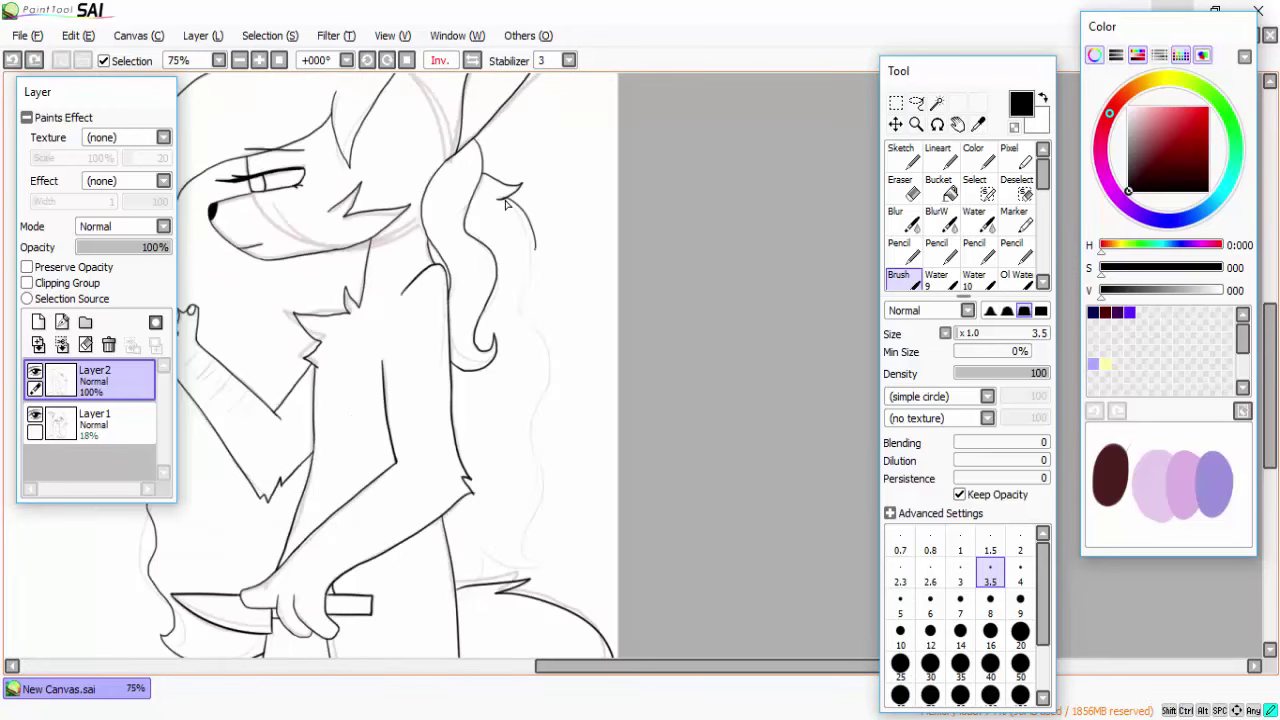
left_click_drag(520, 248, 555, 572)
scroll(611, 543, "up", 5)
left_click_drag(800, 397, 645, 570)
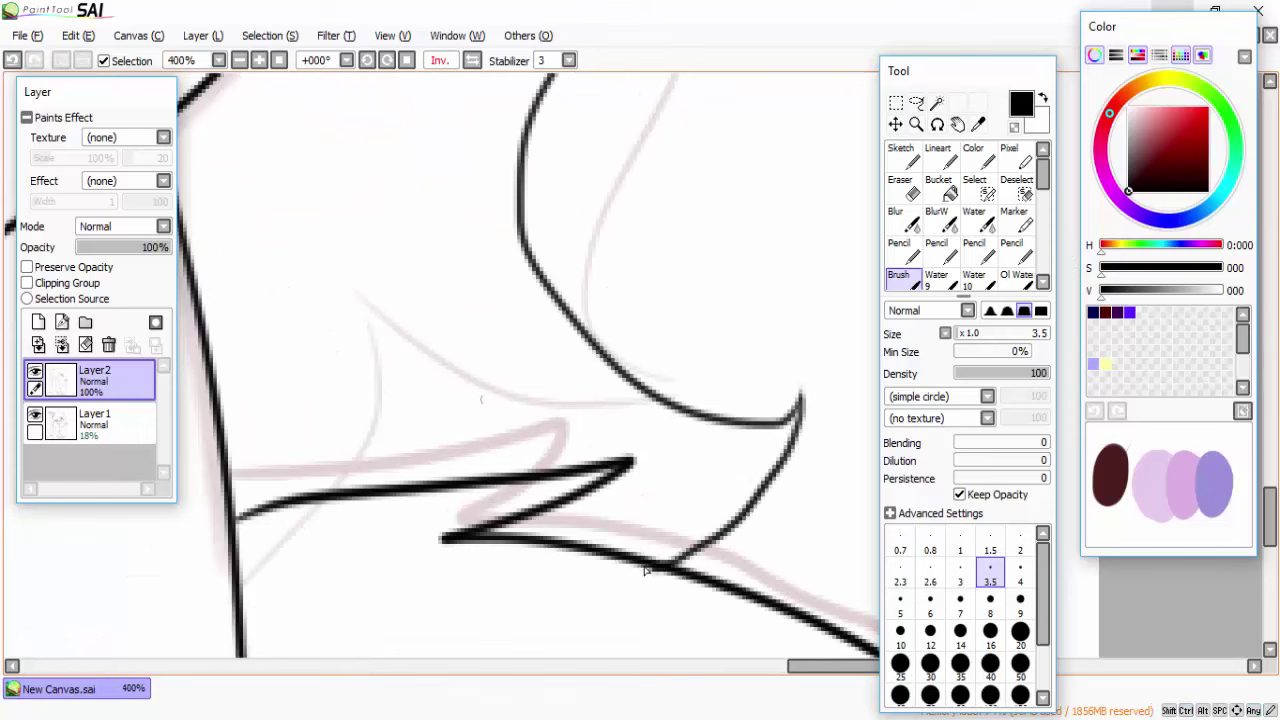
left_click_drag(432, 428, 512, 482)
key("ctrl+z")
left_click_drag(434, 451, 526, 478)
key("ctrl+z")
Step: Mirror the canvas view and hide the Layer1 sketch to leave only the line art showing
scroll(434, 452, "down", 8)
scroll(434, 452, "up", 1)
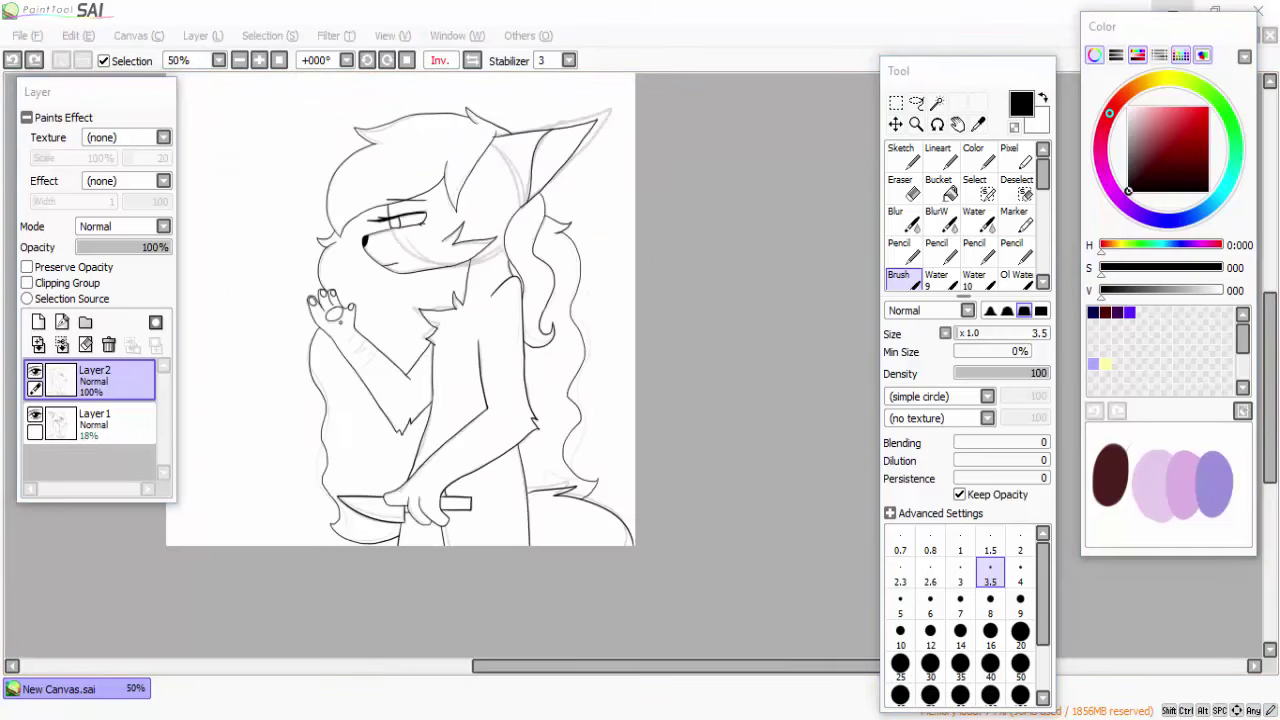
key("h")
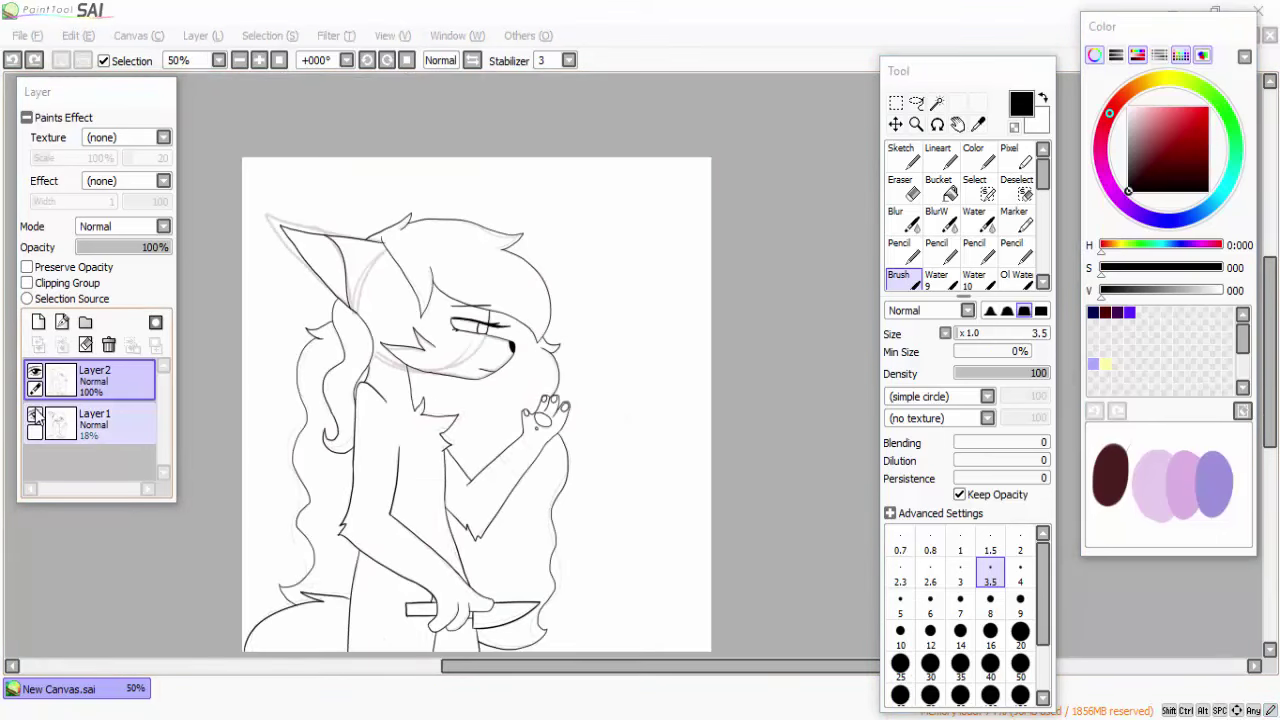
left_click(35, 415)
left_click(35, 415)
left_click(35, 415)
scroll(472, 313, "up", 3)
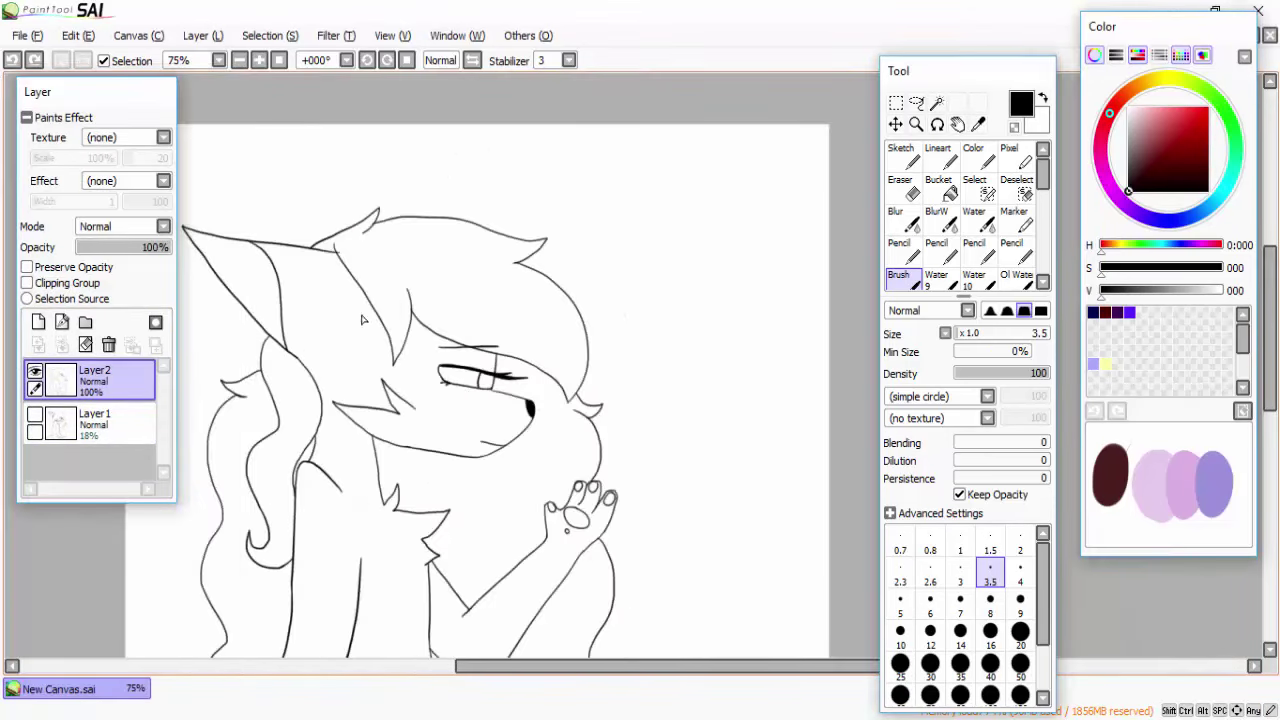
Step: Sample the medium pink swatch from the scratchpad and add a new layer beneath the line art
key("ctrl+plus")
left_click(1160, 485, "alt")
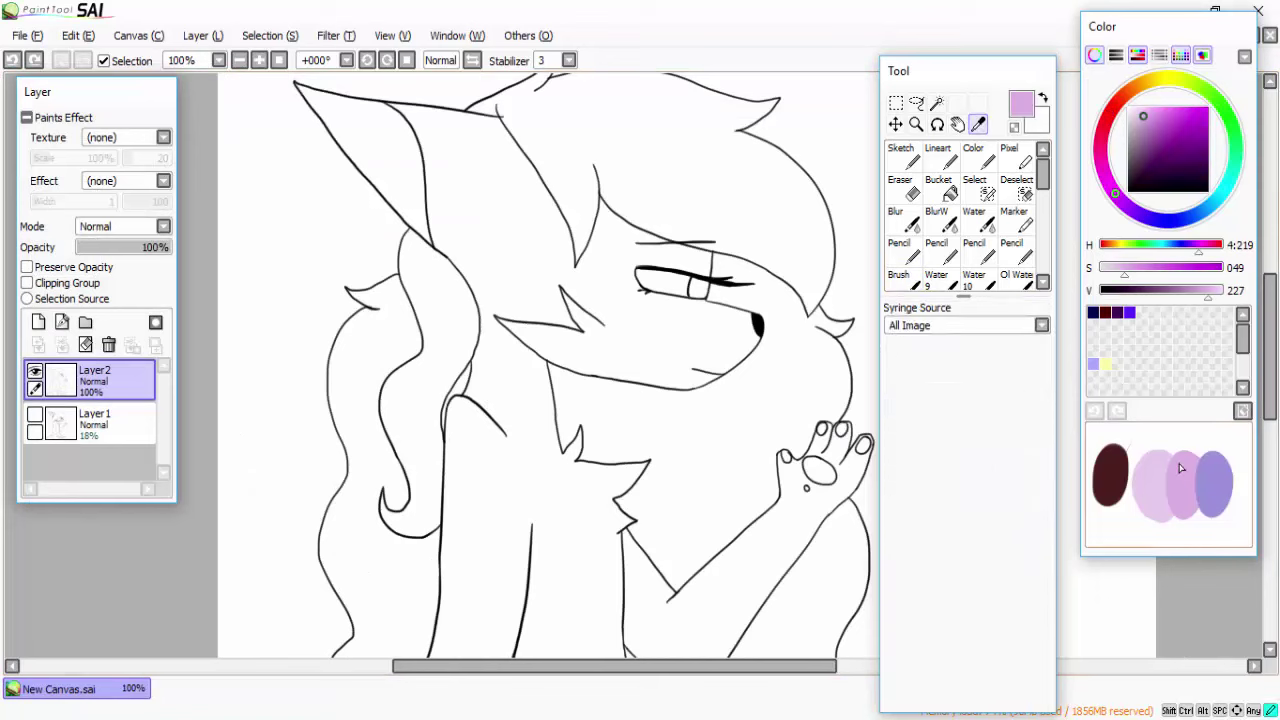
left_click(936, 103)
left_click(95, 420)
left_click(38, 321)
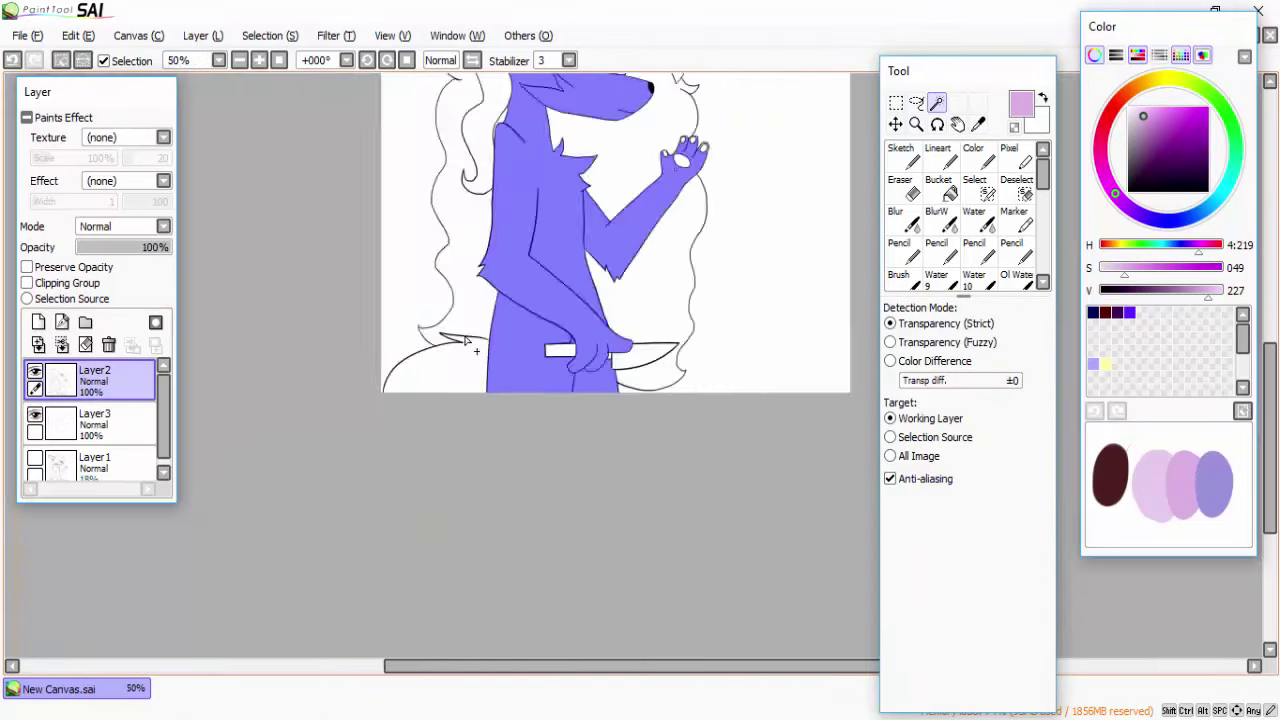
Step: Complete the body and tail selection, touching up the missed tail tuft tip with the Select pen at size 5
scroll(466, 234, "up", 1)
left_click(974, 186)
scroll(532, 344, "up", 2)
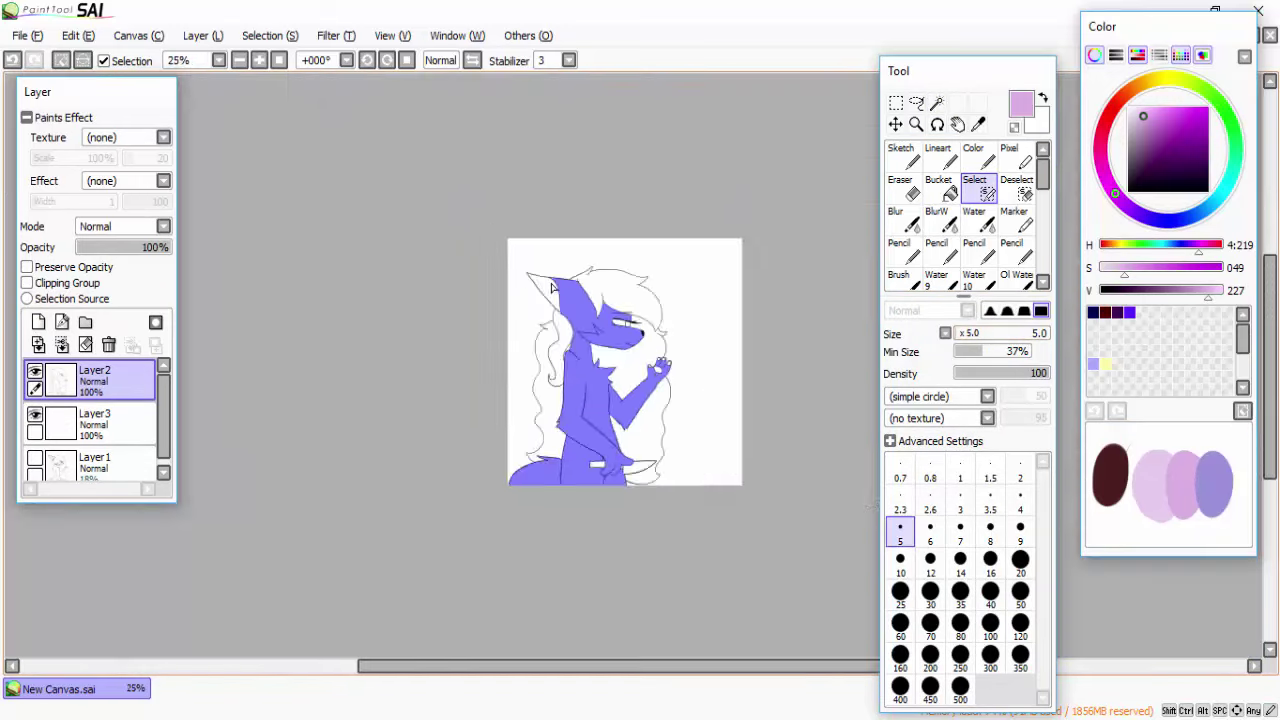
scroll(551, 287, "up", 6)
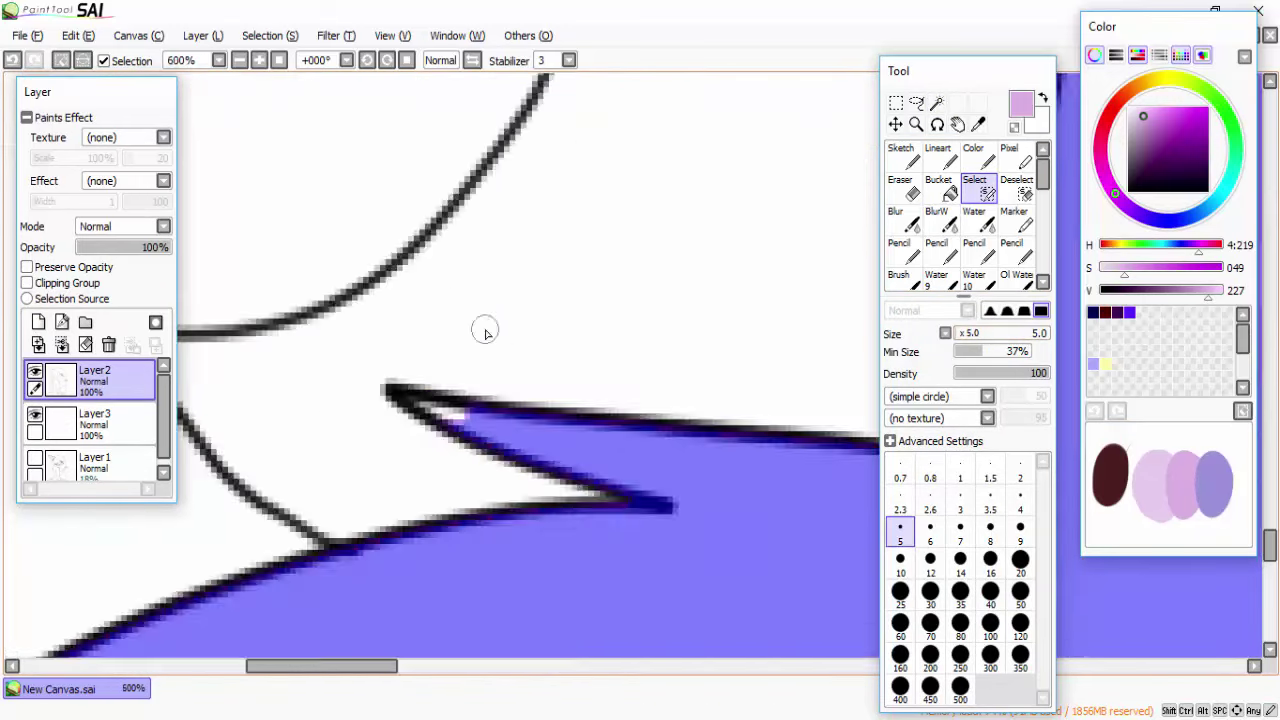
scroll(371, 366, "down", 3)
scroll(431, 480, "down", 2)
Step: Add the missed slivers around the raised hand's fingertip pads to the selection with the Select pen at size 2.6
scroll(668, 249, "up", 3)
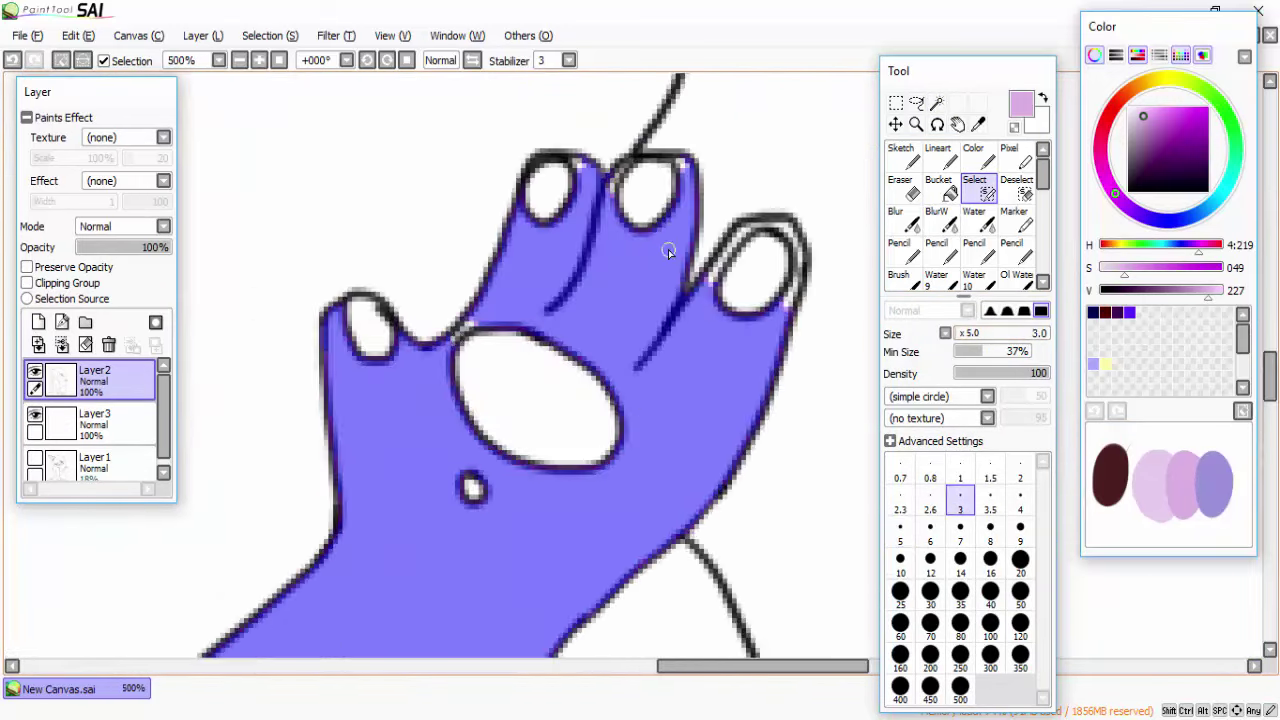
key("bracketleft")
key("bracketleft")
key("bracketleft")
key("bracketleft")
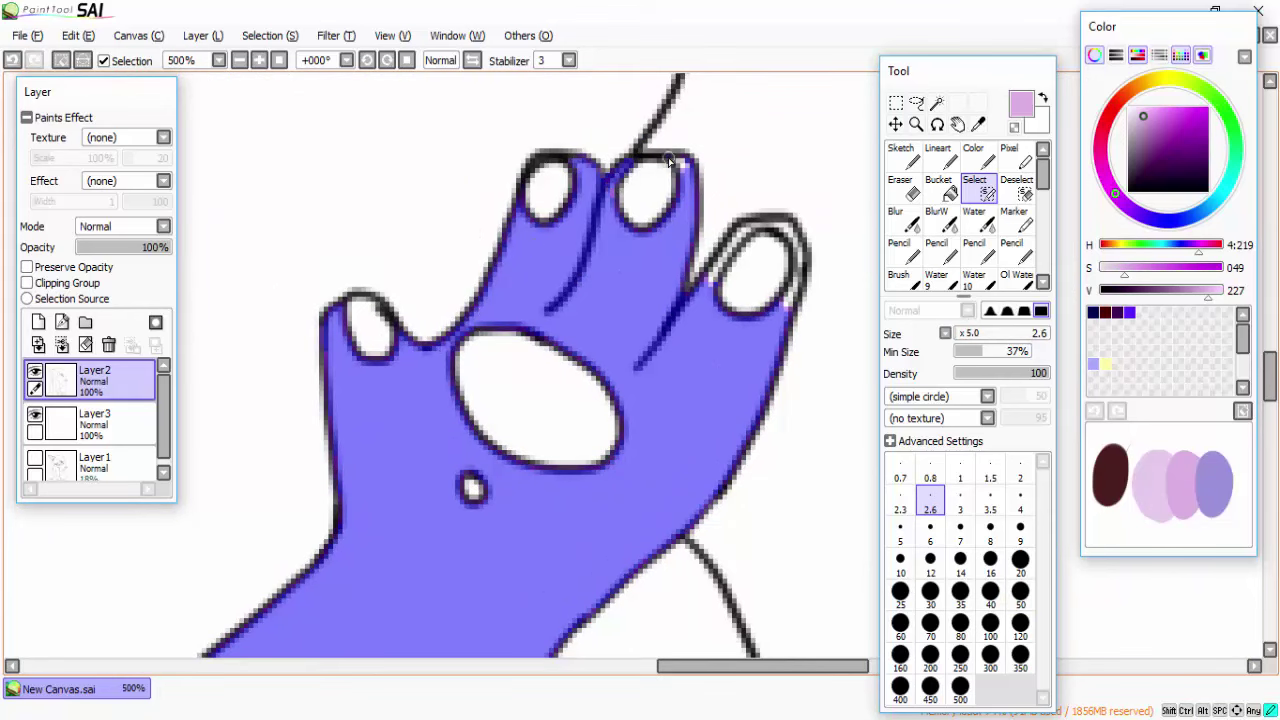
mouse_move(724, 260)
left_mouse_down()
mouse_move(749, 227)
mouse_move(788, 226)
mouse_move(800, 310)
left_mouse_up()
scroll(800, 310, "down", 4)
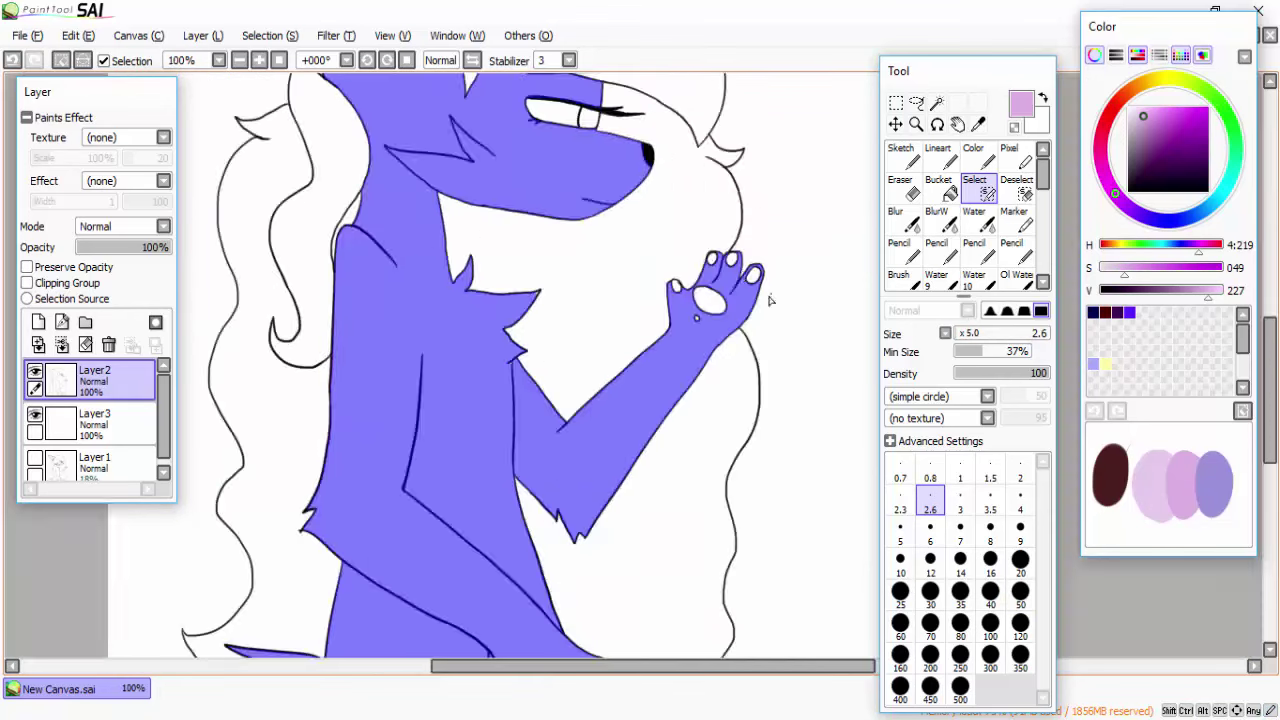
Step: Check the selection for remaining gaps, and fill it with the medium pink on Layer3
scroll(528, 484, "up", 1)
scroll(528, 484, "up", 5)
scroll(367, 360, "down", 8)
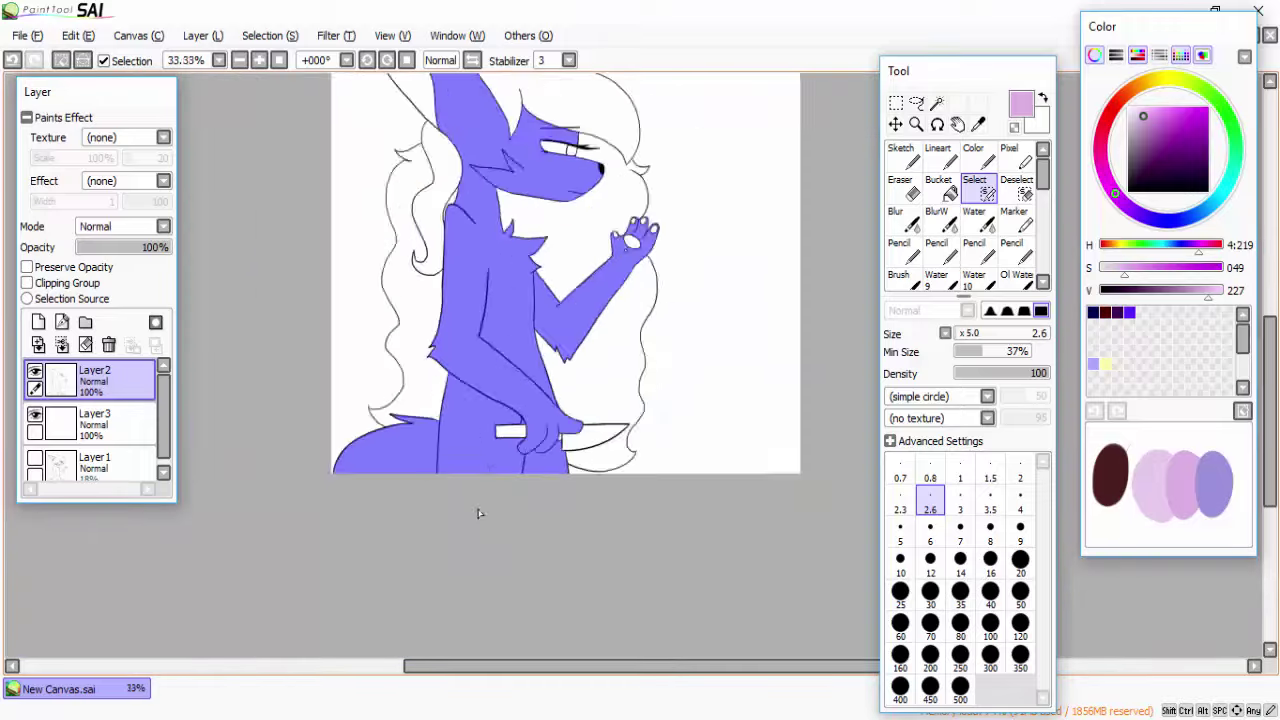
scroll(561, 418, "up", 2)
scroll(561, 418, "up", 1)
scroll(606, 388, "down", 1)
left_click(95, 420)
scroll(237, 437, "up", 3)
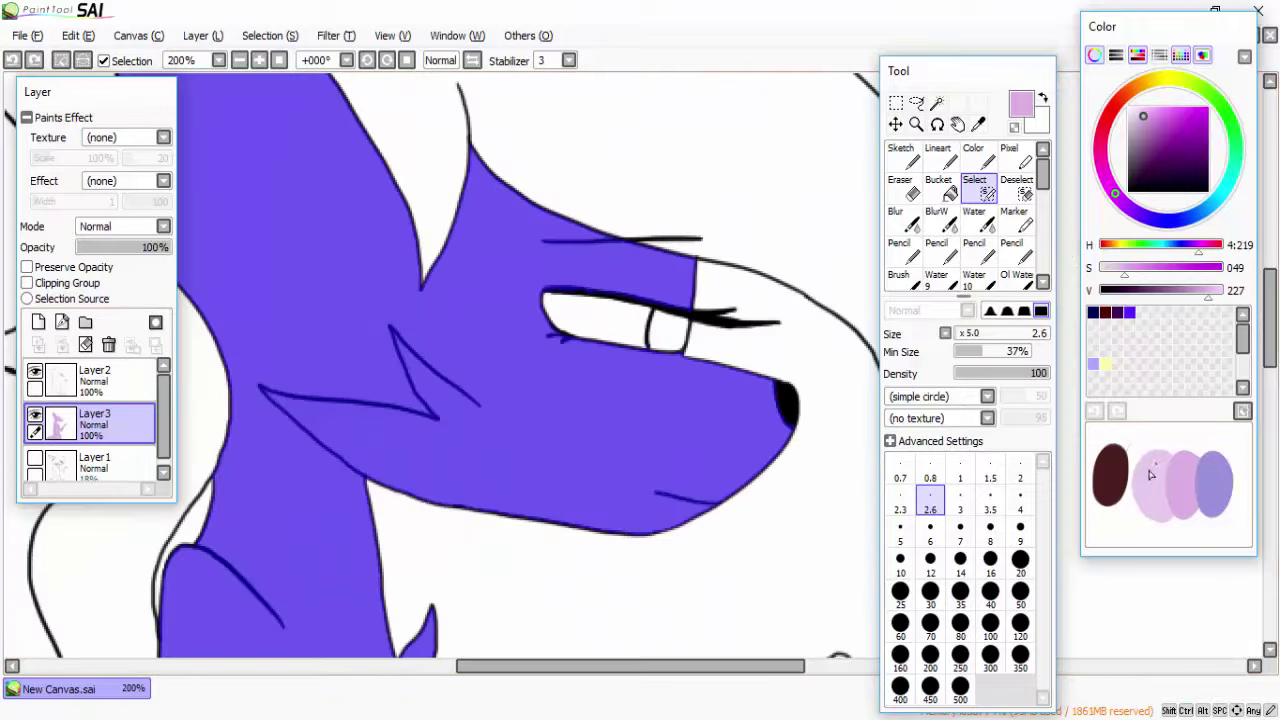
Step: Sample the lighter pink swatch and paint the ear with the Pencil tool
key("w")
left_click(1140, 492)
key("n")
mouse_move(700, 286)
left_mouse_down()
mouse_move(686, 231)
mouse_move(429, 562)
mouse_move(457, 277)
left_mouse_up()
scroll(457, 277, "down", 7)
Step: Paint the finger ends of the knife-holding hand in the lighter pink, adjusting the pencil size to fit
scroll(630, 300, "up", 7)
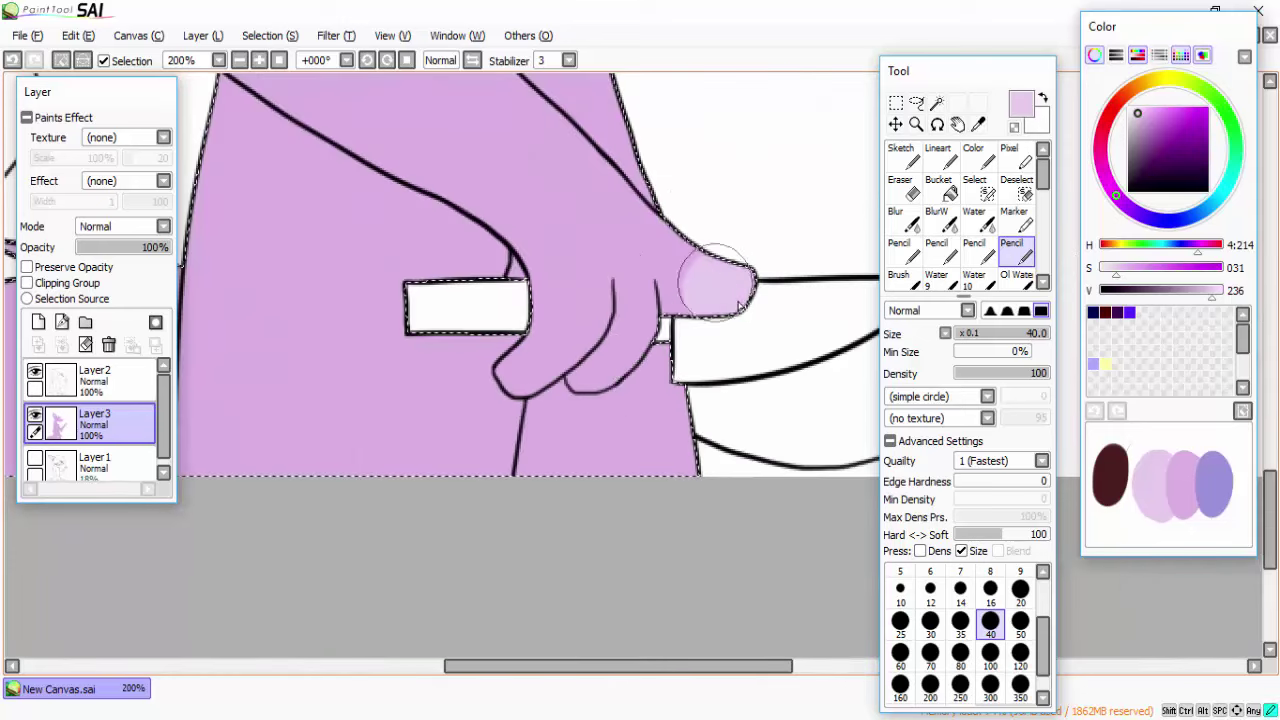
key("bracketright")
key("bracketright")
mouse_move(700, 260)
left_mouse_down()
mouse_move(737, 290)
mouse_move(794, 206)
mouse_move(760, 260)
left_mouse_up()
key("bracketleft")
key("bracketleft")
key("bracketleft")
key("bracketleft")
scroll(714, 297, "up", 2)
mouse_move(560, 380)
left_mouse_down()
mouse_move(491, 443)
mouse_move(283, 271)
left_mouse_up()
scroll(450, 300, "down", 4)
Step: Paint the raised hand's fingers in the lighter pink with the pencil at size 30
scroll(400, 300, "up", 3)
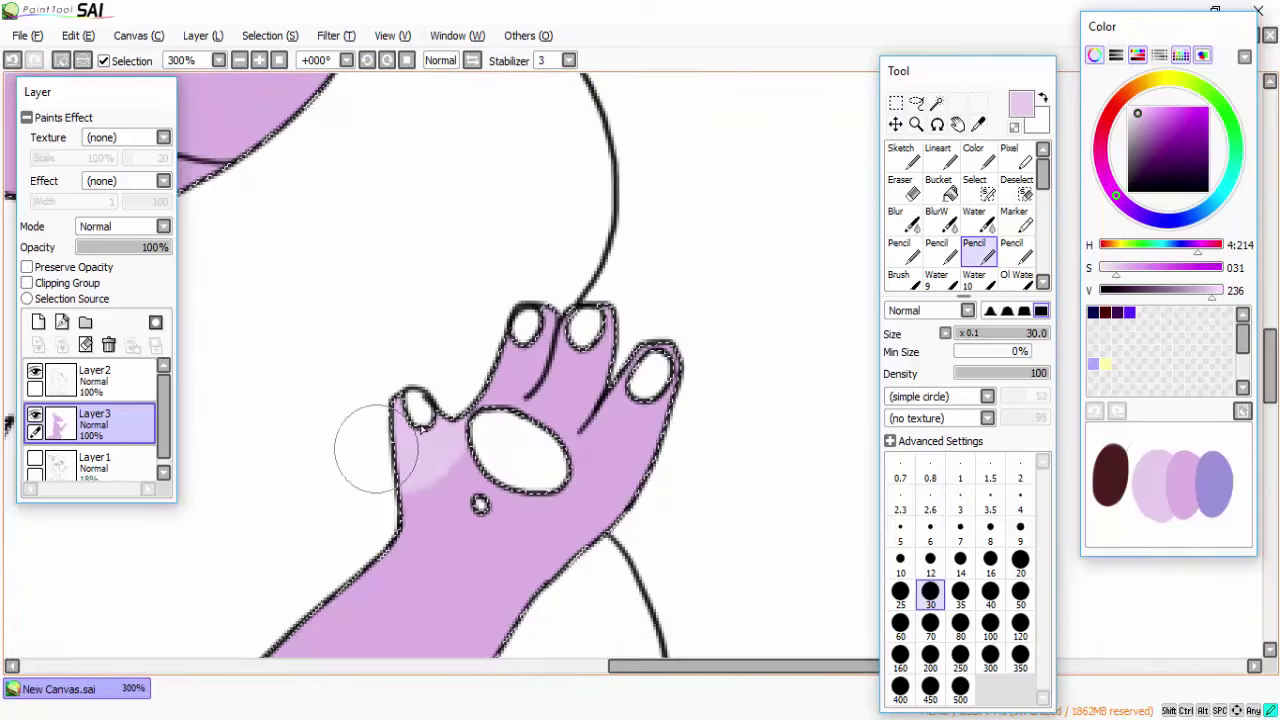
left_click_drag(510, 340, 576, 356)
scroll(576, 356, "up", 1)
Step: Clean up the light pink edges on the knife hand's fingers, covering the overspill with medium pink at size 20
scroll(576, 356, "down", 5)
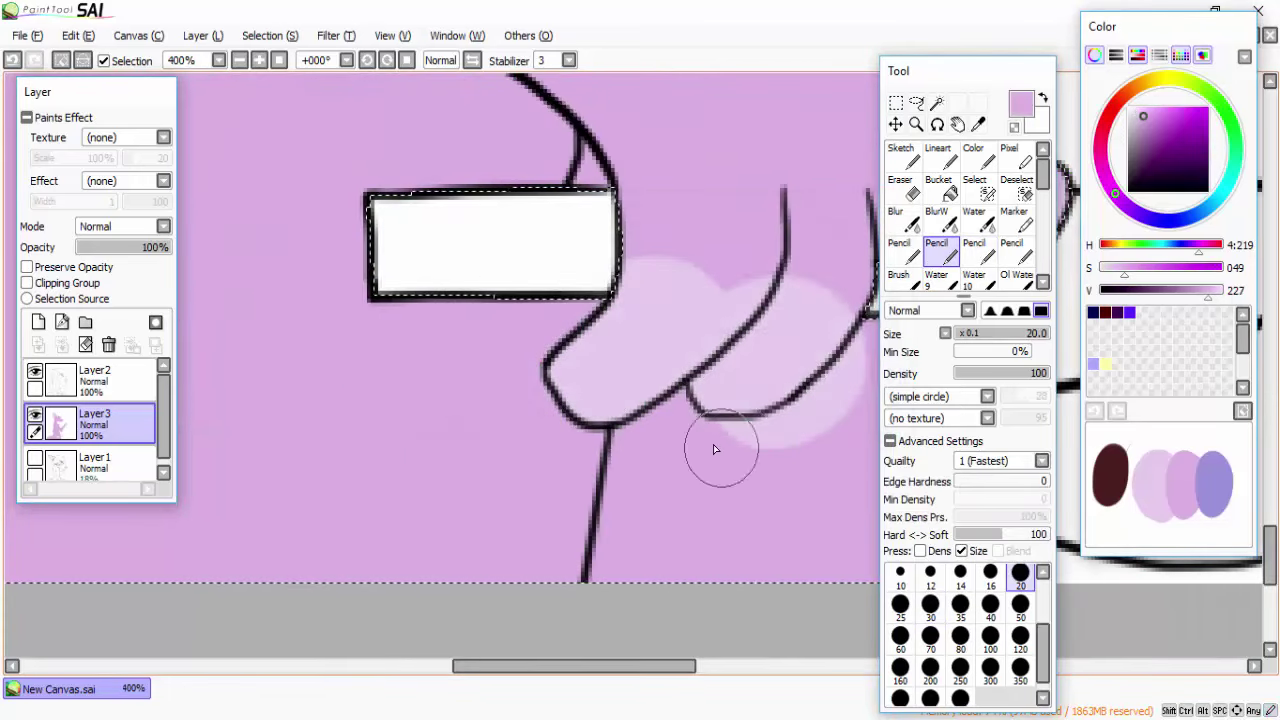
scroll(713, 449, "down", 2)
scroll(343, 214, "up", 3)
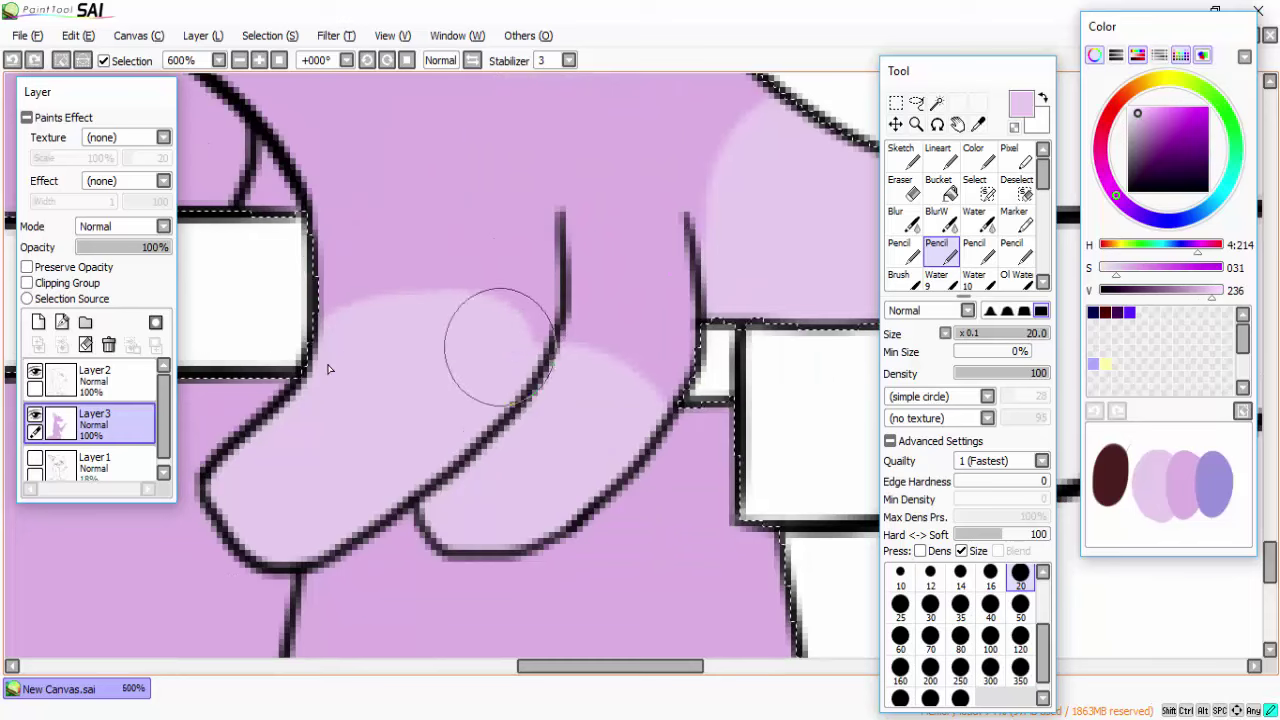
scroll(327, 369, "down", 5)
Step: Paint the outer end of the tail in the lighter pink with the pencil at size 40
scroll(330, 350, "up", 3)
left_click(1012, 250)
left_click_drag(260, 500, 370, 400)
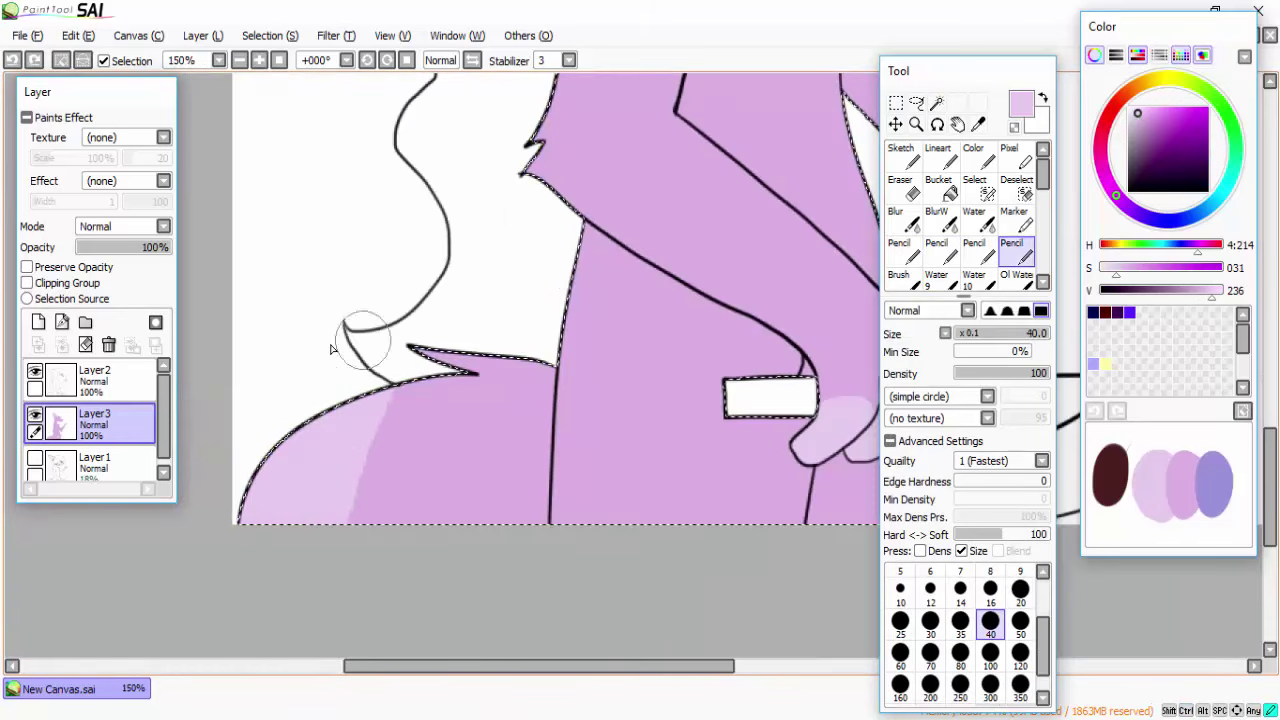
mouse_move(365, 337)
left_mouse_down()
mouse_move(451, 519)
mouse_move(512, 510)
left_mouse_up()
scroll(702, 522, "down", 4)
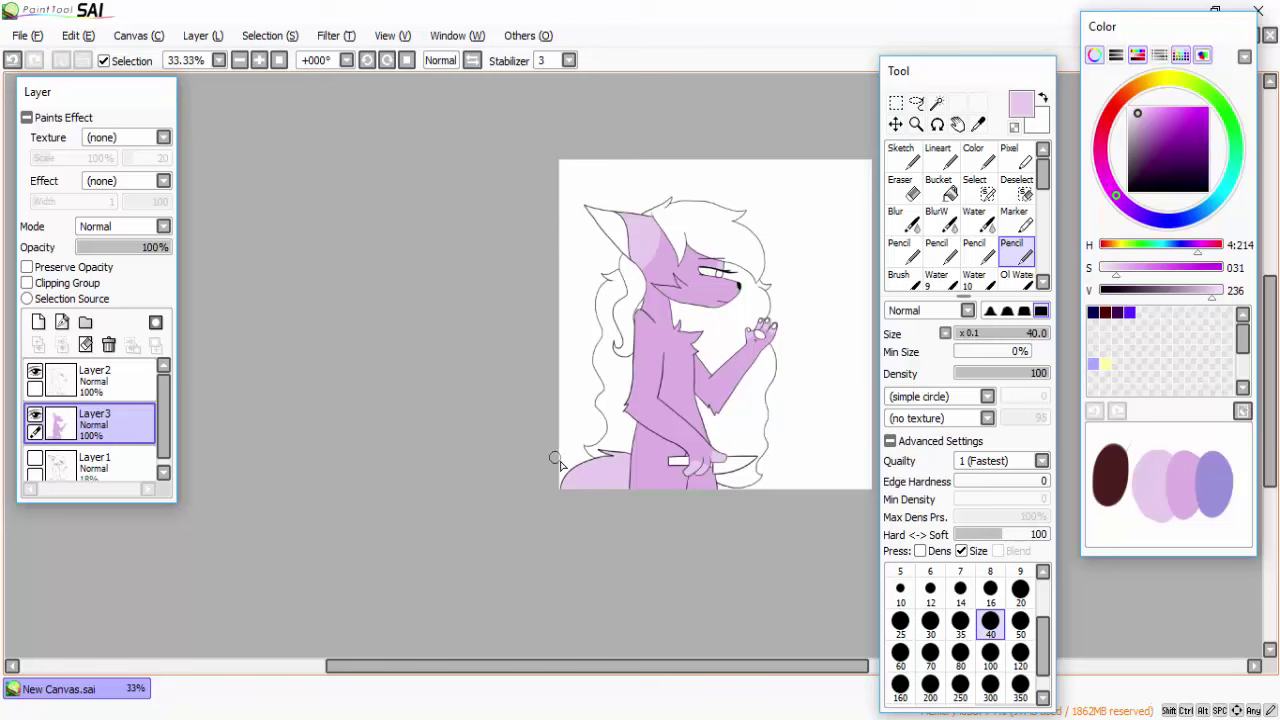
Step: Select the inner ear with the magic wand on the line art layer and fill it with light pink on Layer3
scroll(620, 280, "up", 4)
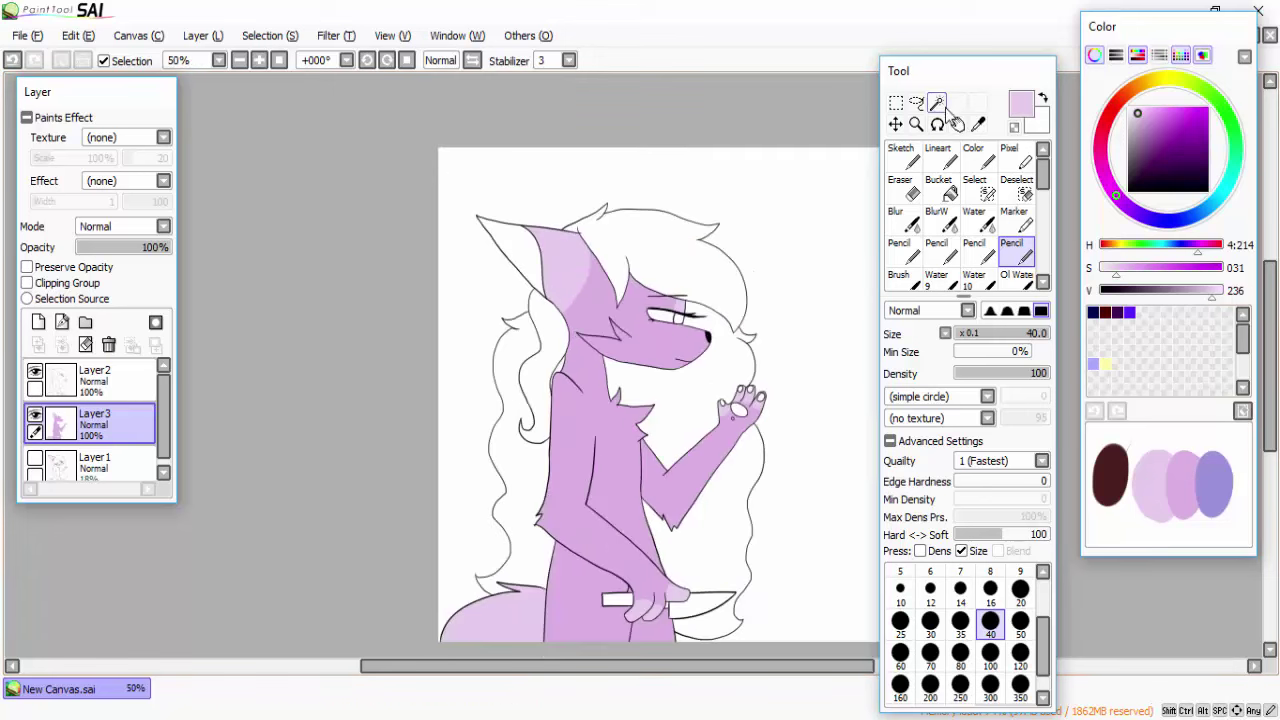
left_click(936, 103)
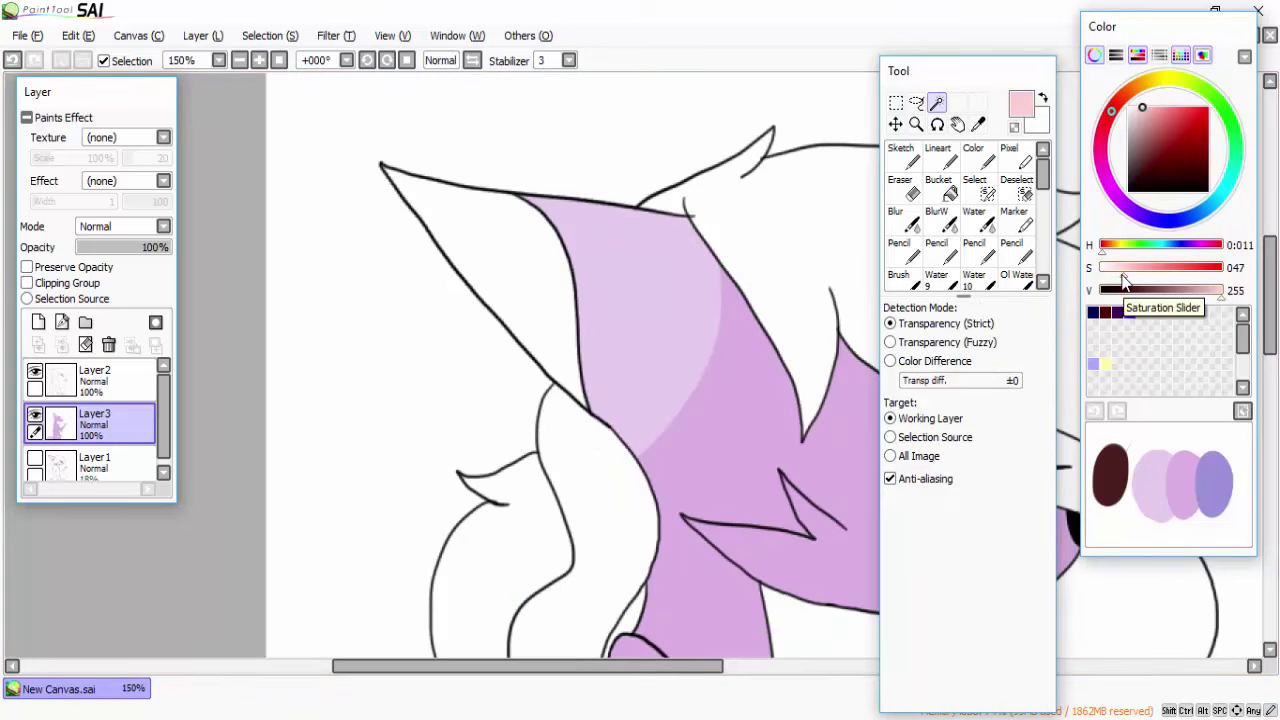
left_click(565, 348)
scroll(380, 165, "up", 7)
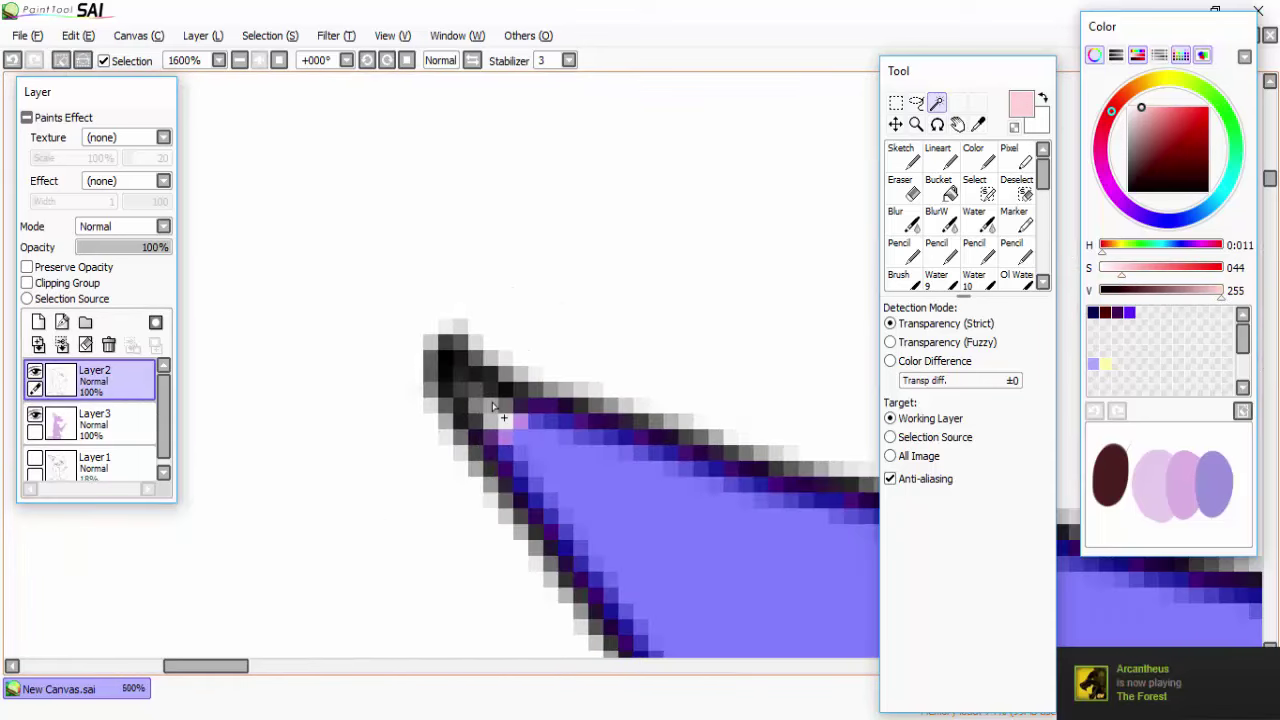
scroll(290, 433, "down", 2)
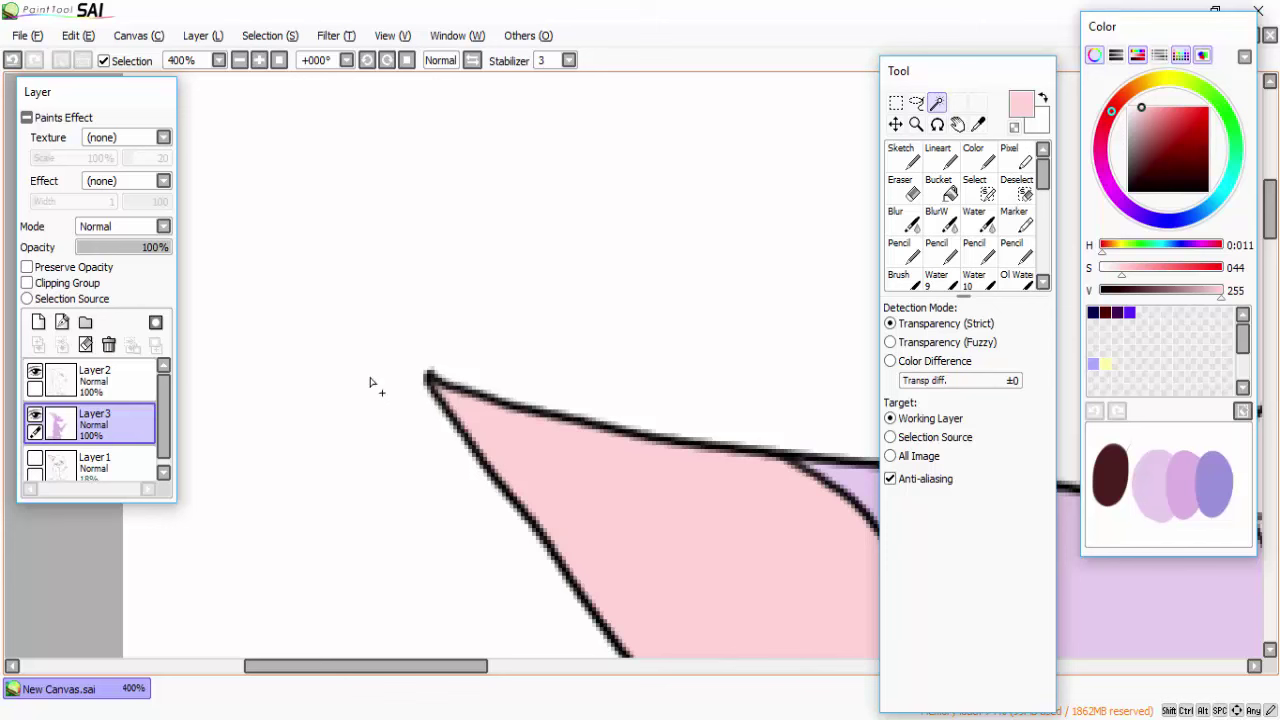
Step: Select the hair areas around the head and neck on Layer2 with the magic wand, including the narrow gaps beside the shoulder
scroll(370, 383, "down", 8)
left_click(95, 380)
scroll(774, 360, "up", 3)
left_click(611, 143)
scroll(364, 297, "up", 2)
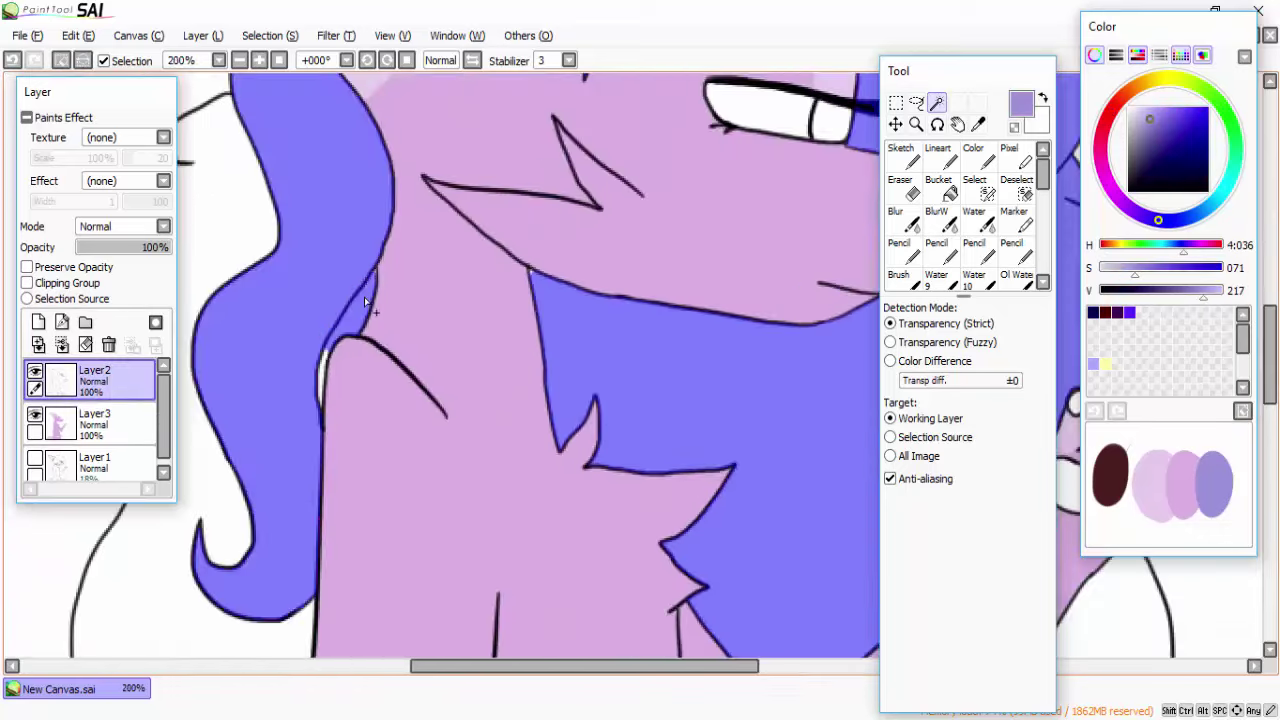
scroll(364, 297, "up", 5)
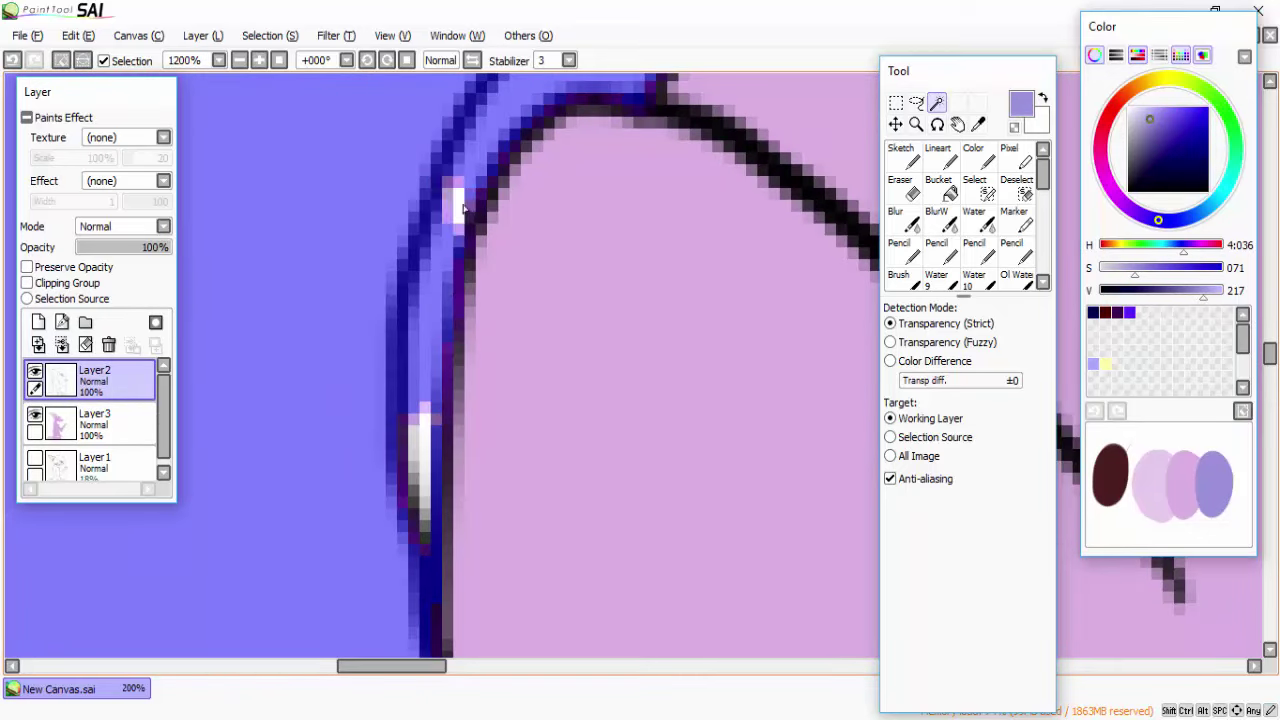
scroll(413, 464, "down", 5)
scroll(446, 400, "up", 6)
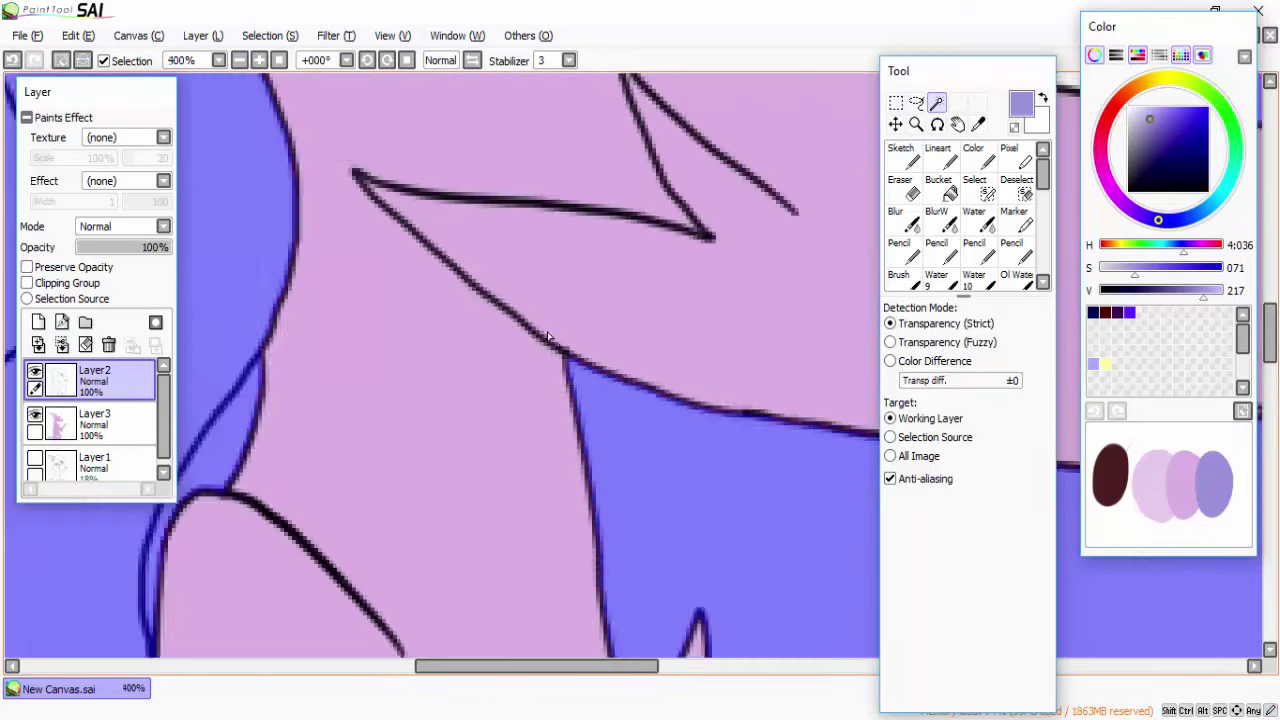
scroll(232, 333, "down", 6)
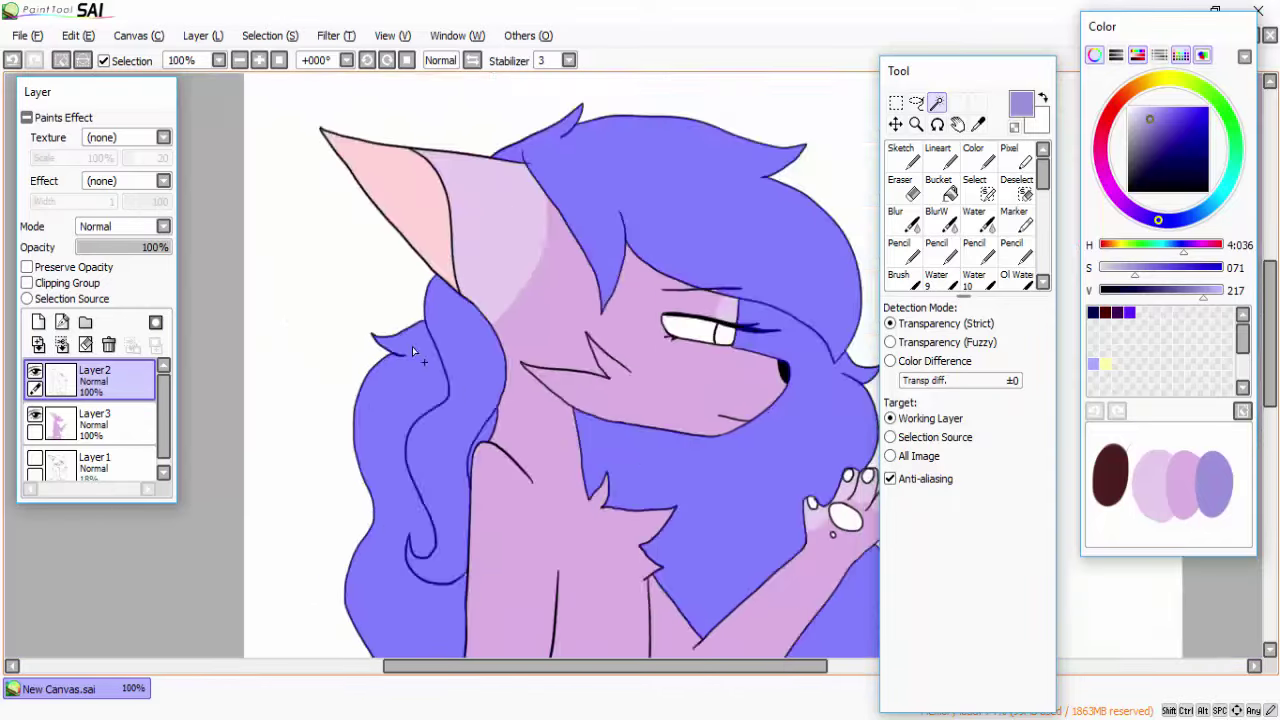
Step: Add the remaining hair sections behind the back and around the knife to the magic wand selection
scroll(488, 383, "up", 2)
scroll(488, 383, "up", 4)
scroll(304, 527, "down", 8)
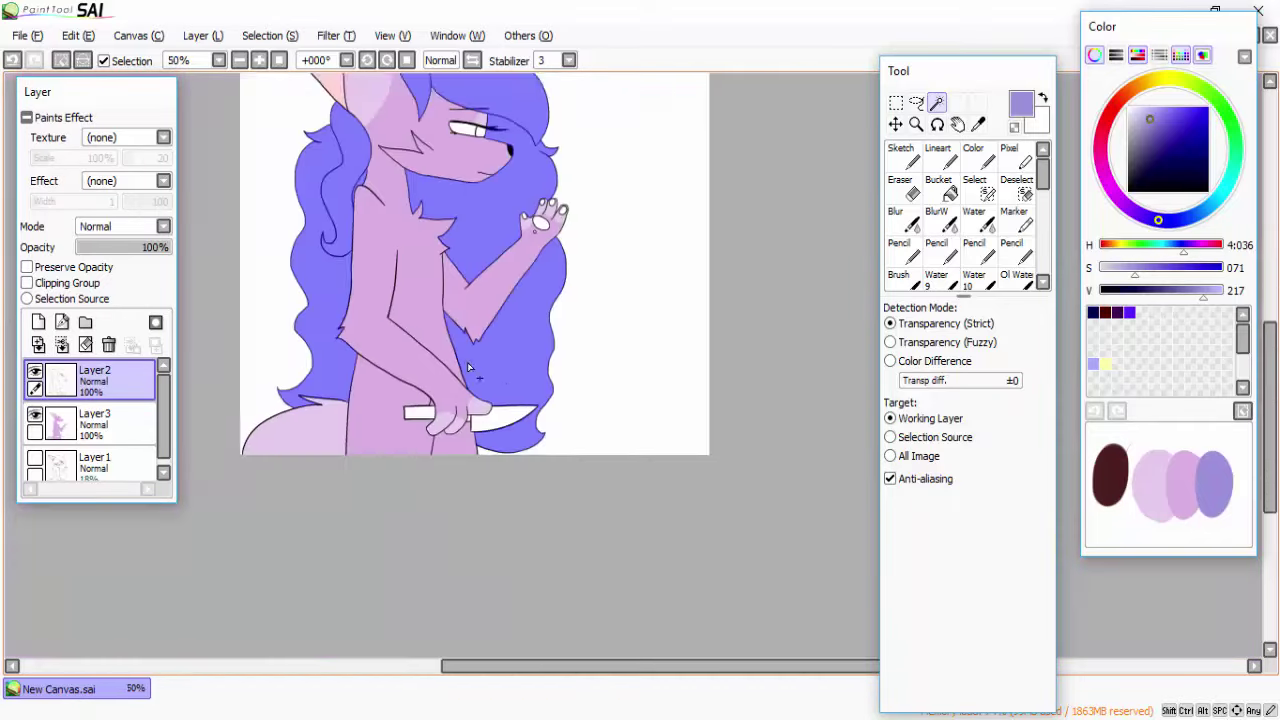
scroll(589, 371, "up", 2)
scroll(589, 371, "up", 4)
scroll(555, 357, "down", 6)
Step: Fill the selected hair with muted purple on Layer3
left_click(95, 420)
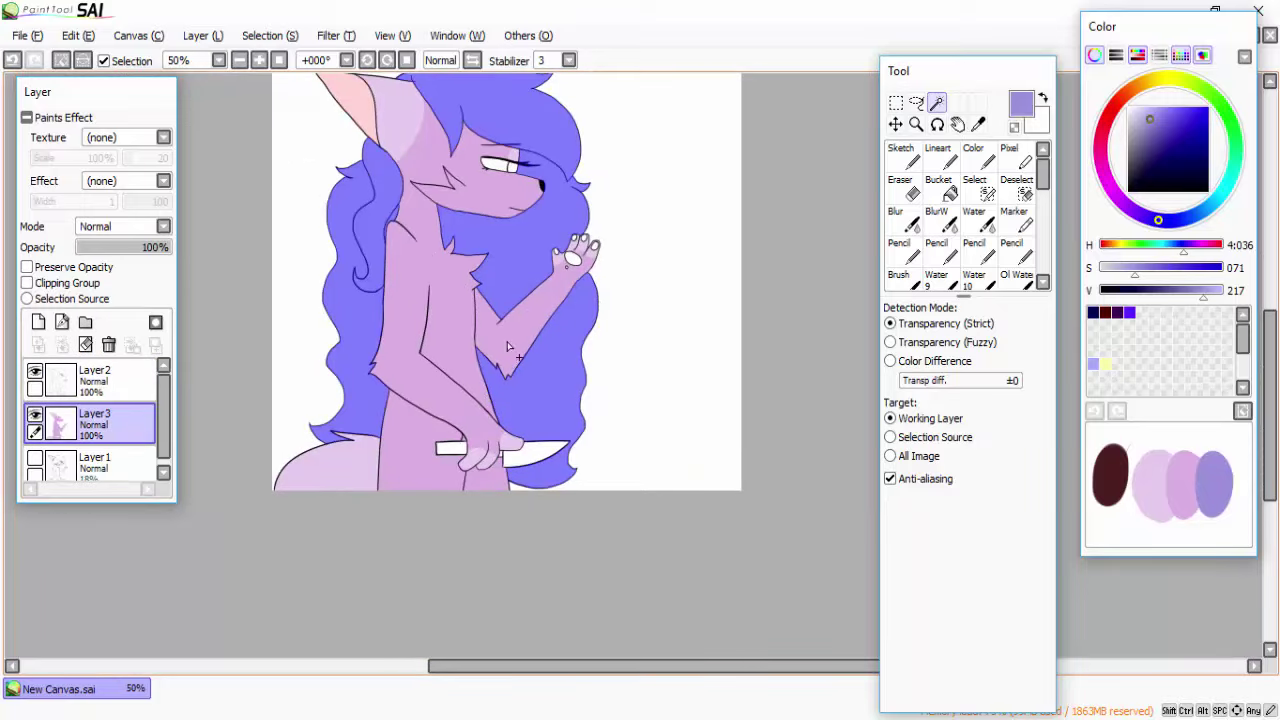
scroll(575, 400, "down", 1)
scroll(575, 400, "up", 6)
scroll(623, 314, "down", 2)
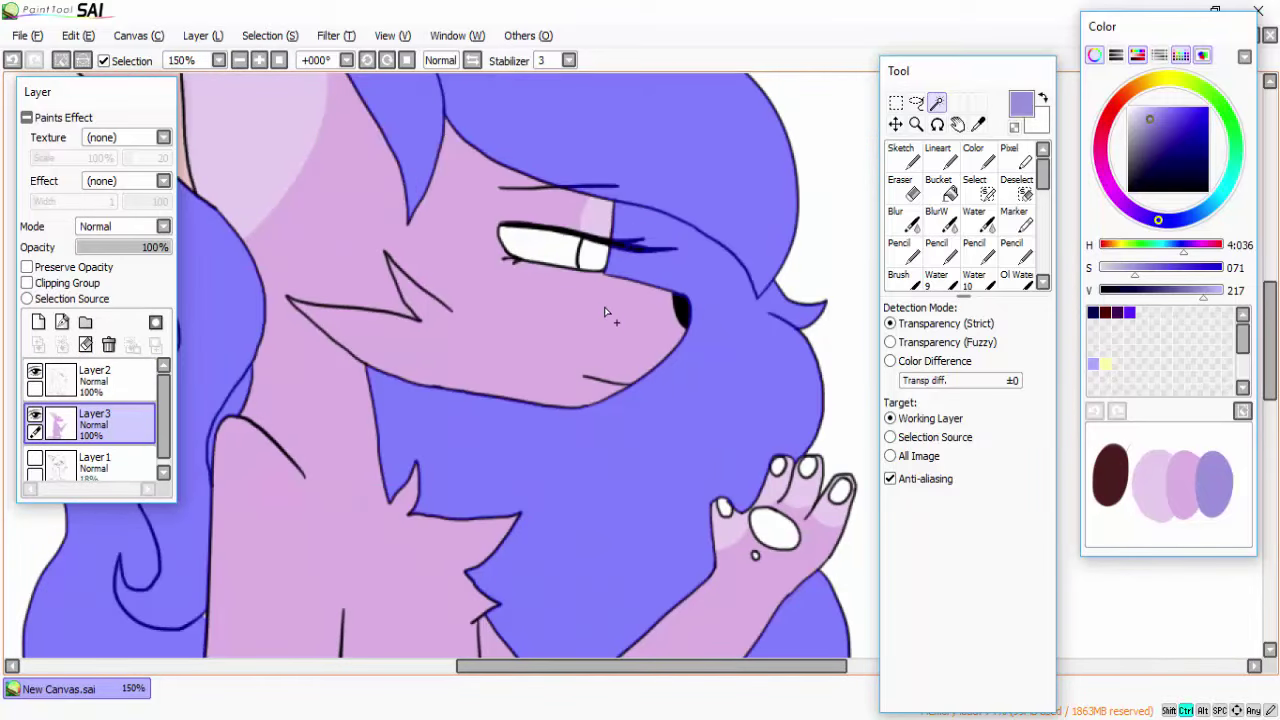
scroll(670, 265, "up", 1)
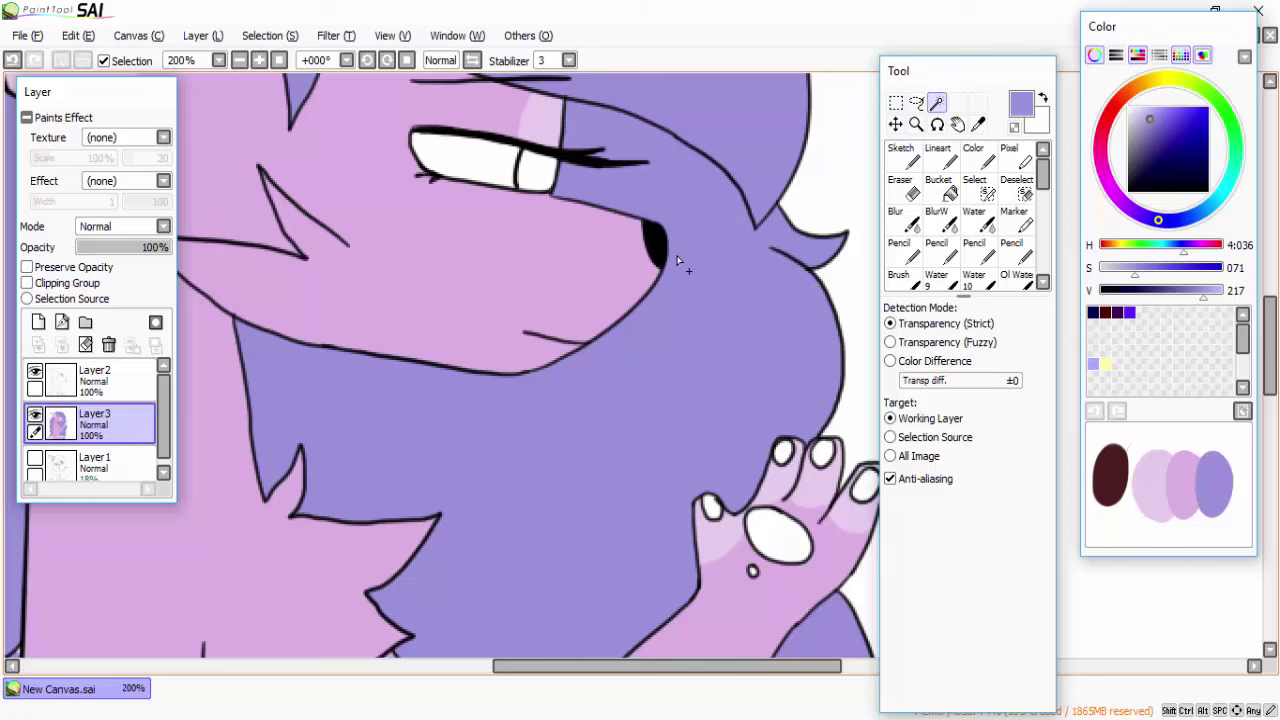
Step: Select the raised hand's palm and finger pads on Layer2 and fill them with light blue on Layer3
scroll(678, 262, "down", 4)
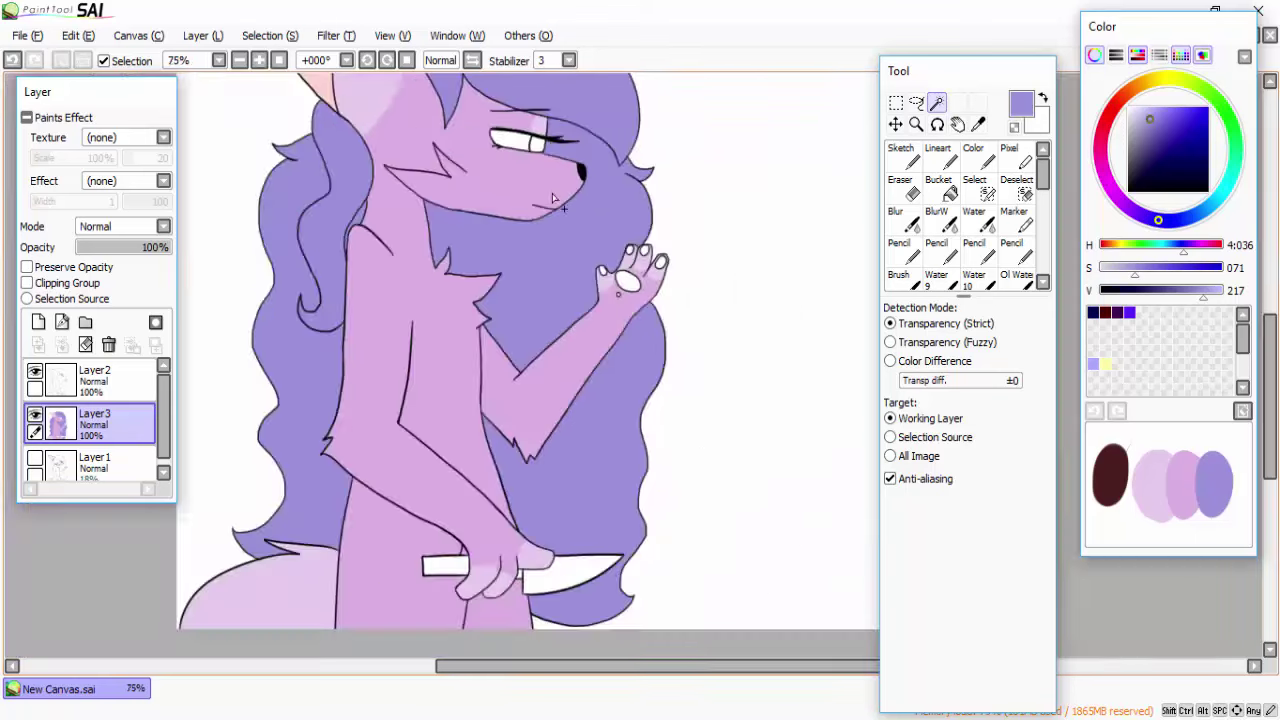
scroll(565, 485, "up", 4)
left_click(92, 380)
scroll(565, 485, "up", 3)
left_click(565, 485)
scroll(565, 485, "down", 4)
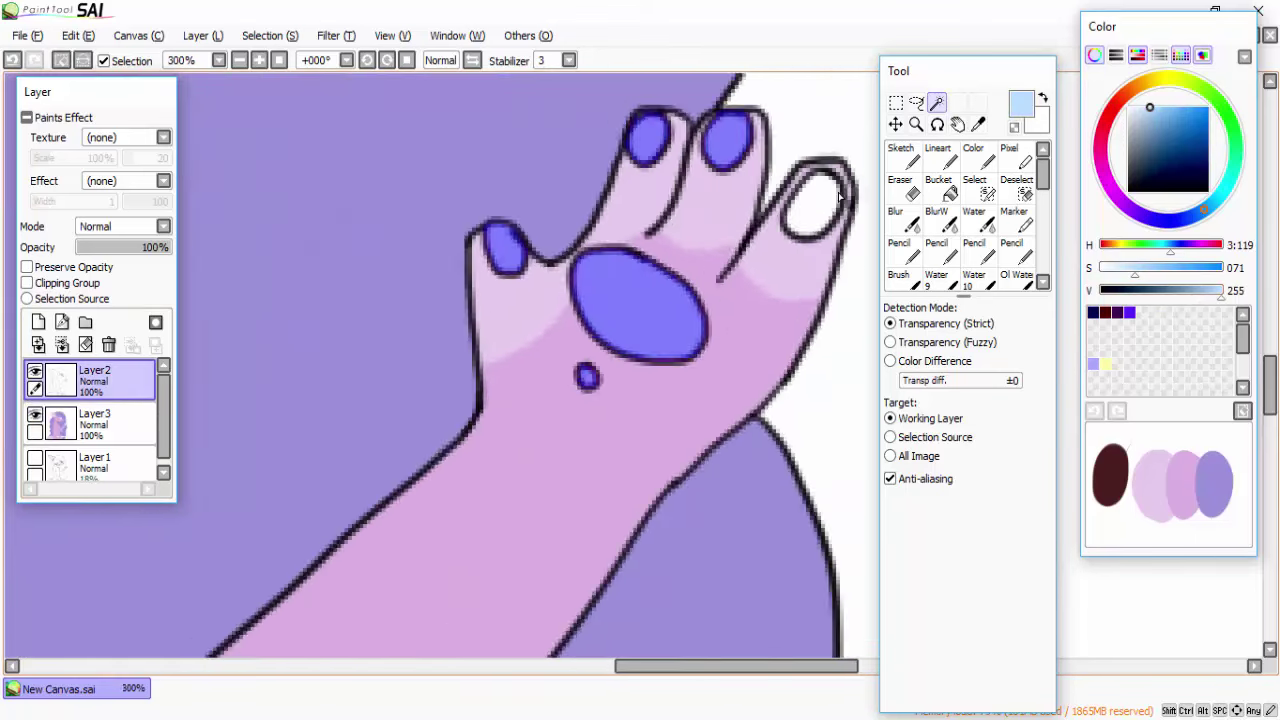
left_click(92, 424)
scroll(677, 371, "down", 4)
Step: Select the iris with the magic wand and fill it with bright blue on Layer3
scroll(648, 280, "up", 4)
scroll(648, 280, "up", 5)
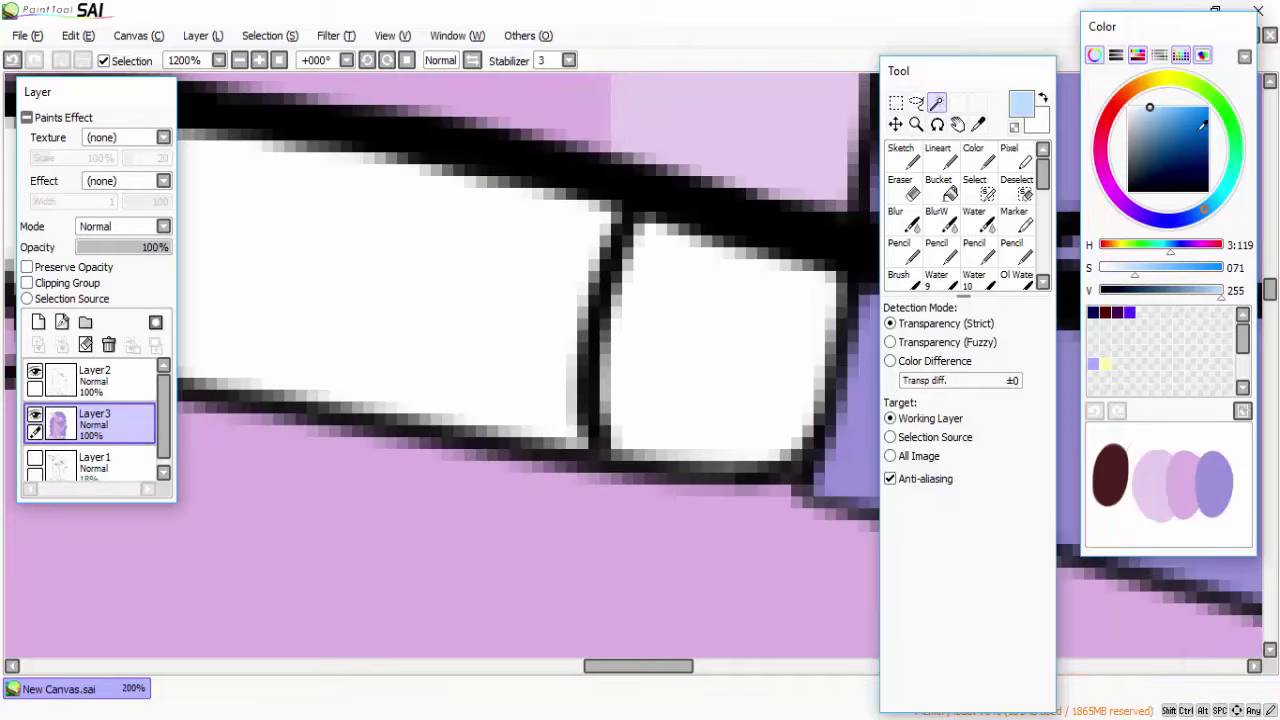
left_click(627, 256)
key("ctrl+f")
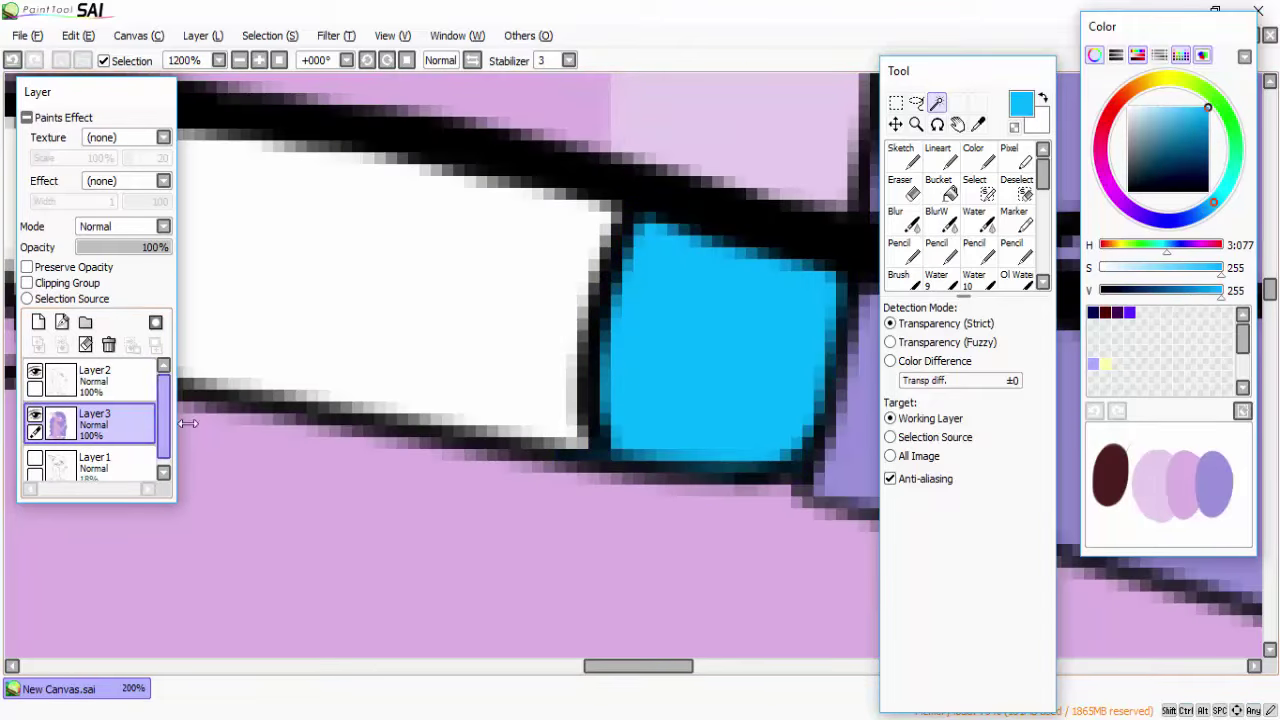
Step: Select the white of the eye on Layer2 and fill it with white on Layer3
scroll(630, 390, "down", 1)
left_click(92, 380)
left_click(286, 320)
left_click(145, 420)
scroll(637, 322, "down", 3)
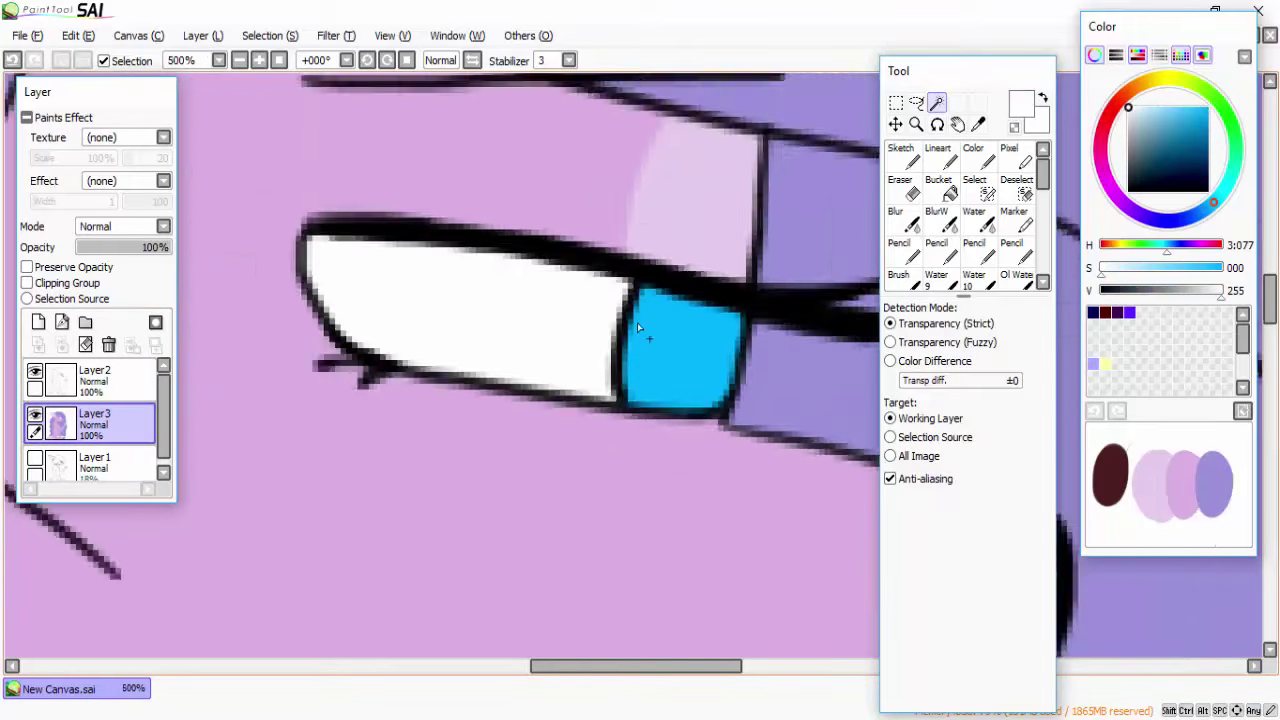
Step: Select both visible parts of the knife handle on Layer2 and fill them with dark grey on Layer3
scroll(600, 400, "down", 2)
scroll(560, 420, "up", 2)
left_click(92, 380)
left_click(345, 365)
left_click(641, 408)
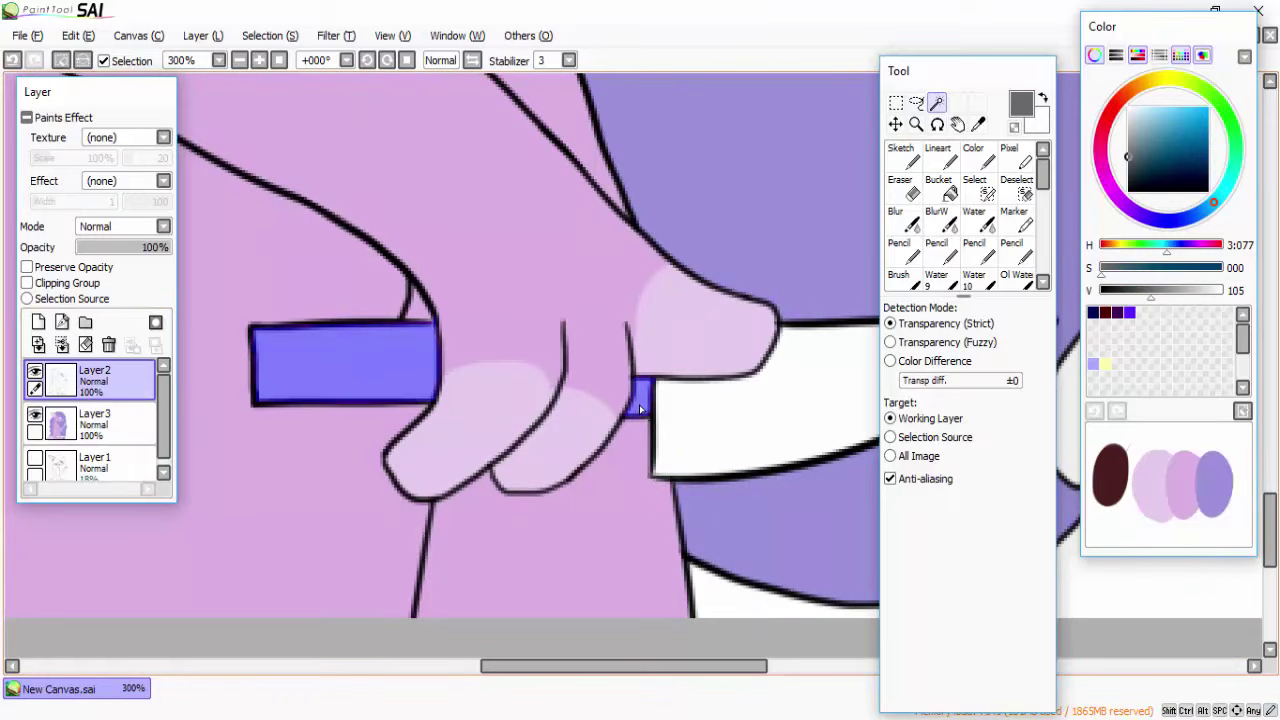
scroll(641, 408, "up", 1)
left_click(92, 420)
key("ctrl+f")
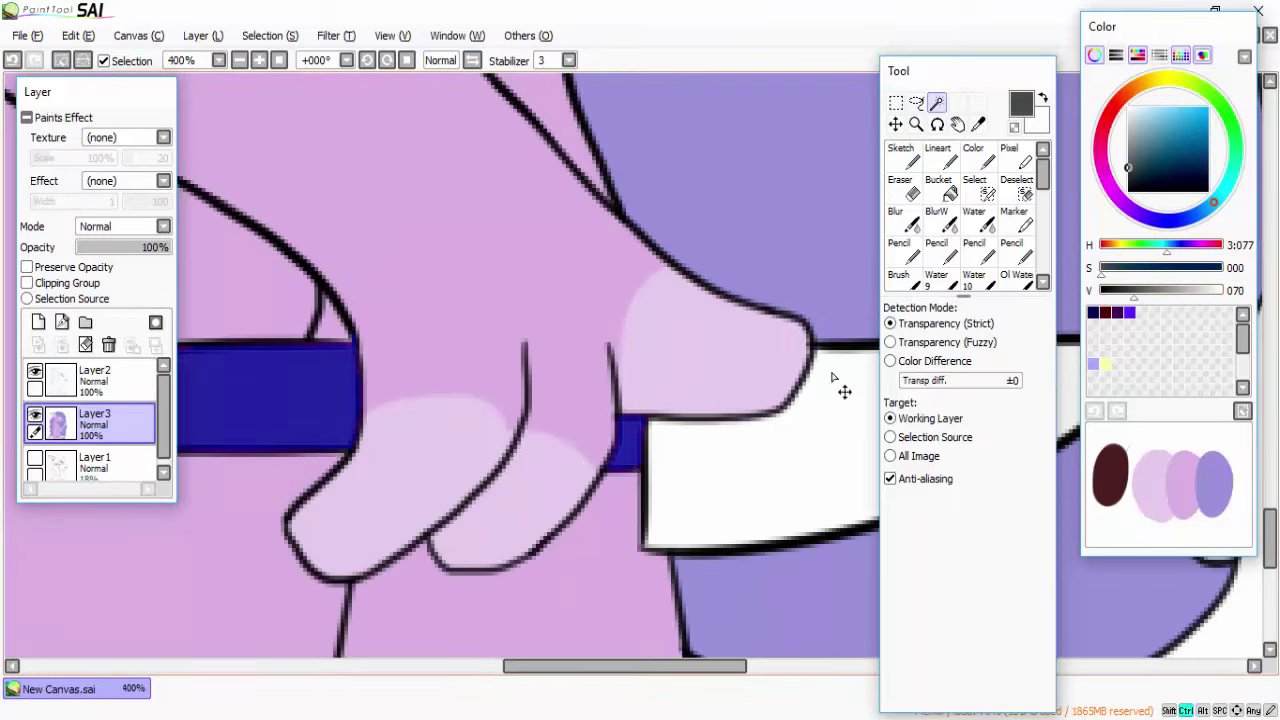
scroll(846, 380, "down", 1)
Step: Clear the selection, select the knife blade on Layer2 and fill it with medium grey on Layer3
key("ctrl+d")
left_click(92, 380)
left_click(310, 395)
left_click(92, 420)
scroll(714, 471, "down", 3)
scroll(714, 471, "up", 3)
left_click(1205, 290)
key("ctrl+f")
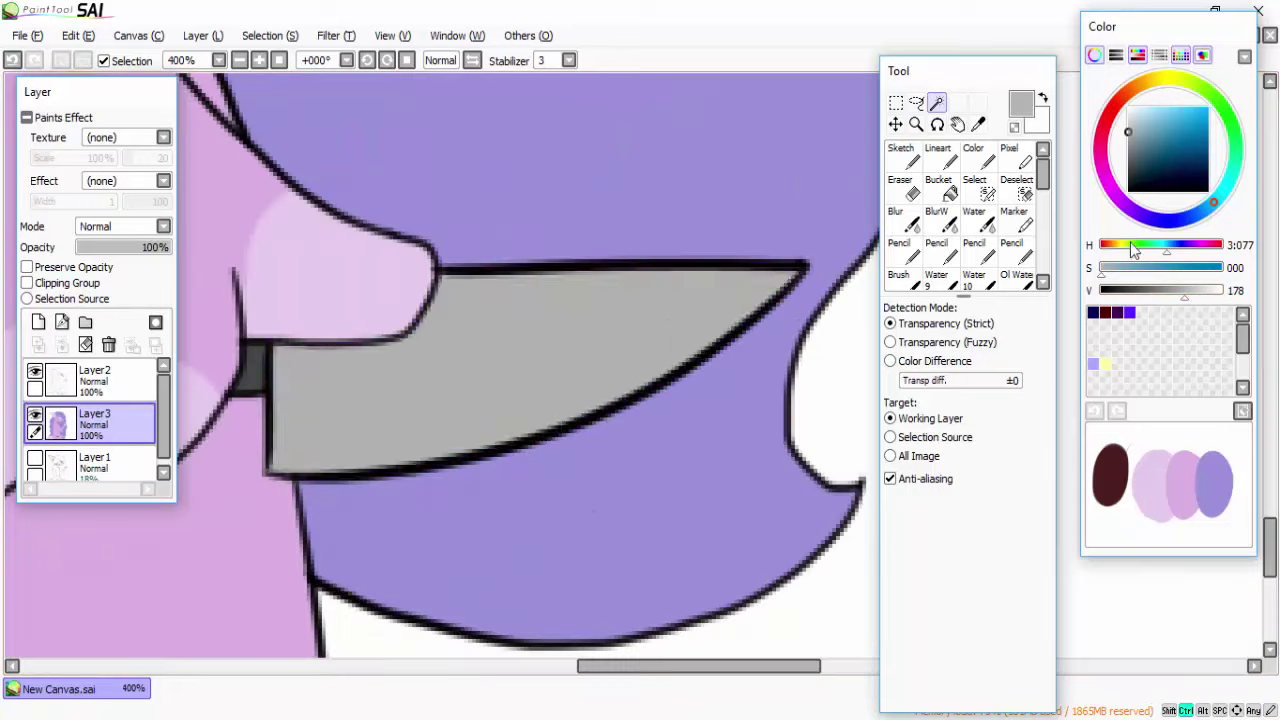
Step: Paint a lighter grey band along the blade's curved cutting edge with the pencil at size 20
left_click(937, 250)
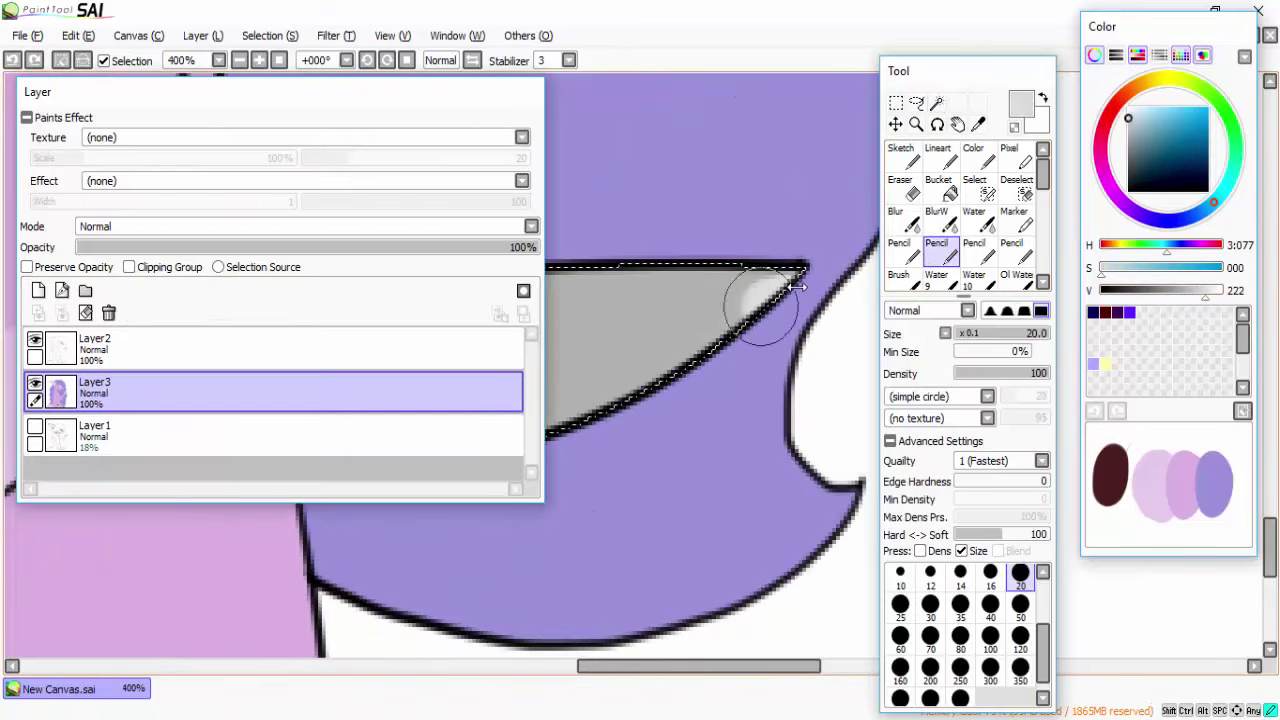
mouse_move(280, 462)
left_mouse_down()
mouse_move(643, 371)
mouse_move(700, 330)
left_mouse_up()
right_click(593, 345)
left_click_drag(790, 280, 418, 433)
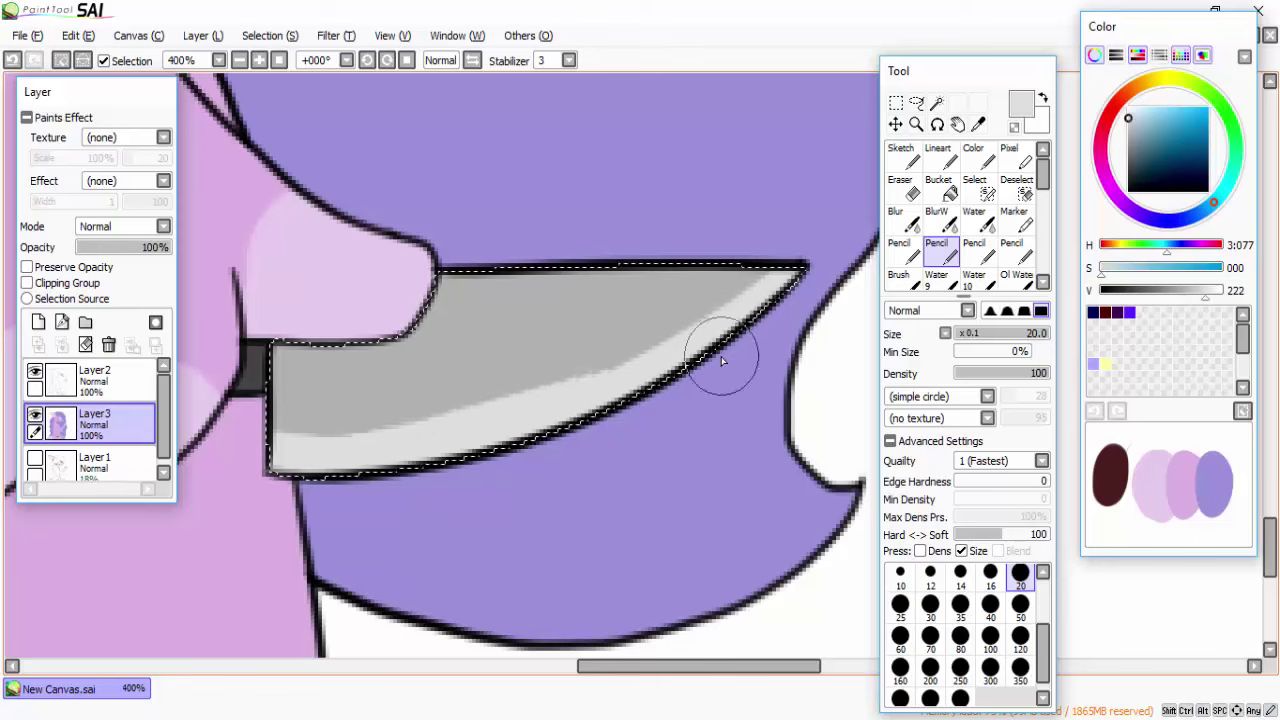
Step: Add a new layer above Layer3, clip it to the base colours and bucket-fill it with dark purple
scroll(579, 323, "down", 10)
scroll(579, 323, "up", 4)
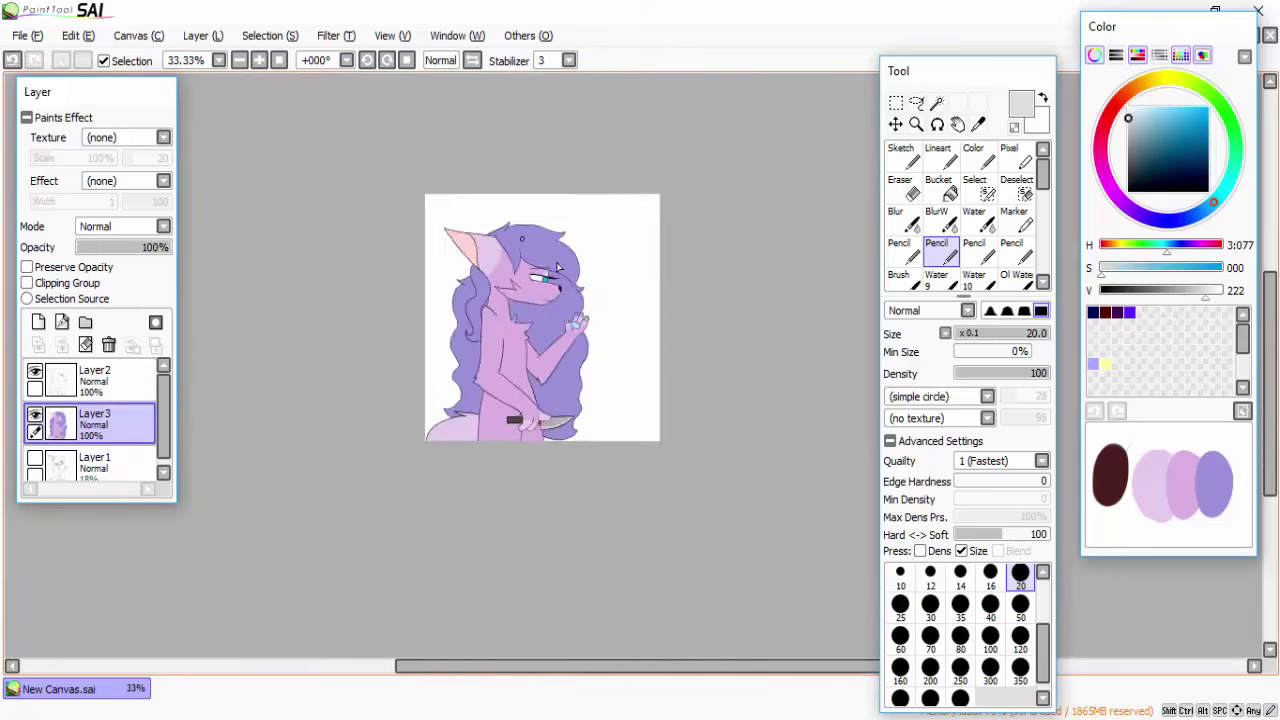
left_click(38, 321)
left_click(27, 283)
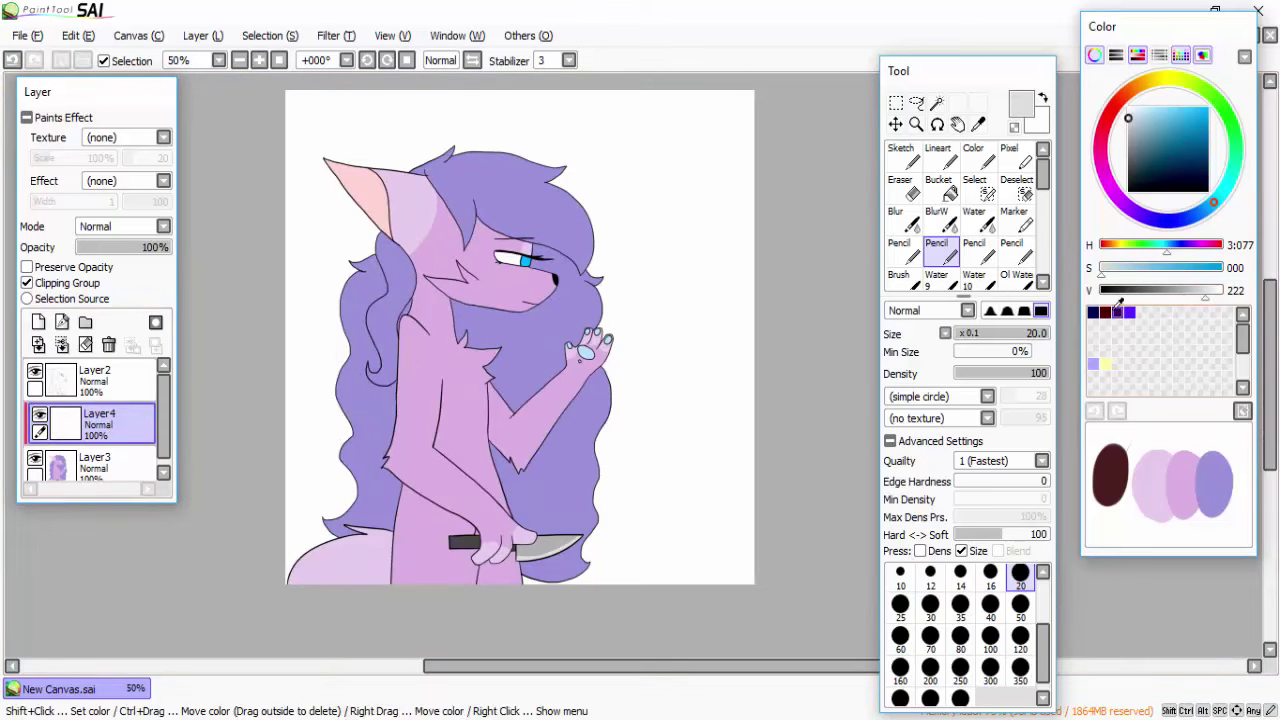
left_click(1117, 312)
left_click(938, 185)
left_click(505, 437)
scroll(505, 437, "up", 2)
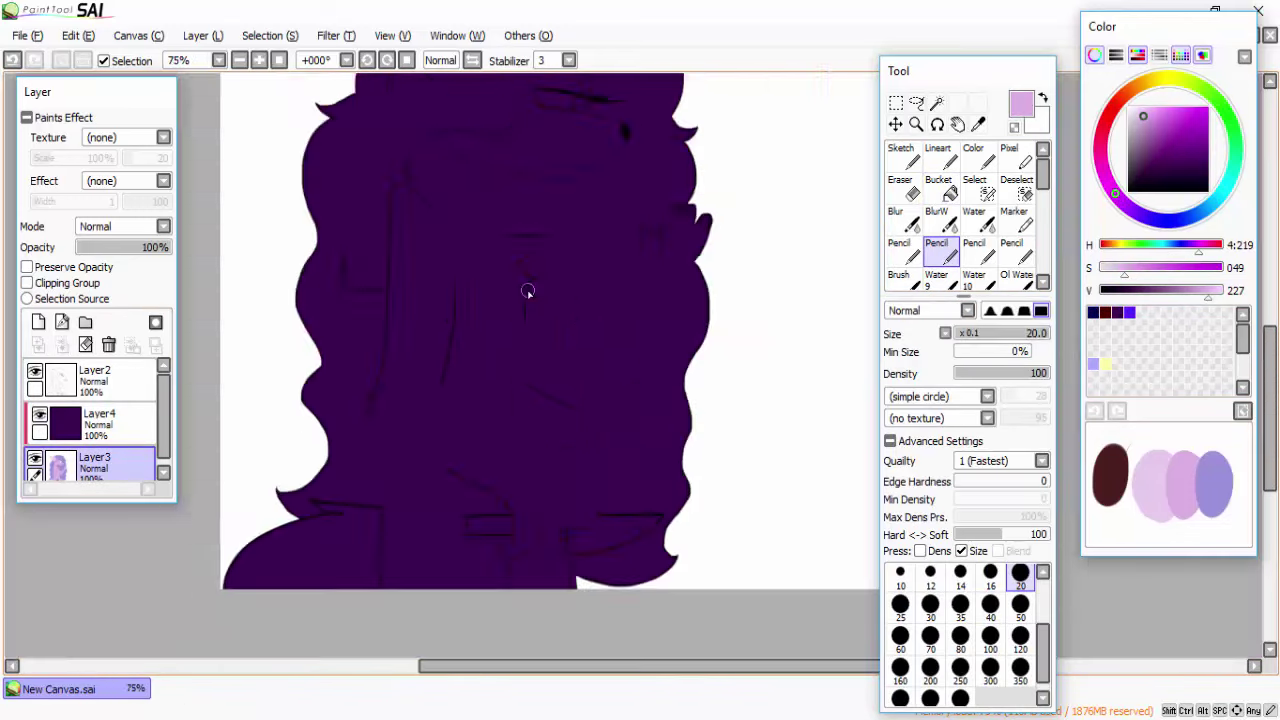
Step: Set the dark purple Layer4 to Multiply mode at 64% opacity
scroll(528, 291, "up", 1)
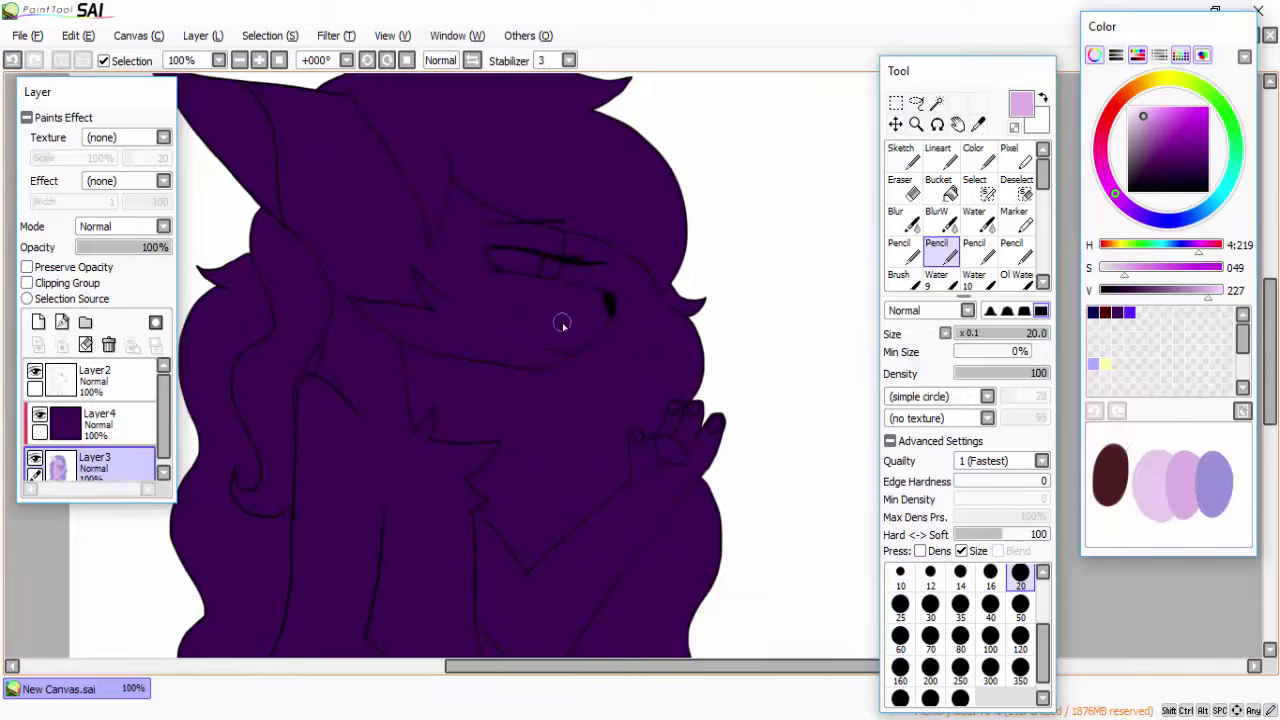
scroll(563, 323, "down", 3)
scroll(376, 215, "up", 1)
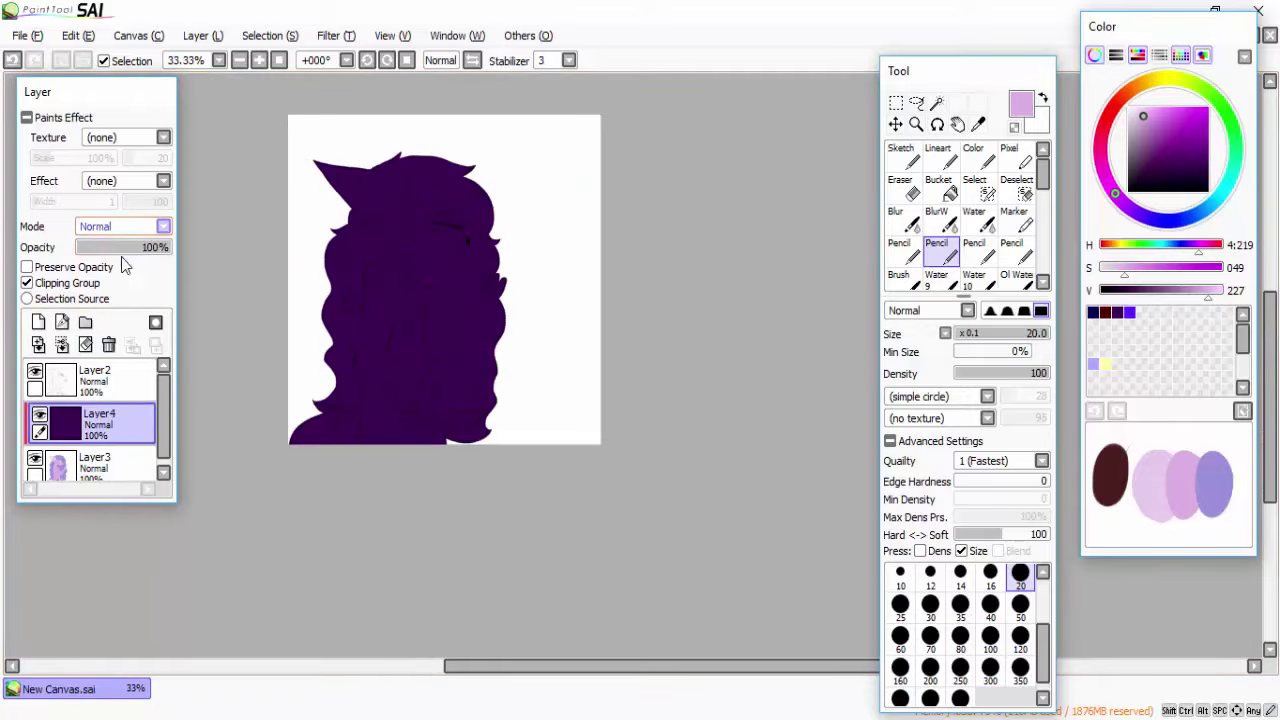
key("Down")
left_click_drag(123, 247, 137, 247)
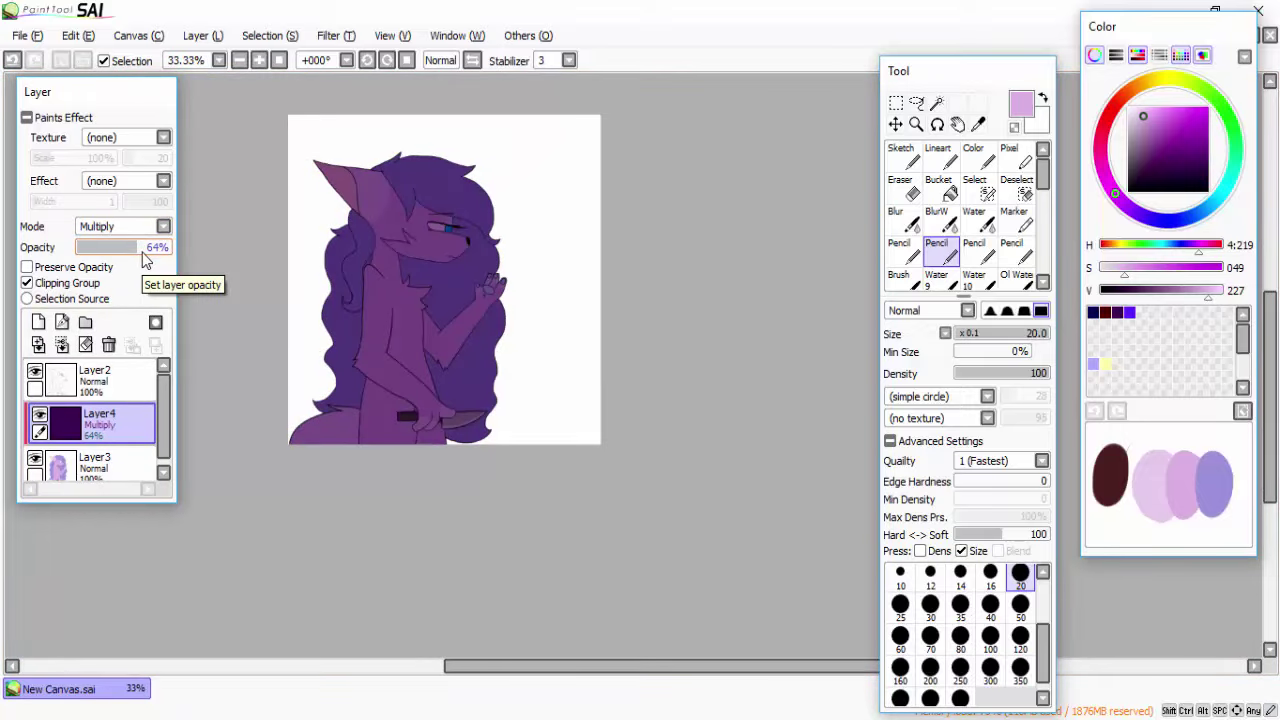
Step: Try erasing a patch of shading at the cheek fur with the eraser at size 16, and refill it with dark purple
key("e")
scroll(530, 280, "up", 7)
key("bracketleft")
key("bracketleft")
key("bracketleft")
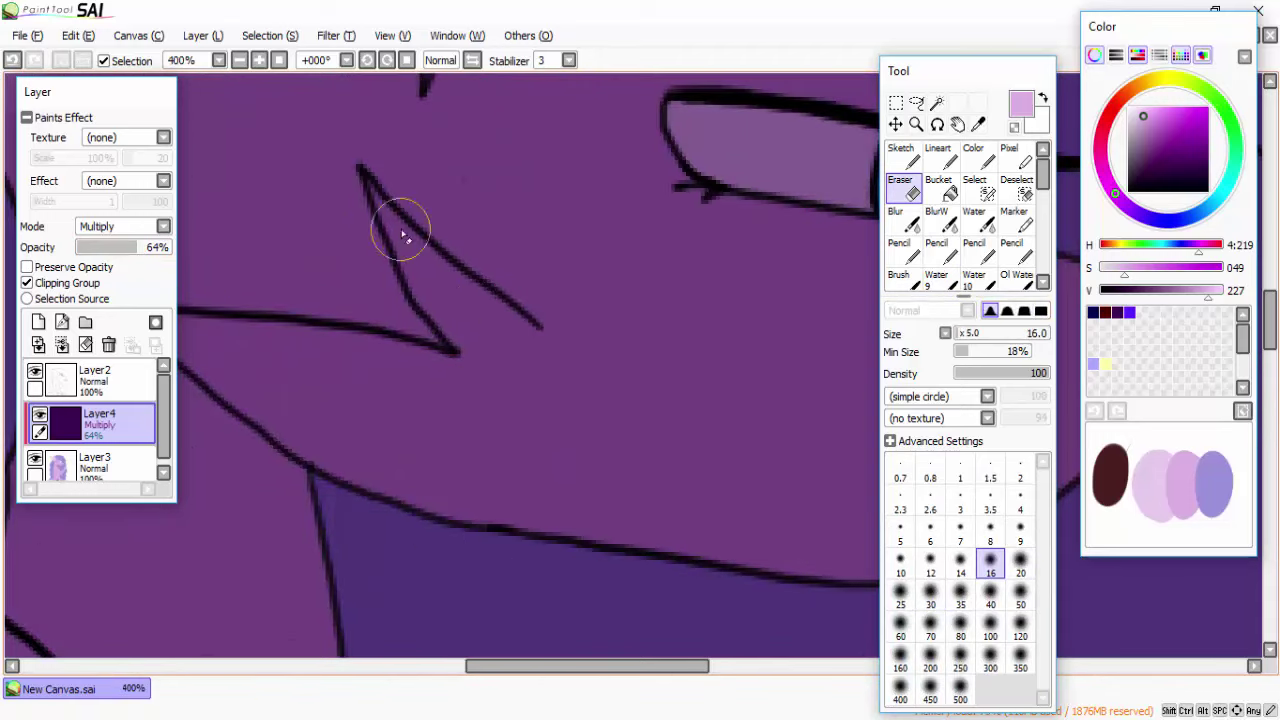
left_click_drag(404, 235, 570, 385)
scroll(404, 240, "down", 4)
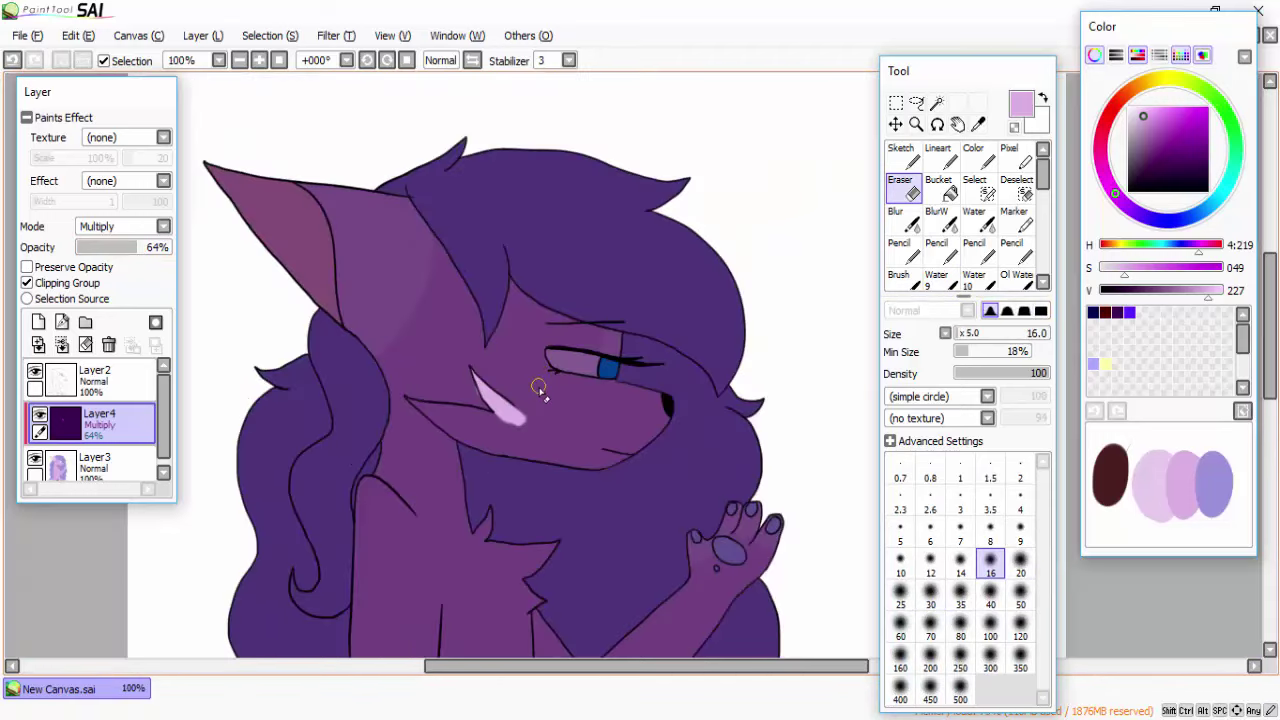
left_click(938, 186)
scroll(337, 510, "up", 3)
scroll(337, 510, "down", 1)
Step: Try erasing a broad stroke of shading along the lower cheek with the eraser at size 30
left_click(905, 186)
key("Down")
key("Left")
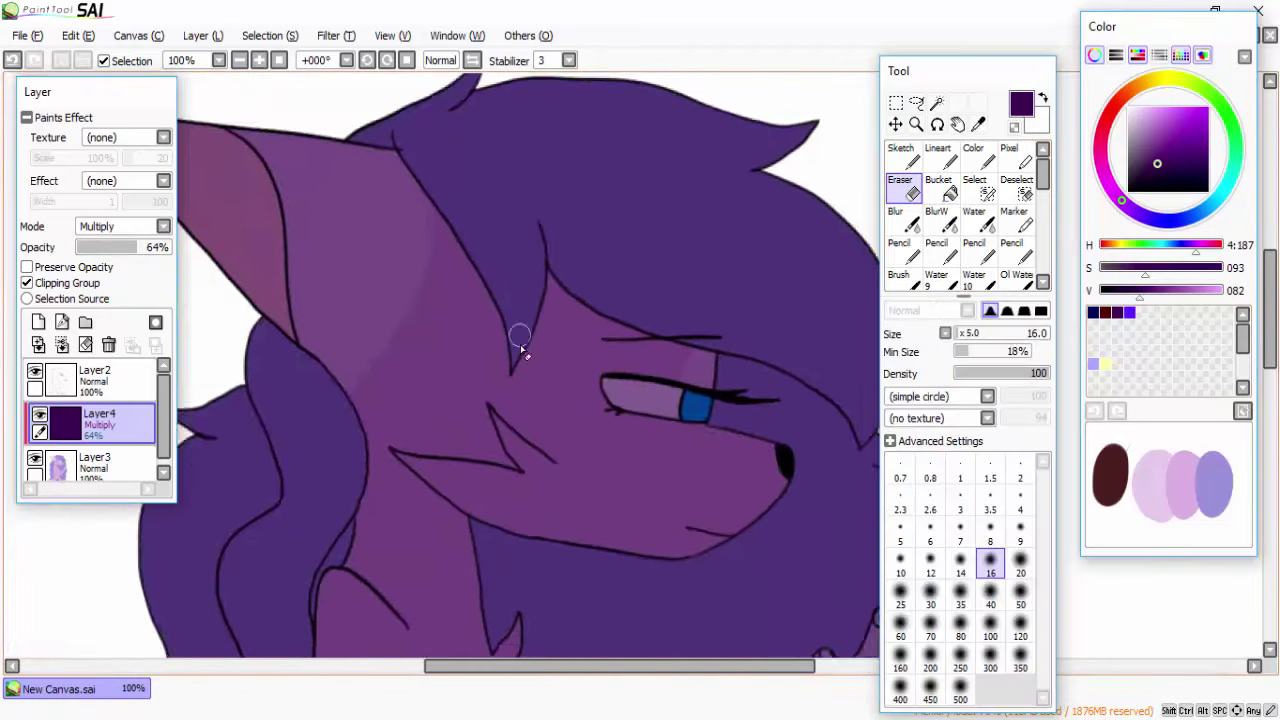
key("Down")
key("Down")
key("Left")
key("bracketright")
key("bracketright")
key("bracketright")
left_click_drag(375, 392, 634, 494)
key("ctrl+z")
key("ctrl+y")
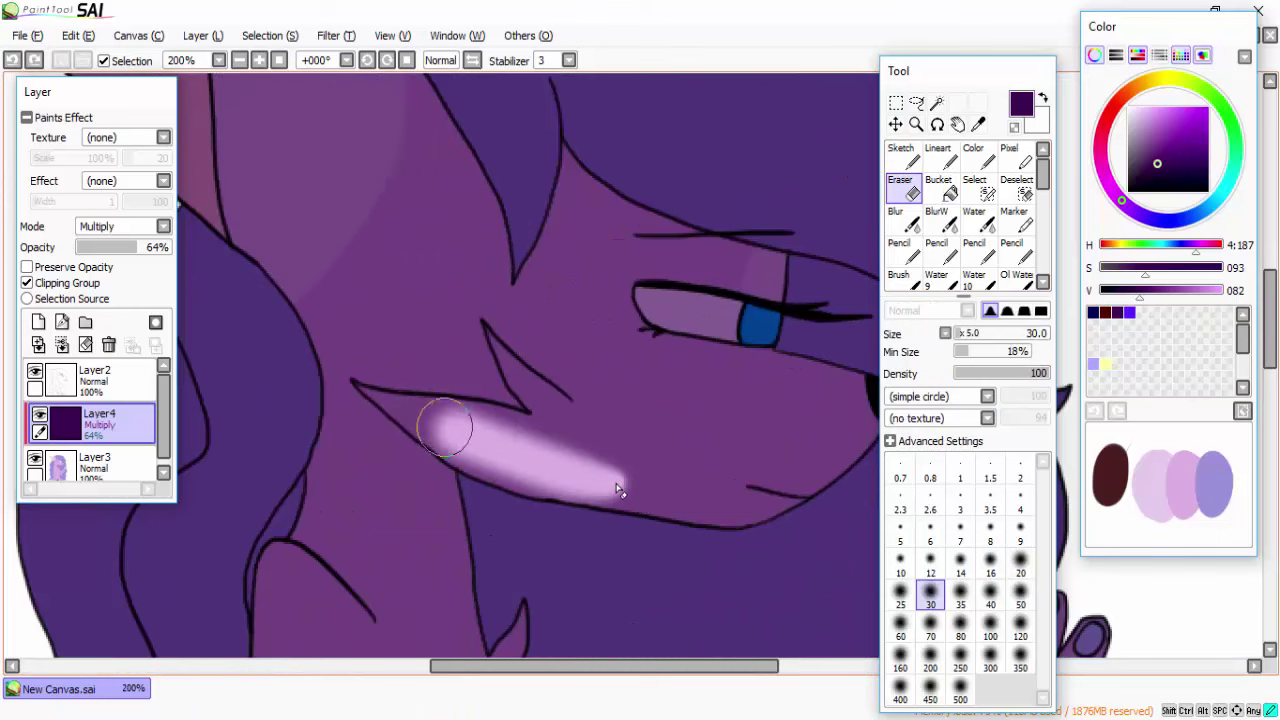
key("ctrl+z")
Step: Erase the shading over the character's face, body and inner hair with a much larger eraser, keeping dark outer edges
scroll(534, 324, "down", 6)
scroll(534, 324, "up", 3)
key("bracketright")
key("bracketright")
key("bracketright")
key("bracketright")
key("bracketright")
key("bracketright")
key("bracketright")
key("bracketright")
key("bracketright")
scroll(534, 324, "down", 2)
mouse_move(534, 324)
left_mouse_down()
mouse_move(543, 500)
mouse_move(580, 250)
mouse_move(400, 520)
mouse_move(560, 530)
left_mouse_up()
Step: Blend the shading softly across the character with the BlurW brush at size 200, and set Layer4's opacity to 28%
left_click(956, 247)
left_click(937, 218)
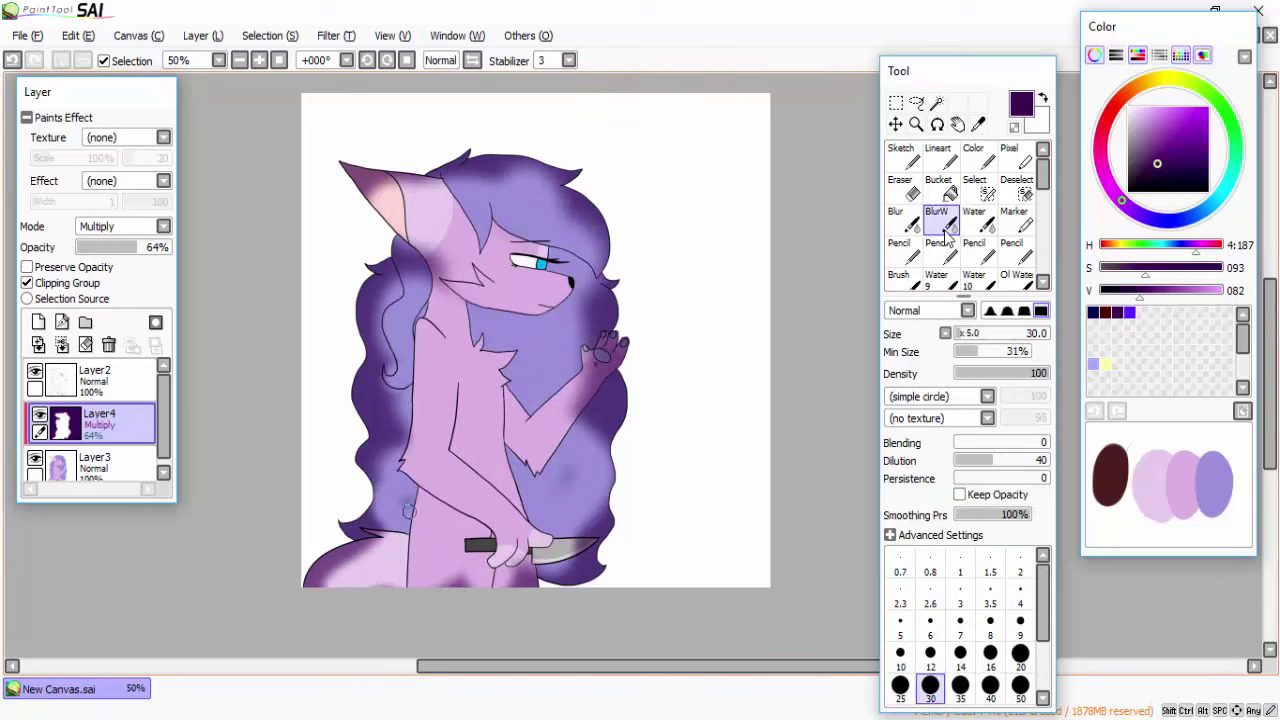
left_click_drag(370, 560, 400, 320)
mouse_move(400, 180)
left_mouse_down()
mouse_move(420, 300)
mouse_move(629, 329)
mouse_move(300, 429)
mouse_move(592, 283)
left_mouse_up()
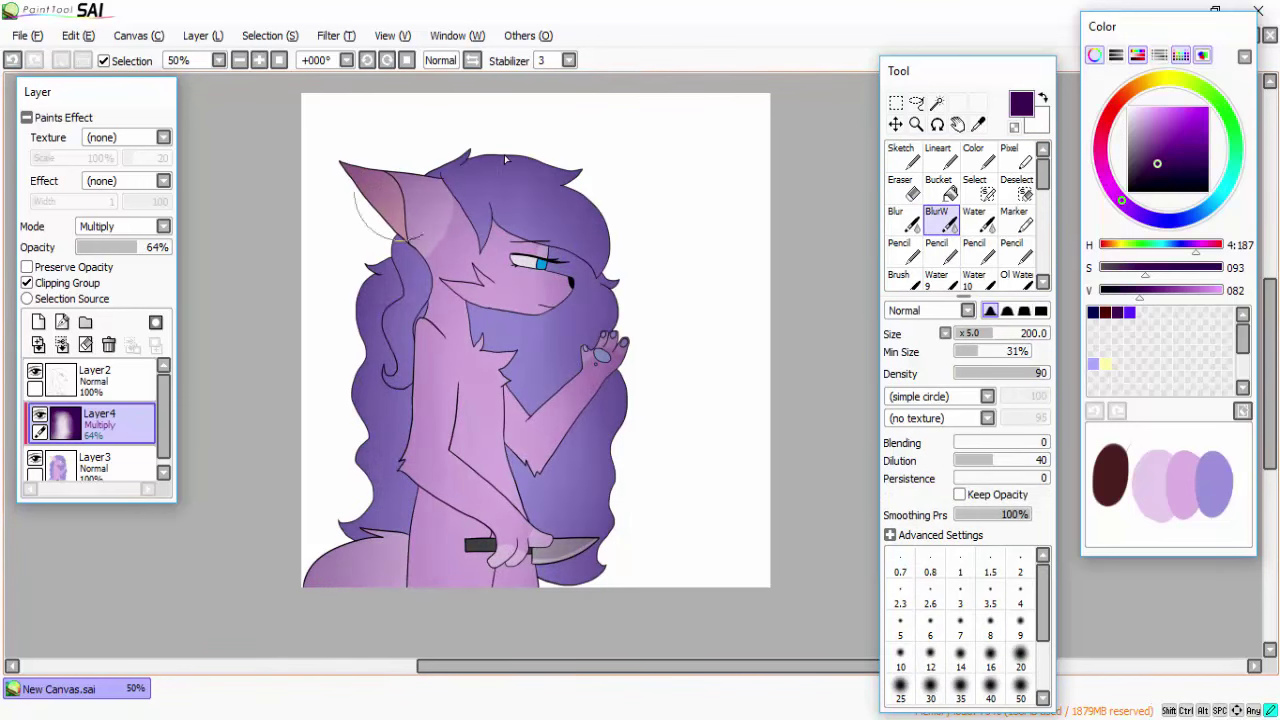
left_click_drag(137, 247, 104, 247)
scroll(600, 250, "down", 1)
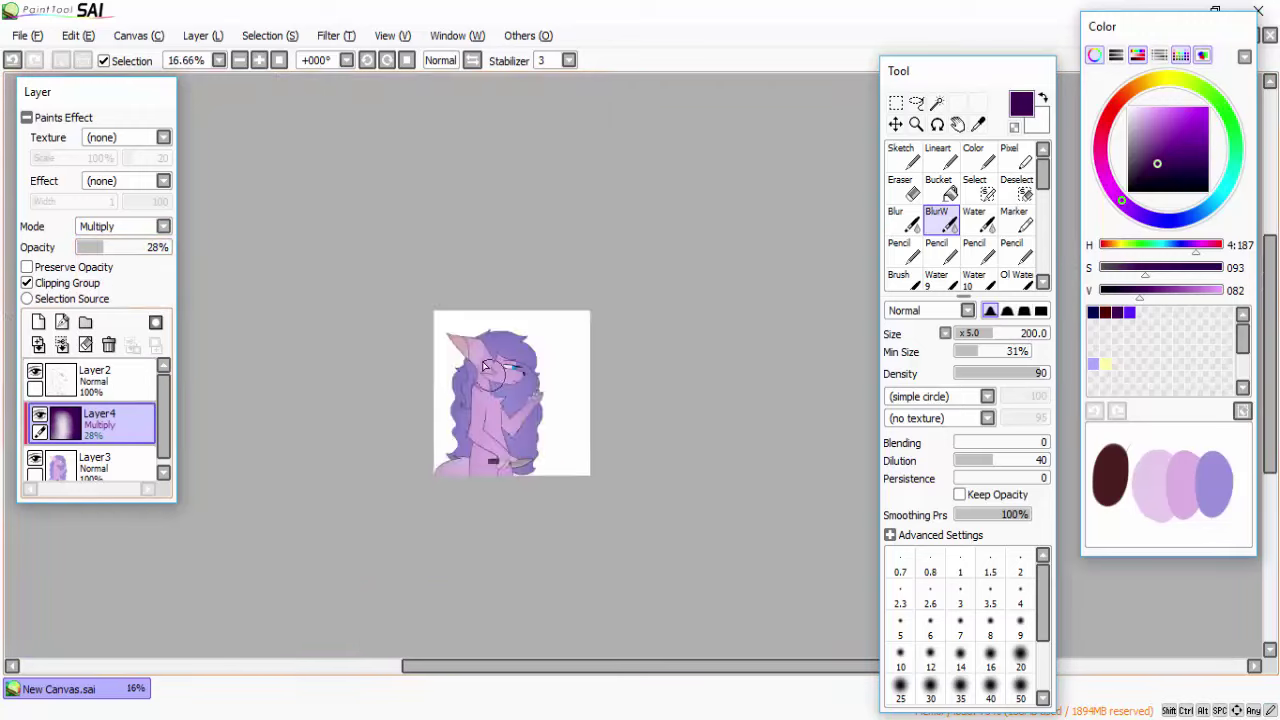
Step: Add a new clipped layer between Layer4 and Layer3 and draw thin dark red lines across the raised forearm with the Pencil at size 4
scroll(656, 138, "up", 4)
scroll(656, 138, "down", 1)
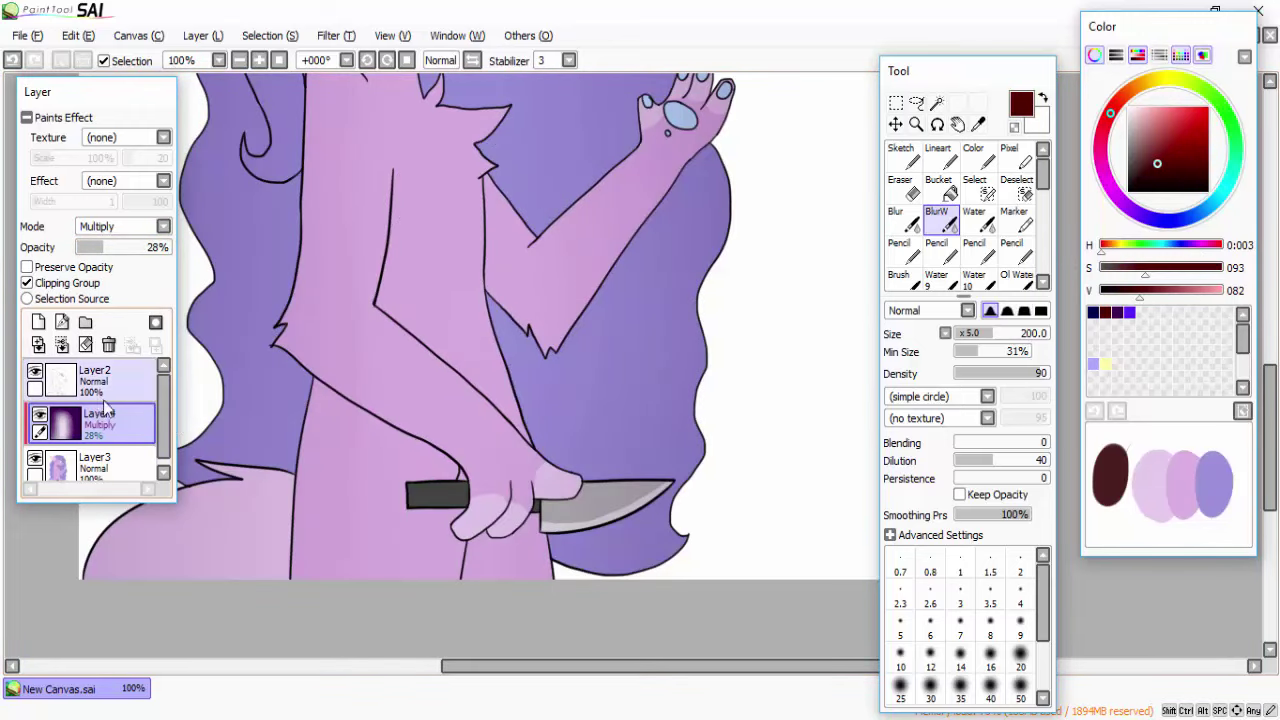
scroll(480, 320, "down", 1)
left_click(38, 321)
left_click(899, 248)
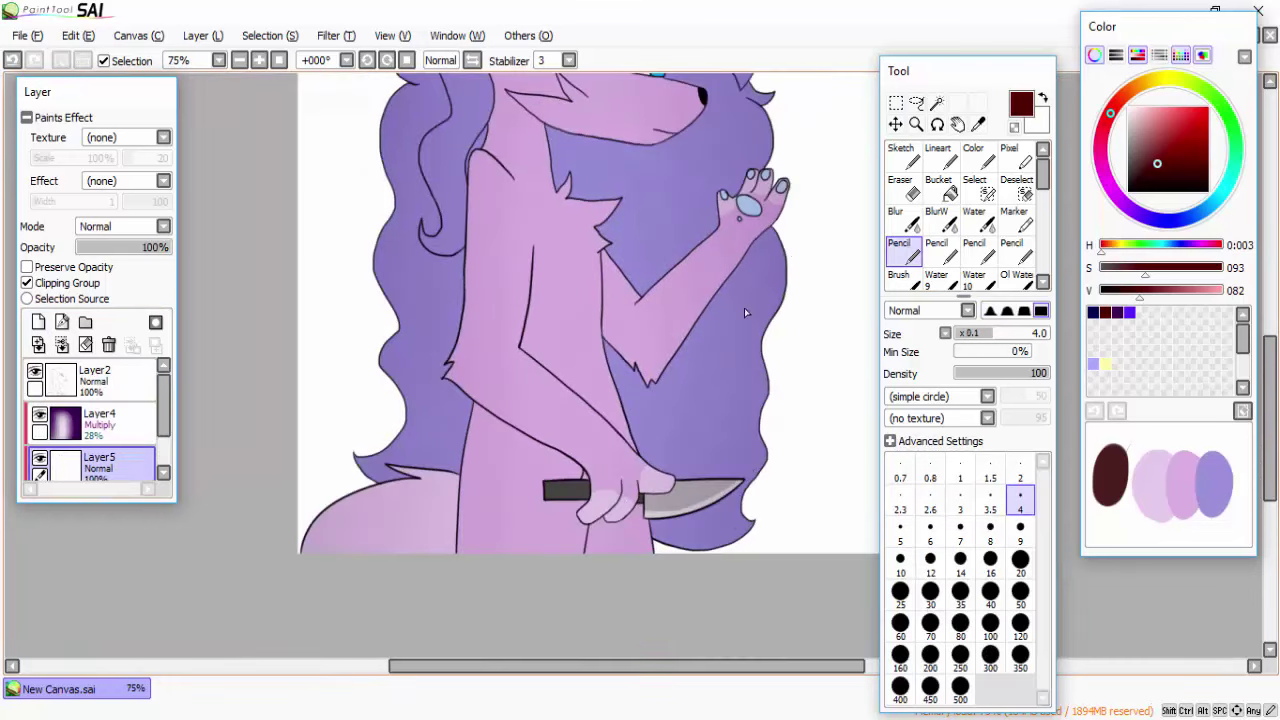
scroll(744, 313, "up", 4)
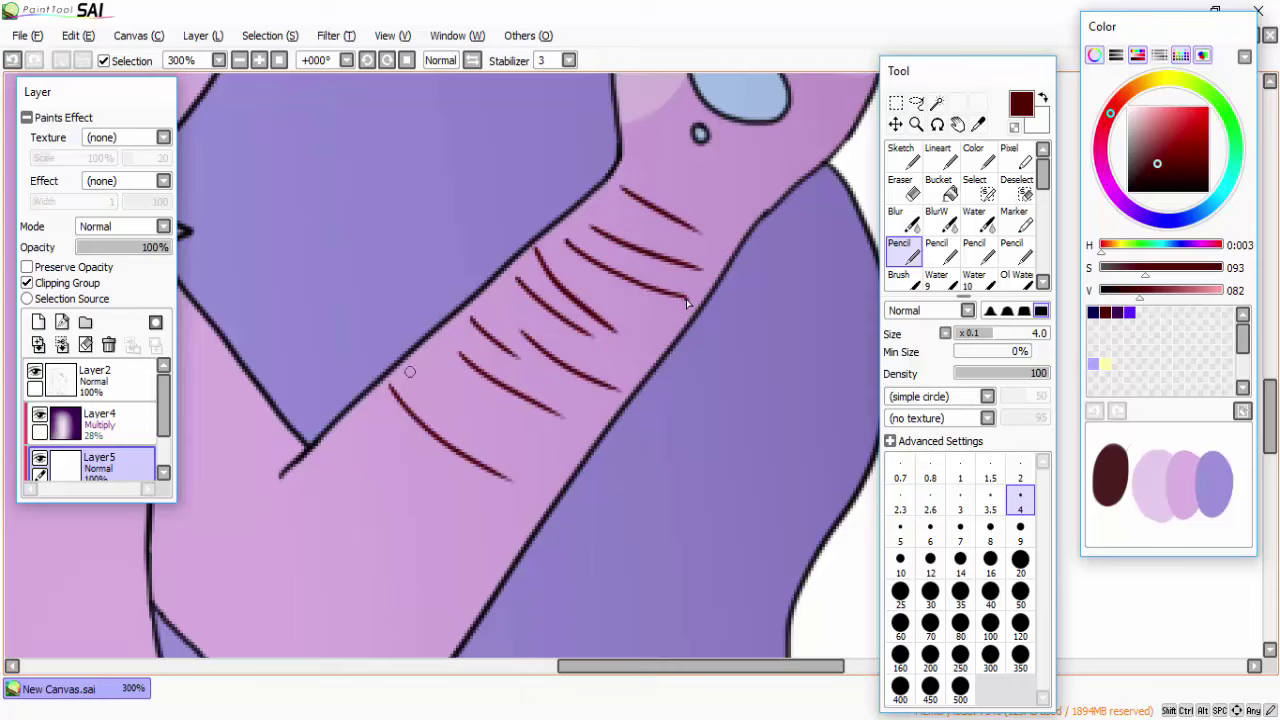
Step: Outline a jagged dark red stain along the knife blade's lower edge and fill it with the Pencil at size 10
scroll(409, 371, "down", 7)
scroll(606, 252, "up", 4)
scroll(606, 252, "down", 5)
scroll(362, 432, "up", 3)
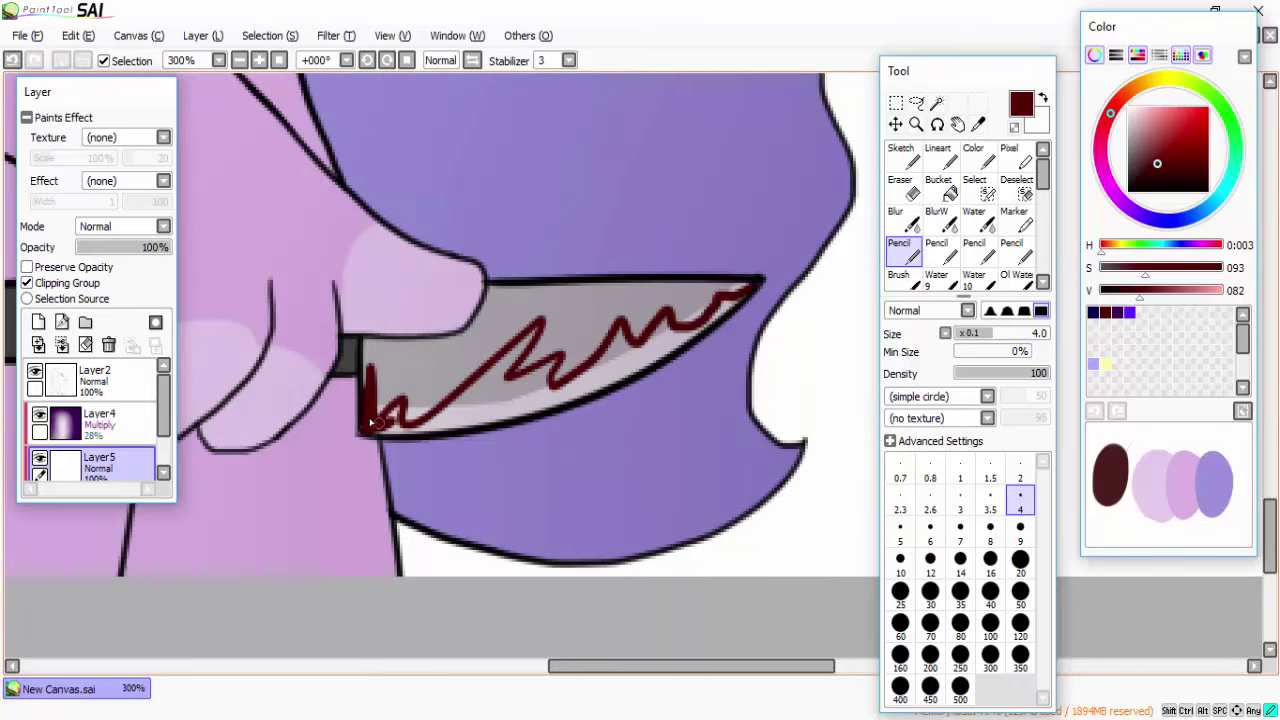
key("b")
left_click_drag(466, 398, 430, 430)
left_click(903, 255)
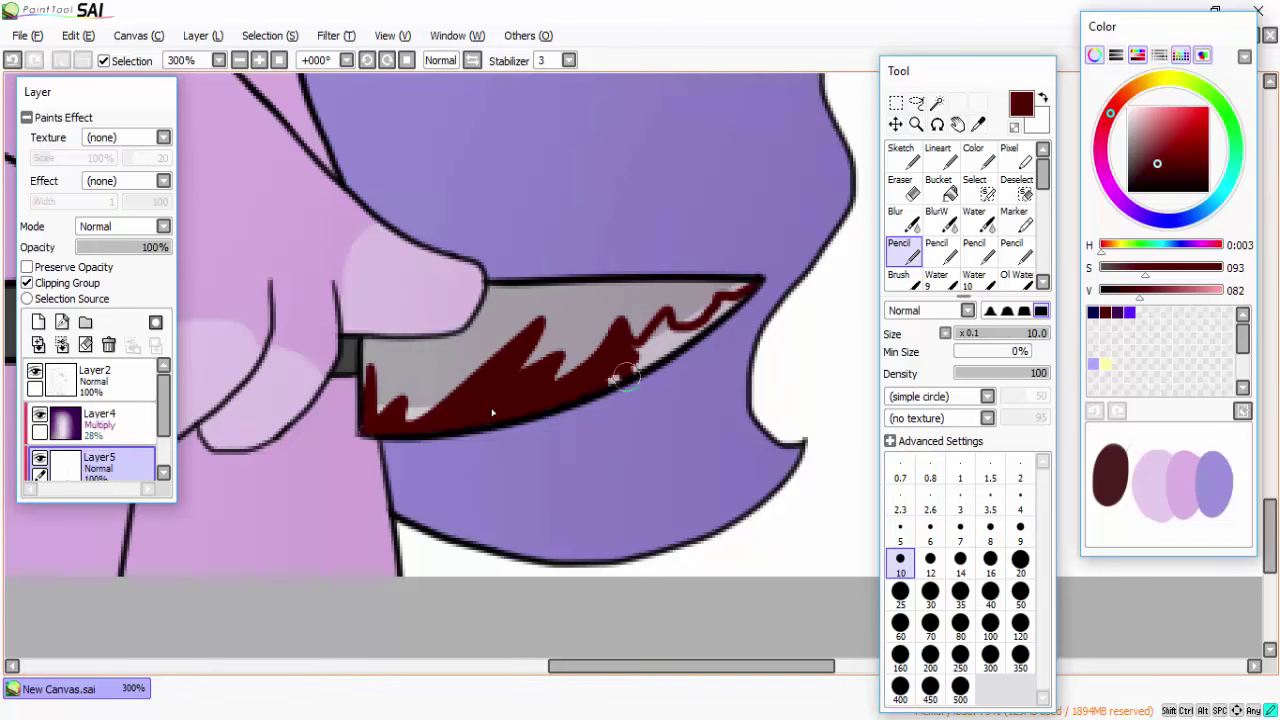
key("e")
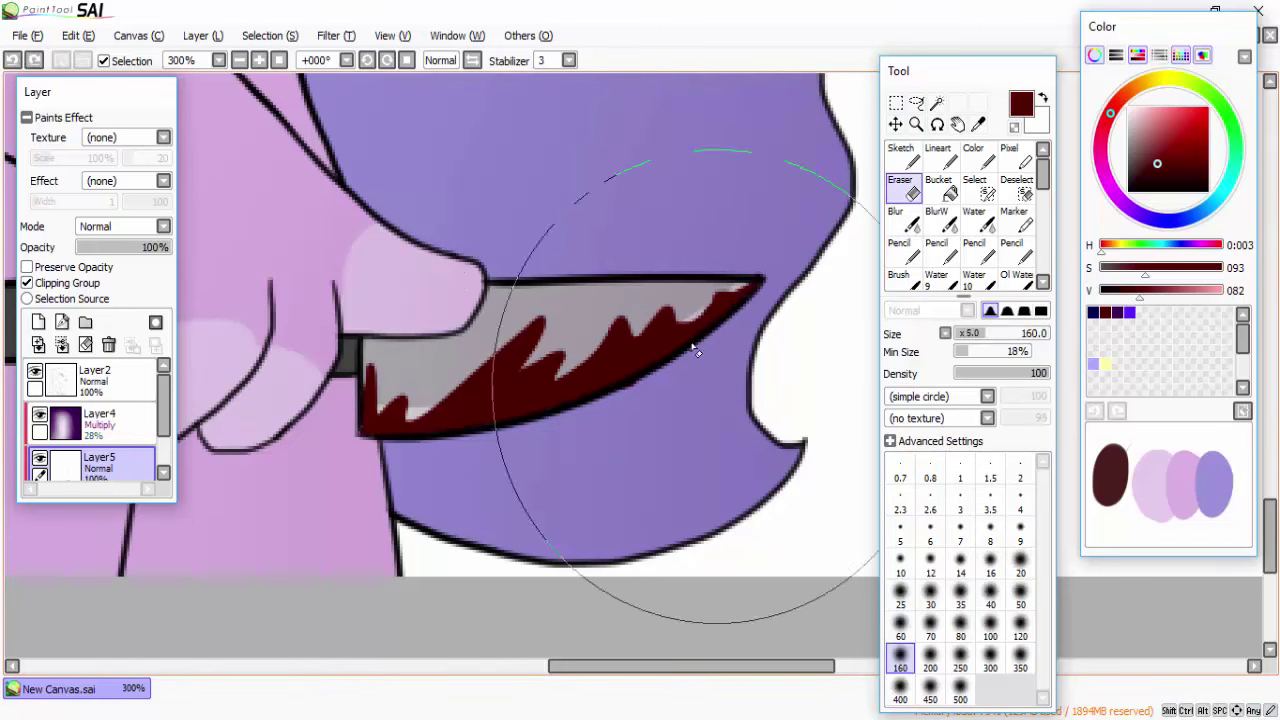
Step: Move the knife's red stain from Layer5 onto its own clipped layer, Layer6, placed directly above Layer3
scroll(694, 348, "up", 3)
scroll(619, 383, "down", 8)
scroll(619, 383, "up", 3)
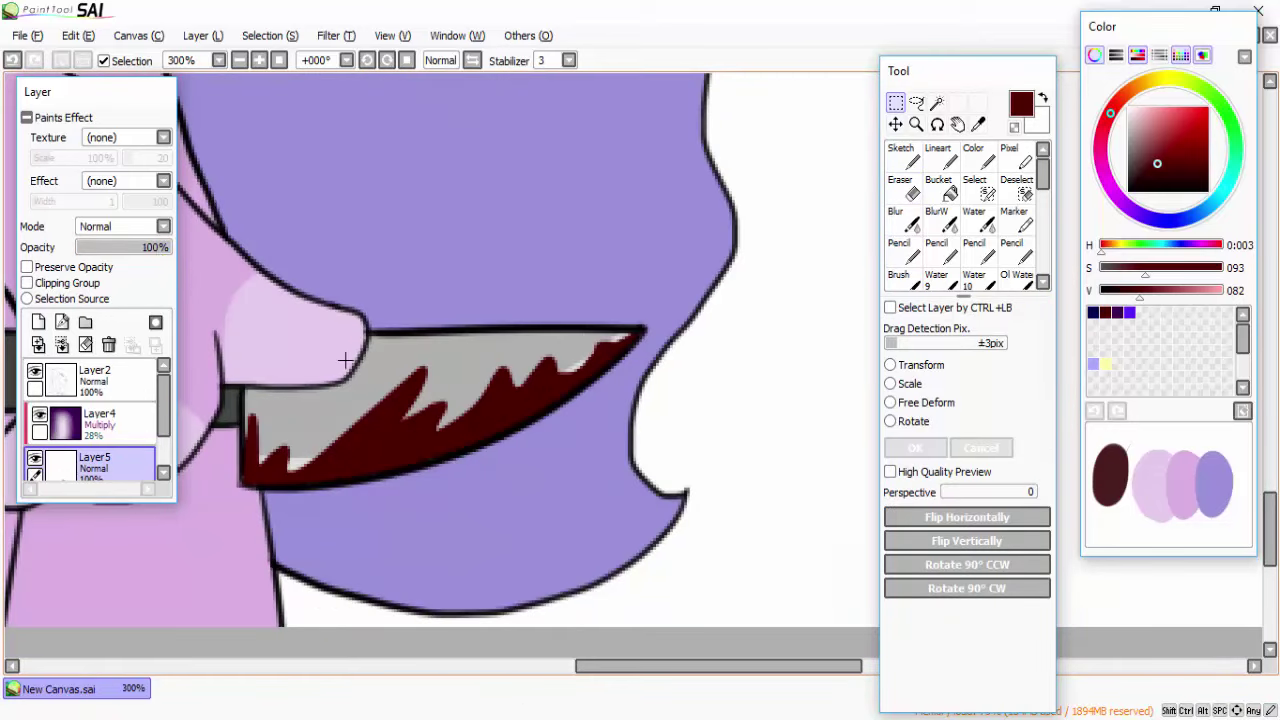
scroll(857, 657, "down", 1)
key("ctrl+z")
scroll(861, 651, "up", 1)
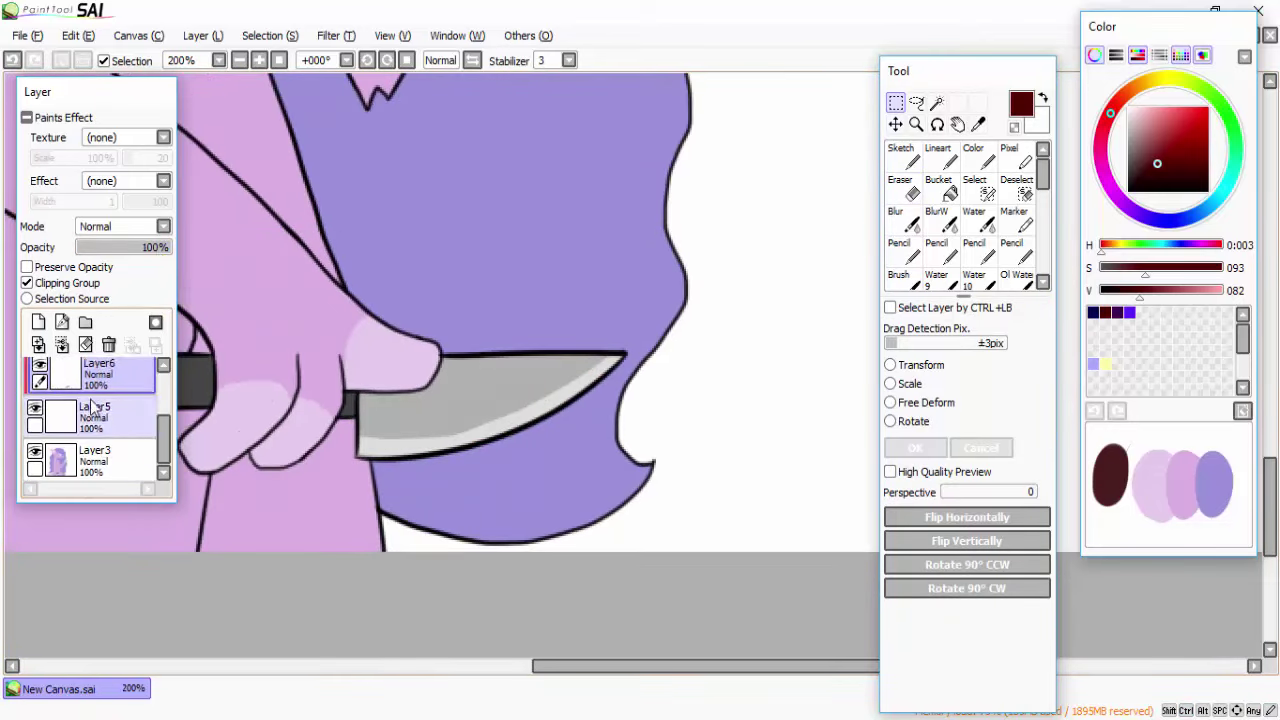
key("ctrl+y")
scroll(557, 363, "down", 3)
scroll(557, 363, "up", 4)
Step: Set the opacity of the knife stain layer, Layer6, to 82%
left_click_drag(160, 247, 141, 247)
scroll(731, 494, "down", 3)
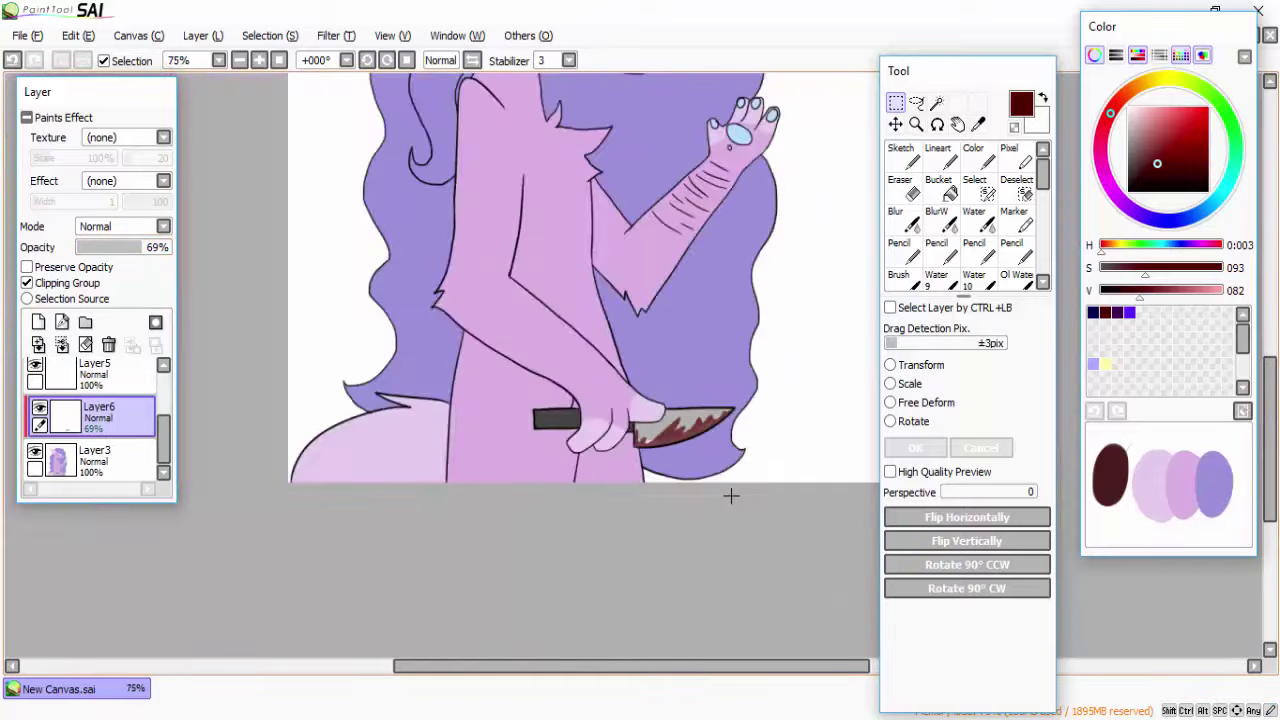
scroll(186, 193, "up", 2)
left_click(153, 247)
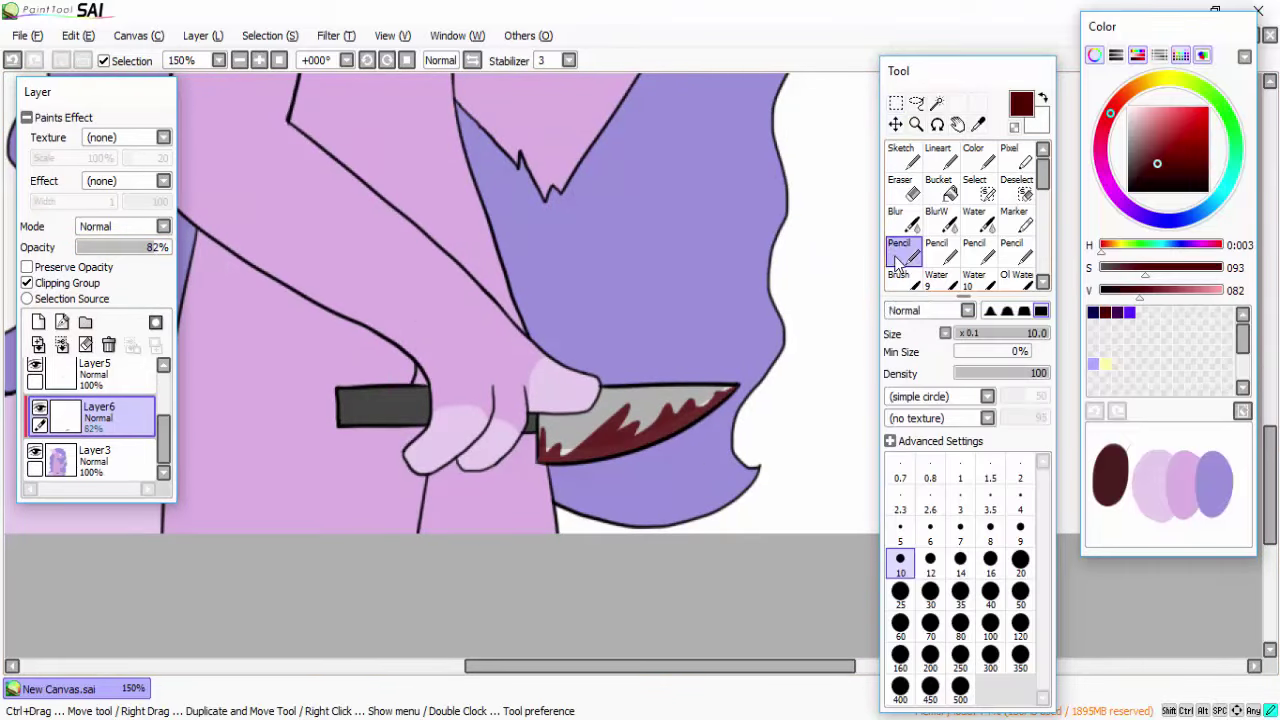
Step: Unclip Layer6 and paint red drips below the blade's edge, heel and tip with the Pencil at size 10
scroll(420, 408, "up", 4)
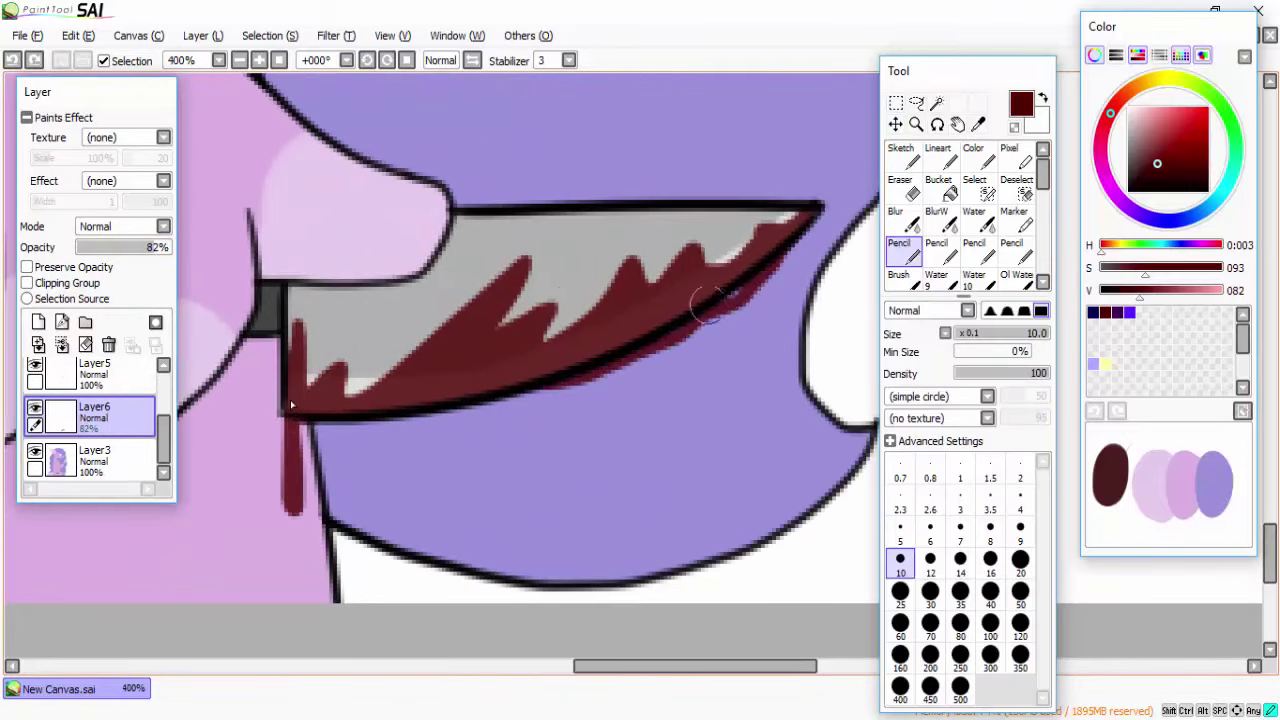
left_click_drag(818, 214, 786, 423)
key("ctrl+z")
left_click_drag(818, 214, 766, 284)
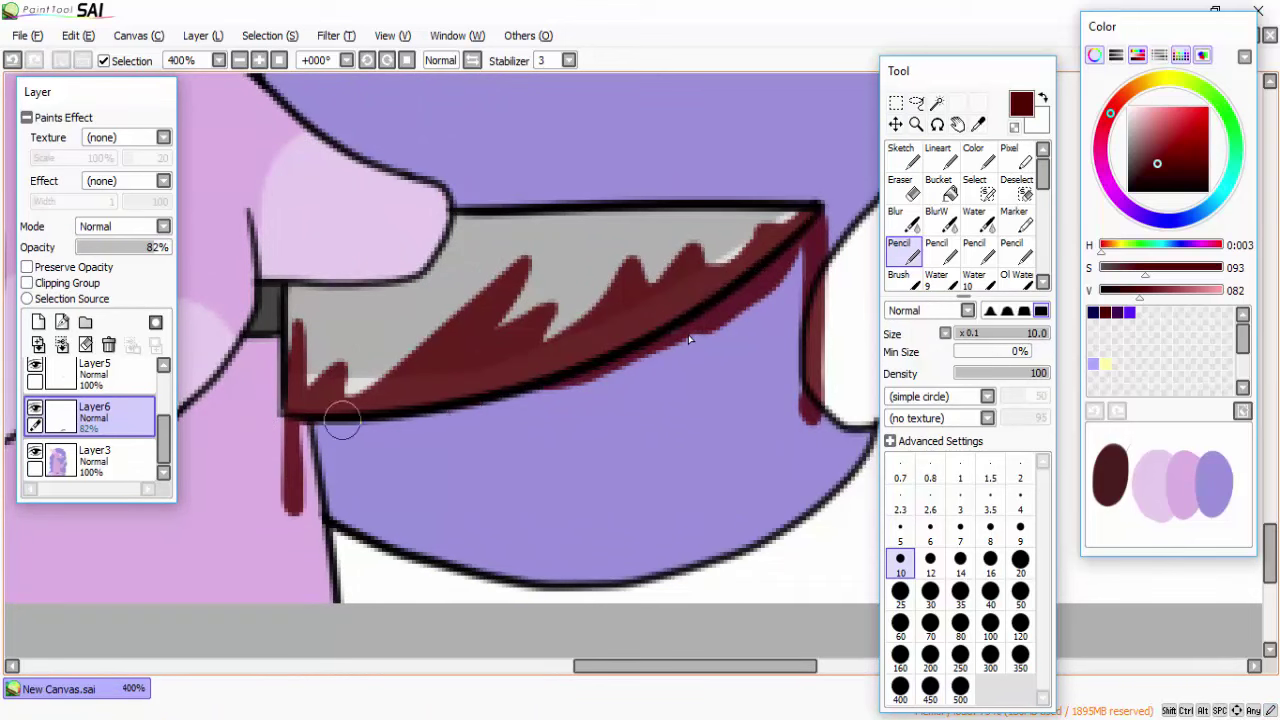
scroll(689, 340, "down", 4)
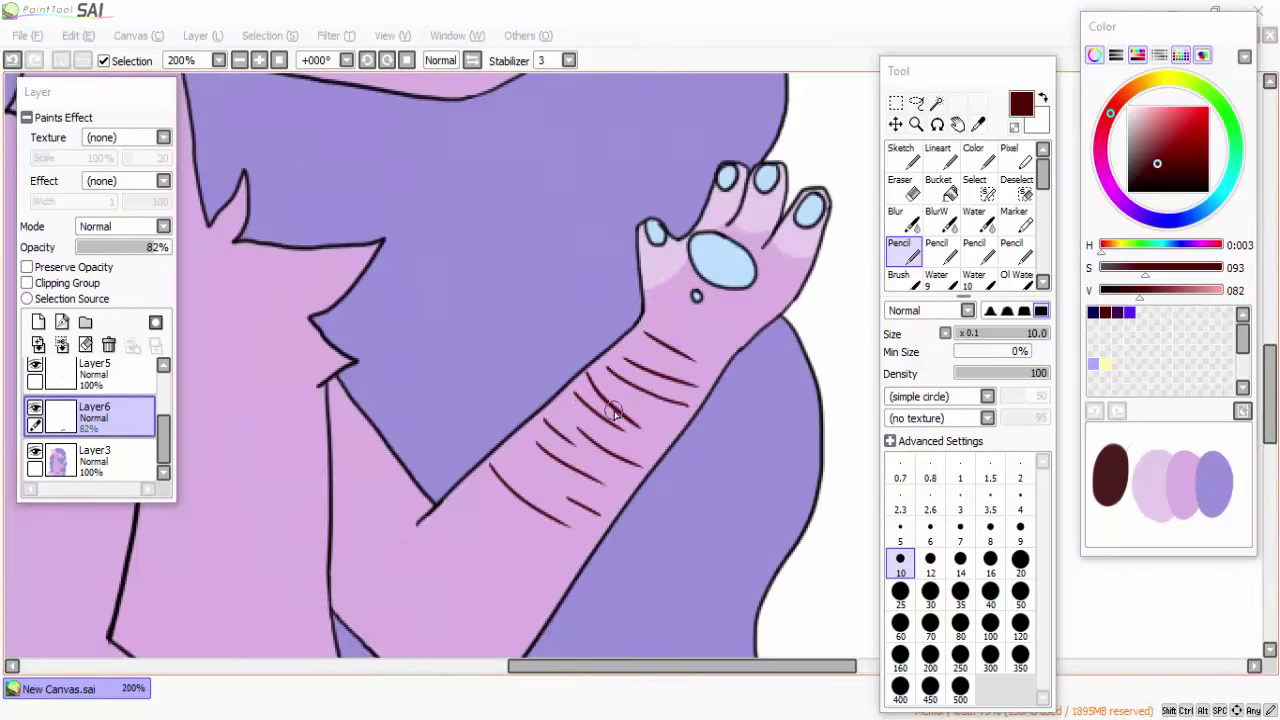
Step: Paint broad dark red strokes over each thin line on the raised forearm on Layer6, using the Brush at size 12
scroll(700, 434, "up", 3)
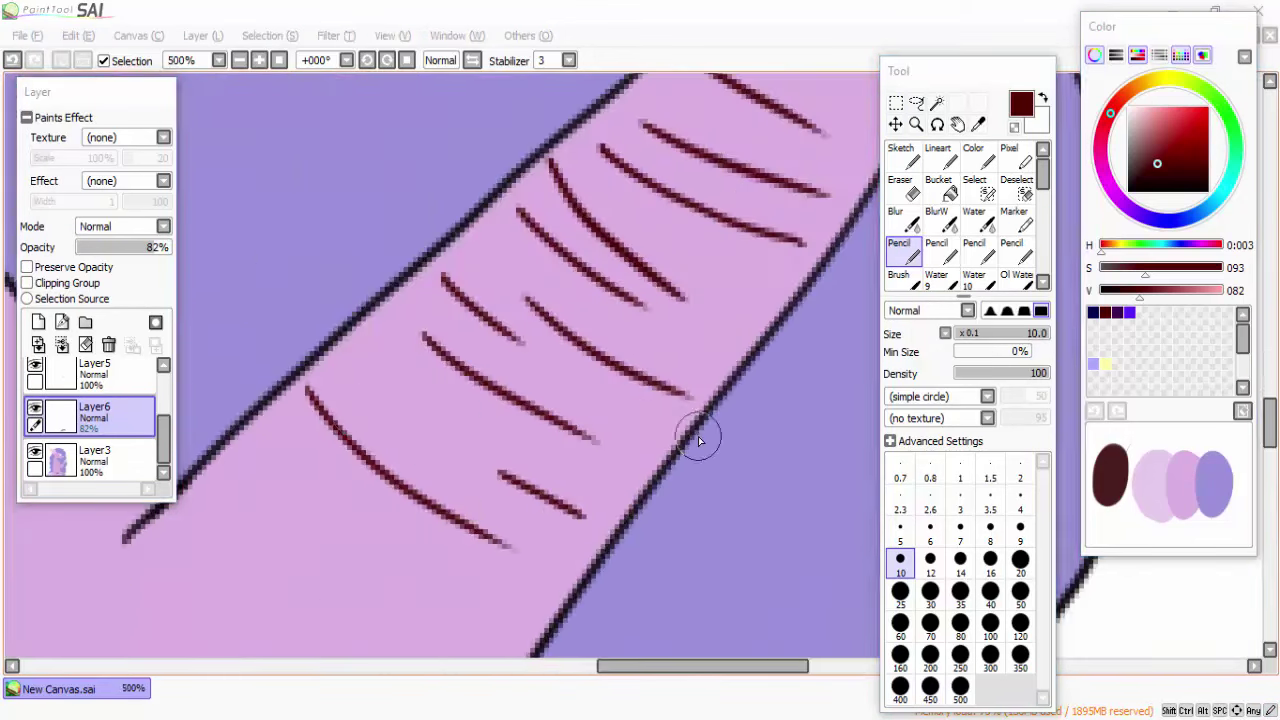
left_click(907, 283)
left_click(930, 632)
mouse_move(300, 388)
left_mouse_down()
mouse_move(409, 494)
mouse_move(565, 572)
left_mouse_up()
left_click_drag(490, 462, 605, 522)
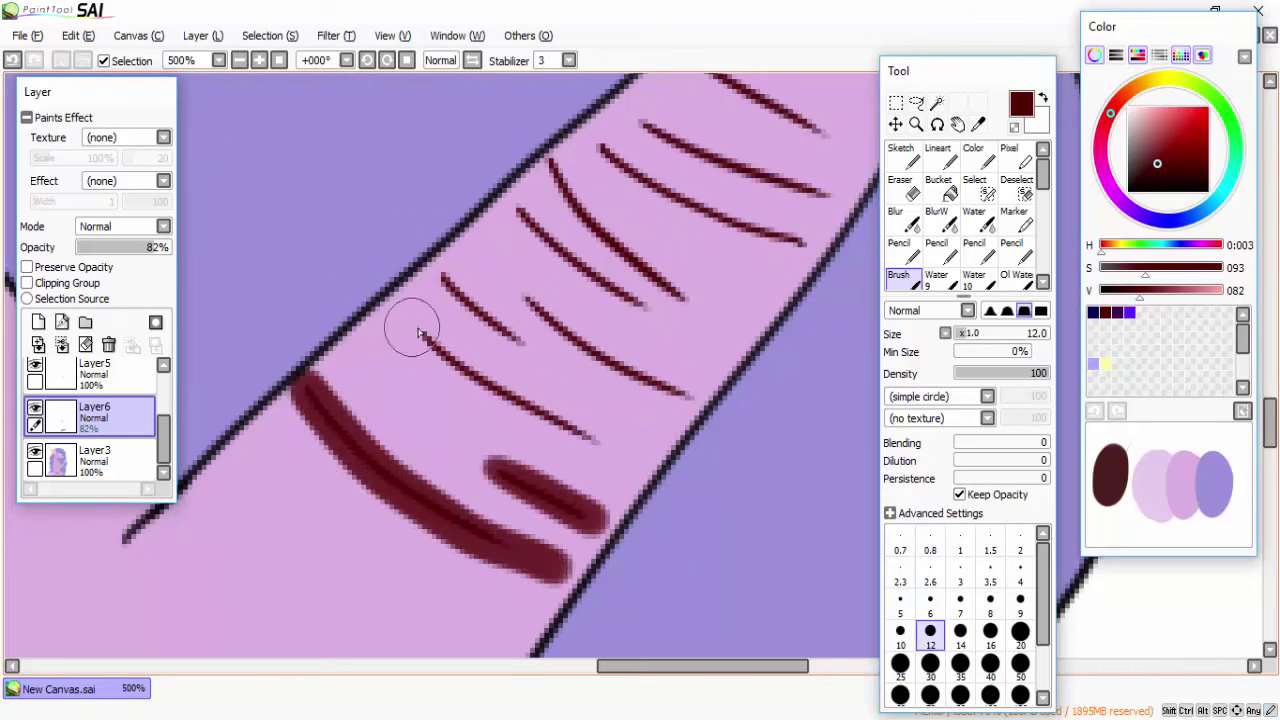
left_click_drag(418, 328, 610, 440)
left_click_drag(445, 278, 552, 358)
left_click_drag(528, 295, 692, 408)
left_click_drag(520, 212, 622, 296)
left_click_drag(548, 168, 682, 298)
mouse_move(597, 150)
left_mouse_down()
mouse_move(757, 237)
mouse_move(835, 258)
left_mouse_up()
left_click_drag(640, 122, 835, 200)
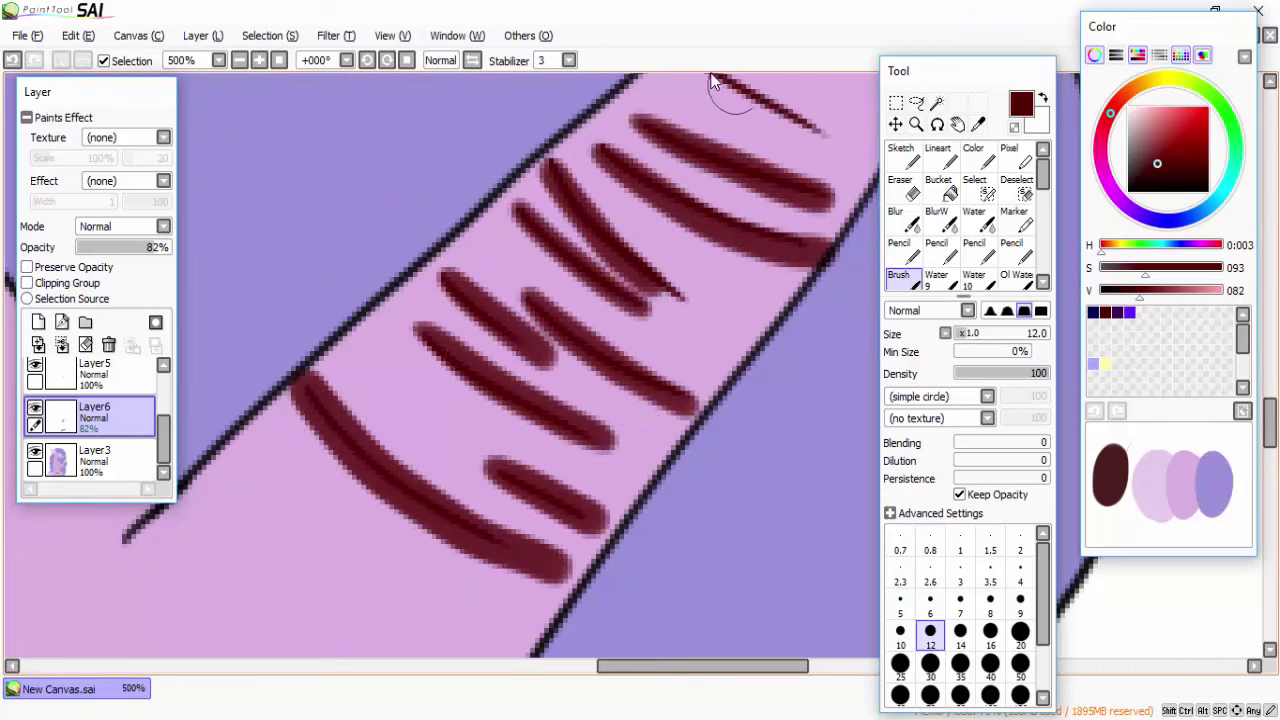
left_click_drag(712, 85, 835, 150)
Step: Blend the broad red forearm strokes with the BlurW brush at size 12, and set Layer6's opacity to 66%
left_click(940, 220)
mouse_move(300, 385)
left_mouse_down()
mouse_move(320, 391)
mouse_move(383, 514)
mouse_move(560, 500)
mouse_move(505, 345)
mouse_move(523, 163)
mouse_move(780, 110)
mouse_move(688, 505)
left_mouse_up()
scroll(597, 184, "down", 3)
scroll(424, 330, "down", 3)
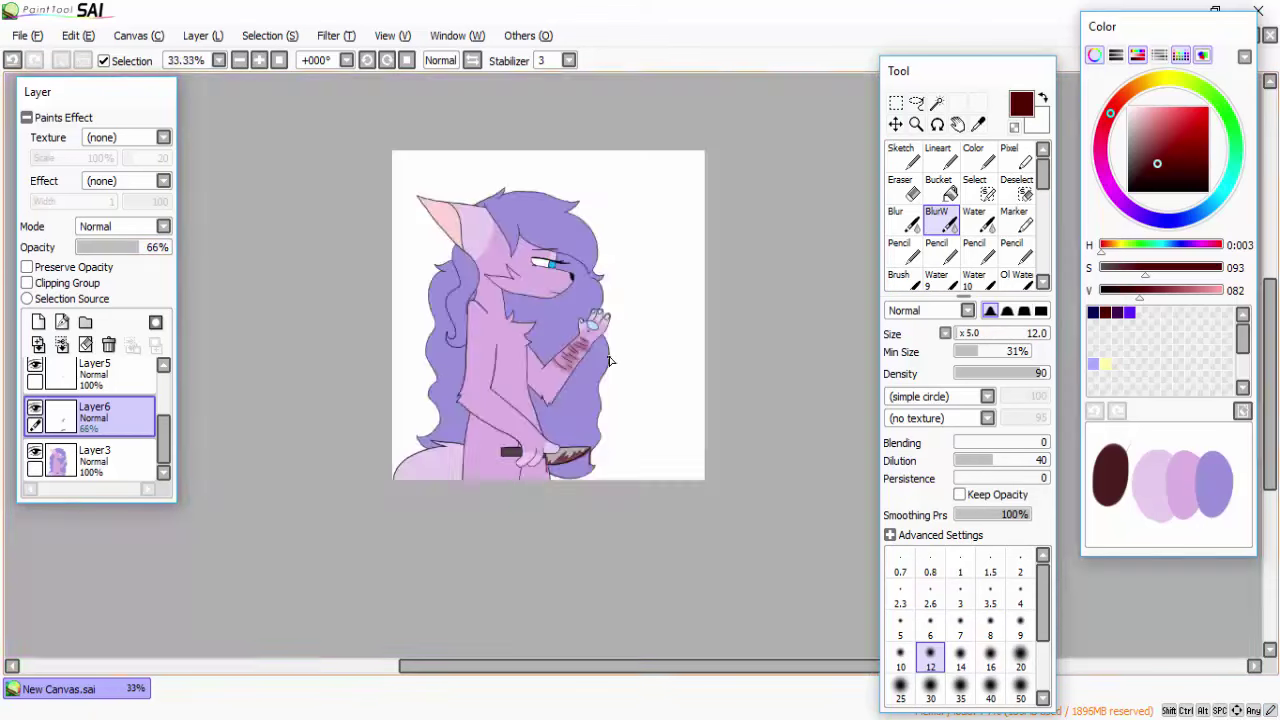
scroll(424, 330, "up", 3)
left_click_drag(153, 247, 139, 247)
Step: Soften the red around the forearm further with the BlurW brush at size 90, and raise Layer6's opacity slightly
left_click_drag(1000, 333, 965, 335)
scroll(432, 305, "down", 5)
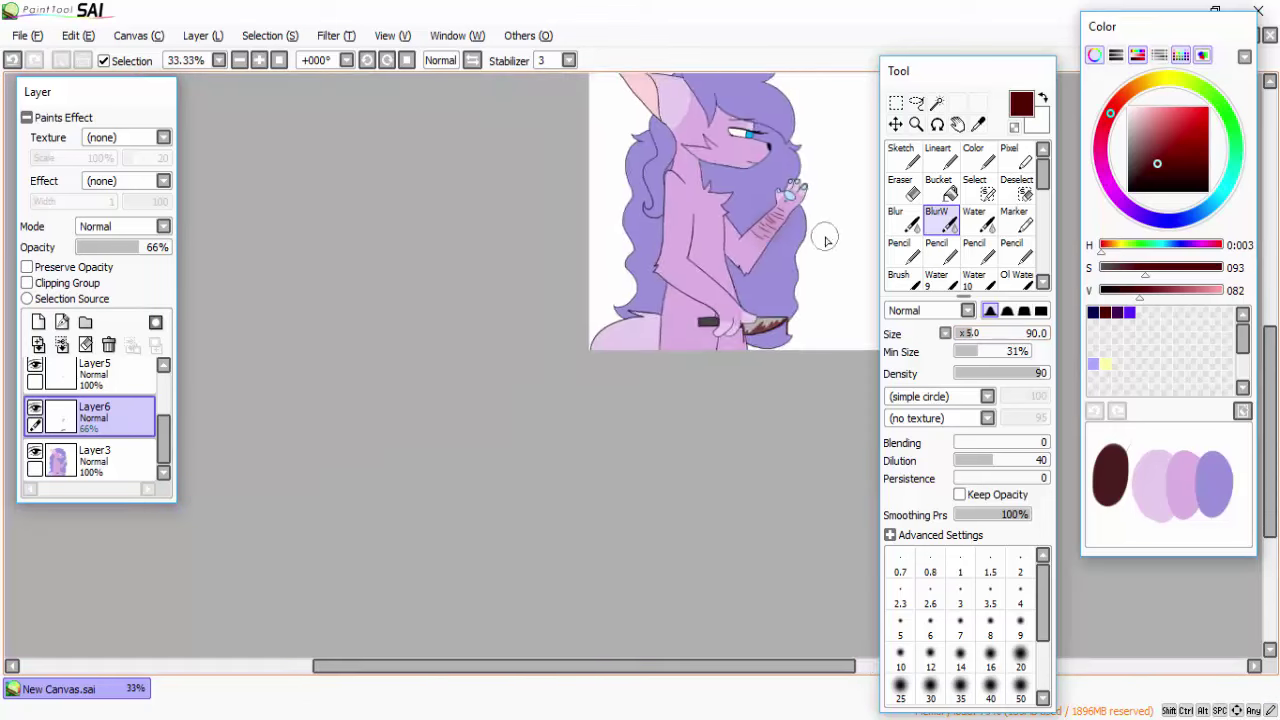
scroll(432, 305, "up", 3)
left_click_drag(139, 247, 149, 247)
Step: Create a new layer, Layer7, below Layer4 and try a brighter red mark on the palm pad with the Brush at size 3.5
left_click(38, 321)
left_click(27, 283)
key("b")
scroll(746, 256, "up", 3)
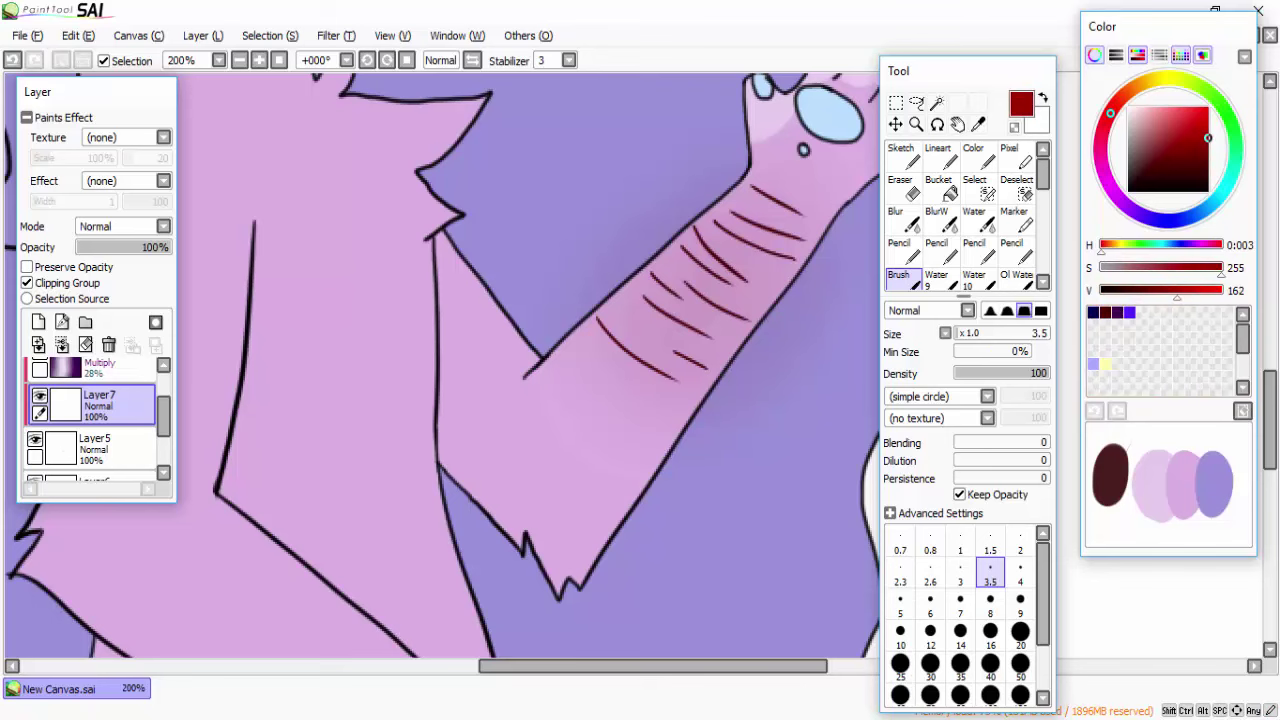
scroll(766, 586, "down", 3)
scroll(531, 531, "up", 5)
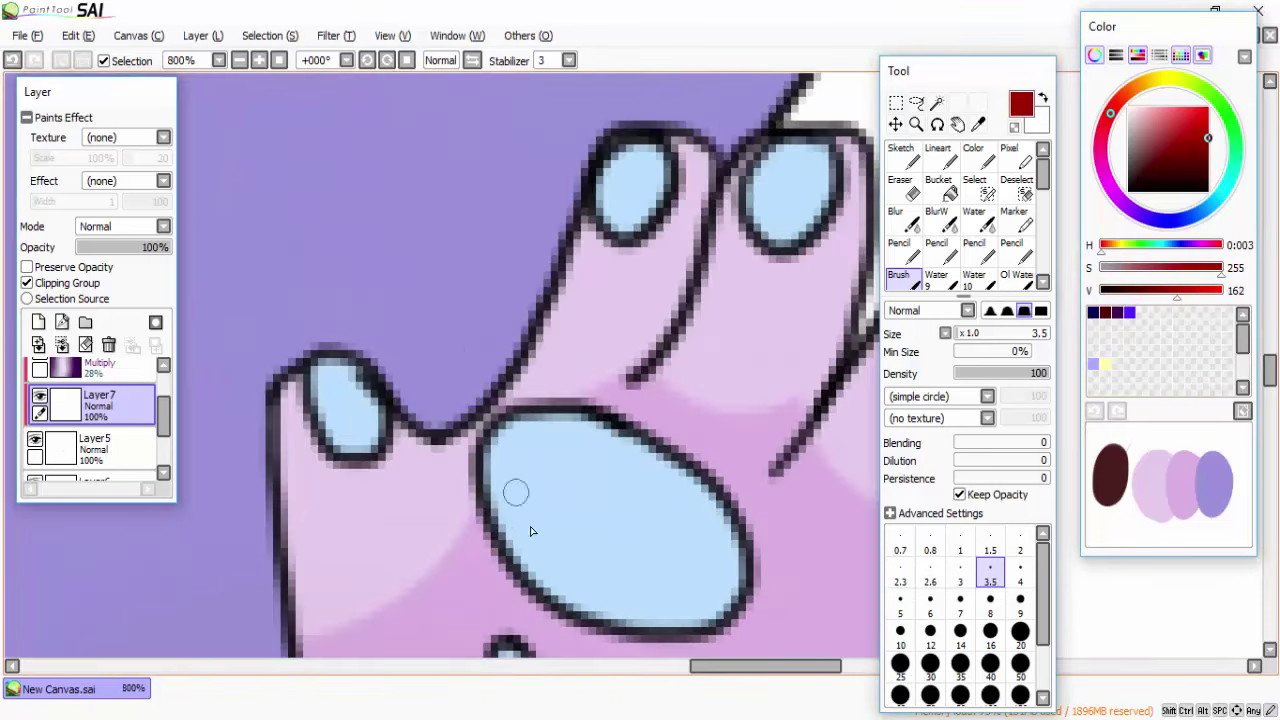
scroll(570, 512, "down", 7)
scroll(570, 512, "up", 1)
scroll(95, 420, "up", 1)
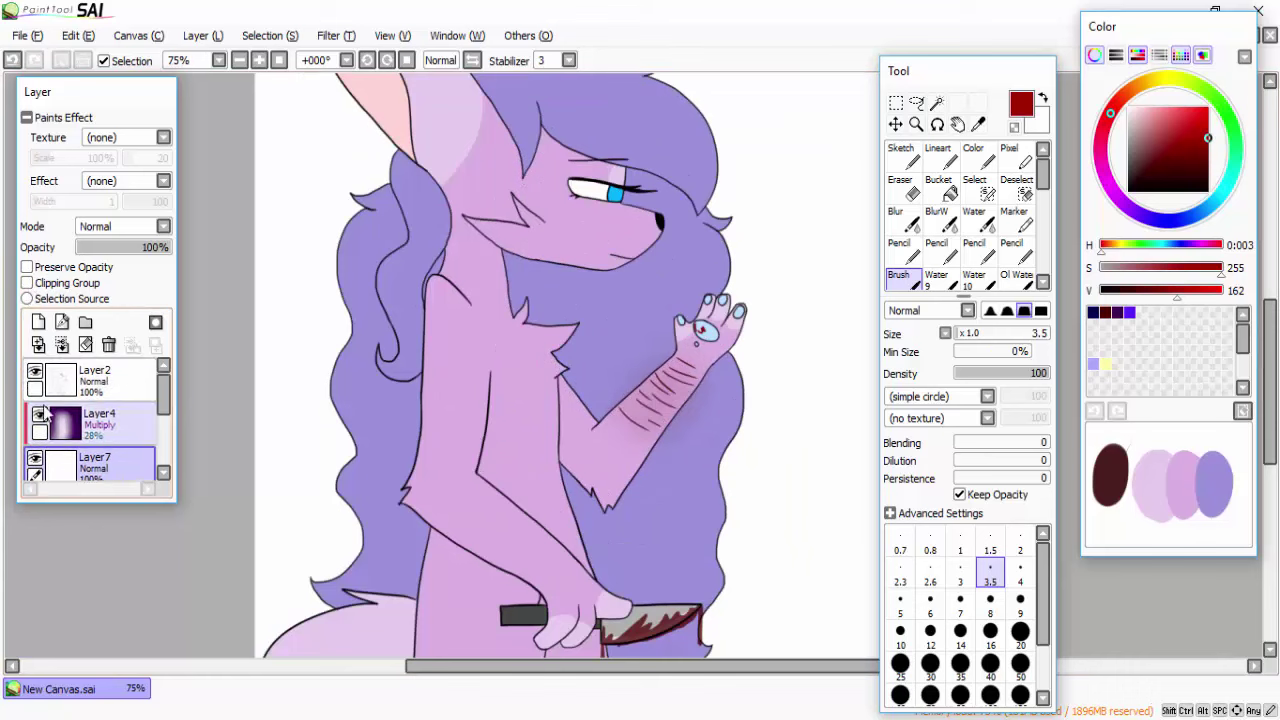
Step: Merge Layer5 and Layer6 into Layer3, and erase the trial red mark from the palm pad on Layer7
scroll(95, 420, "down", 2)
scroll(497, 405, "down", 1)
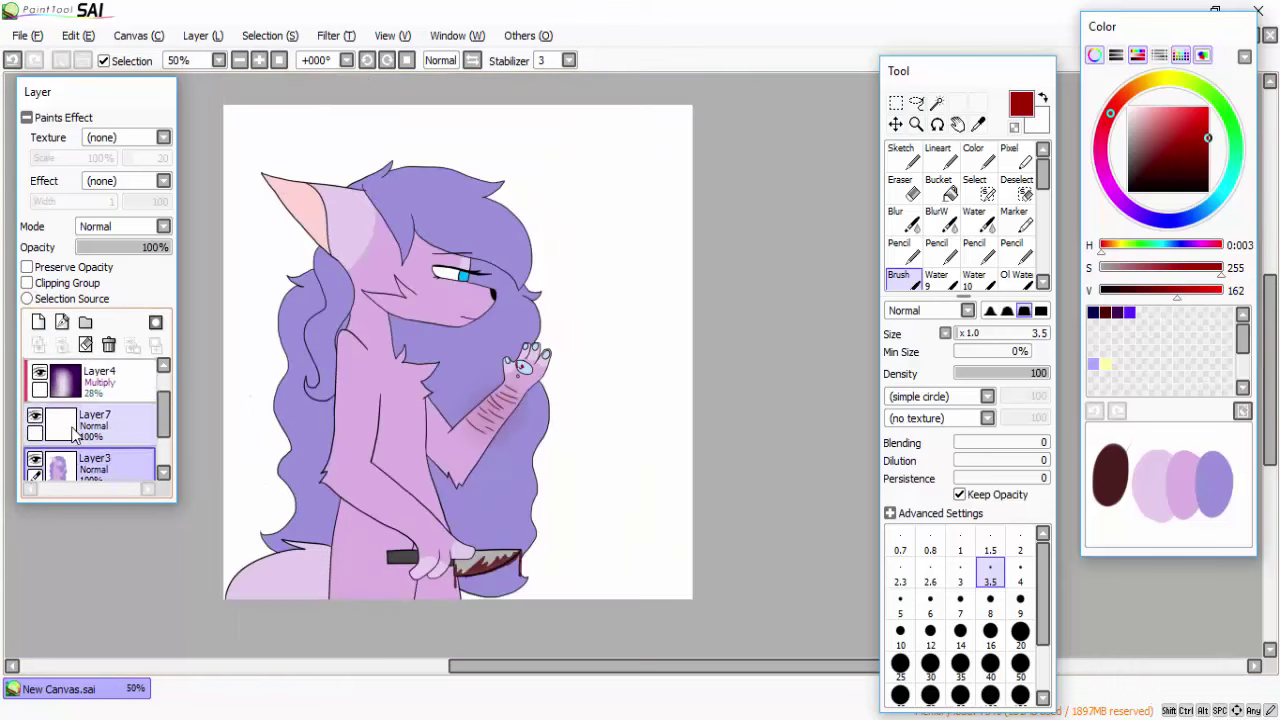
scroll(497, 405, "up", 3)
key("e")
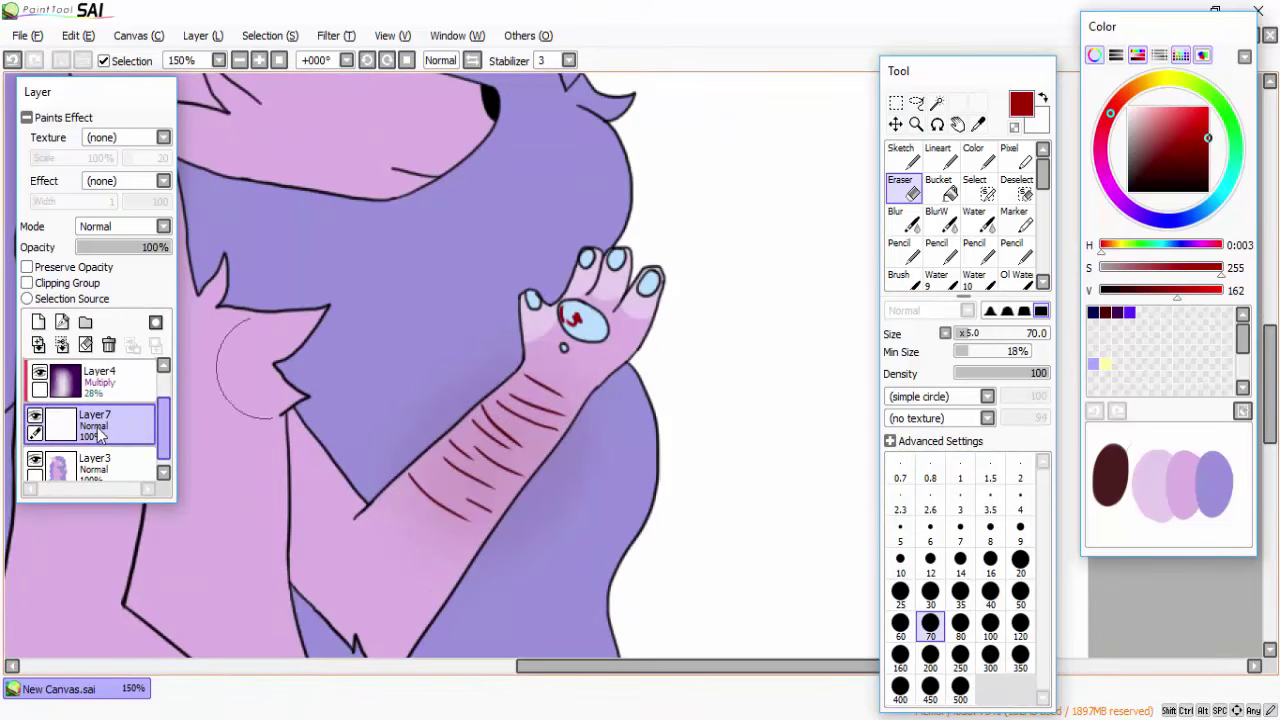
left_click(905, 278)
Step: Paint bright red drips over the finger pads and palm pad on Layer7 with the Brush at size 3.5
scroll(367, 222, "up", 4)
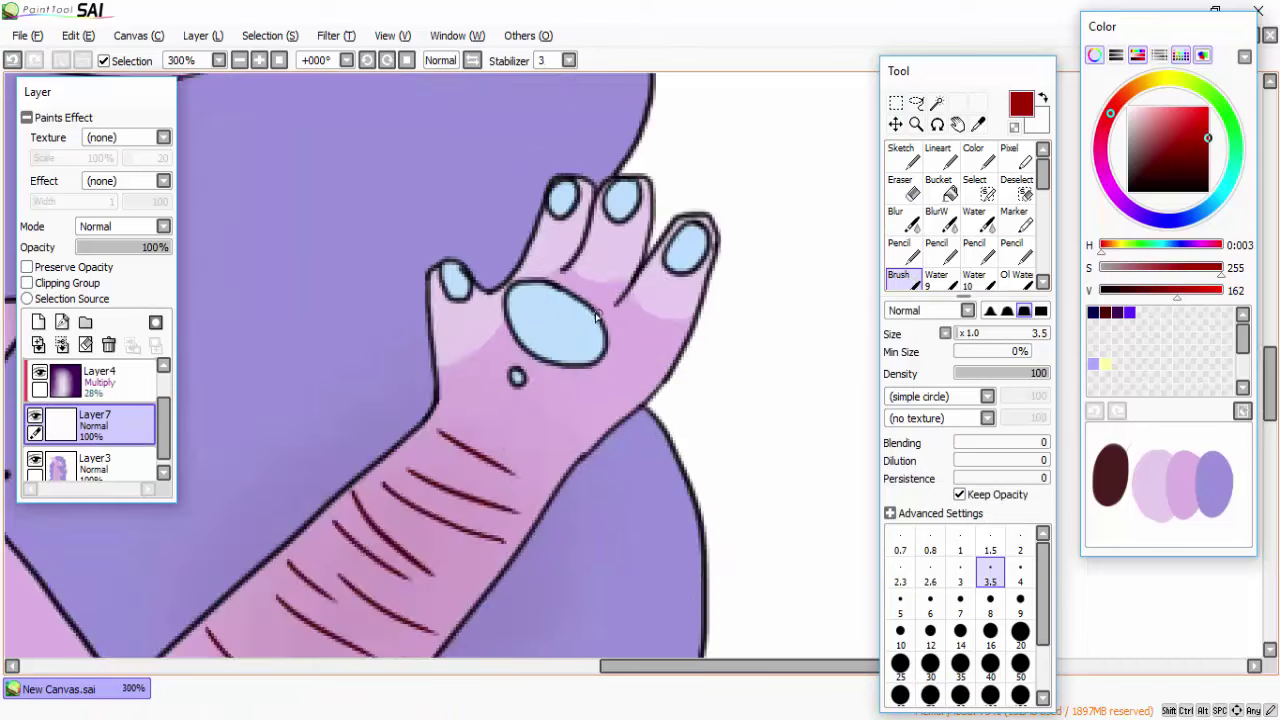
scroll(367, 222, "down", 1)
scroll(420, 186, "up", 3)
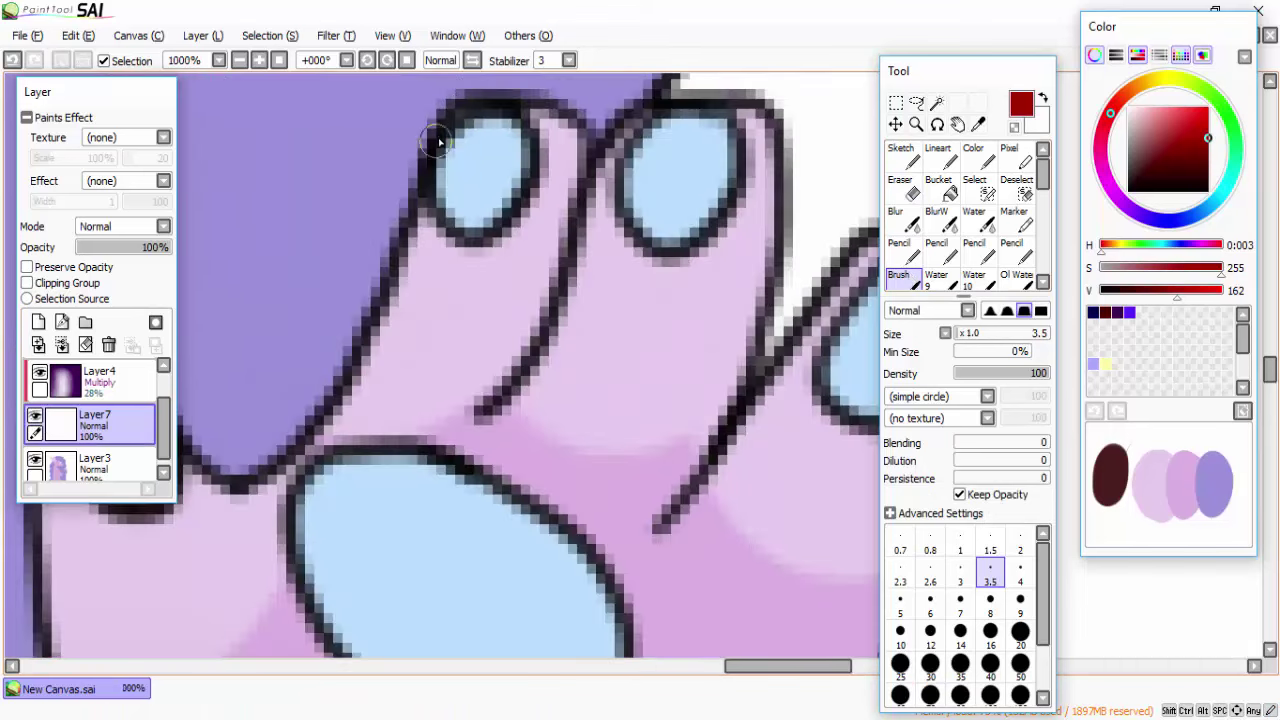
left_click_drag(470, 125, 480, 215)
left_click_drag(640, 130, 690, 205)
scroll(579, 218, "down", 2)
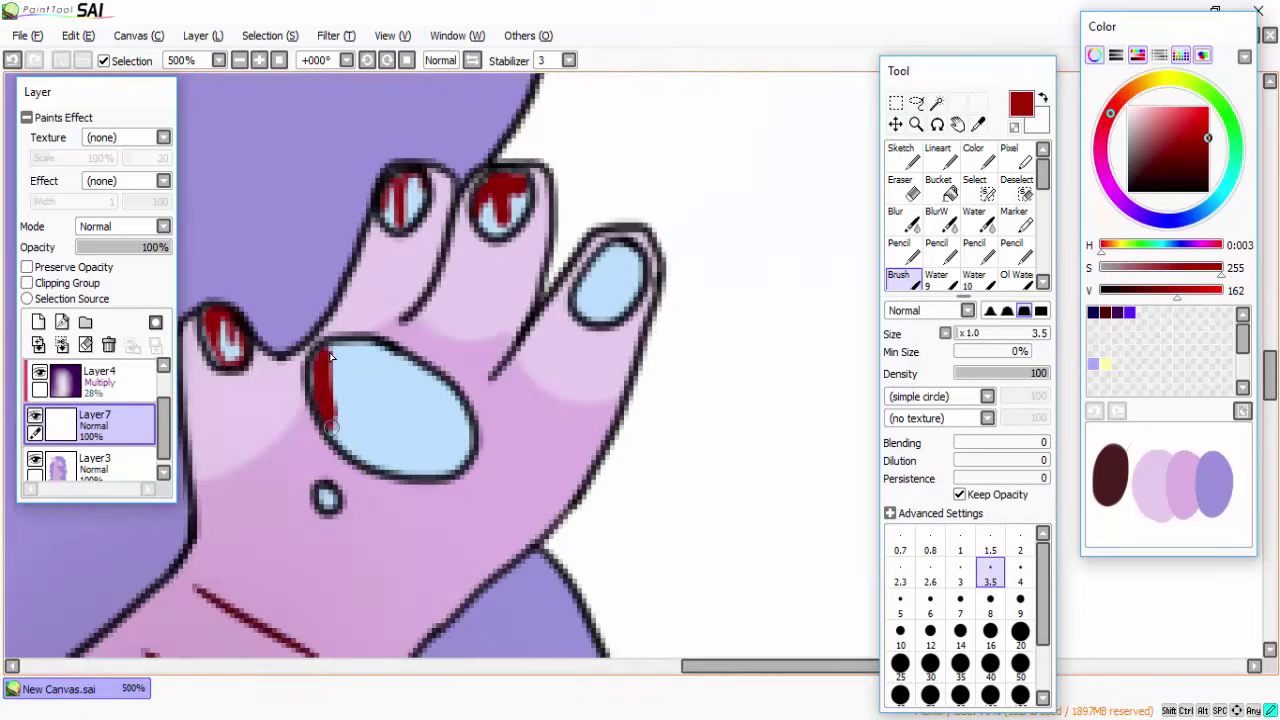
scroll(604, 272, "down", 3)
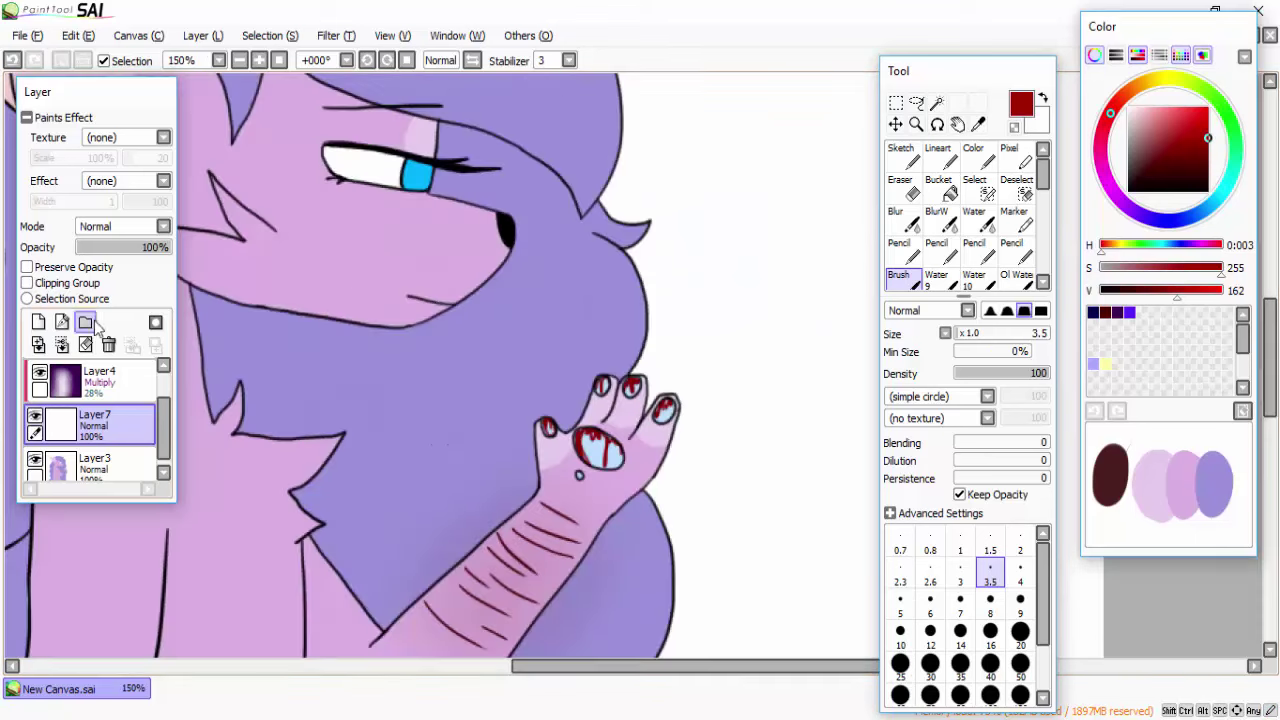
Step: Set Layer7's opacity to 92%, and trace the forearm lines in red with thin drips running down from them
left_click(161, 247)
scroll(593, 502, "down", 2)
scroll(589, 455, "up", 5)
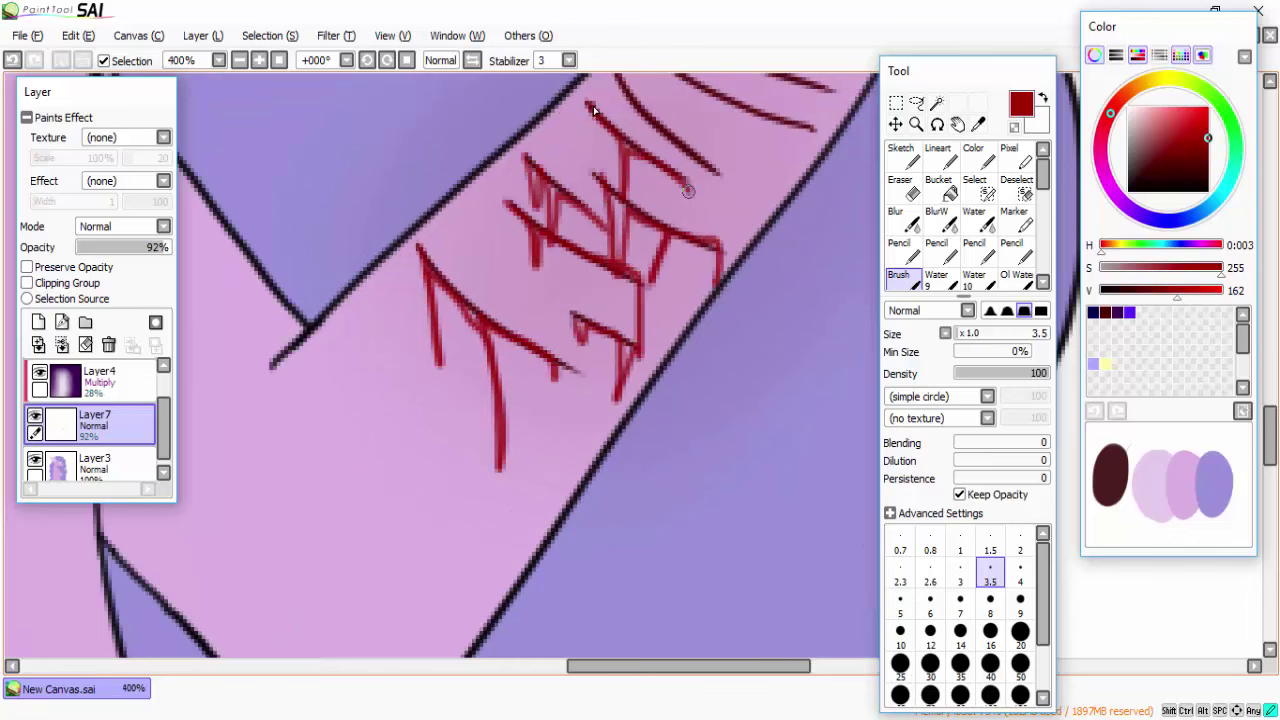
scroll(680, 183, "up", 1)
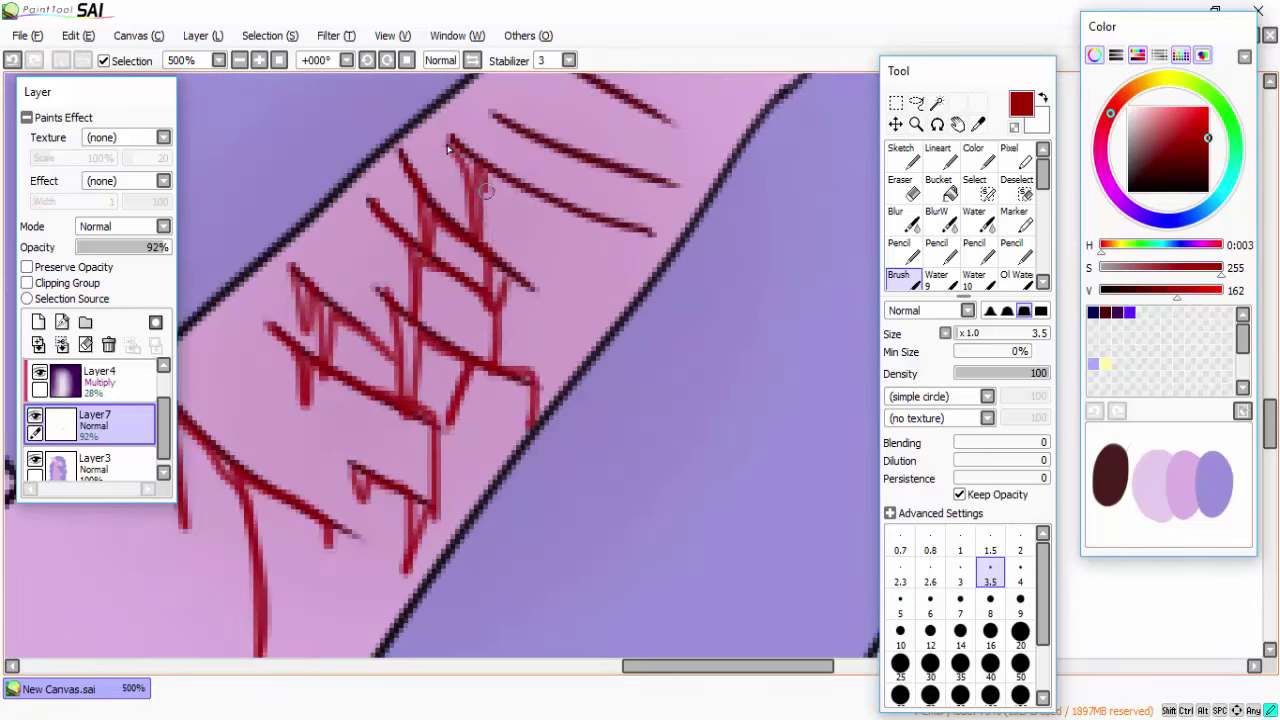
scroll(386, 350, "up", 3)
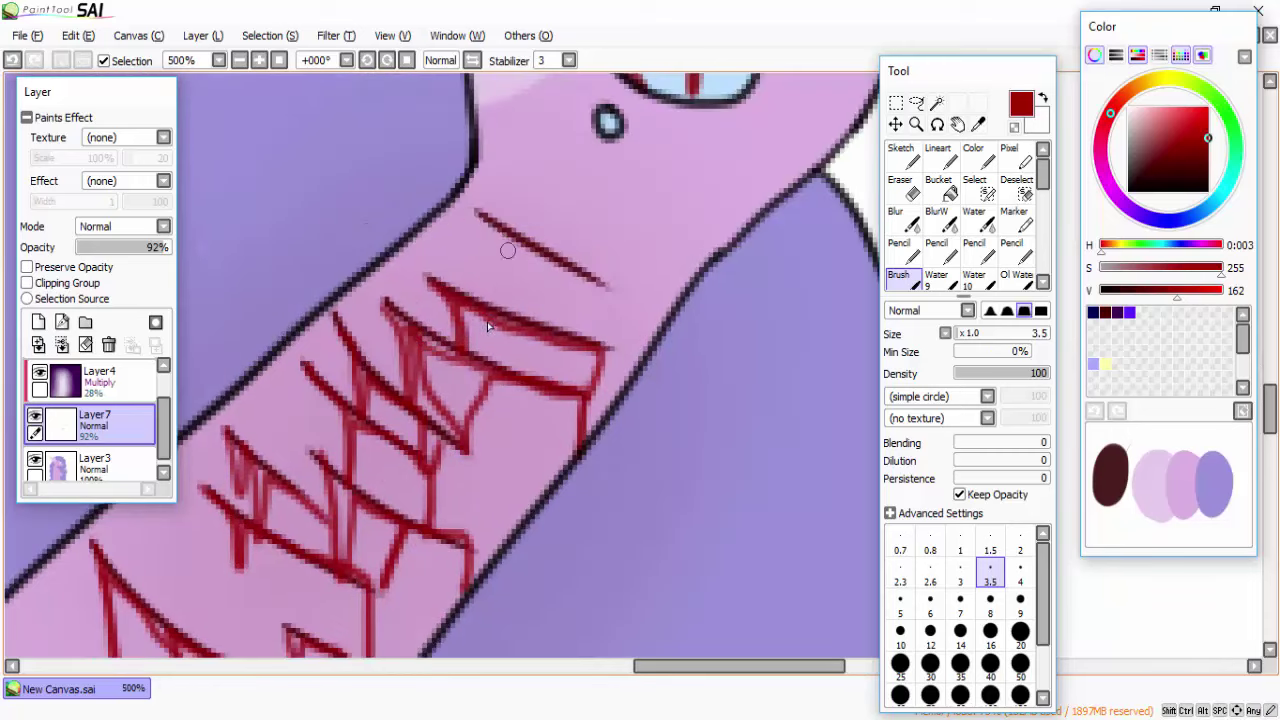
Step: Merge Layer7 down into Layer3
scroll(555, 318, "down", 8)
key("ctrl+e")
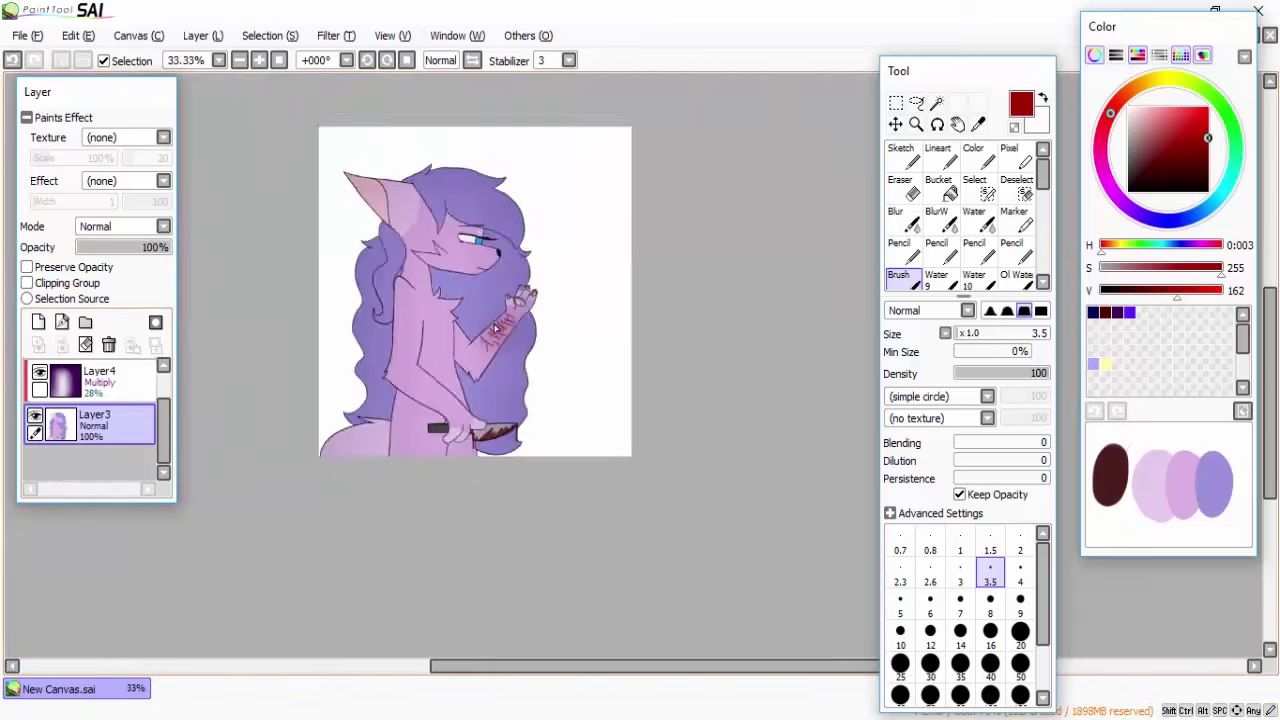
scroll(495, 328, "up", 2)
Step: Fill the whole Multiply shading layer, Layer4, with dark purple using the Bucket
left_click(95, 378)
scroll(495, 328, "up", 2)
left_click(95, 420)
left_click(95, 378)
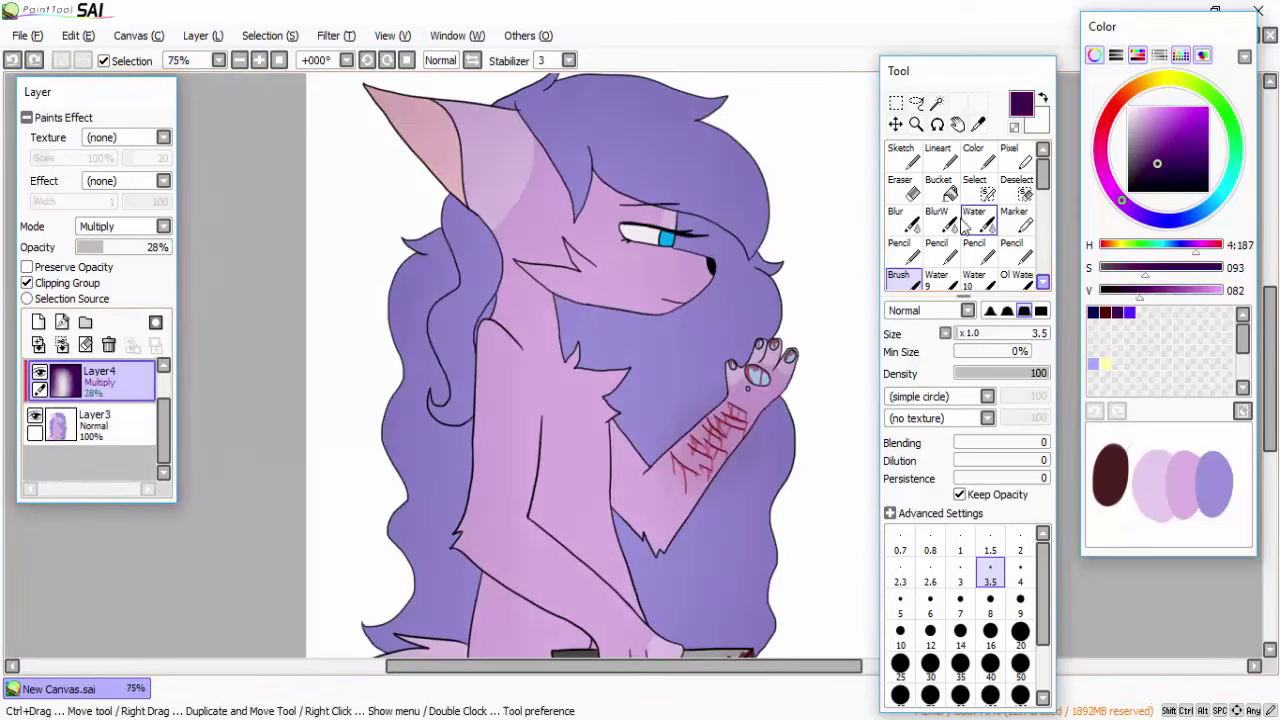
left_click(938, 186)
scroll(452, 345, "down", 2)
scroll(452, 345, "up", 1)
Step: Select the raised arm and hand area from the line art on Layer2 with the Magic Wand
left_click(95, 420)
left_click(937, 103)
scroll(581, 429, "up", 1)
left_click(581, 429)
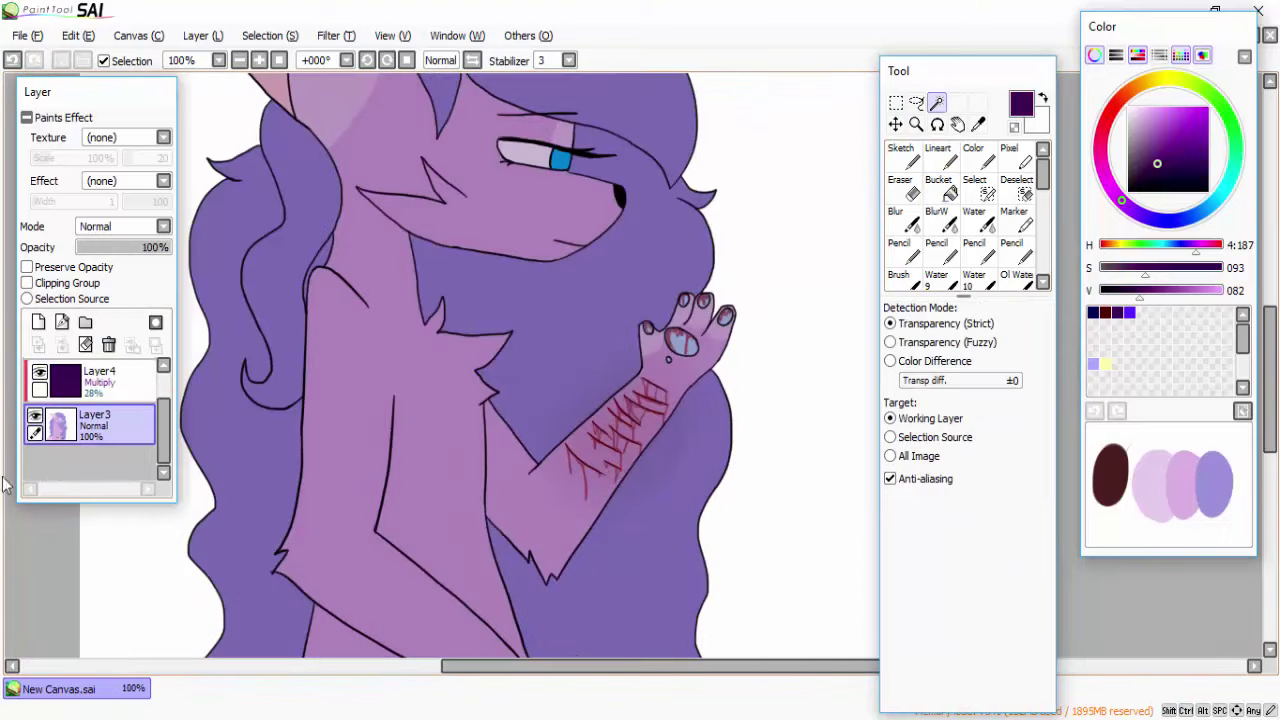
left_click(38, 321)
Step: Add the missed fingertips and paw pads to the arm selection using the Select brush, reducing its size to 10 for the small pads
scroll(581, 429, "up", 2)
left_click(975, 187)
scroll(597, 349, "down", 1)
scroll(597, 349, "up", 2)
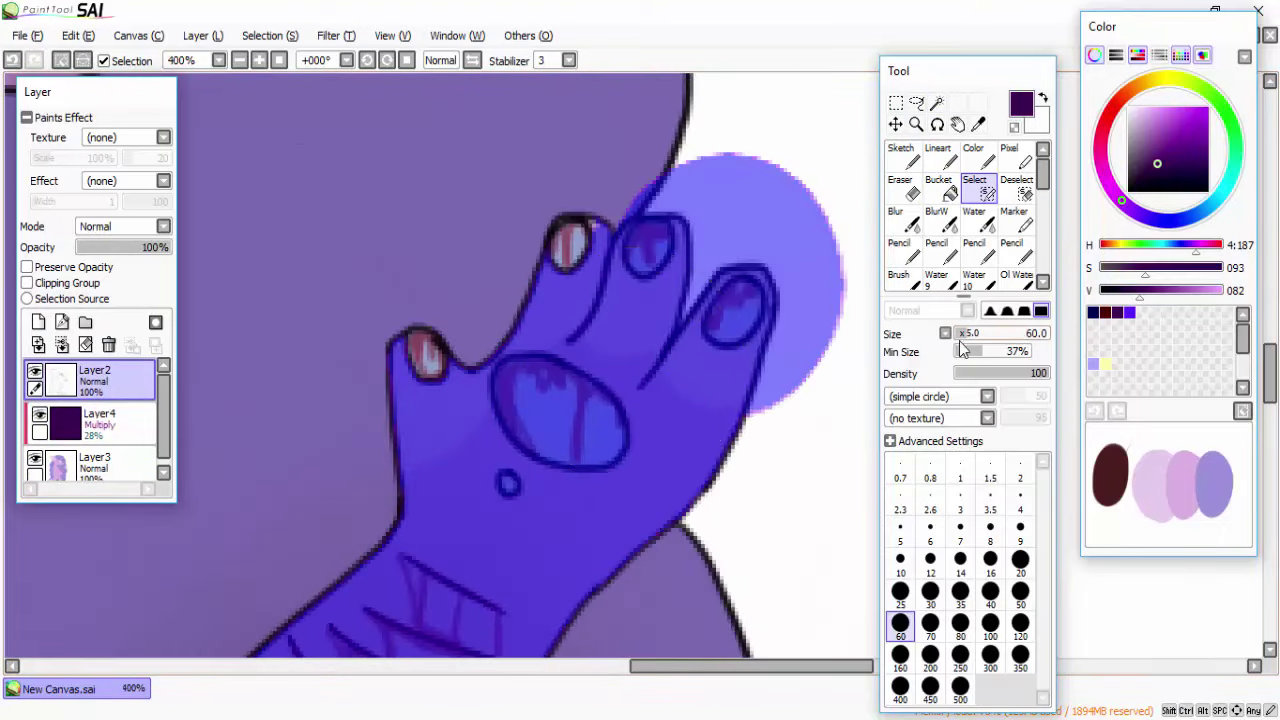
mouse_move(745, 230)
left_mouse_down()
mouse_move(671, 271)
mouse_move(820, 360)
left_mouse_up()
scroll(580, 250, "up", 1)
key("bracketleft")
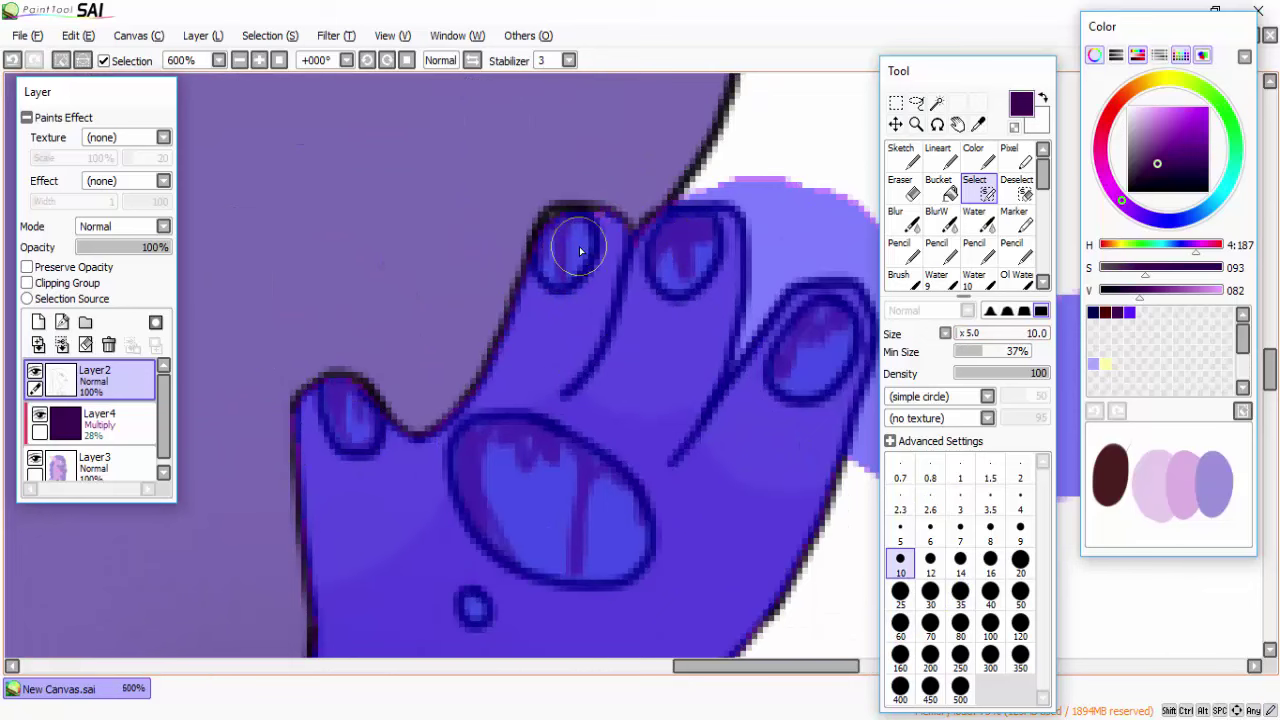
scroll(580, 250, "down", 3)
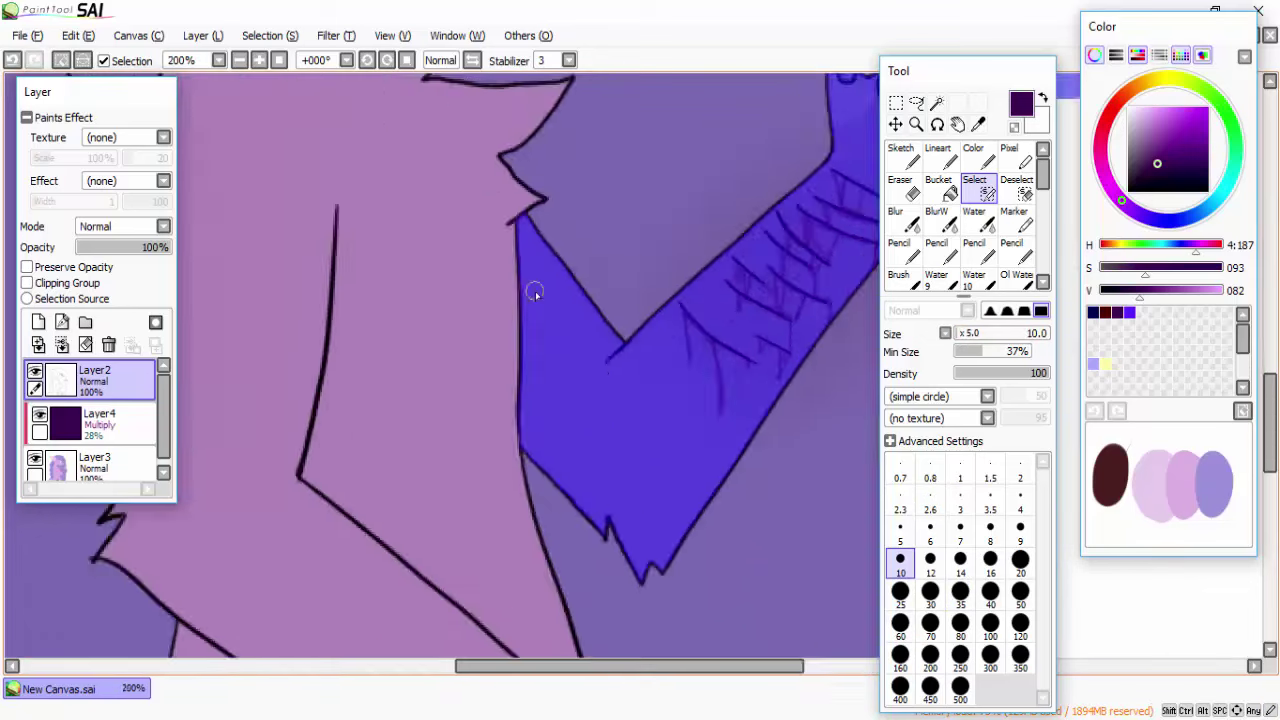
Step: Erase Layer4's shading inside the raised arm and hand with a soft Eraser at size 35 and density 69, keeping shadow along the edges
left_click(95, 420)
key("e")
left_click_drag(1045, 373, 1022, 387)
key("bracketleft")
key("bracketleft")
key("bracketleft")
key("bracketleft")
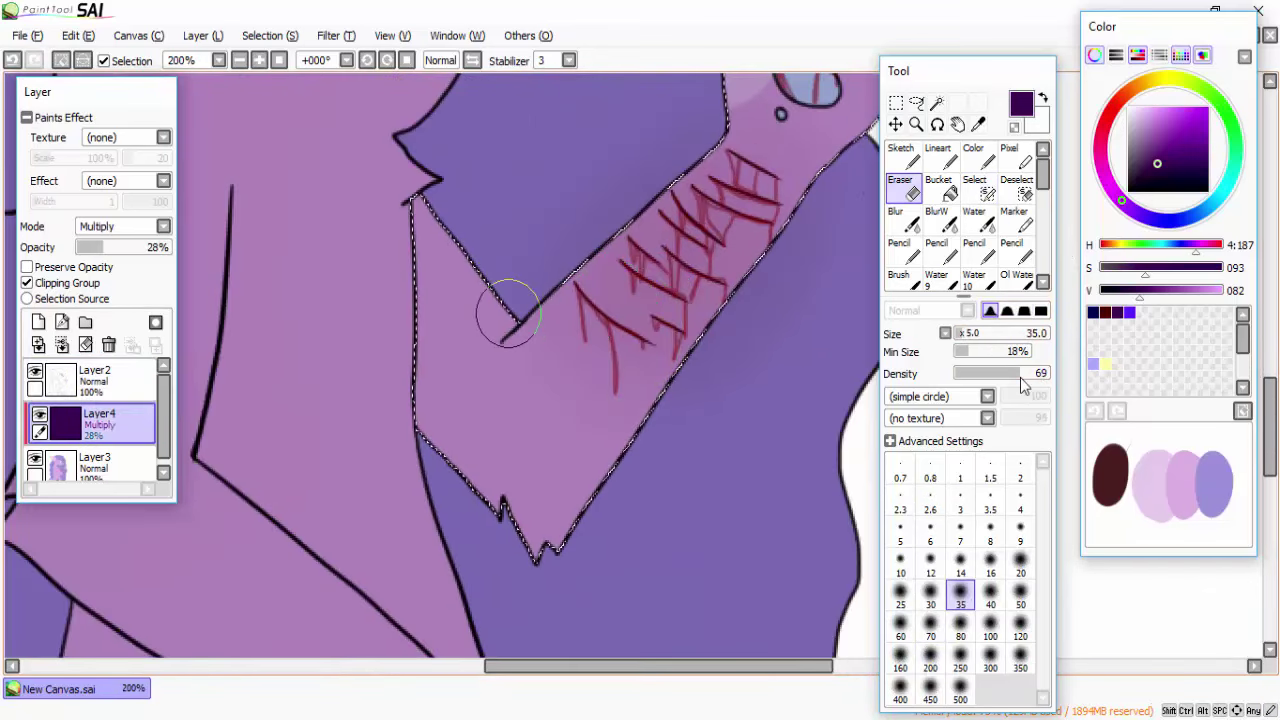
mouse_move(508, 309)
left_mouse_down()
mouse_move(473, 439)
mouse_move(510, 380)
mouse_move(570, 402)
mouse_move(640, 259)
mouse_move(585, 445)
left_mouse_up()
scroll(472, 216, "down", 3)
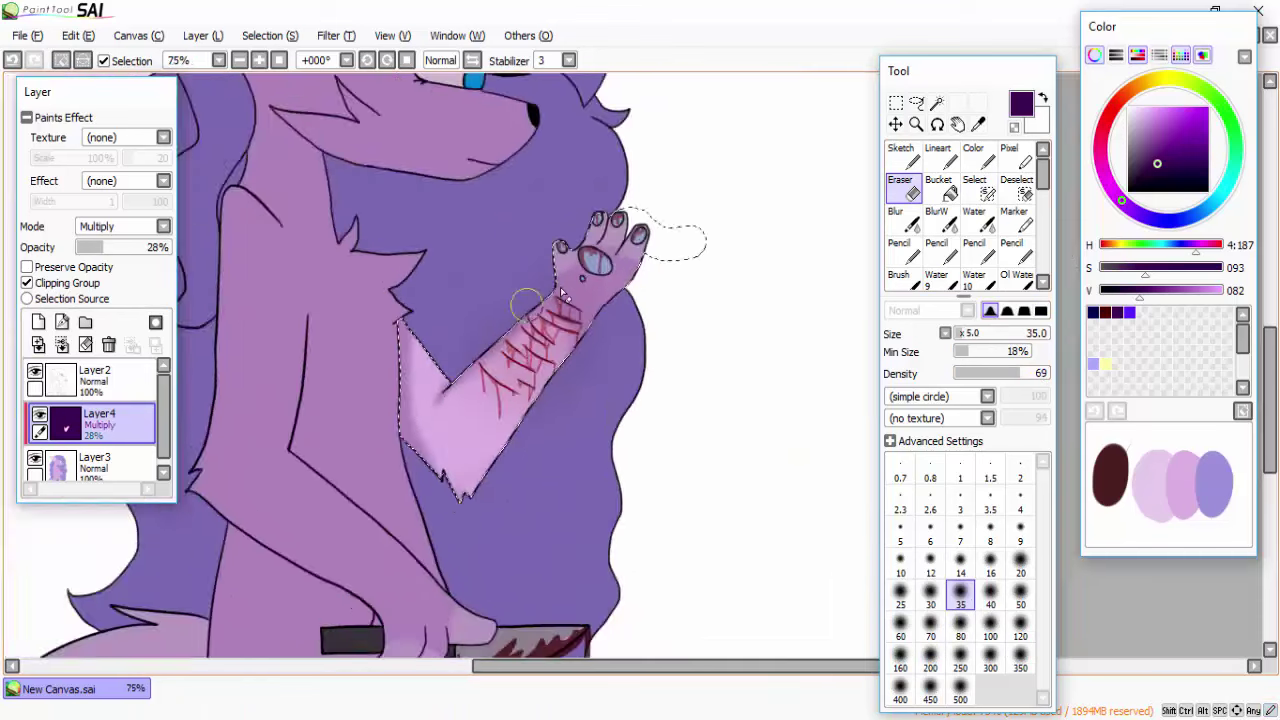
scroll(594, 334, "up", 1)
scroll(640, 200, "up", 1)
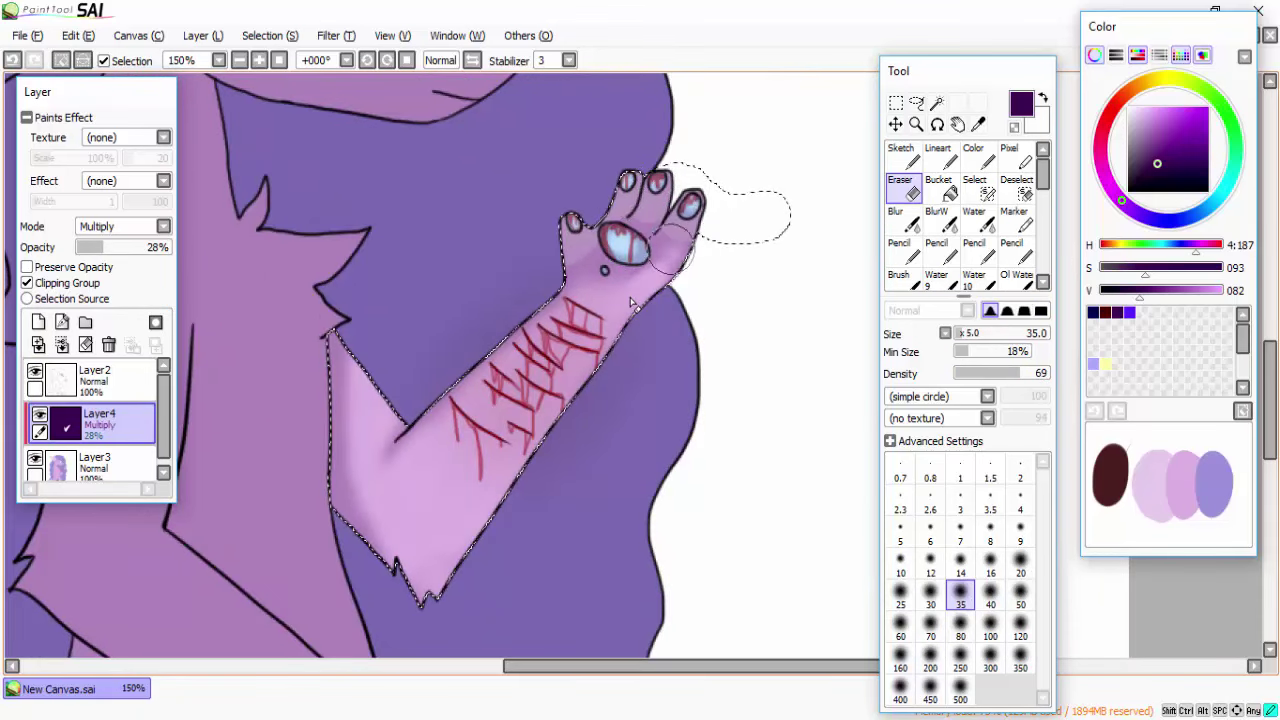
scroll(640, 300, "down", 3)
scroll(200, 349, "up", 1)
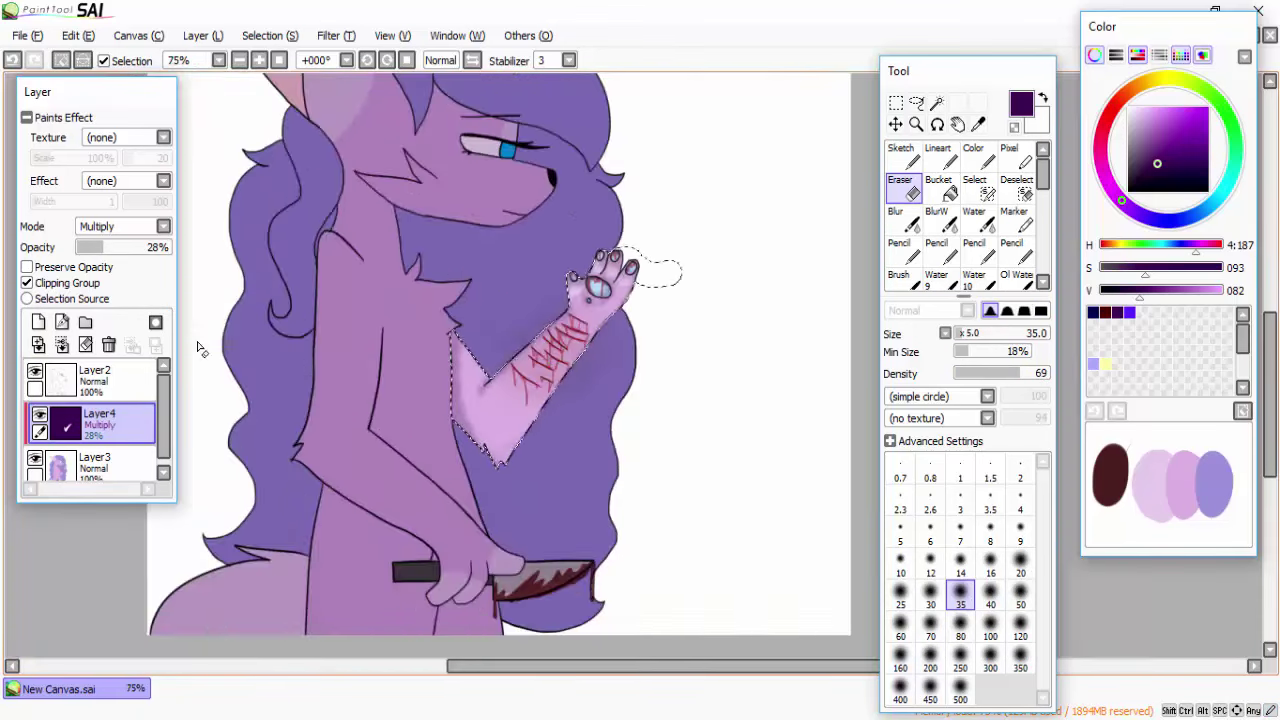
Step: Soften the arm's shadow edges with the BlurW brush at size 35 and set Layer4's opacity to 42%
key("b")
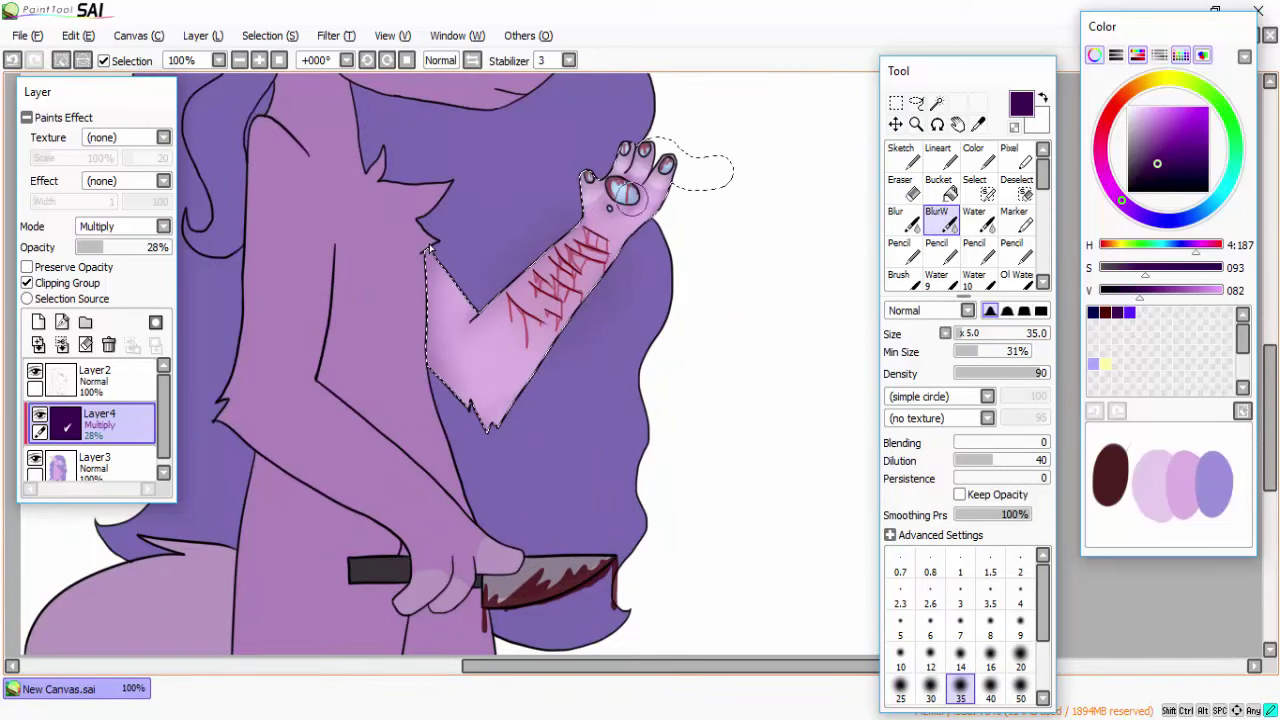
scroll(700, 300, "down", 2)
scroll(700, 300, "up", 5)
key("e")
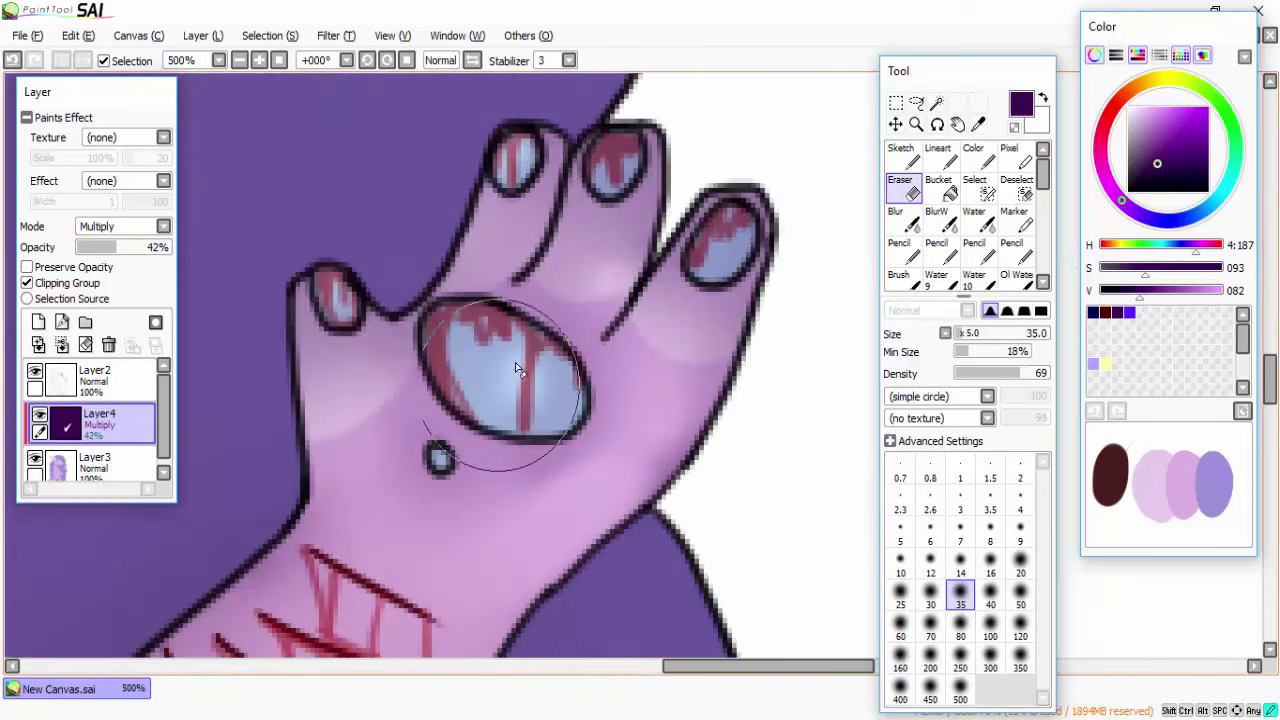
scroll(513, 282, "down", 5)
scroll(450, 340, "up", 3)
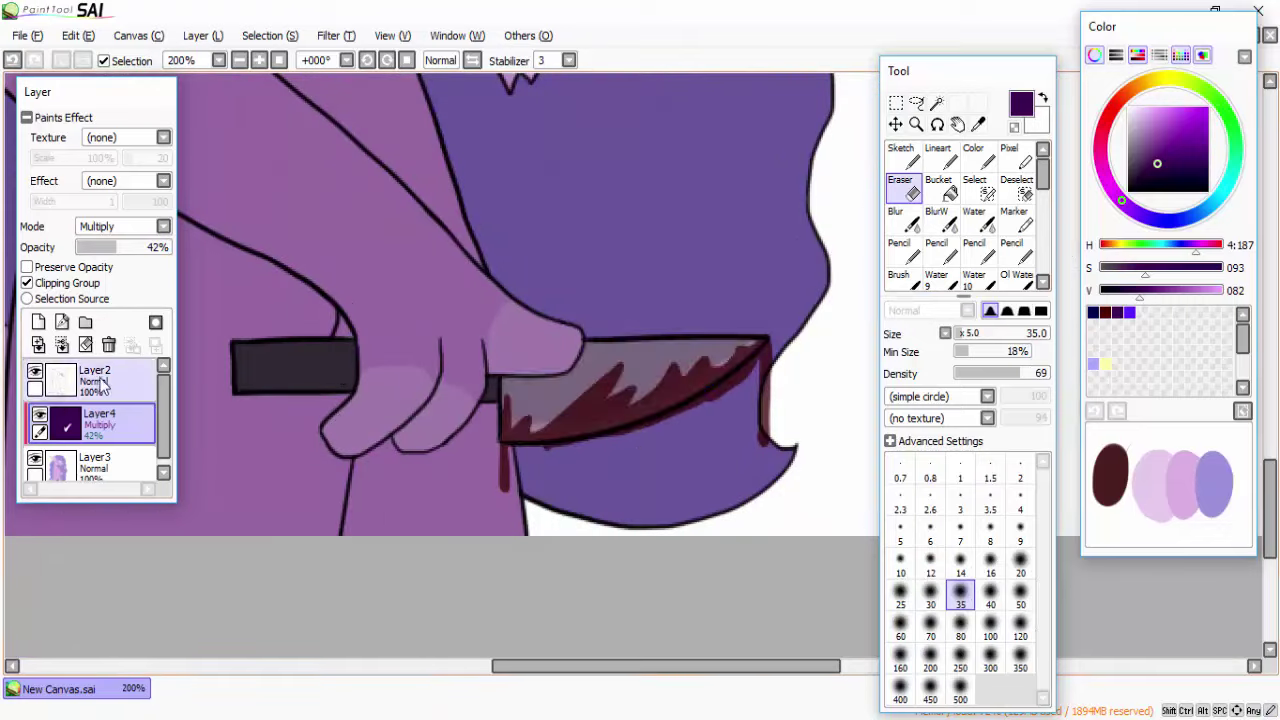
Step: Select the knife's handle and blade from the line art on Layer2 with the Magic Wand
left_click(95, 375)
left_click(937, 103)
left_click(450, 340)
scroll(522, 418, "up", 3)
left_click(95, 462)
Step: Erase Layer4's shading over the middle of the knife handle with the soft Eraser at size 35
scroll(493, 310, "down", 5)
key("e")
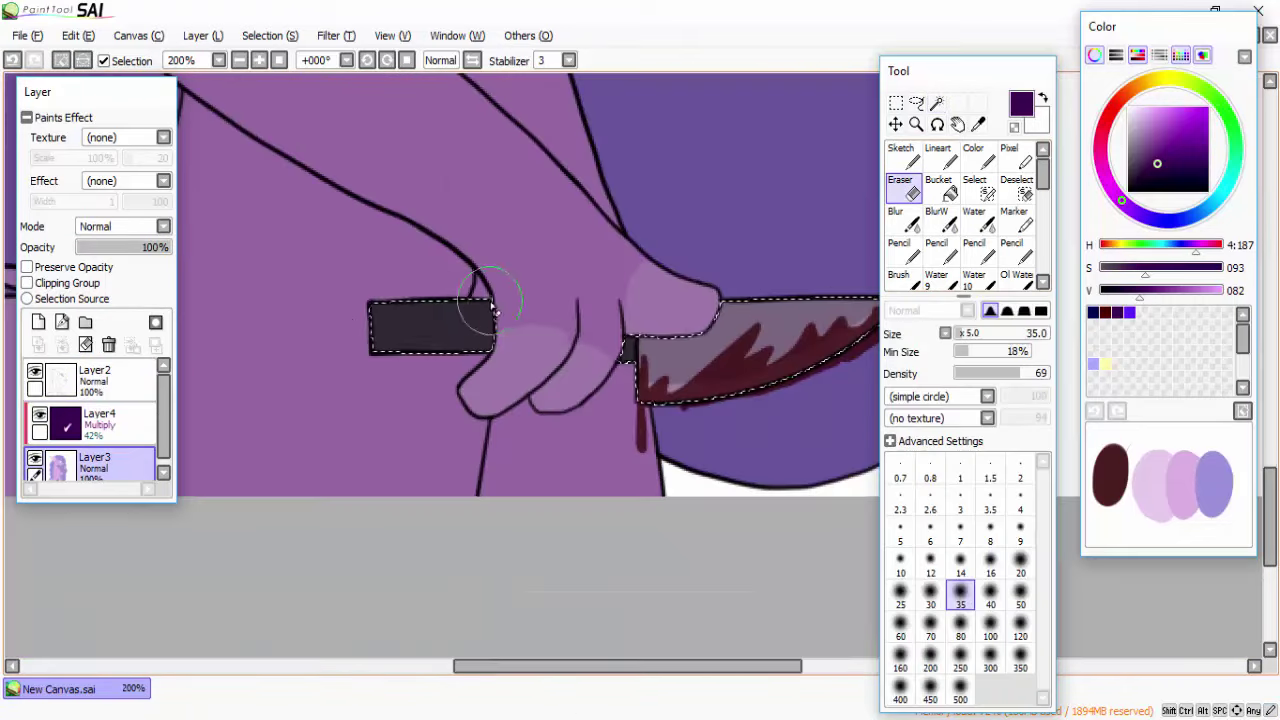
left_click(95, 420)
left_click_drag(380, 325, 480, 320)
Step: Try Layer4 at 100% opacity with the Lumi & Shade blending mode
left_click(165, 247)
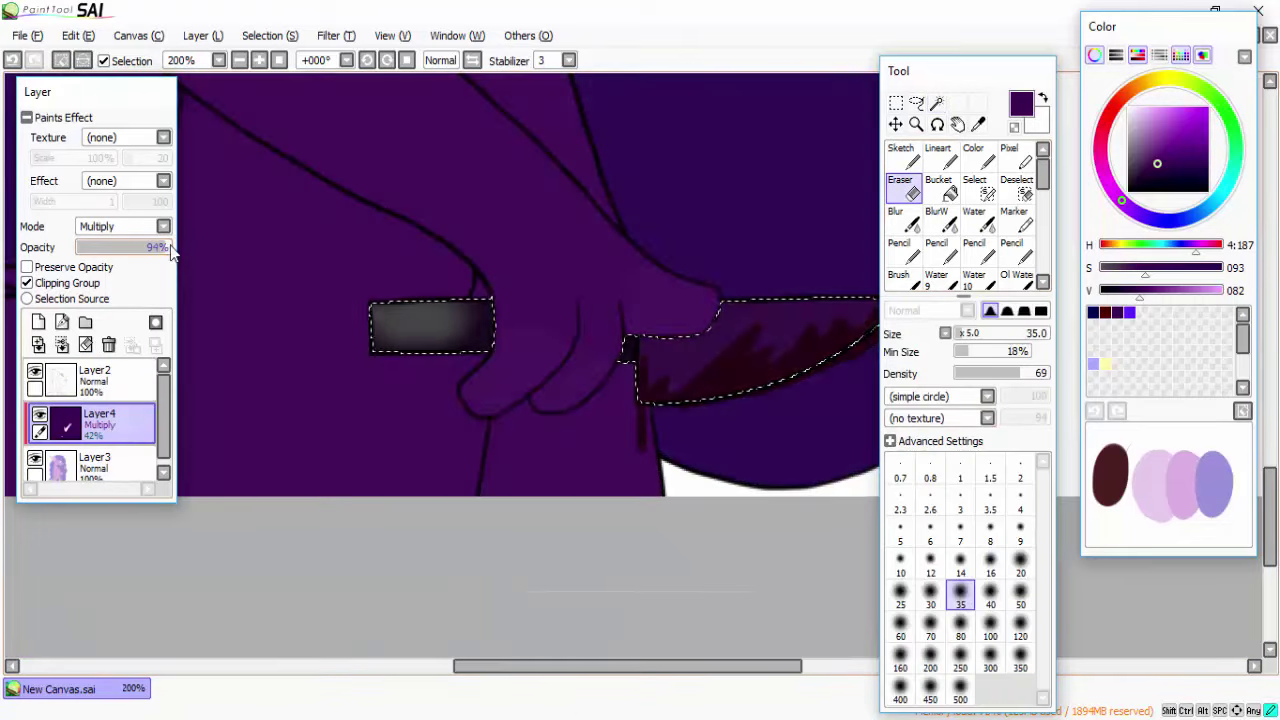
scroll(120, 226, "up", 1)
scroll(120, 226, "down", 4)
left_click(120, 226)
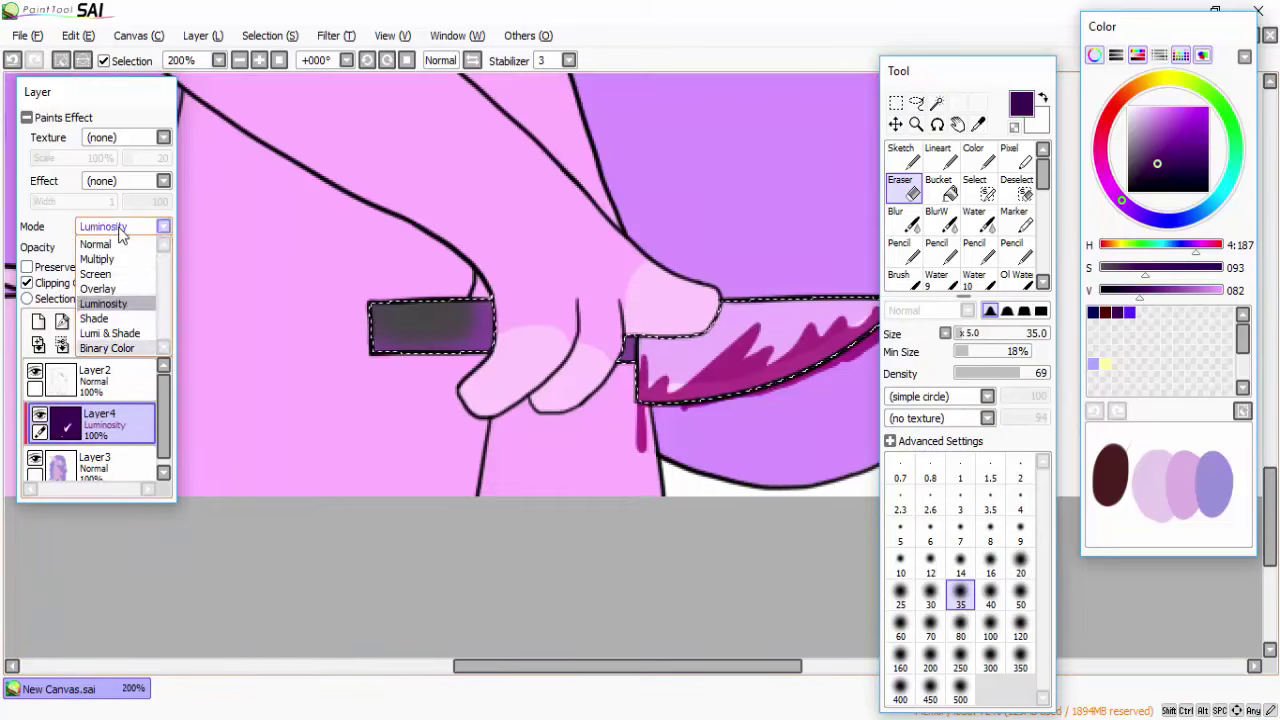
left_click(110, 337)
scroll(614, 210, "down", 5)
scroll(608, 334, "up", 4)
Step: Erase Layer4's shading over the knife blade with the soft Eraser, leaving shadow near the hand
left_click_drag(456, 495, 557, 476)
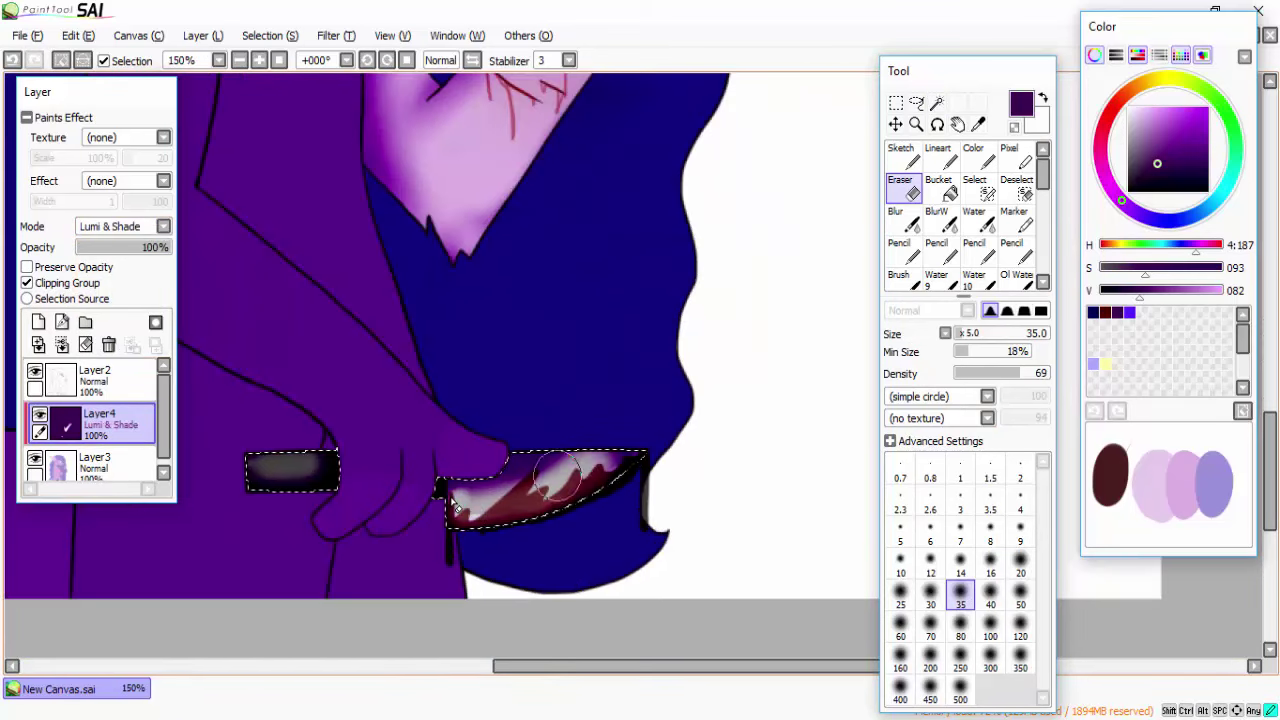
scroll(290, 480, "up", 4)
scroll(286, 486, "down", 5)
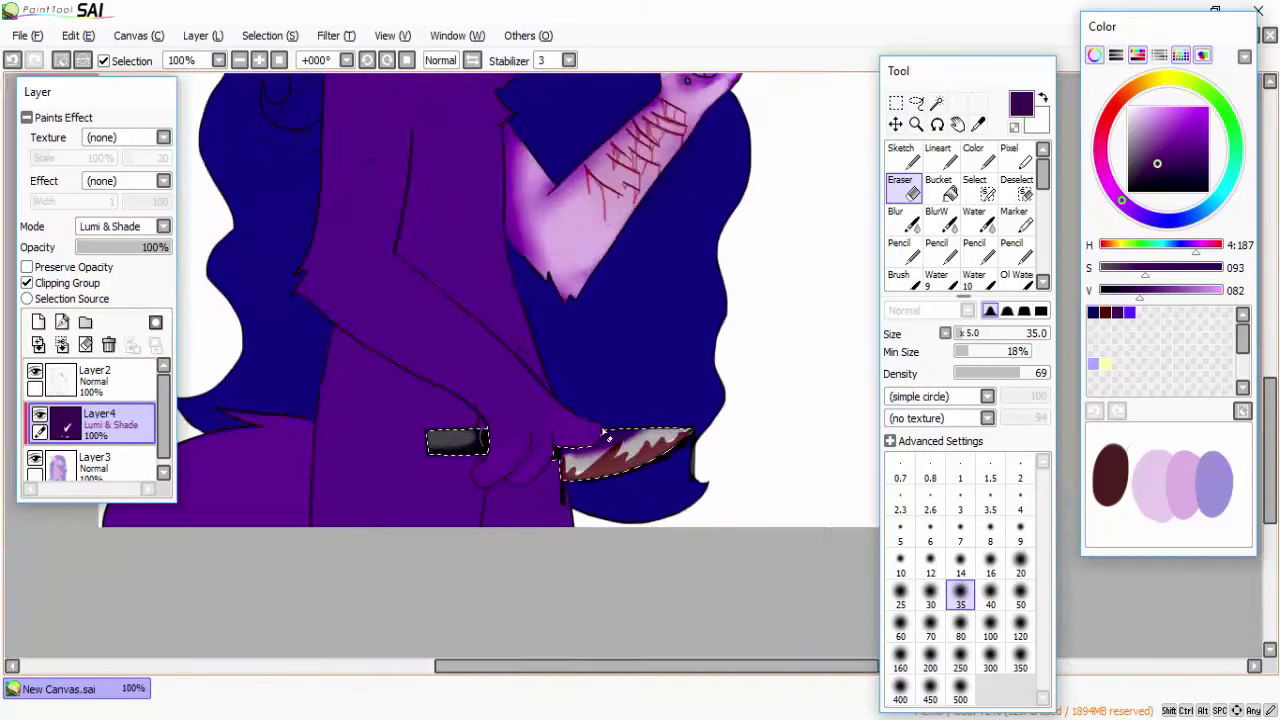
scroll(620, 445, "up", 2)
key("bracketleft")
left_click_drag(655, 452, 670, 440)
key("b")
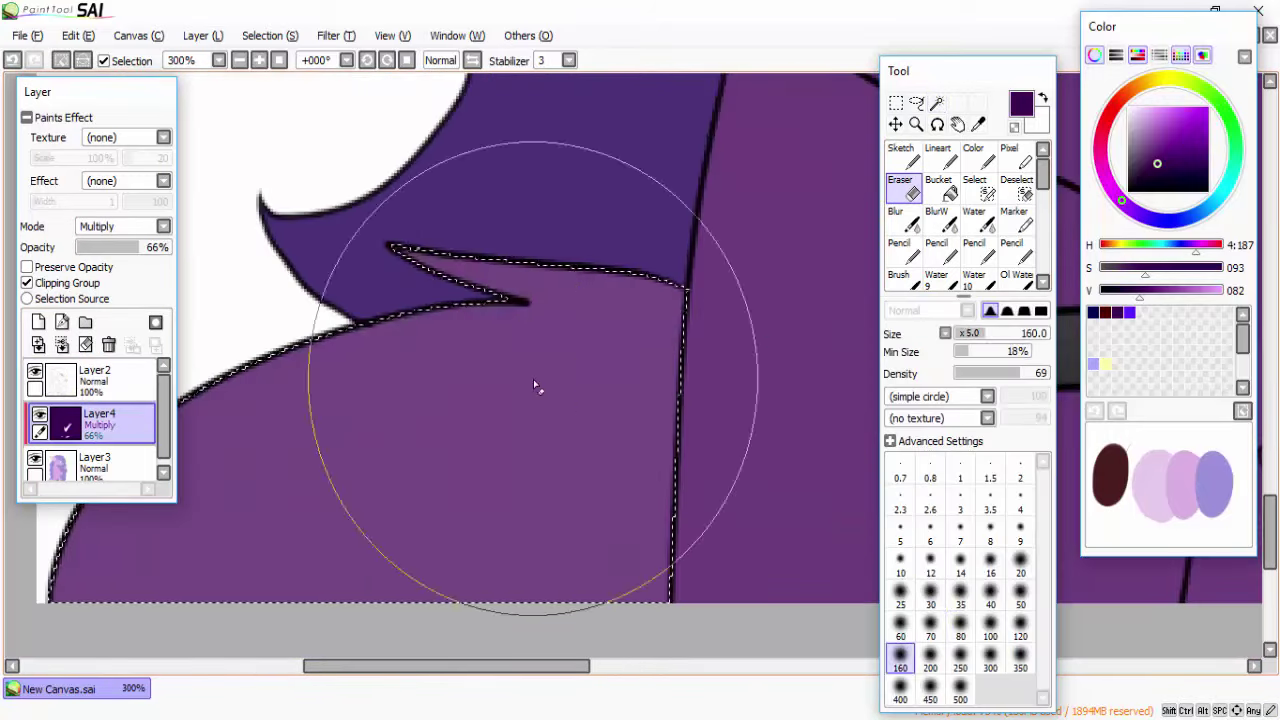
Step: With Layer4 on Multiply at 66%, erase its shading over the tail, inner ear, hanging hair lock and fringe, keeping shadow along inner edges
mouse_move(537, 380)
left_mouse_down()
mouse_move(478, 354)
mouse_move(516, 264)
mouse_move(315, 565)
left_mouse_up()
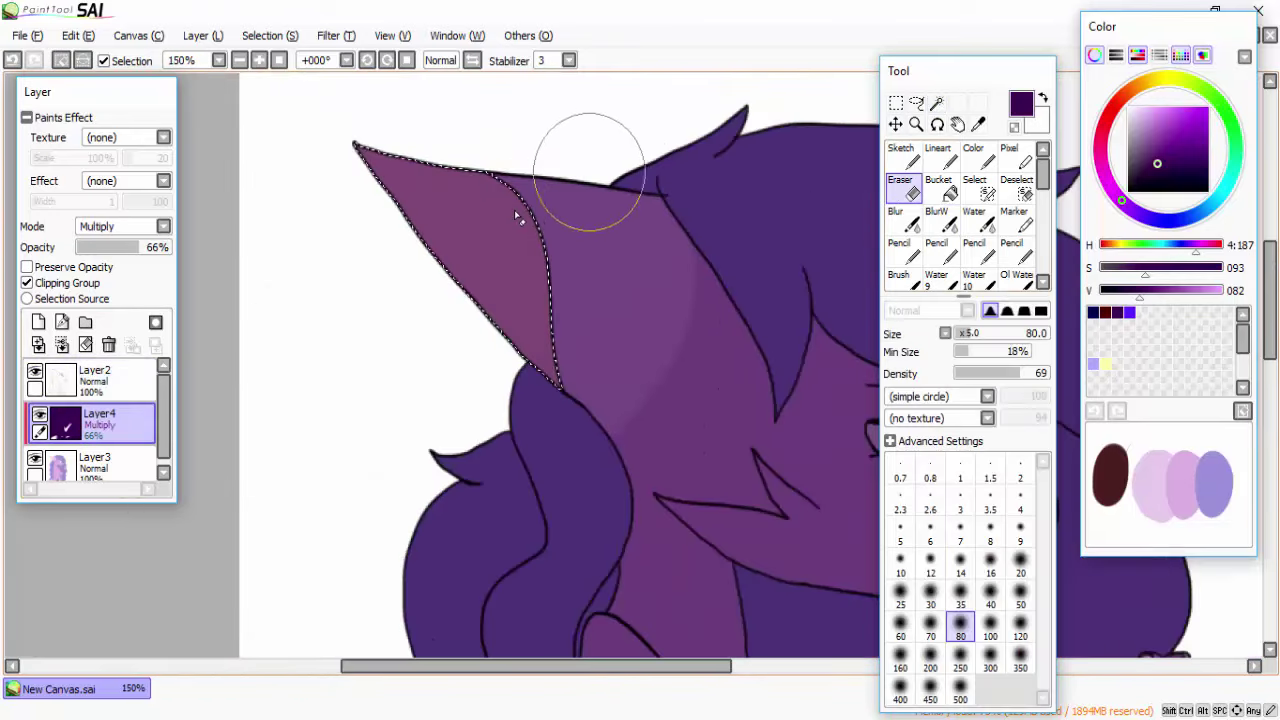
mouse_move(586, 166)
left_mouse_down()
mouse_move(409, 272)
mouse_move(484, 257)
mouse_move(508, 370)
left_mouse_up()
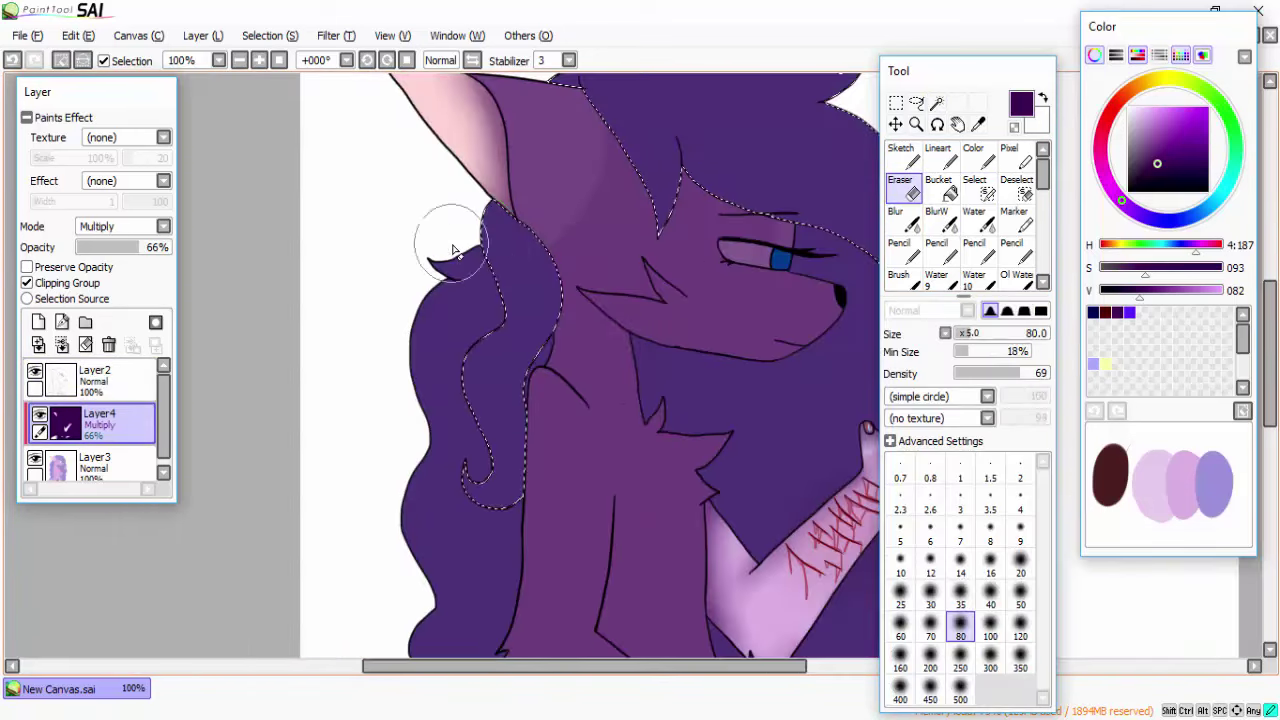
mouse_move(443, 229)
left_mouse_down()
mouse_move(511, 323)
mouse_move(500, 458)
left_mouse_up()
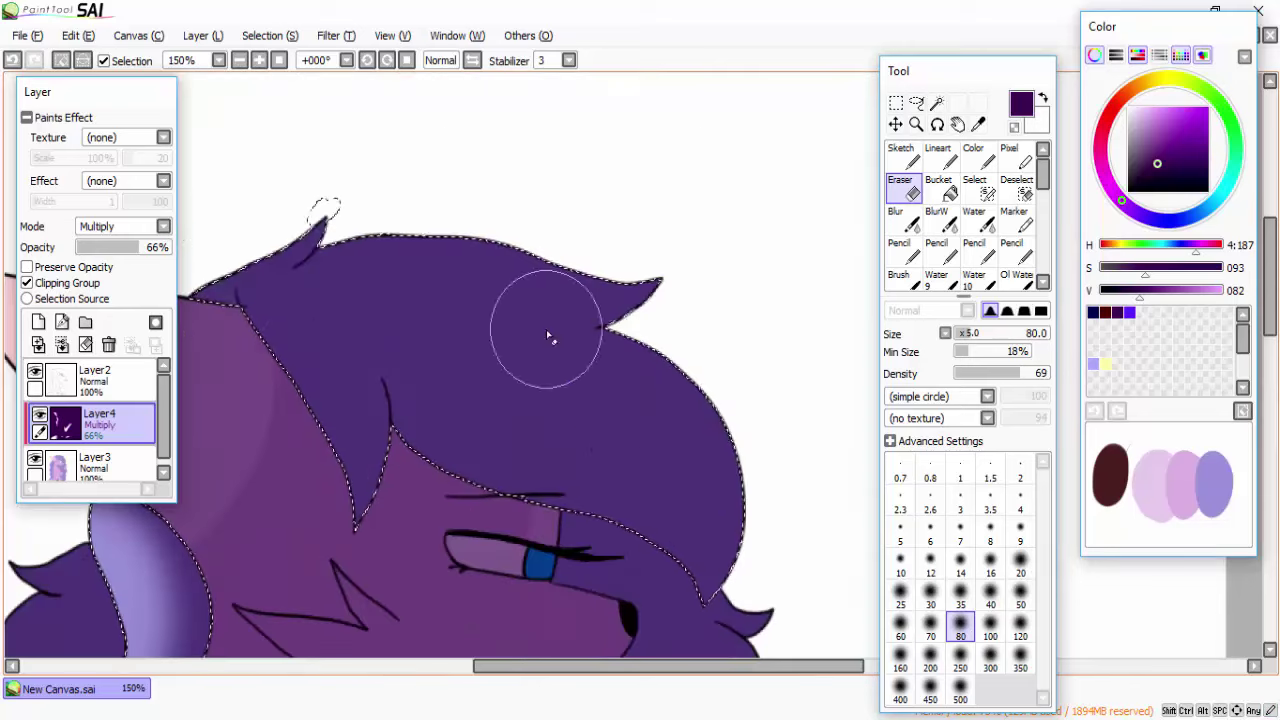
mouse_move(551, 337)
left_mouse_down()
mouse_move(335, 332)
mouse_move(345, 385)
mouse_move(299, 292)
mouse_move(506, 396)
mouse_move(748, 475)
mouse_move(657, 443)
mouse_move(698, 425)
left_mouse_up()
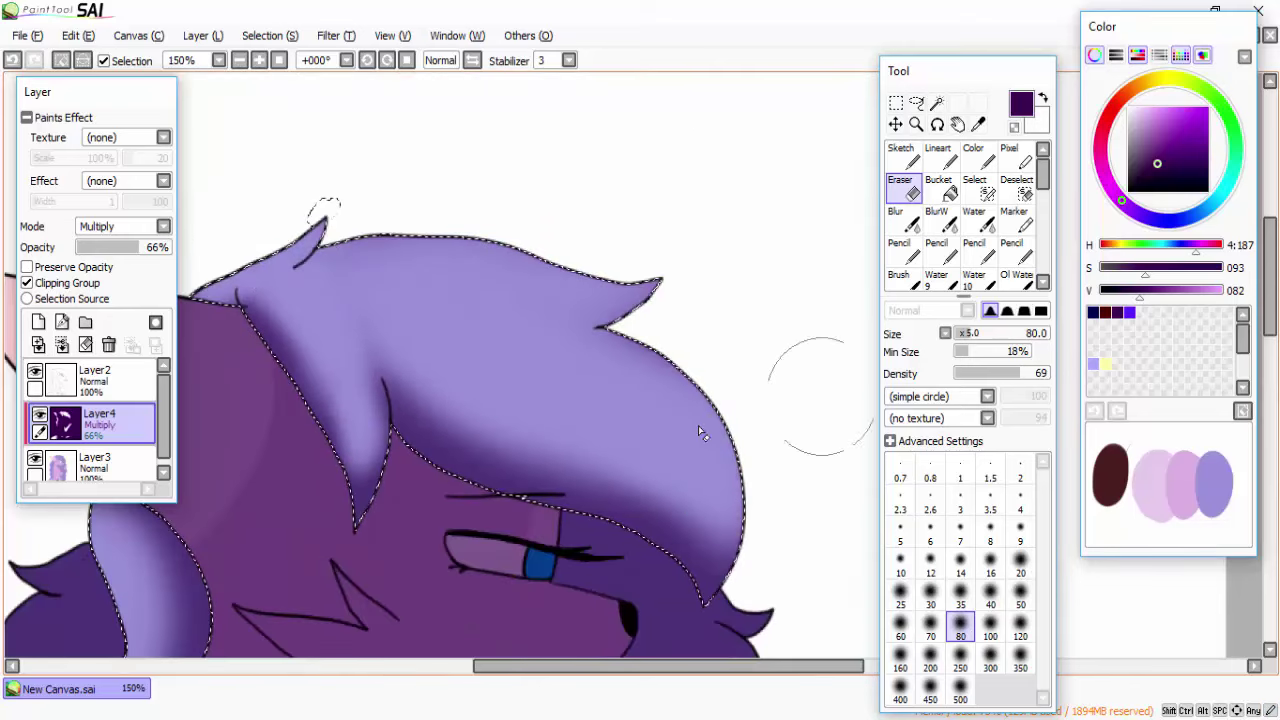
Step: Blend the shadow edges on the fringe and the hanging hair lock with the BlurW brush at size 50
left_click(937, 218)
left_click(936, 243)
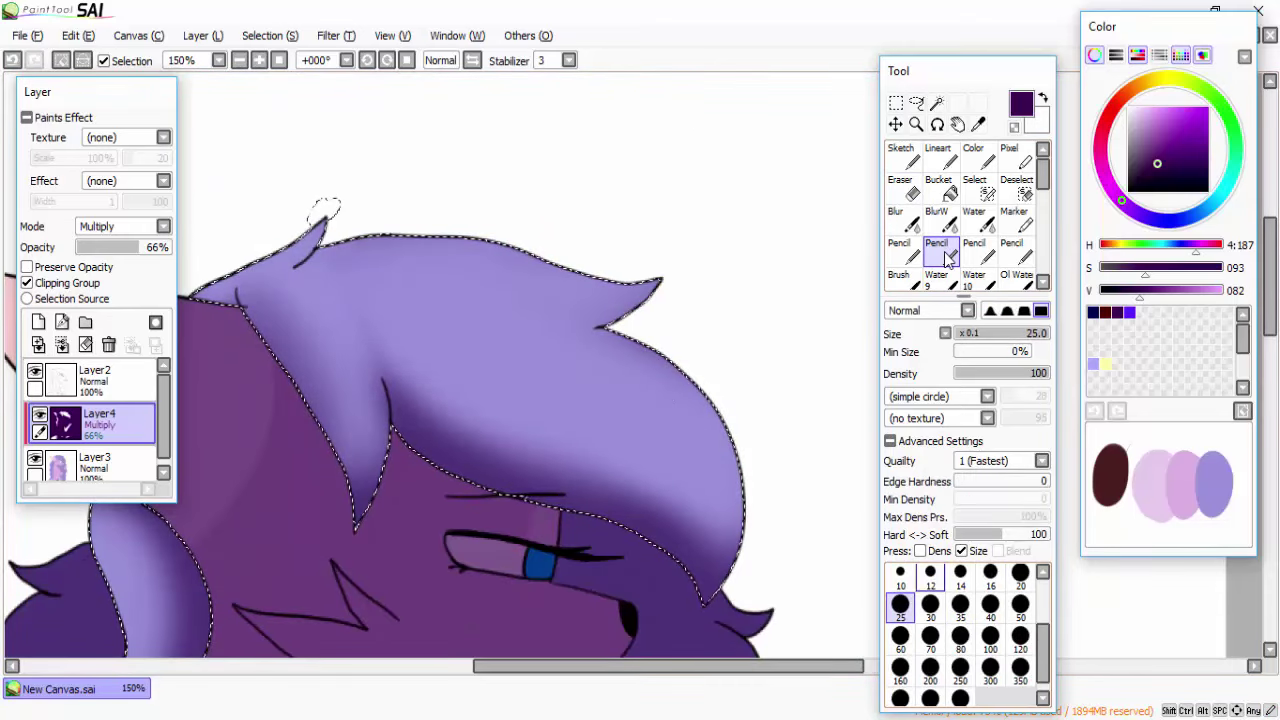
left_click(937, 218)
mouse_move(405, 350)
left_mouse_down()
mouse_move(569, 496)
mouse_move(544, 443)
mouse_move(581, 466)
mouse_move(535, 489)
mouse_move(514, 371)
left_mouse_up()
scroll(514, 371, "down", 3)
scroll(491, 389, "up", 2)
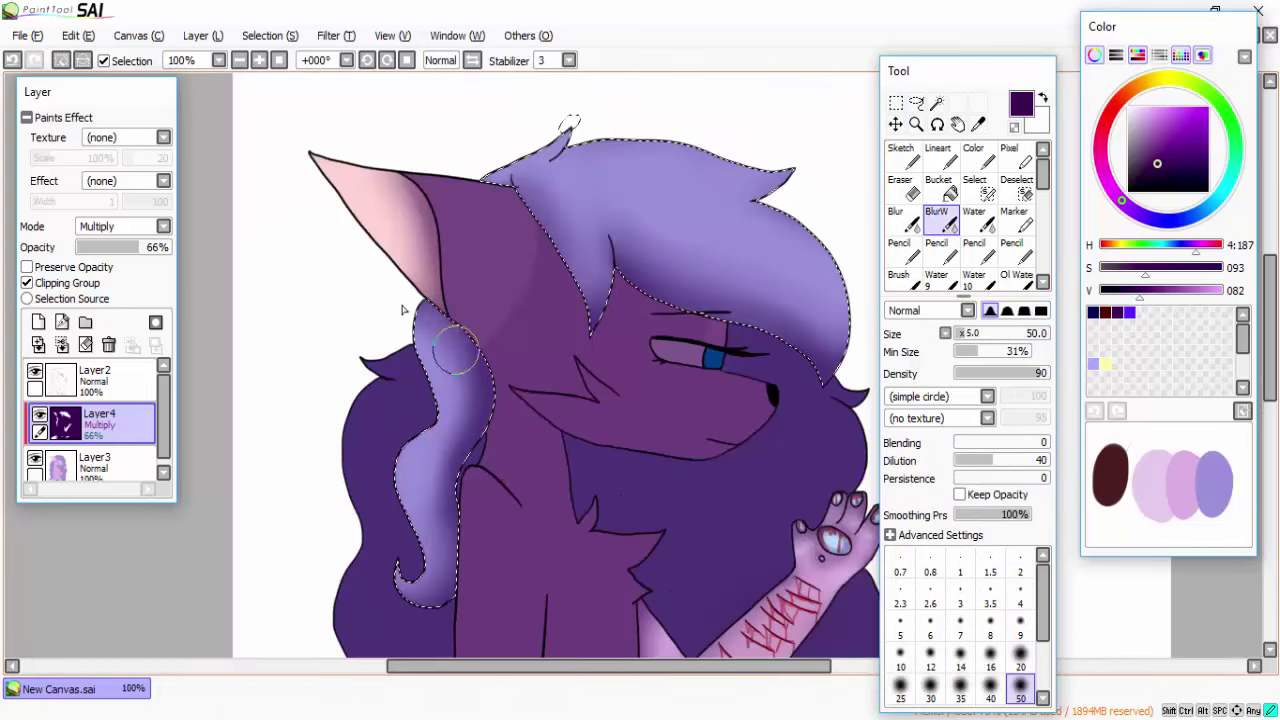
Step: Extend the back hair selection on Layer2 over its pointed outer tuft using the Select brush at size 10
scroll(445, 313, "down", 1)
left_click(95, 380)
left_click(974, 187)
scroll(443, 214, "up", 3)
left_click_drag(300, 290, 443, 263)
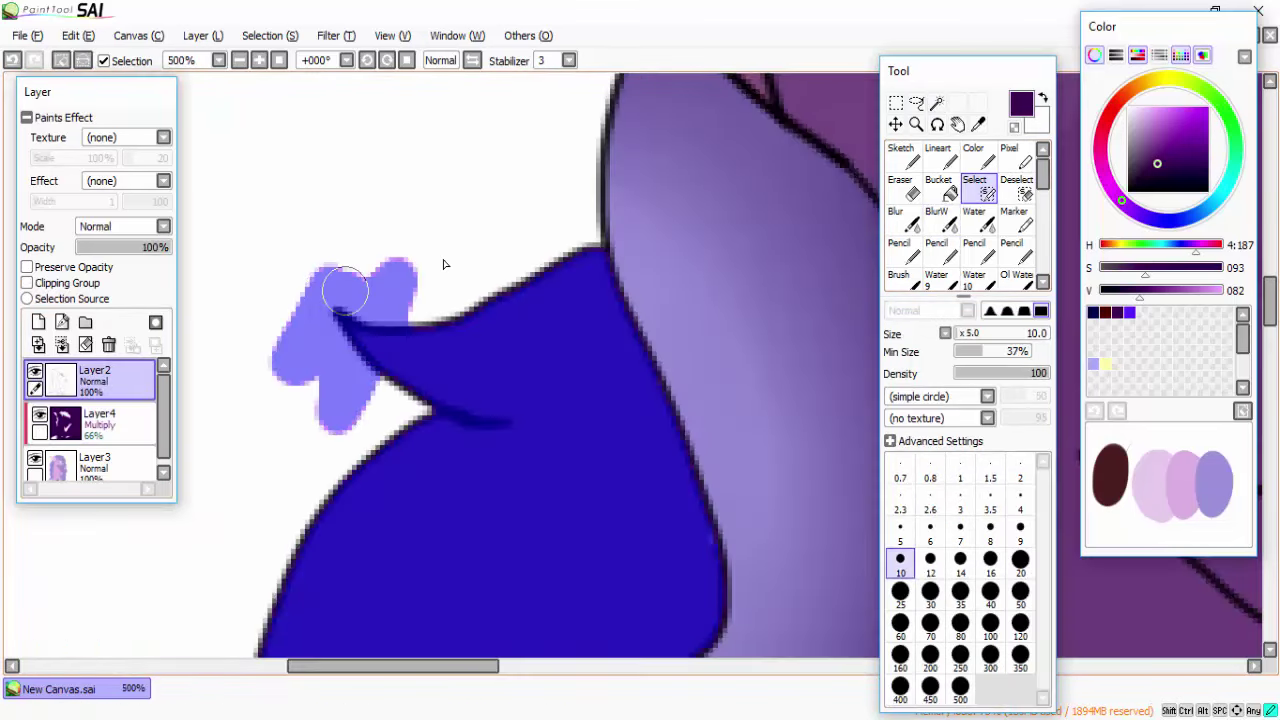
scroll(567, 494, "up", 1)
scroll(567, 494, "down", 2)
Step: Erase Layer4's shading along the outer waves of the back hair with the soft Eraser at size 80, keeping shadow beside the body
left_click(95, 423)
scroll(558, 245, "down", 2)
key("e")
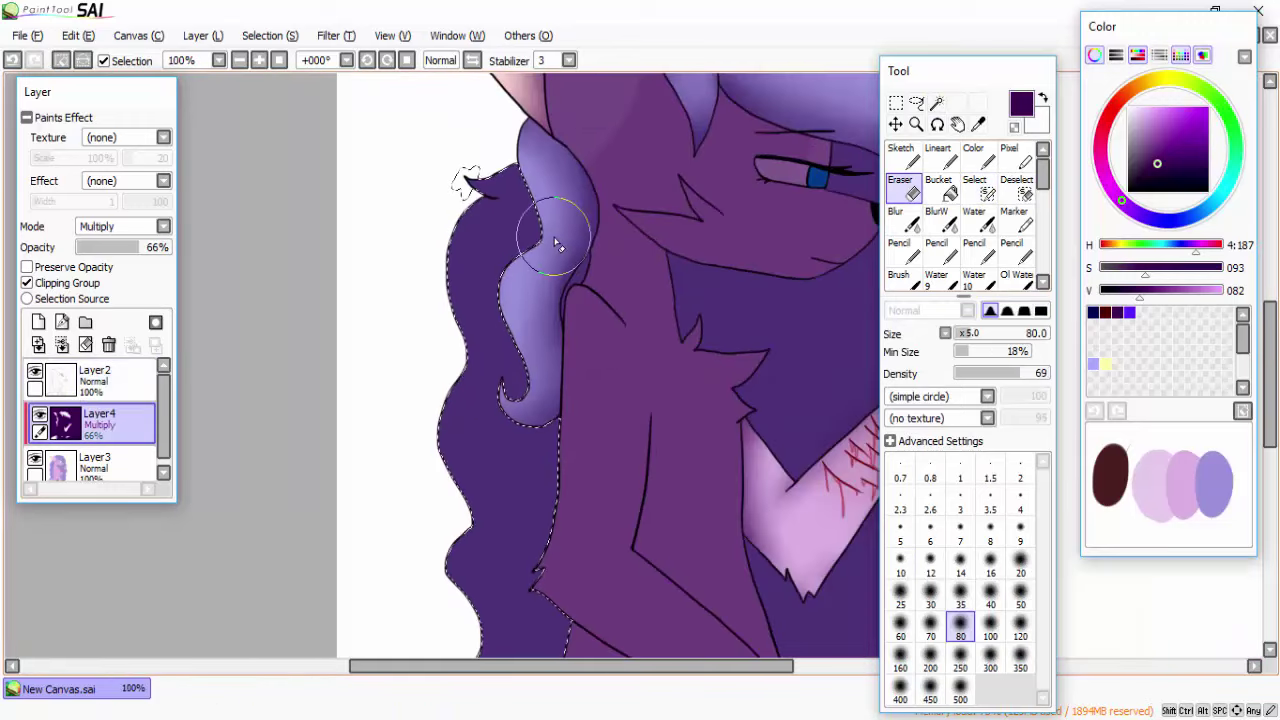
left_click_drag(557, 243, 489, 249)
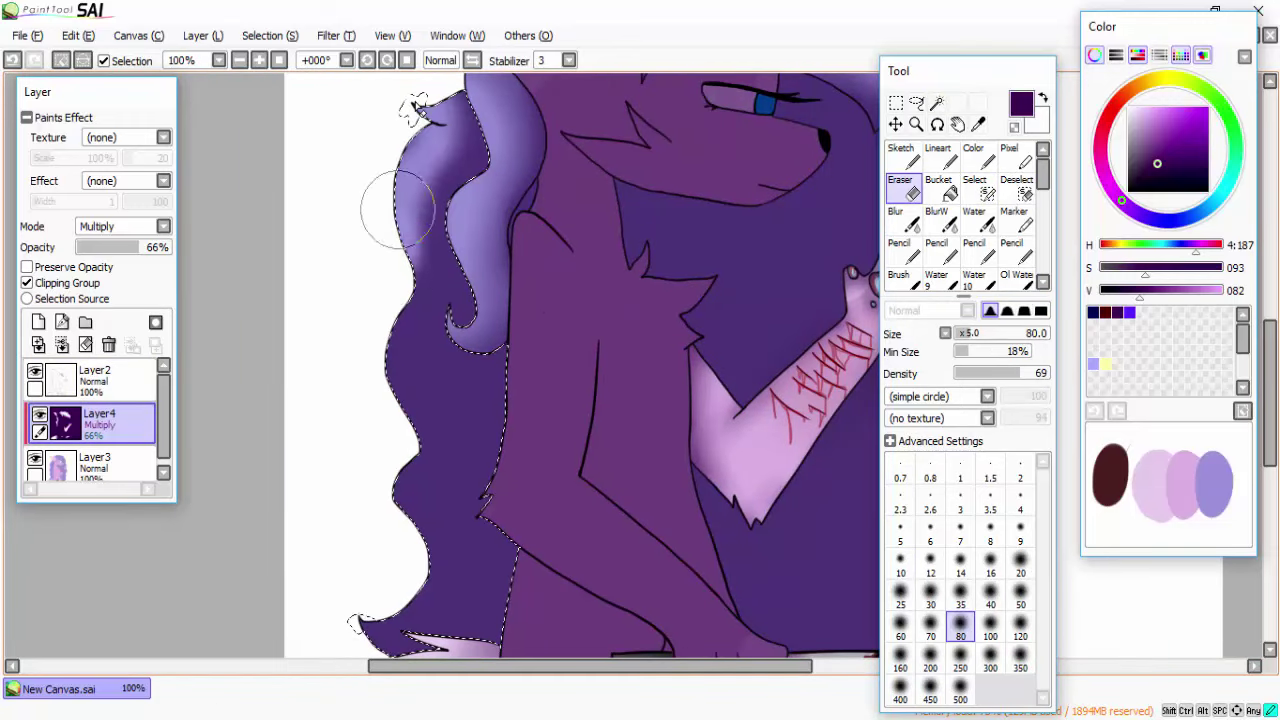
mouse_move(398, 208)
left_mouse_down()
mouse_move(375, 371)
mouse_move(409, 498)
mouse_move(395, 580)
left_mouse_up()
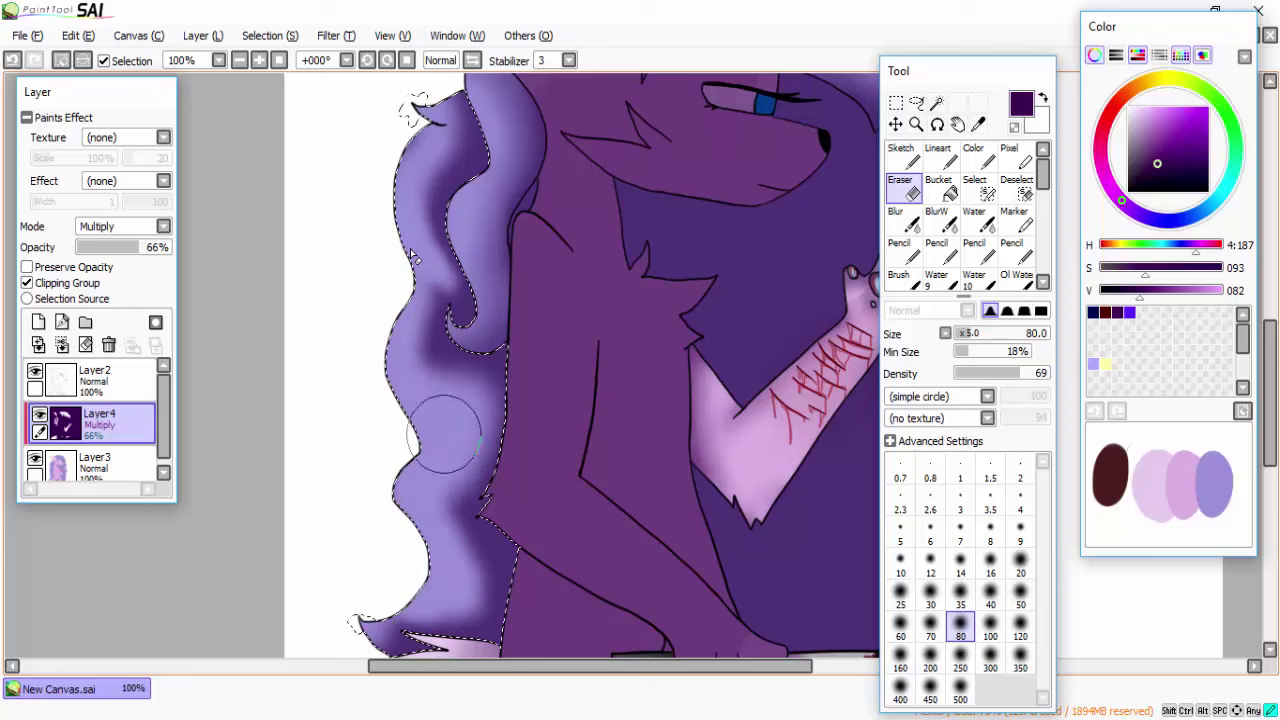
Step: Smooth the shadow transitions in the back hair with the BlurW brush at size 50
left_click(971, 166)
scroll(615, 401, "up", 2)
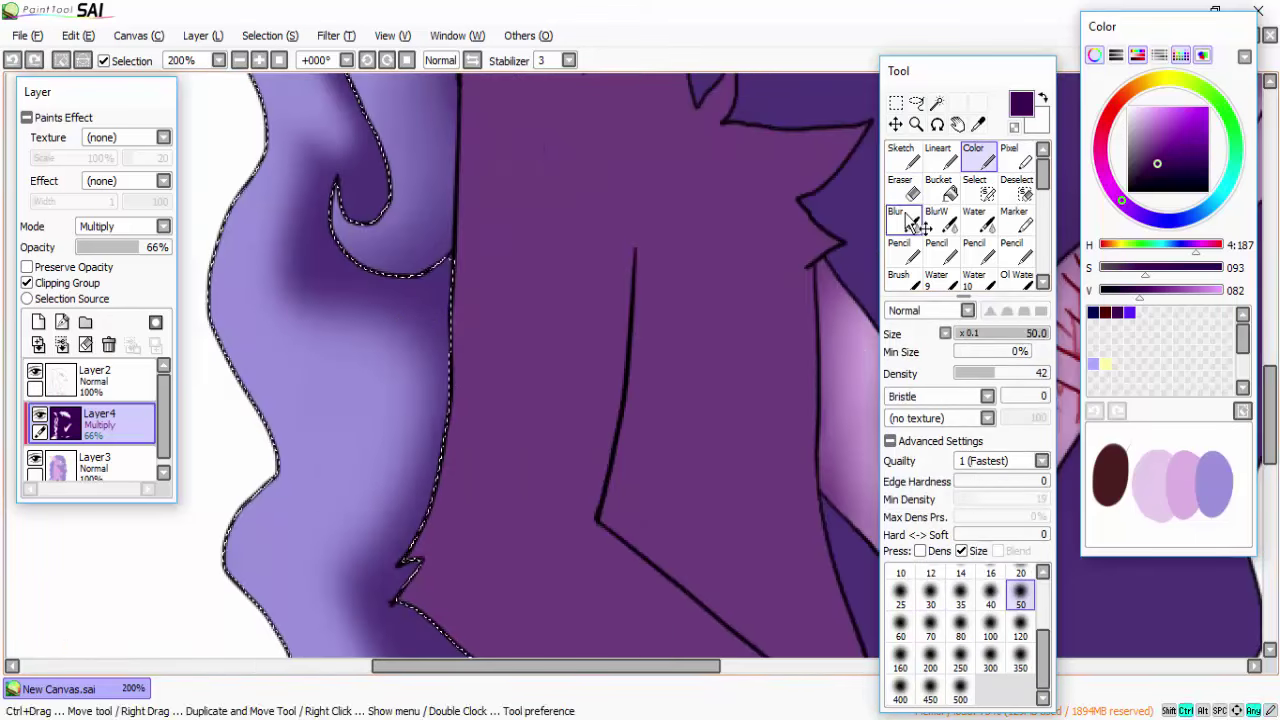
left_click(936, 216)
scroll(527, 350, "down", 3)
left_click_drag(458, 150, 482, 390)
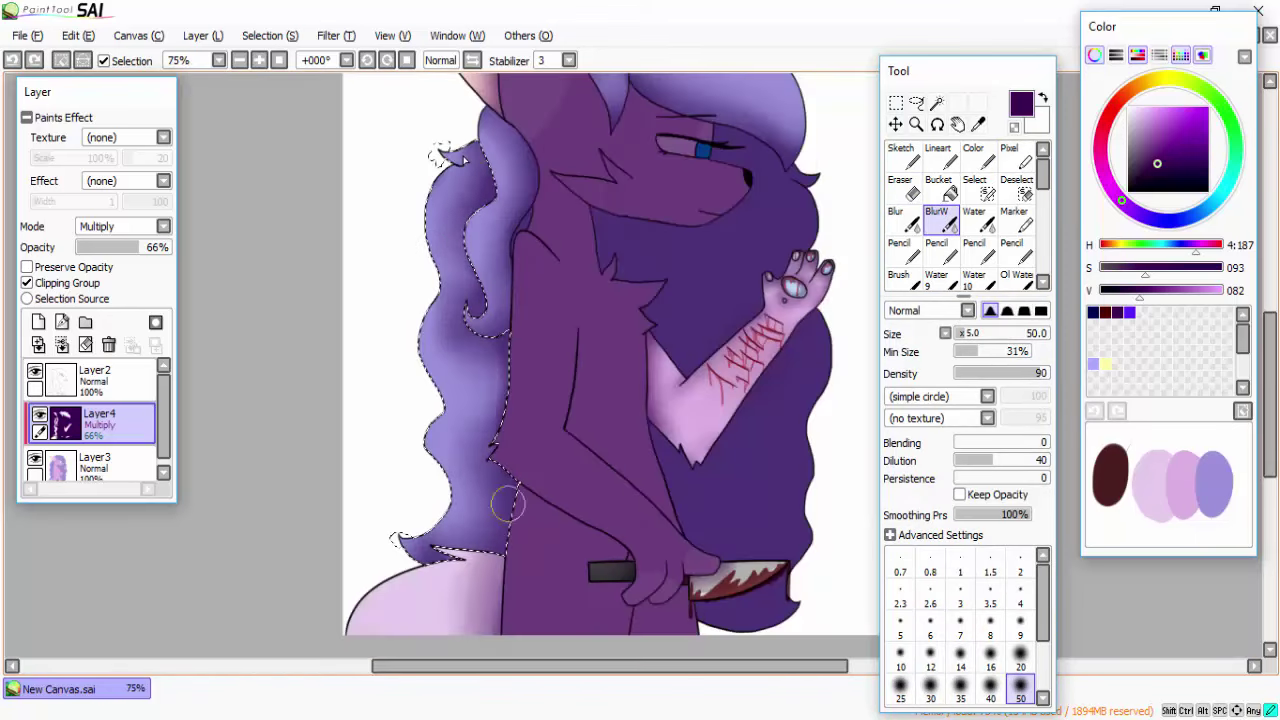
Step: Select the hair area in front of the body and behind the raised arm from Layer2 with the Magic Wand
scroll(540, 116, "down", 1)
left_click(100, 386)
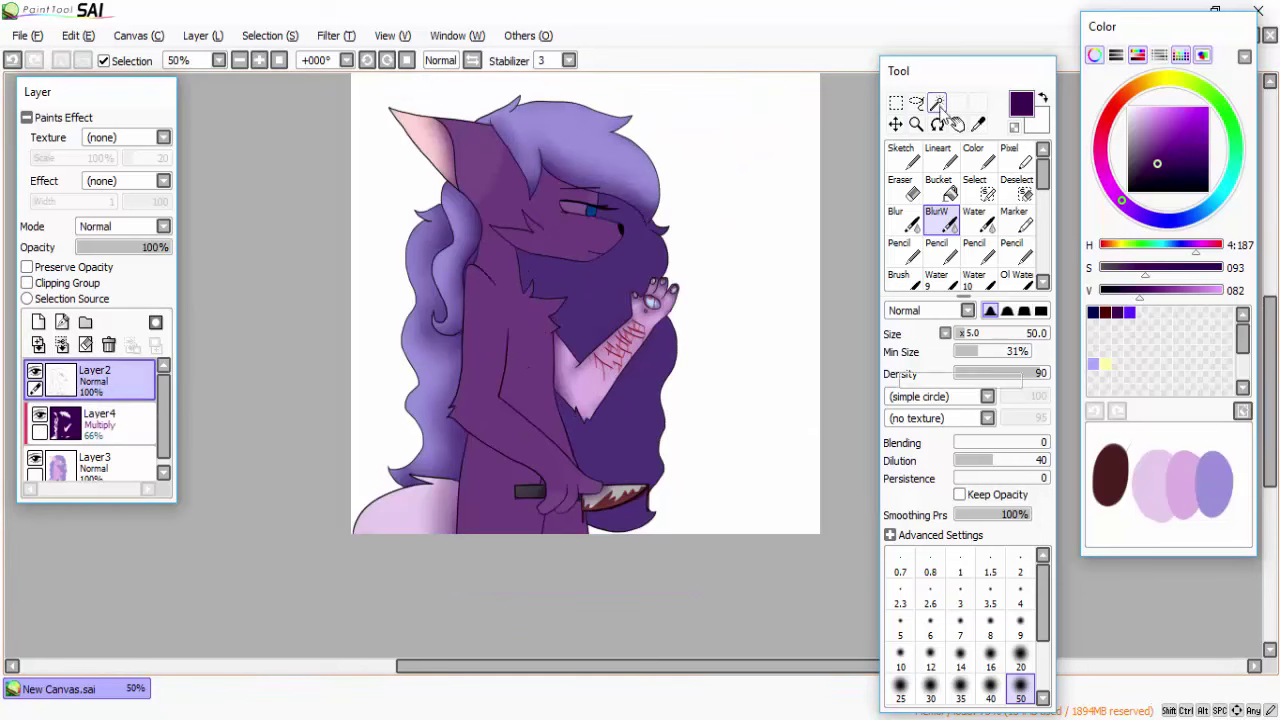
left_click(936, 103)
scroll(620, 250, "up", 1)
left_click(677, 263)
scroll(560, 389, "up", 1)
scroll(609, 392, "down", 1)
scroll(609, 392, "down", 1)
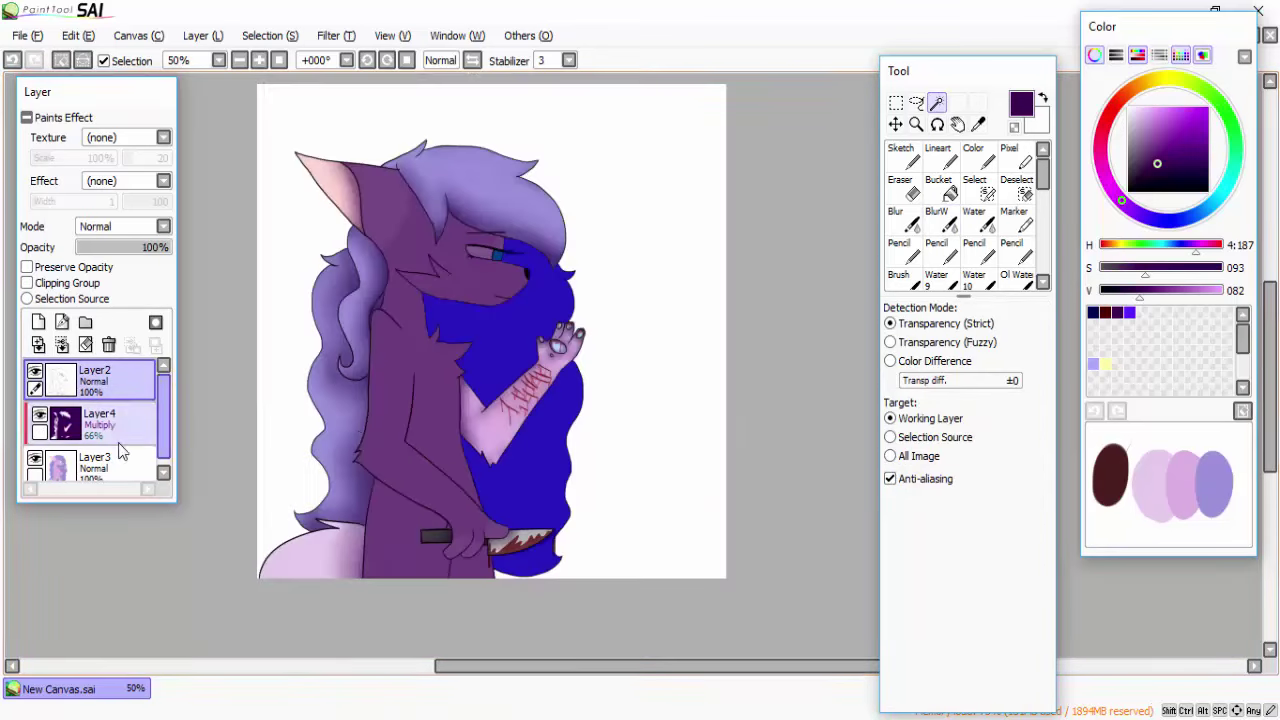
Step: Erase Layer4's shading inside the front hair, using soft Eraser sizes 40 and 60, keeping shadow around the muzzle, arm and knife
left_click(100, 422)
key("e")
scroll(340, 300, "up", 1)
mouse_move(378, 312)
left_mouse_down()
mouse_move(504, 318)
mouse_move(560, 270)
left_mouse_up()
left_click_drag(450, 375, 524, 335)
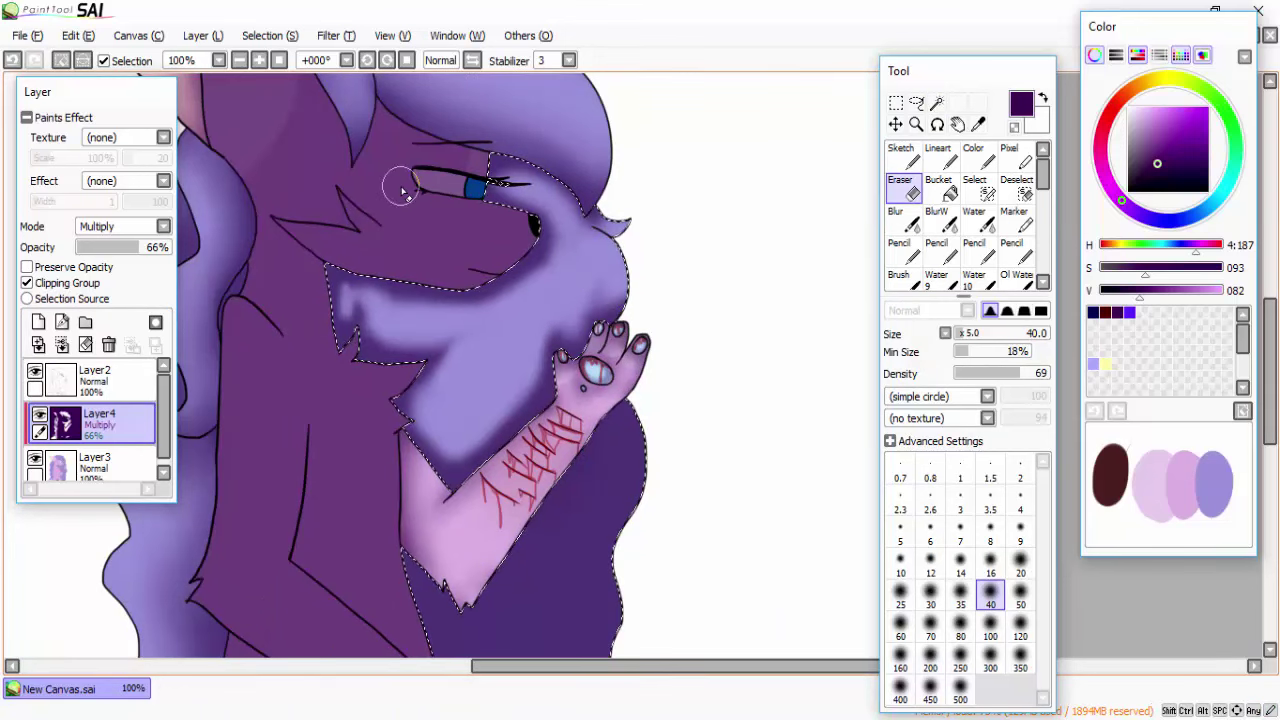
scroll(529, 257, "down", 1)
scroll(529, 177, "up", 3)
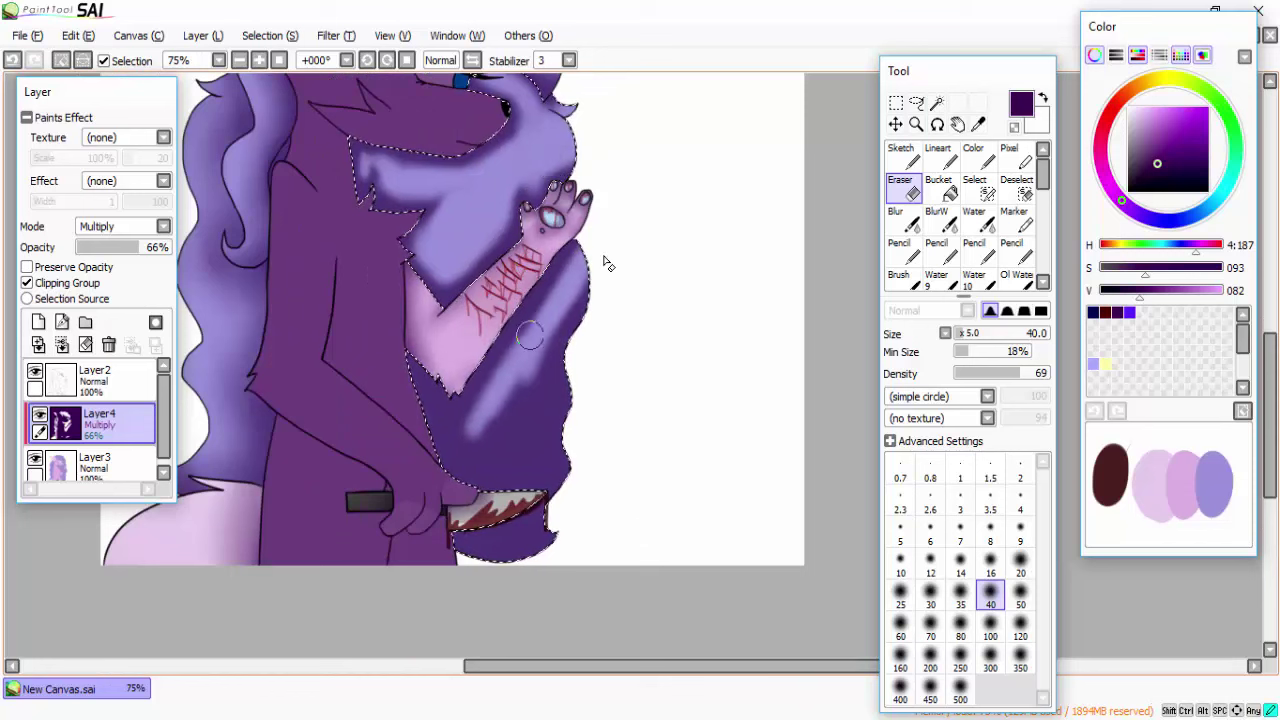
mouse_move(468, 459)
left_mouse_down()
mouse_move(494, 435)
mouse_move(560, 339)
mouse_move(560, 460)
left_mouse_up()
key("bracketleft")
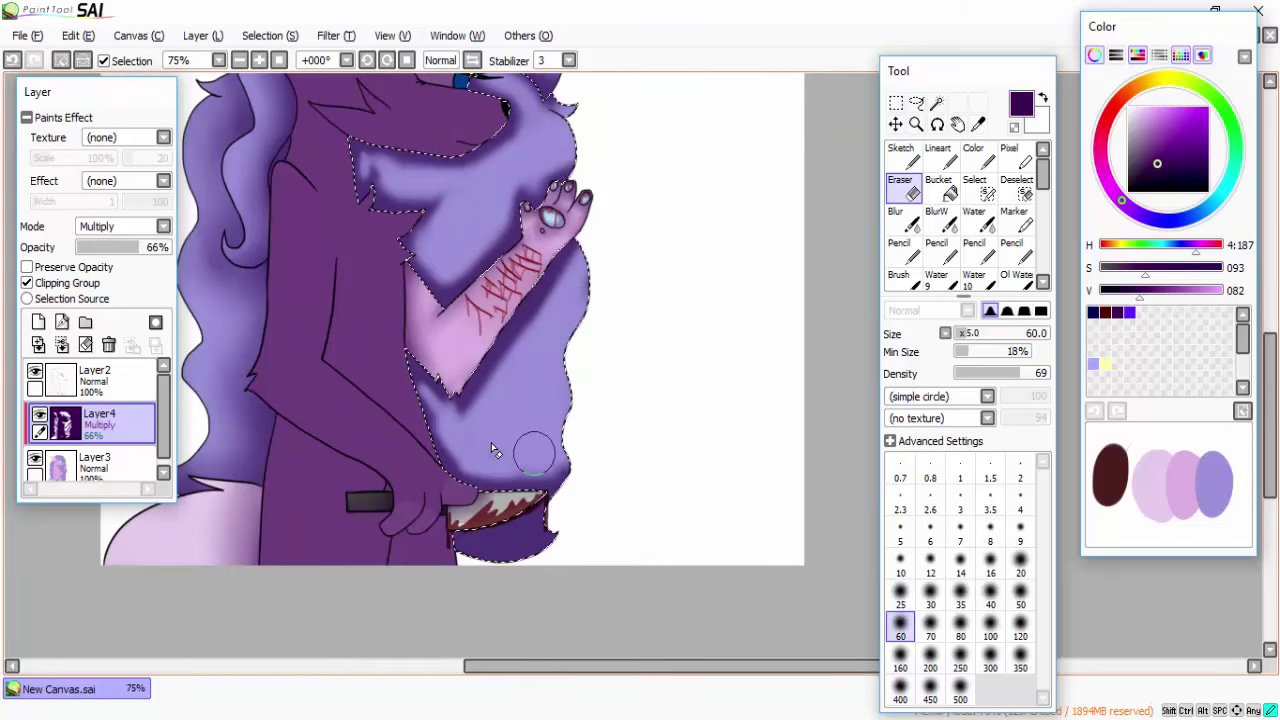
left_click_drag(540, 545, 487, 543)
Step: Blend the front hair's shadow edges around the muzzle, chest and arm with the BlurW brush at size 60
key("b")
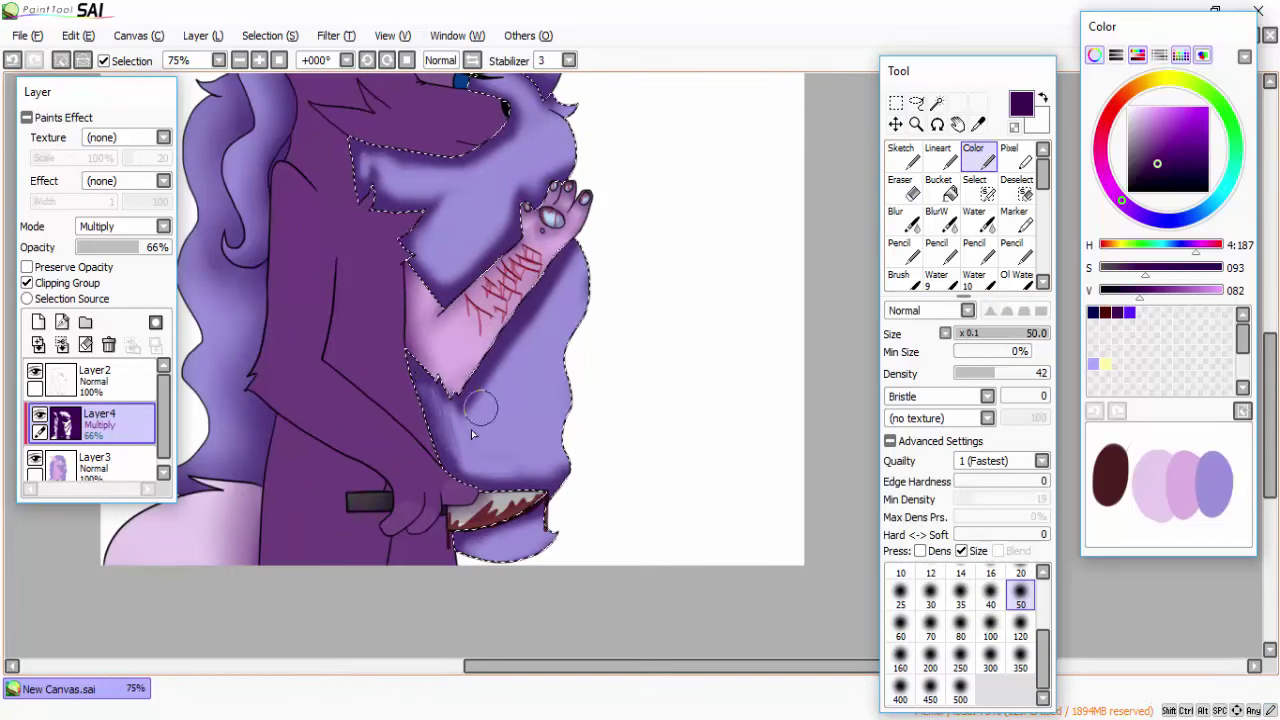
key("n")
mouse_move(417, 374)
left_mouse_down()
mouse_move(520, 300)
mouse_move(400, 190)
mouse_move(563, 148)
left_mouse_up()
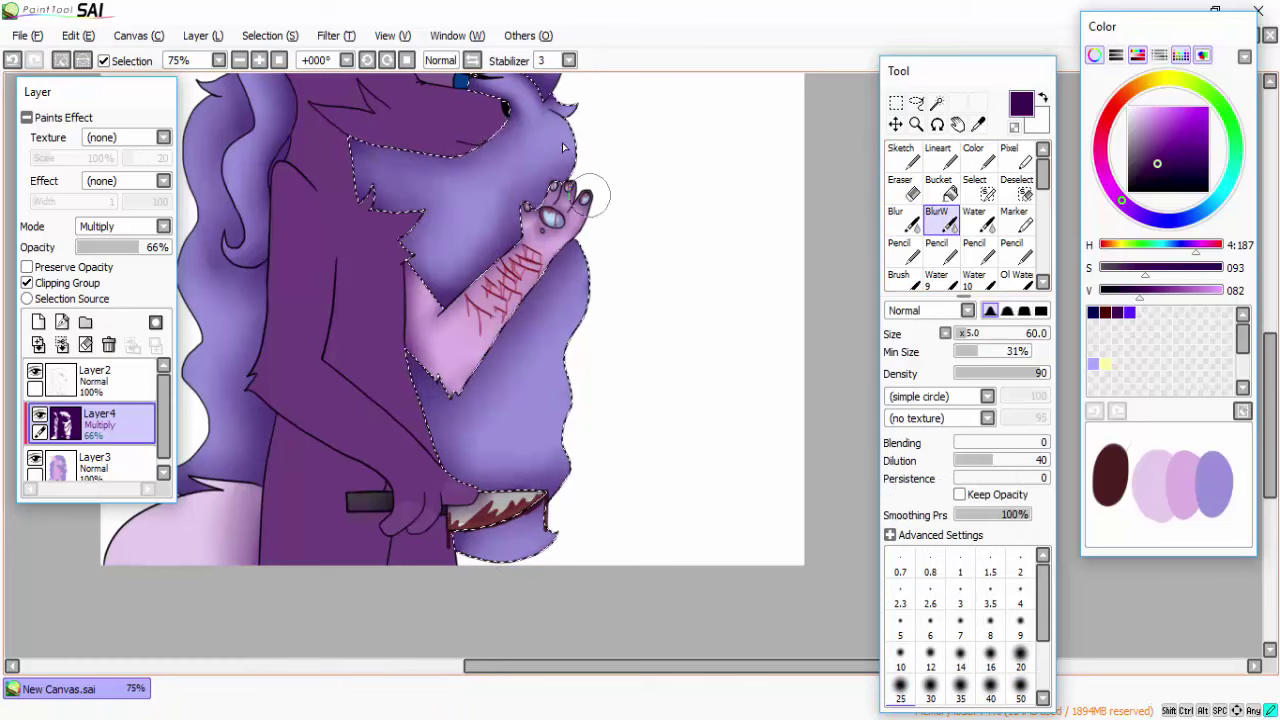
Step: Select the character's head, torso and lowered arm from Layer2, filling gaps along the lineart with the Select brush at size 10
scroll(563, 148, "up", 2)
scroll(543, 271, "up", 1)
left_click(95, 378)
key("s")
scroll(548, 380, "up", 1)
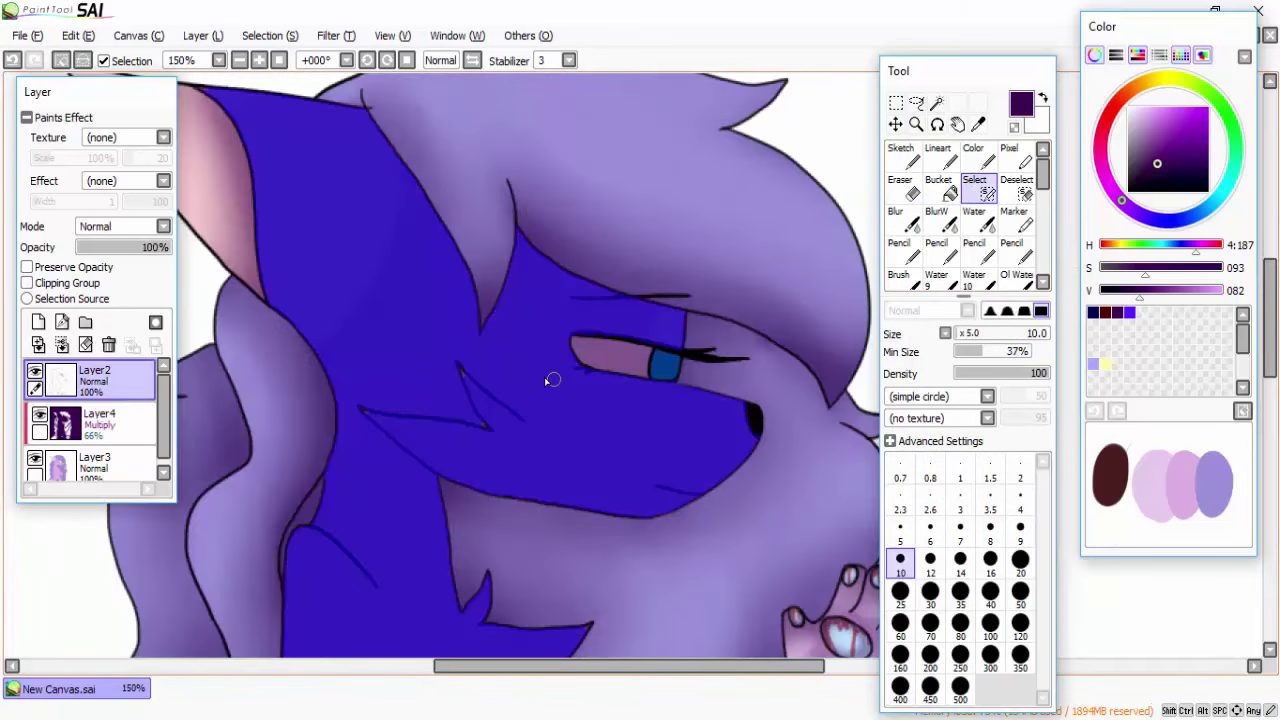
scroll(551, 380, "down", 1)
scroll(331, 165, "up", 5)
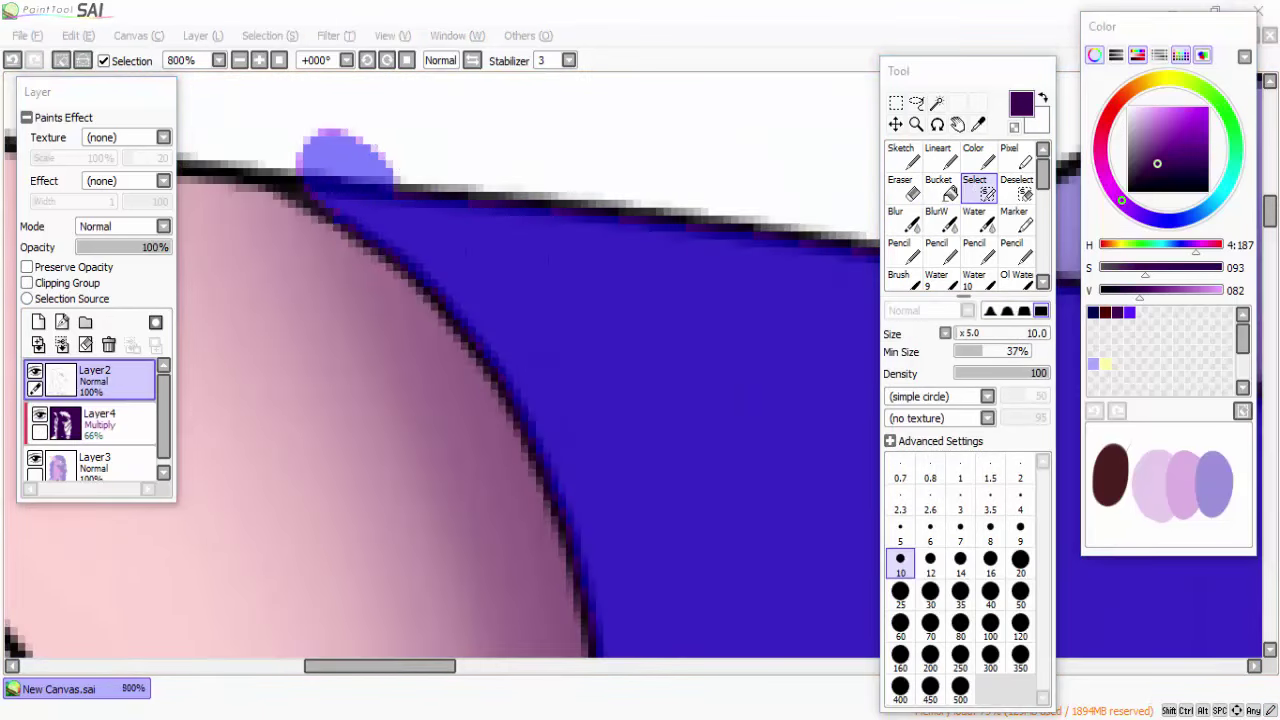
scroll(537, 243, "down", 4)
scroll(526, 466, "down", 1)
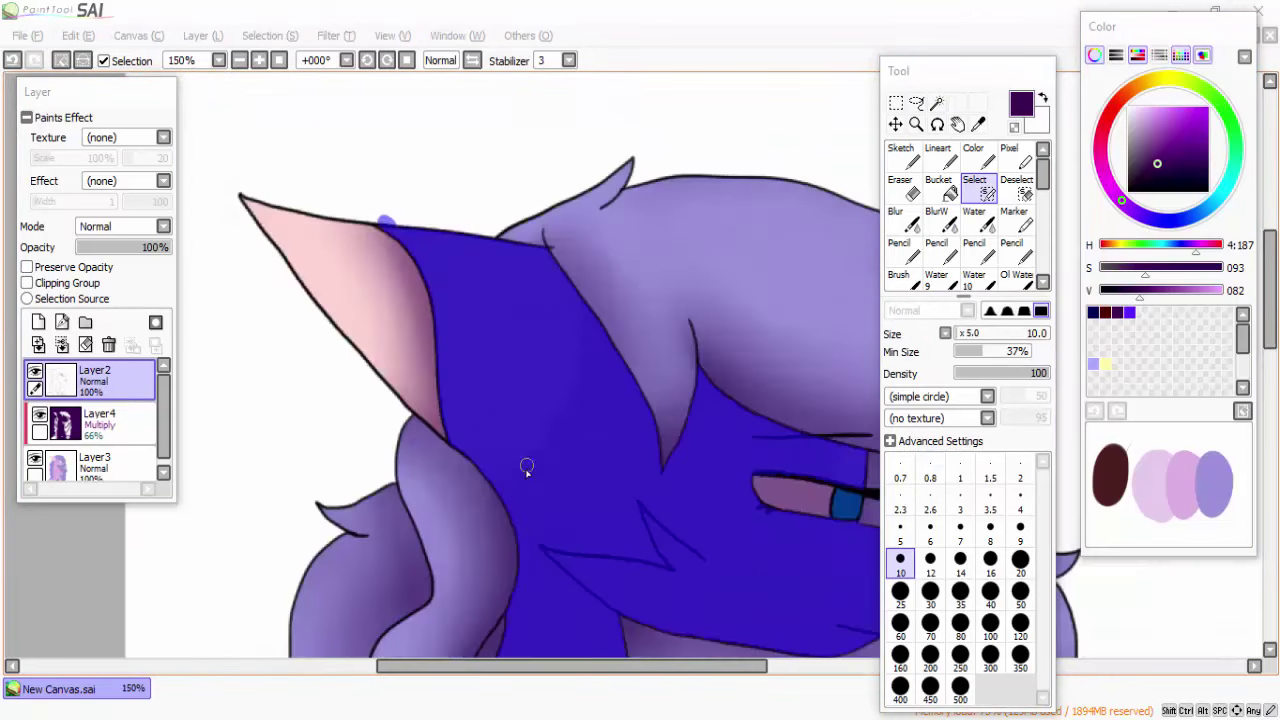
scroll(503, 286, "down", 2)
scroll(544, 363, "up", 6)
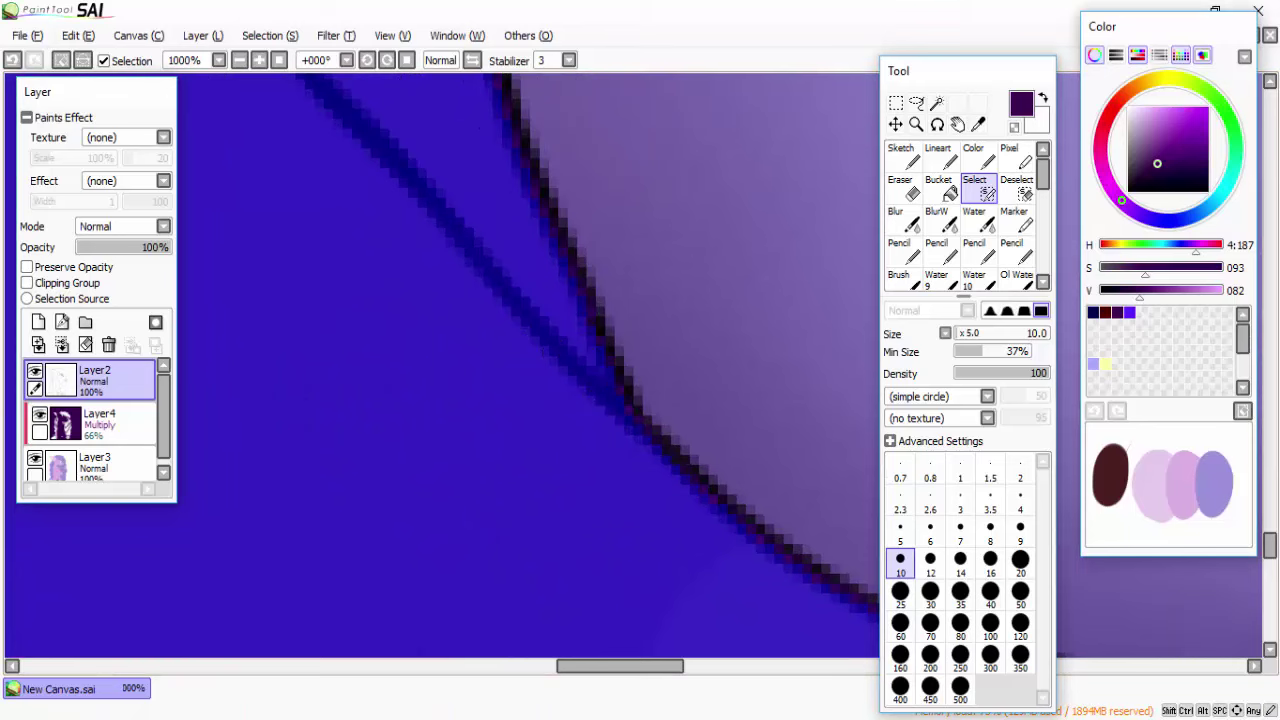
scroll(450, 300, "down", 8)
Step: Erase Layer4's shading inside the lowered arm and hand with the size 60 Eraser and smooth it with BlurW at size 50
left_click(95, 420)
key("e")
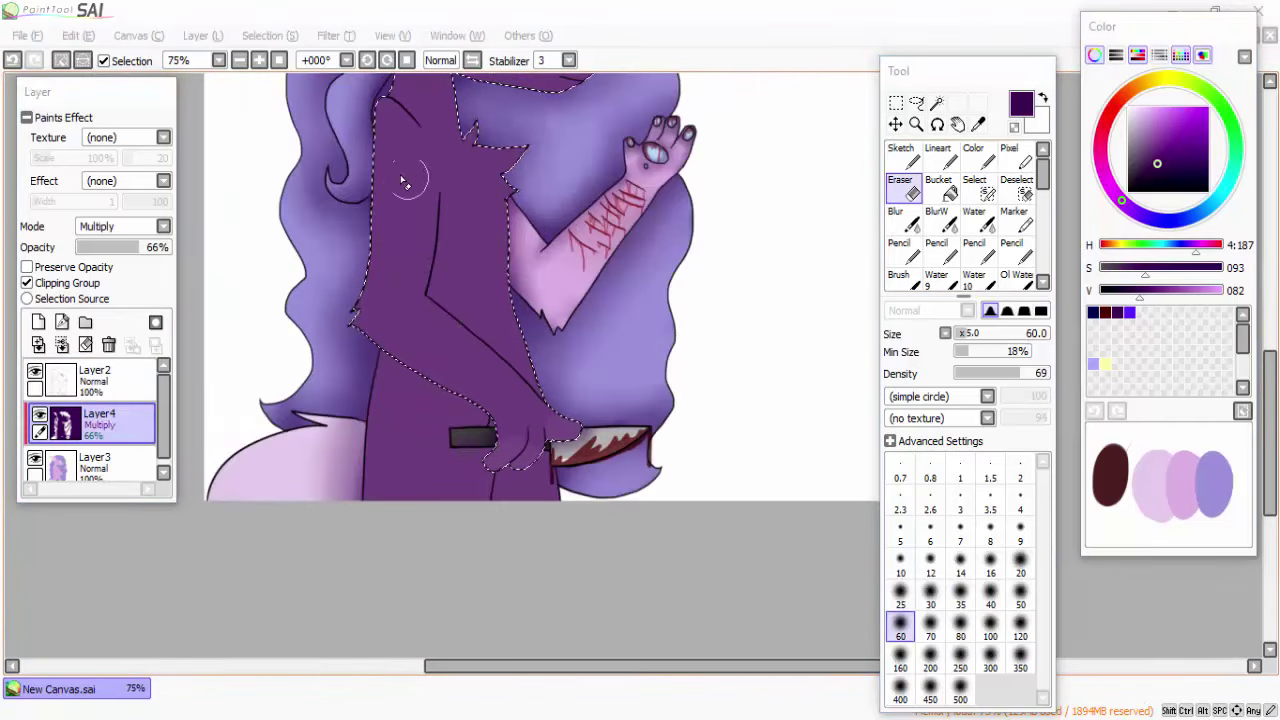
left_click_drag(396, 240, 402, 155)
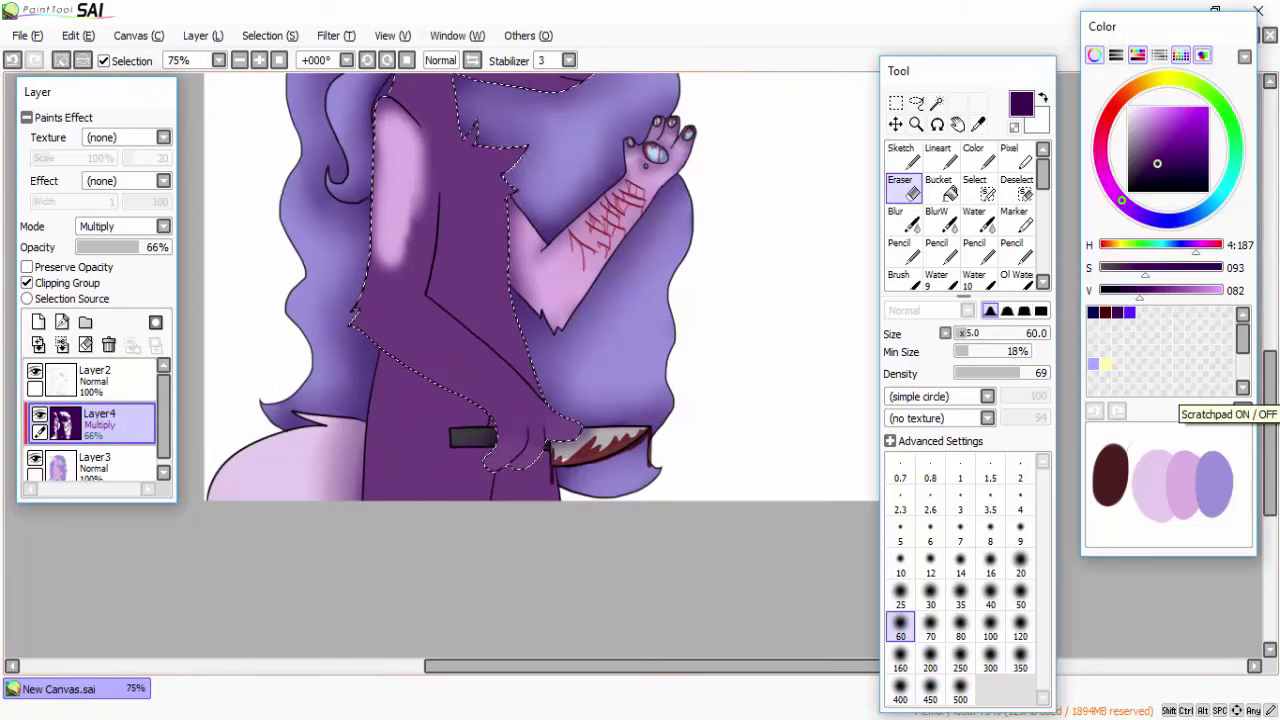
left_click_drag(372, 318, 442, 370)
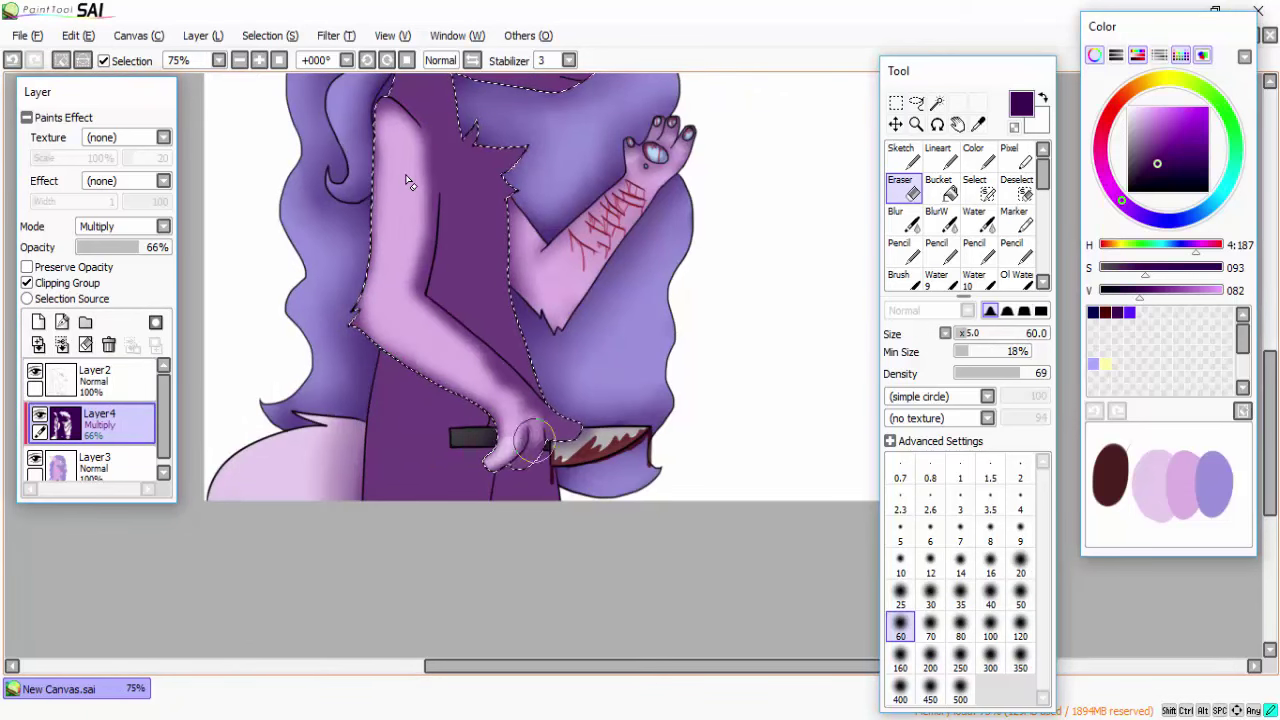
left_click(936, 215)
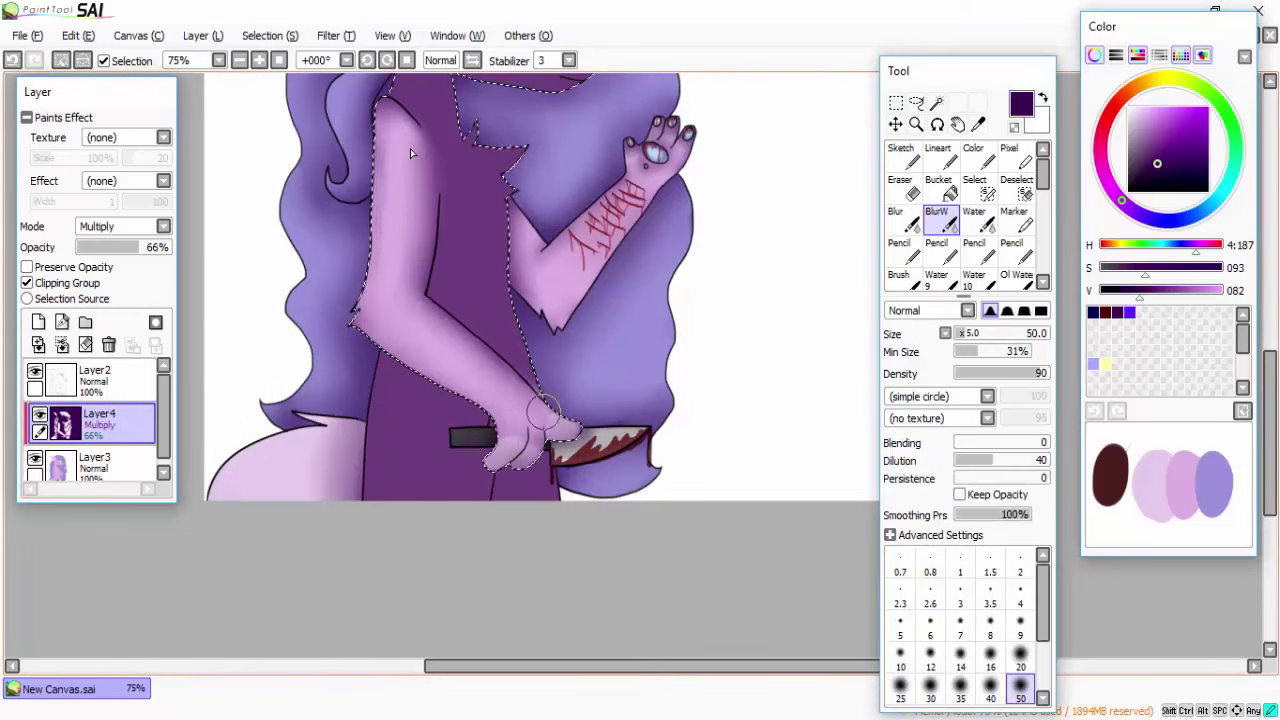
key("ctrl+d")
scroll(558, 320, "up", 1)
key("ctrl+z")
Step: Erase Layer4's shading on the lit parts of the ear, face, neck and torso with the Eraser at size 60
key("e")
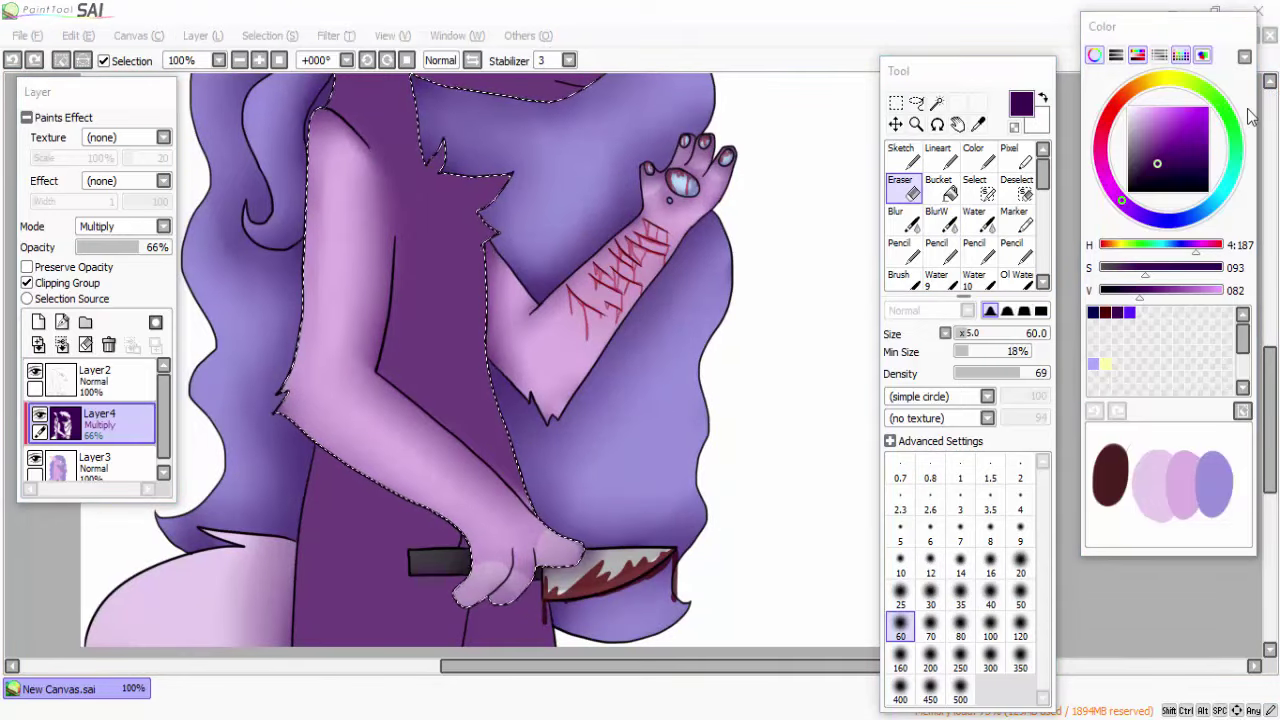
scroll(400, 300, "down", 2)
scroll(371, 163, "up", 3)
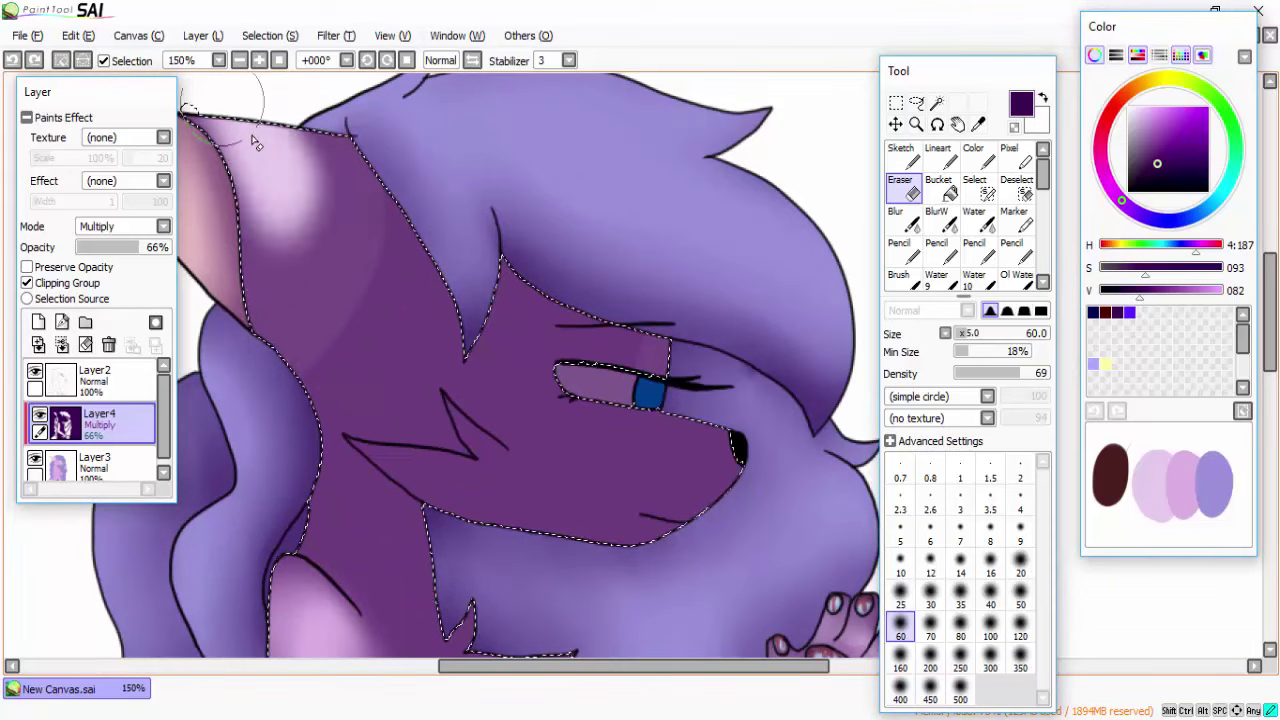
mouse_move(363, 347)
left_mouse_down()
mouse_move(301, 326)
mouse_move(390, 358)
mouse_move(530, 506)
mouse_move(490, 490)
mouse_move(494, 447)
mouse_move(563, 506)
mouse_move(677, 506)
mouse_move(543, 443)
left_mouse_up()
scroll(540, 340, "up", 2)
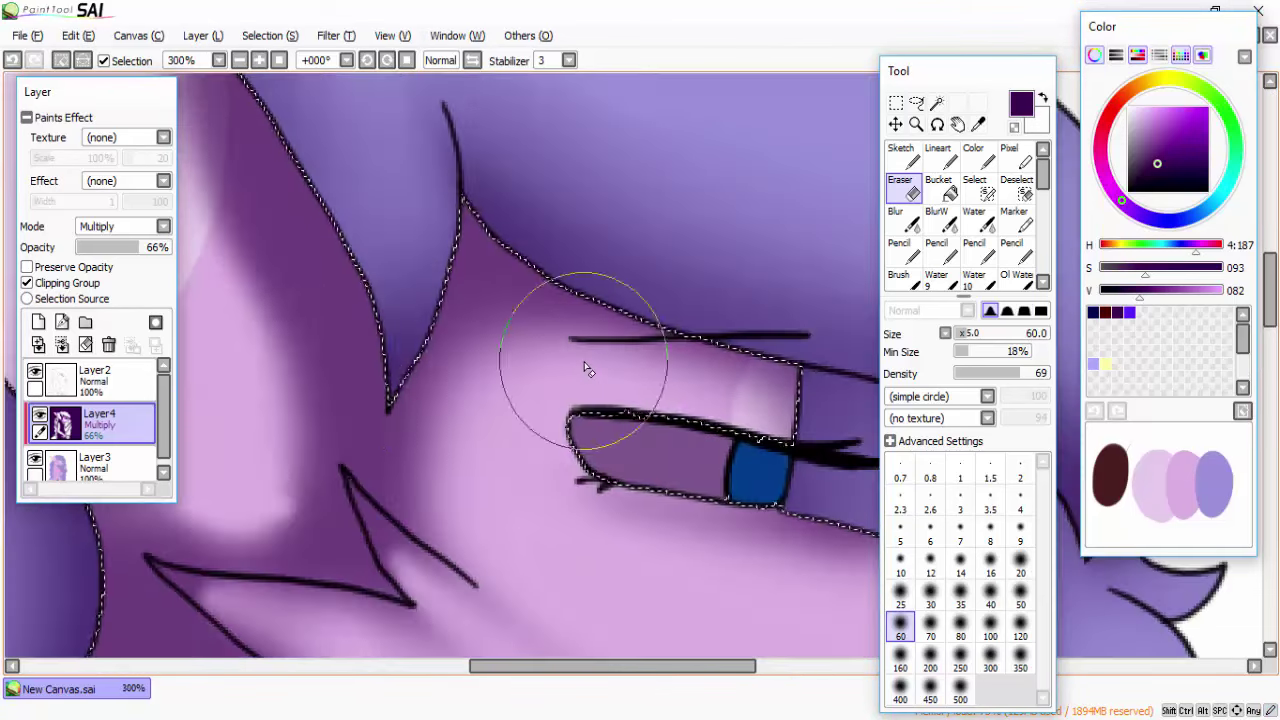
mouse_move(543, 357)
left_mouse_down()
mouse_move(485, 345)
mouse_move(740, 490)
left_mouse_up()
scroll(580, 445, "down", 2)
mouse_move(580, 445)
left_mouse_down()
mouse_move(517, 503)
mouse_move(452, 482)
left_mouse_up()
scroll(452, 482, "down", 2)
scroll(440, 330, "up", 1)
mouse_move(470, 370)
left_mouse_down()
mouse_move(414, 257)
mouse_move(423, 410)
mouse_move(463, 497)
left_mouse_up()
Step: Blend the shadow edges on the ear, face, neck and torso with the BlurW brush at size 50
key("c")
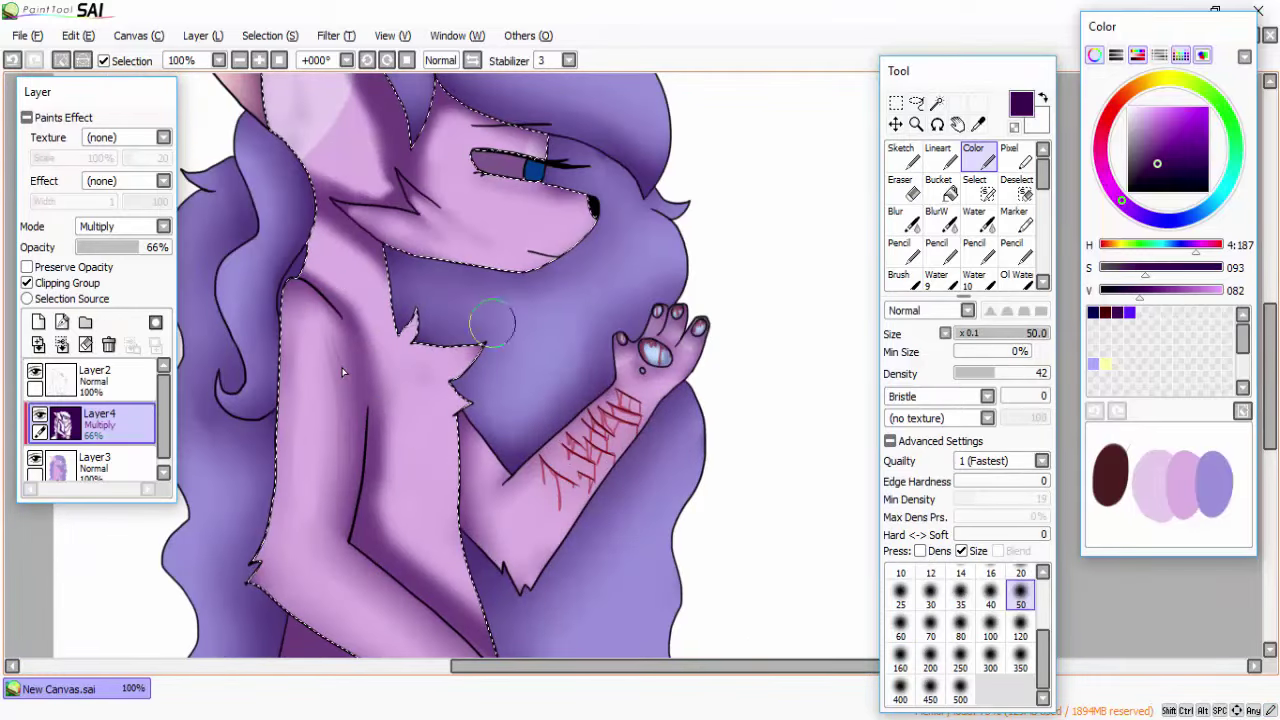
left_click(936, 220)
scroll(383, 210, "up", 2)
scroll(658, 318, "down", 2)
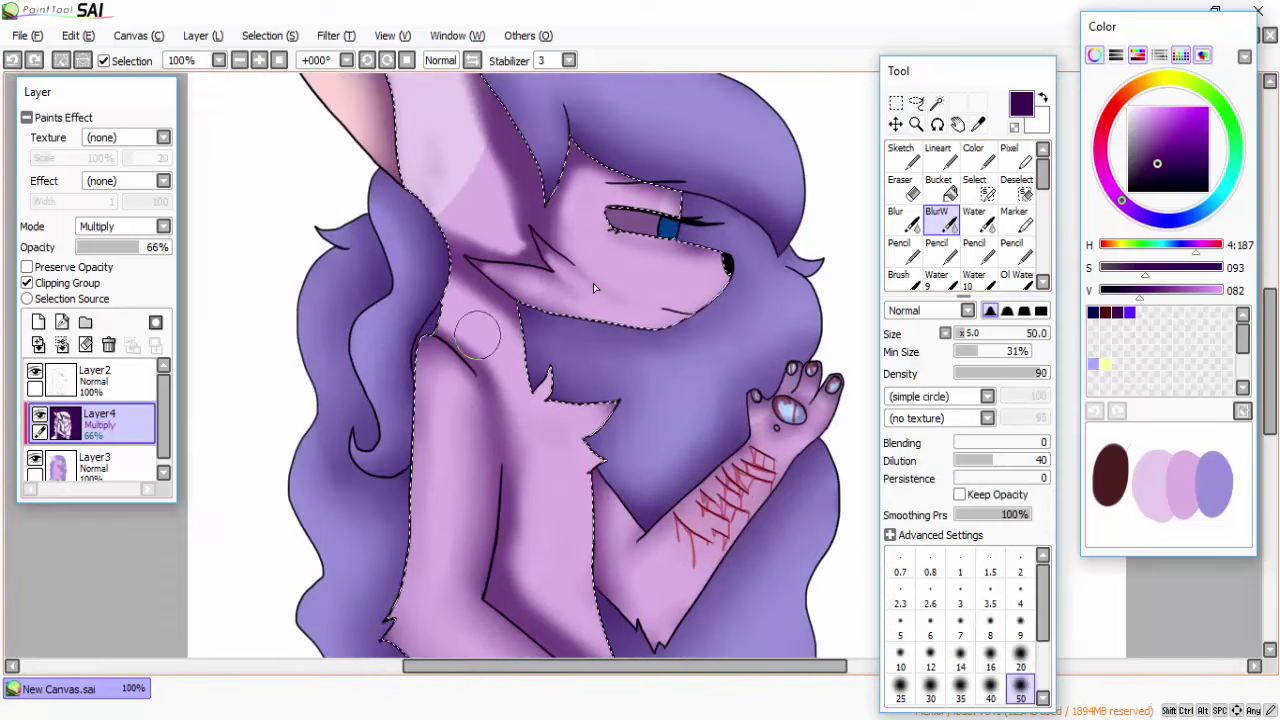
scroll(520, 330, "down", 3)
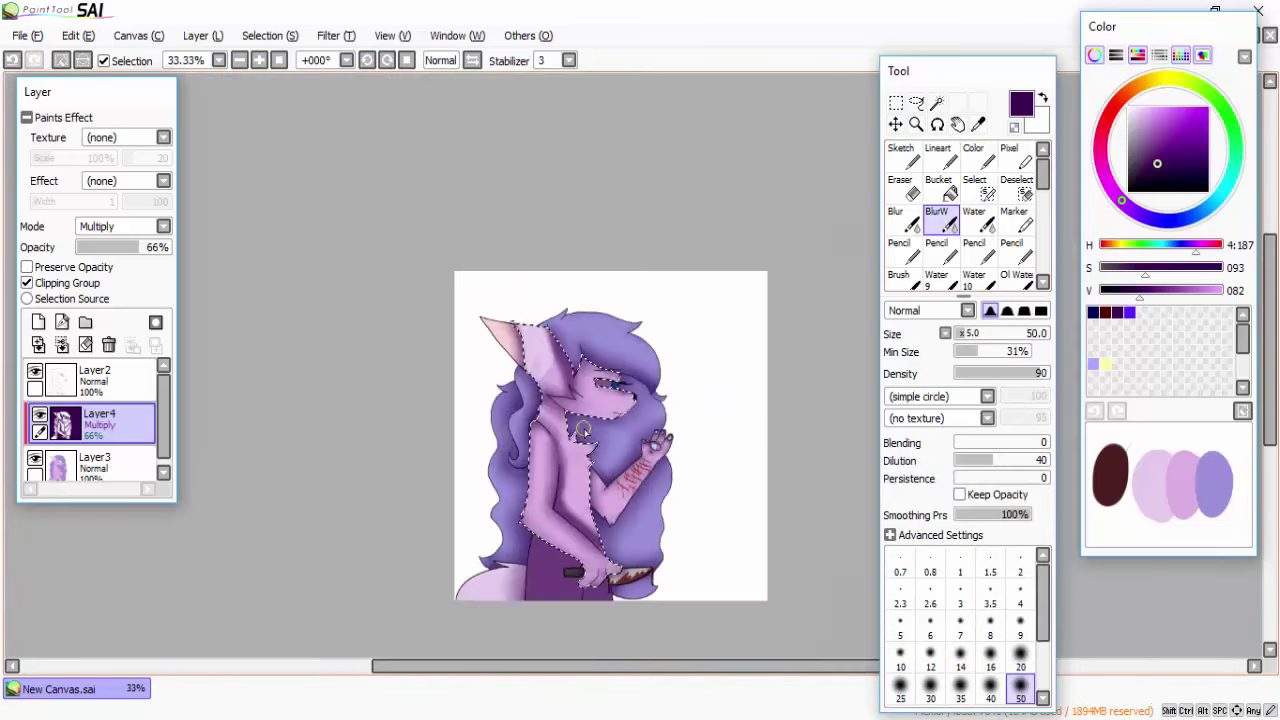
scroll(480, 350, "up", 3)
scroll(449, 378, "down", 1)
mouse_move(449, 378)
left_mouse_down()
mouse_move(517, 405)
mouse_move(518, 352)
left_mouse_up()
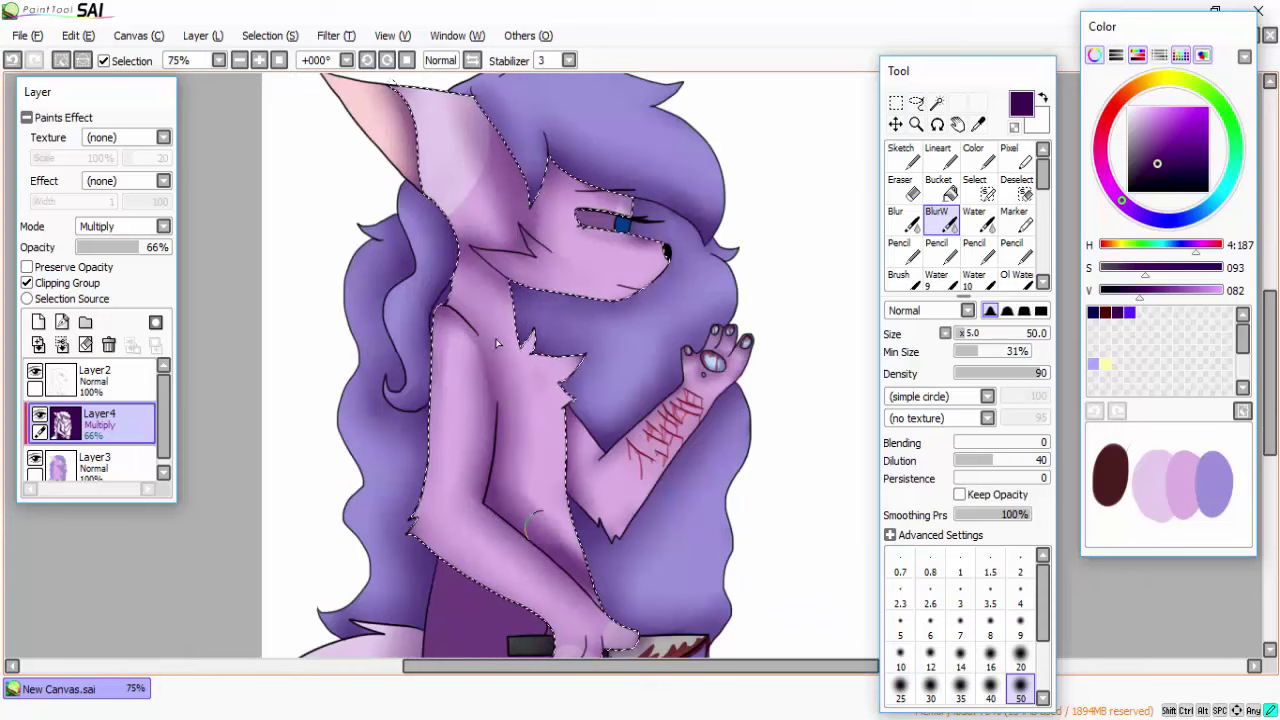
Step: Reduce Layer4's opacity to 48% and erase its shading from the eye white and iris, selected with the Magic Wand
scroll(623, 381, "up", 1)
scroll(618, 258, "up", 2)
left_click(618, 258)
scroll(618, 258, "up", 2)
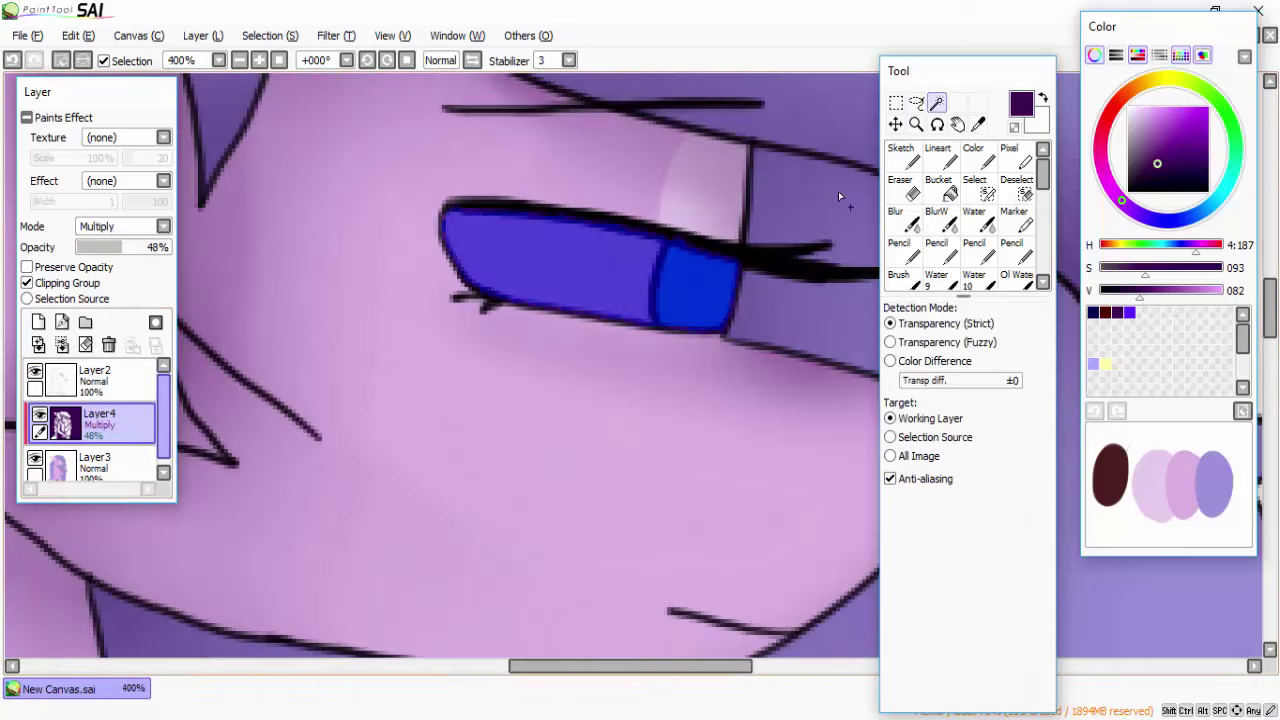
key("e")
mouse_move(606, 375)
left_mouse_down()
mouse_move(471, 214)
mouse_move(586, 186)
left_mouse_up()
scroll(586, 186, "down", 4)
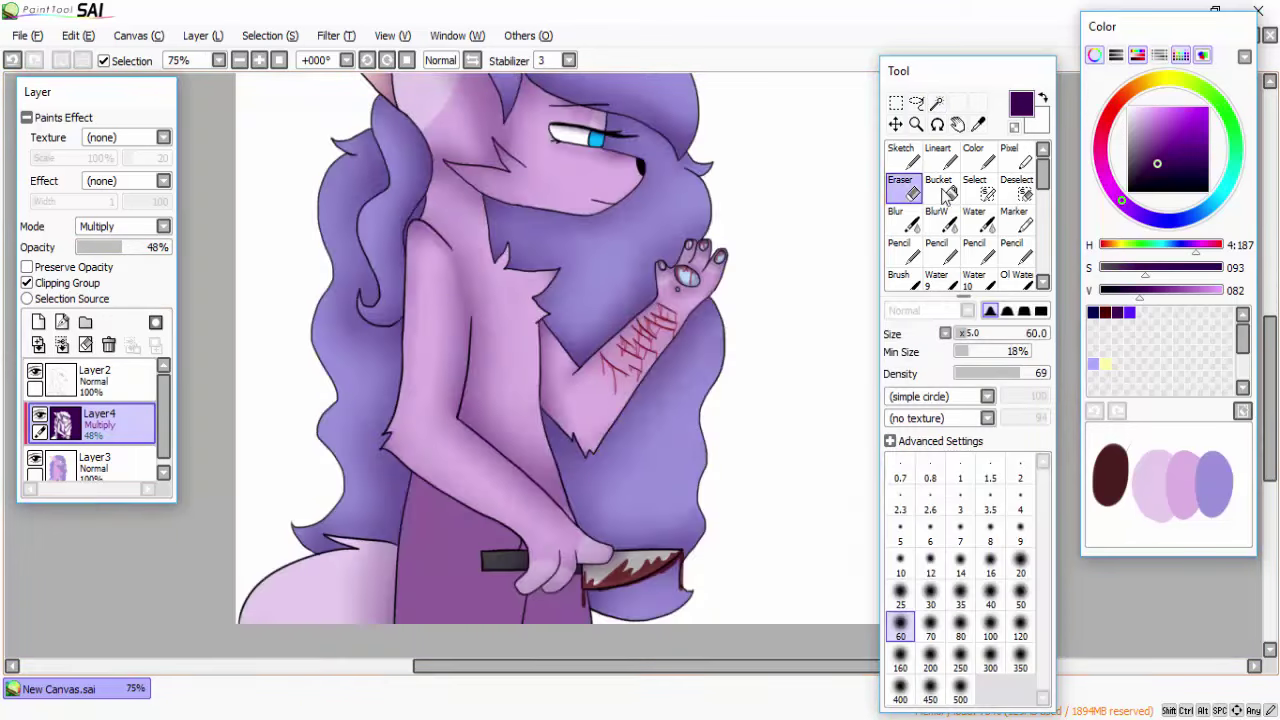
Step: Select the legs from Layer2 with the Magic Wand, then erase their lit areas on Layer4 and blend with BlurW at size 50
left_click(94, 380)
left_click(936, 103)
scroll(465, 428, "up", 2)
scroll(465, 428, "down", 1)
left_click(470, 400)
key("e")
left_click(94, 424)
mouse_move(486, 371)
left_mouse_down()
mouse_move(440, 465)
mouse_move(513, 393)
left_mouse_up()
left_click(936, 218)
scroll(660, 333, "down", 2)
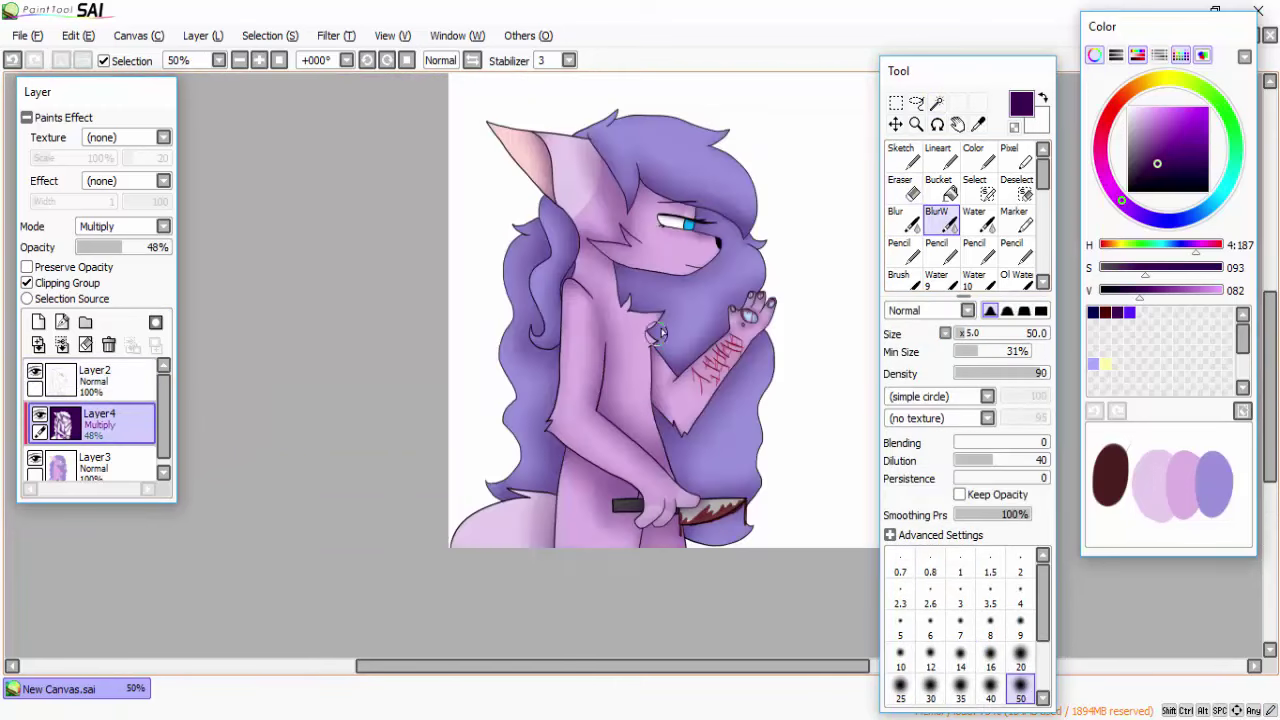
Step: Lower Layer4's opacity to 35% and add a clipped layer in Screen mode above it
left_click_drag(110, 252, 100, 250)
scroll(697, 221, "down", 3)
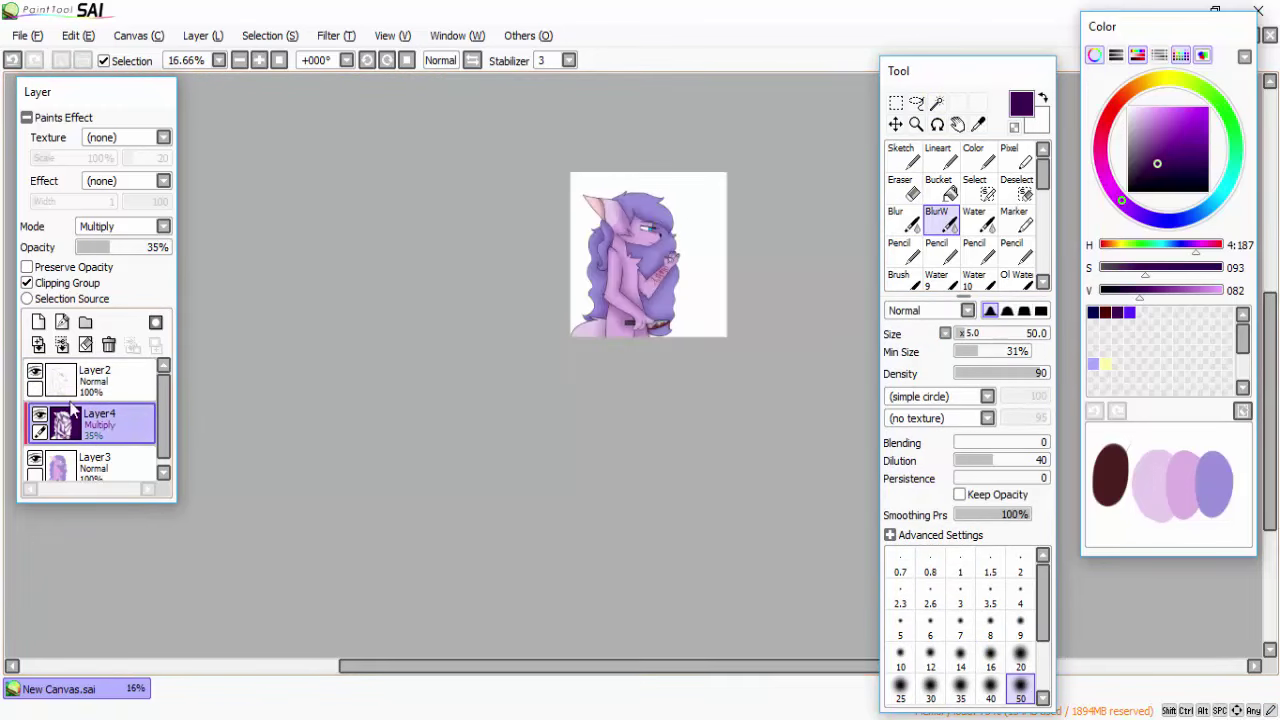
left_click(38, 321)
left_click(120, 226)
left_click(110, 264)
Step: Paint pale lilac highlights on the hair, face, ear, body, arms, tail and knife with the hard Pencil at size 40
key("c")
scroll(625, 300, "up", 3)
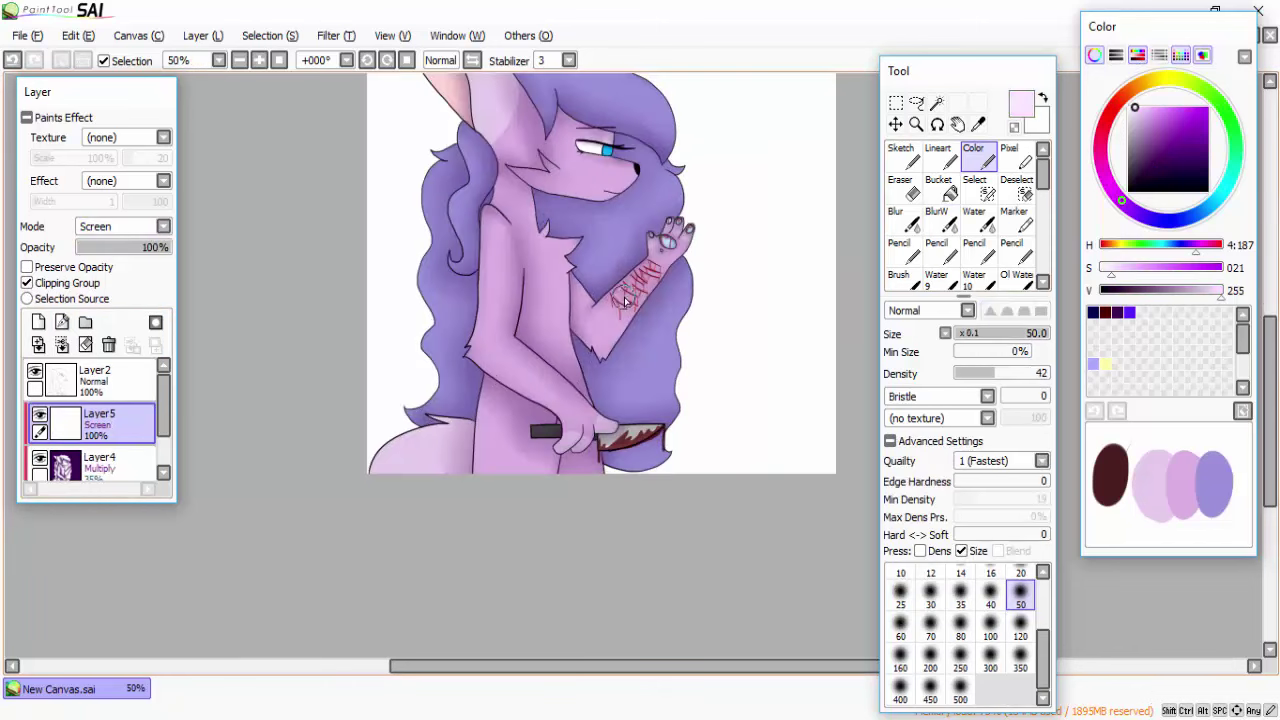
left_click(1013, 250)
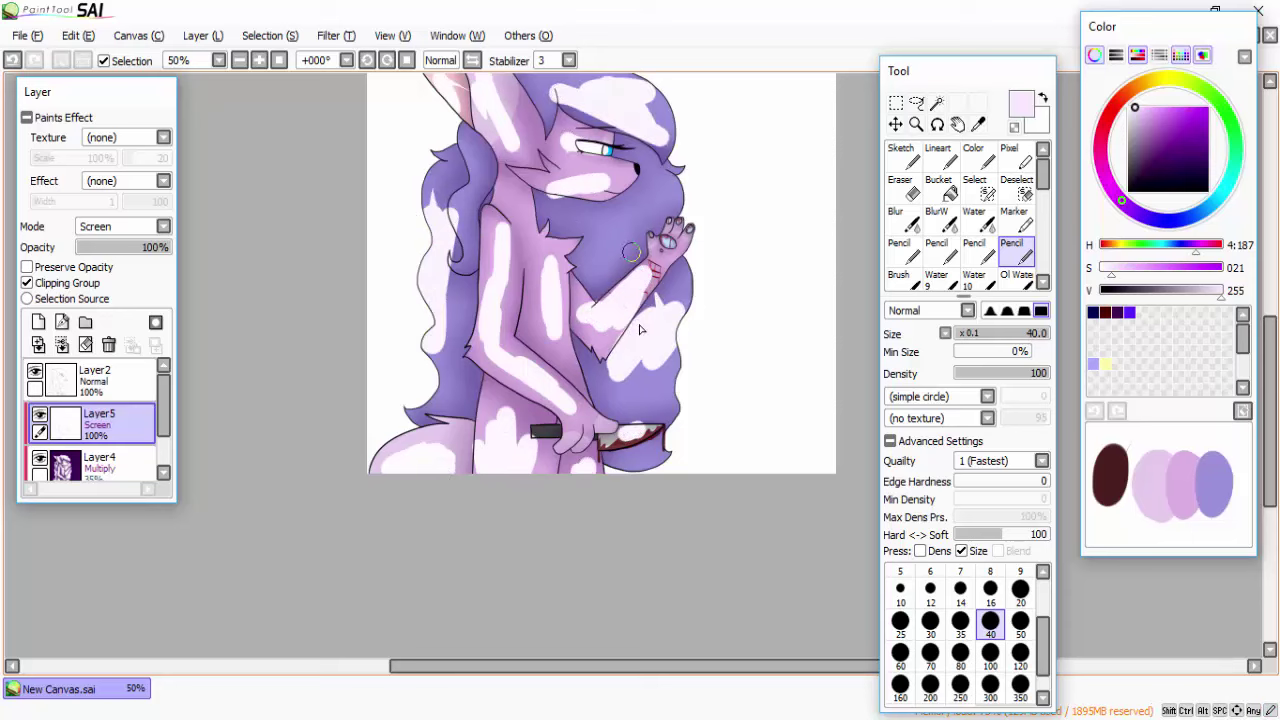
scroll(640, 328, "up", 1)
Step: Blur the Screen highlights across the body and hair with the BlurW brush, using sizes 50 and 100
key("b")
scroll(688, 262, "down", 3)
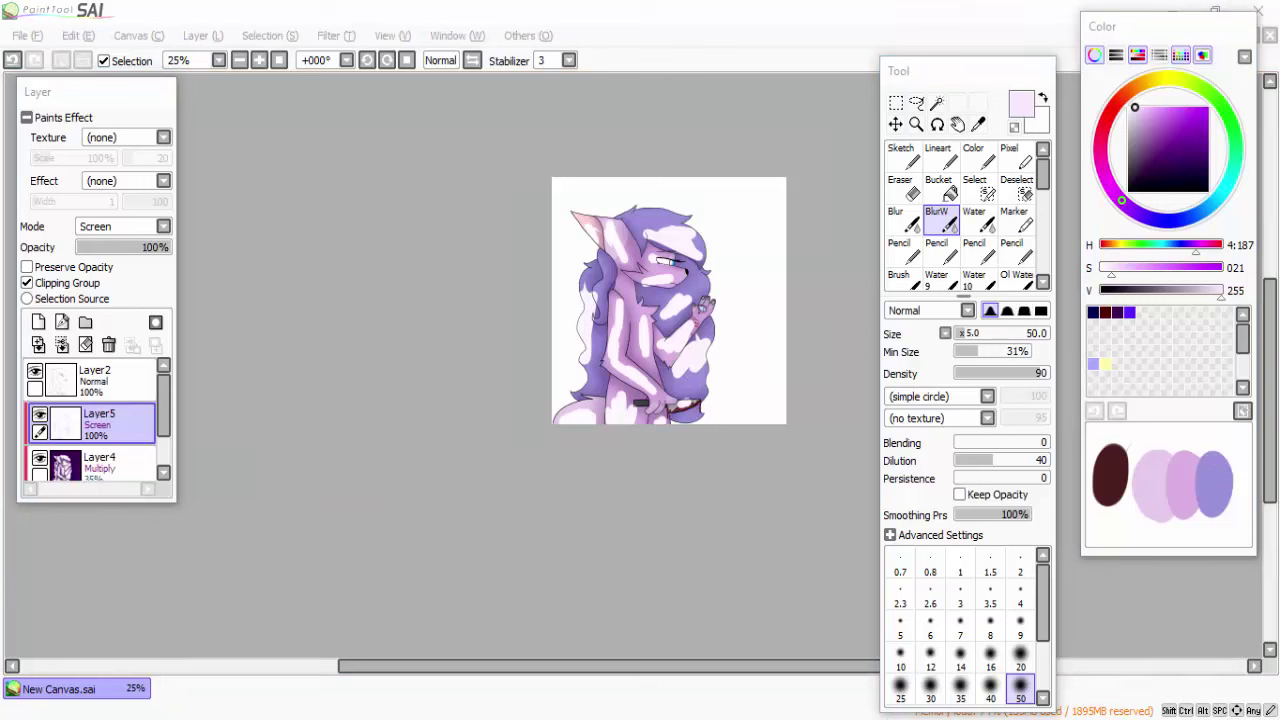
scroll(708, 354, "up", 2)
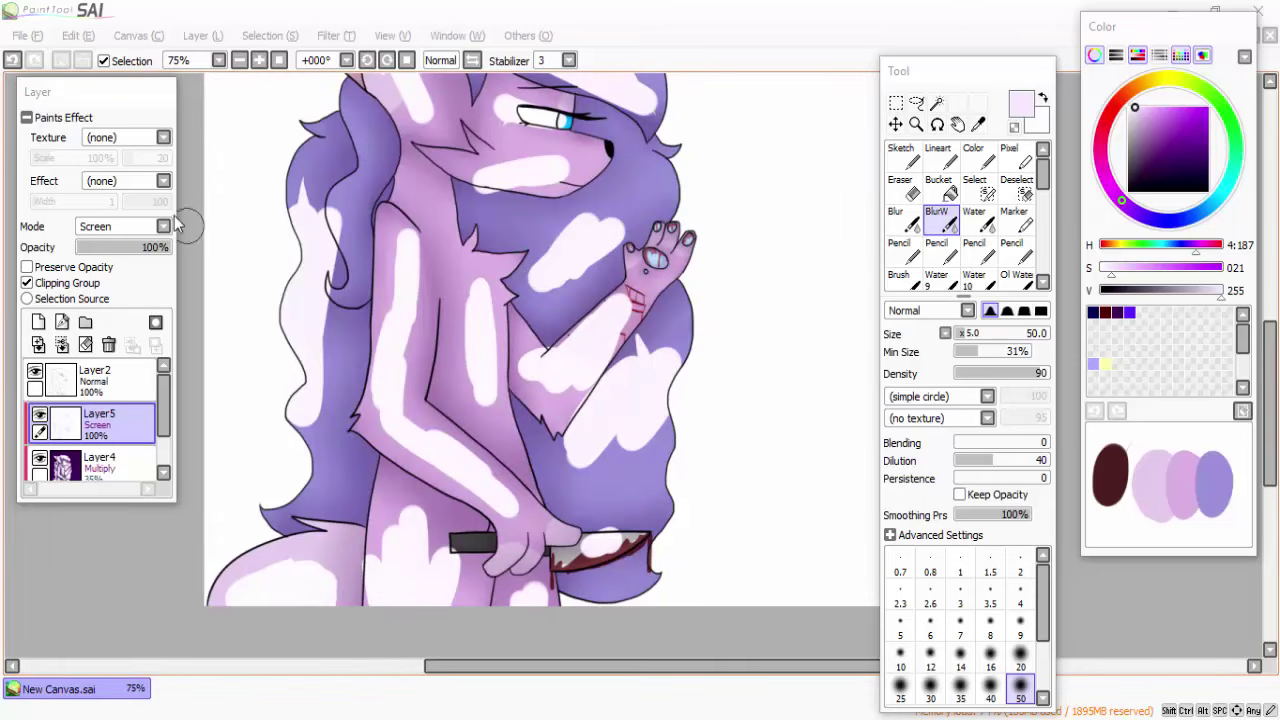
mouse_move(390, 261)
left_mouse_down()
mouse_move(300, 440)
mouse_move(550, 560)
mouse_move(480, 300)
left_mouse_up()
scroll(246, 211, "up", 3)
mouse_move(246, 211)
left_mouse_down()
mouse_move(330, 460)
mouse_move(560, 240)
left_mouse_up()
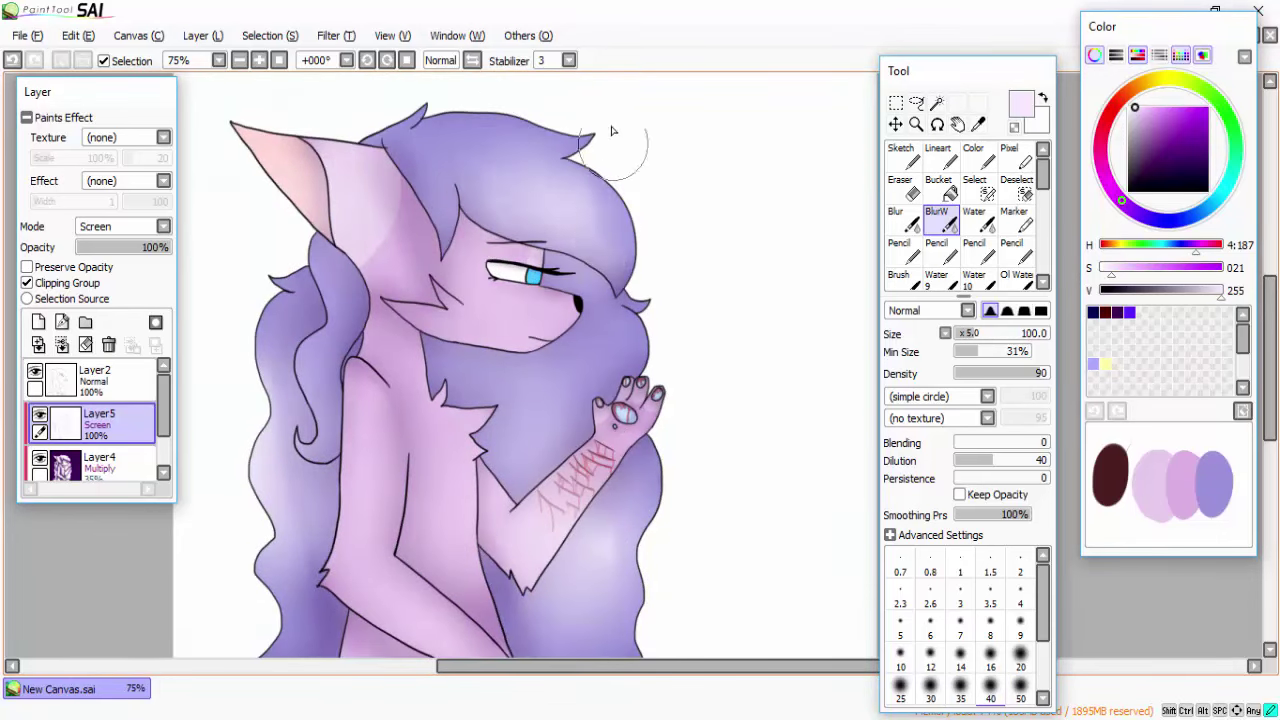
Step: Lower the Screen highlight layer's opacity to 27%
scroll(520, 370, "down", 2)
left_click(115, 250)
left_click_drag(115, 250, 102, 248)
scroll(300, 300, "down", 2)
Step: Preserve Layer2's opacity and recolour its lineart dark navy with the Bucket at a transparency difference of ±255
left_click(95, 380)
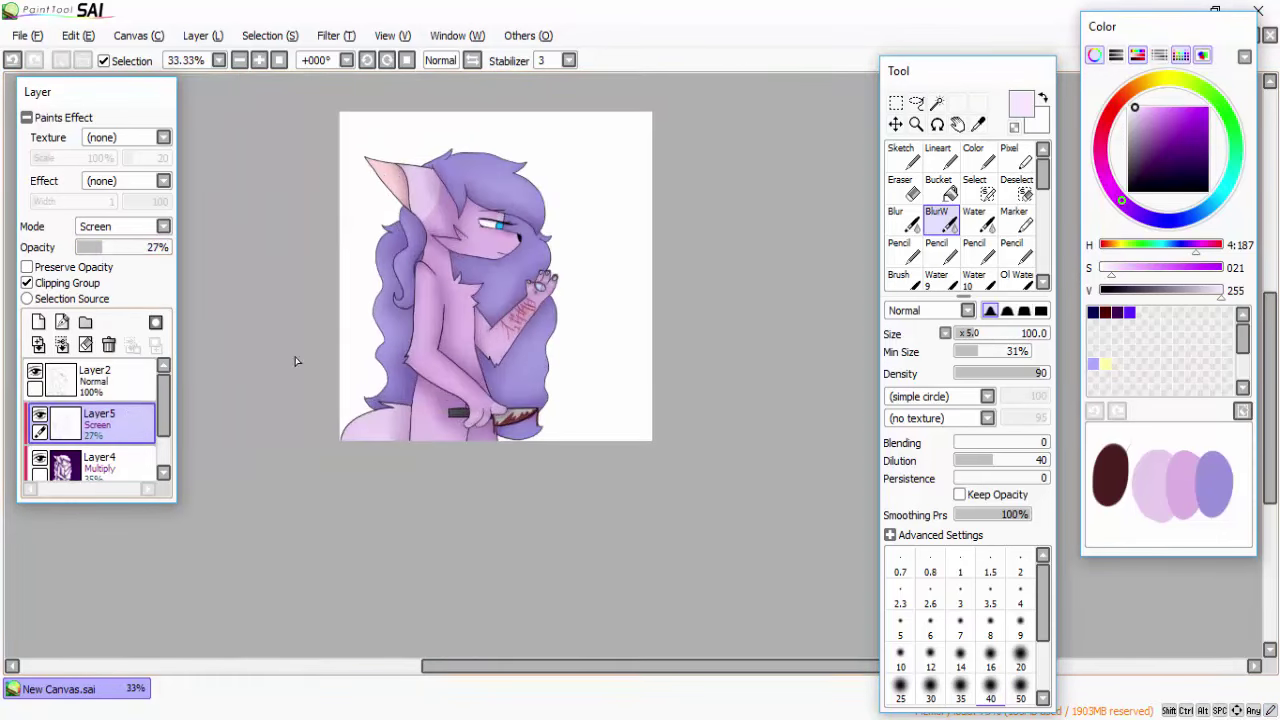
scroll(294, 357, "up", 6)
left_click(1118, 312)
left_click(938, 186)
scroll(586, 294, "up", 1)
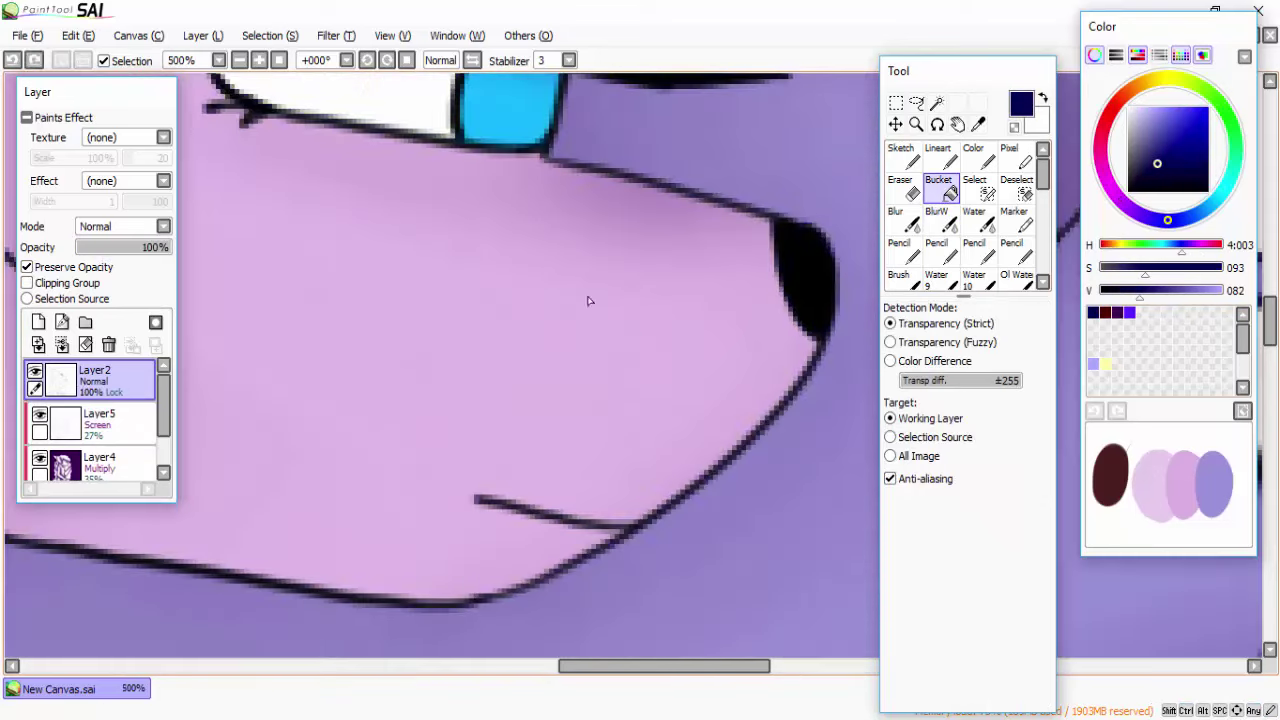
scroll(586, 294, "down", 3)
scroll(586, 294, "up", 1)
scroll(560, 330, "up", 3)
Step: Recolour the lineart purple with hue 187, saturation 93 and value 134, and turn off Layer2's opacity preservation
left_click_drag(1182, 244, 1168, 246)
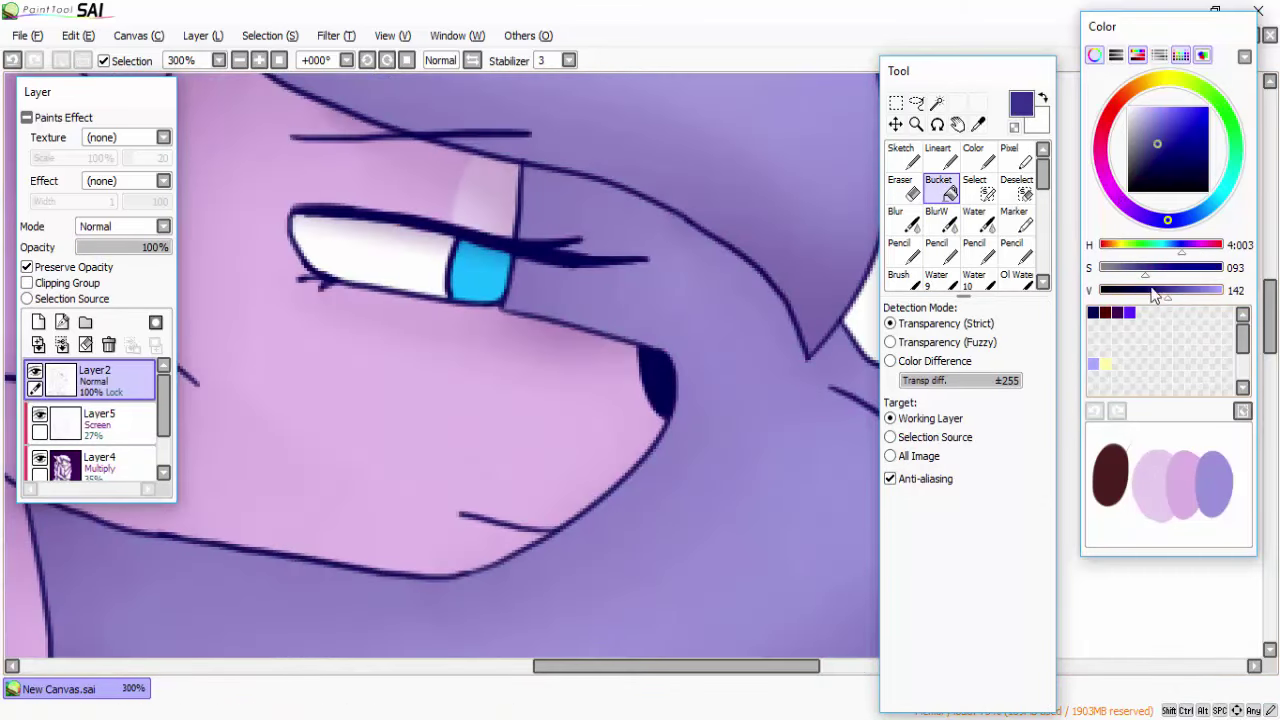
scroll(560, 330, "down", 2)
scroll(560, 330, "up", 1)
left_click_drag(1172, 298, 1163, 292)
scroll(398, 208, "down", 3)
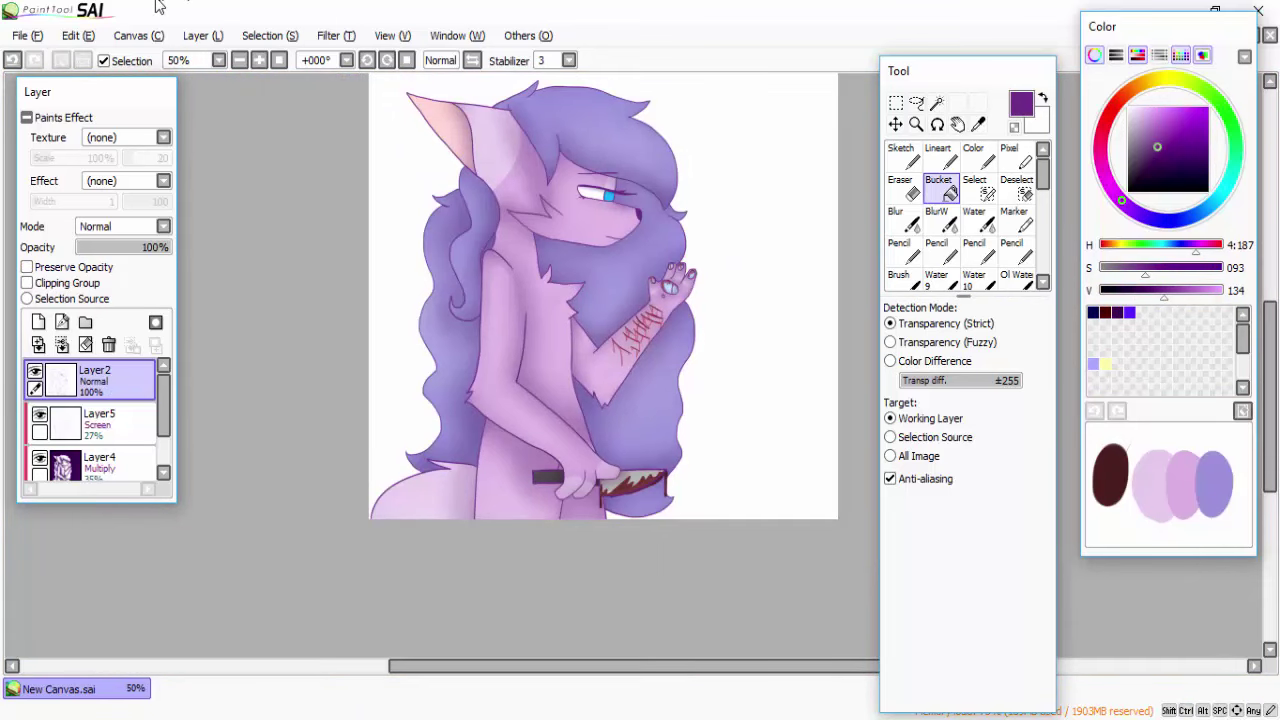
Step: Lower the opacity of Layer4's Multiply shading to 26%
scroll(600, 200, "up", 3)
scroll(600, 200, "down", 2)
scroll(400, 300, "down", 2)
left_click(95, 462)
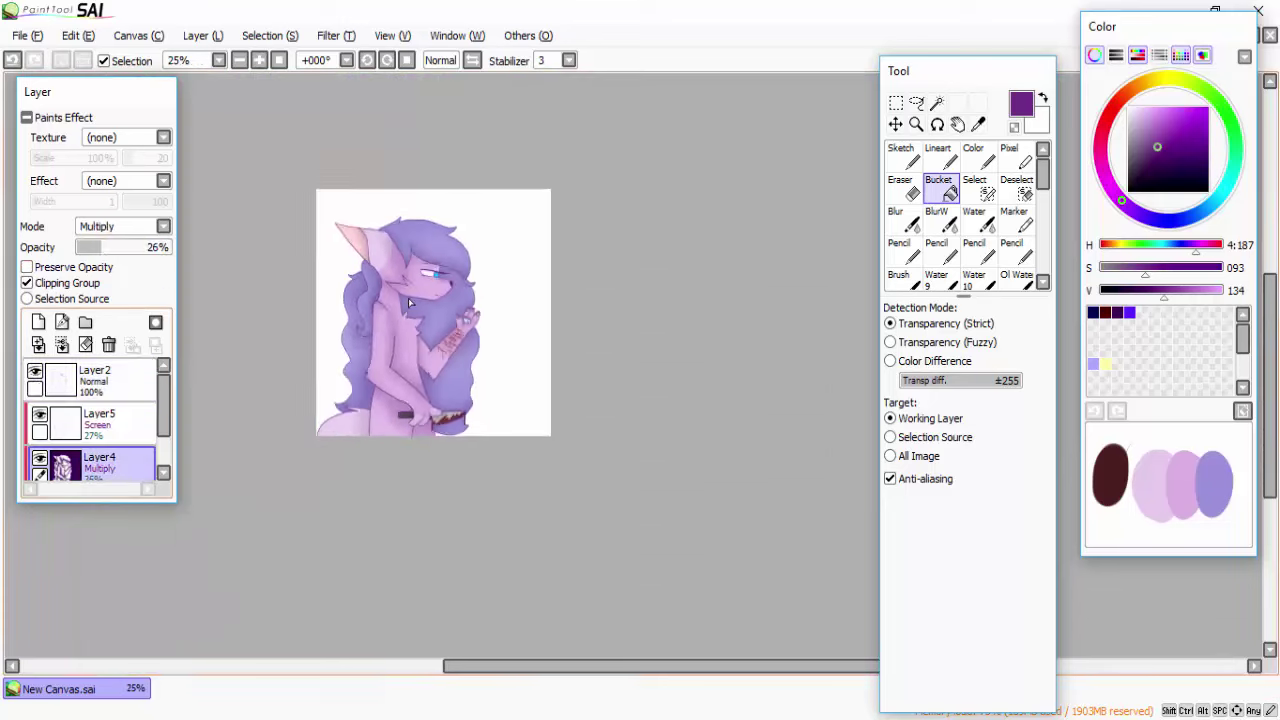
scroll(400, 300, "up", 1)
scroll(95, 440, "down", 2)
Step: Add a background layer beneath Layer3 and fill it with light grey of value 192
left_click(98, 416)
left_click_drag(133, 487, 130, 482)
scroll(400, 300, "up", 2)
scroll(400, 300, "up", 2)
Step: Darken the grey background layer slightly with a colour adjustment filter
left_click(329, 35)
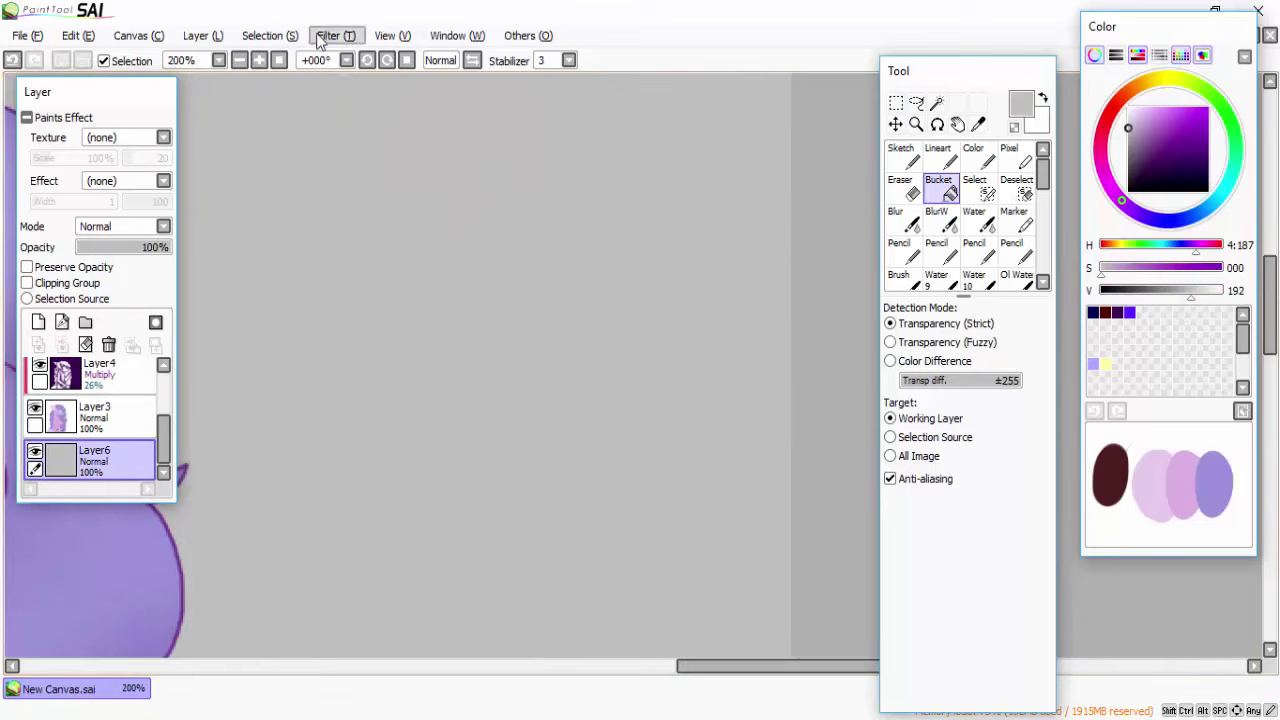
left_click(370, 78)
left_click_drag(289, 165, 277, 170)
left_click(330, 198)
scroll(500, 250, "down", 3)
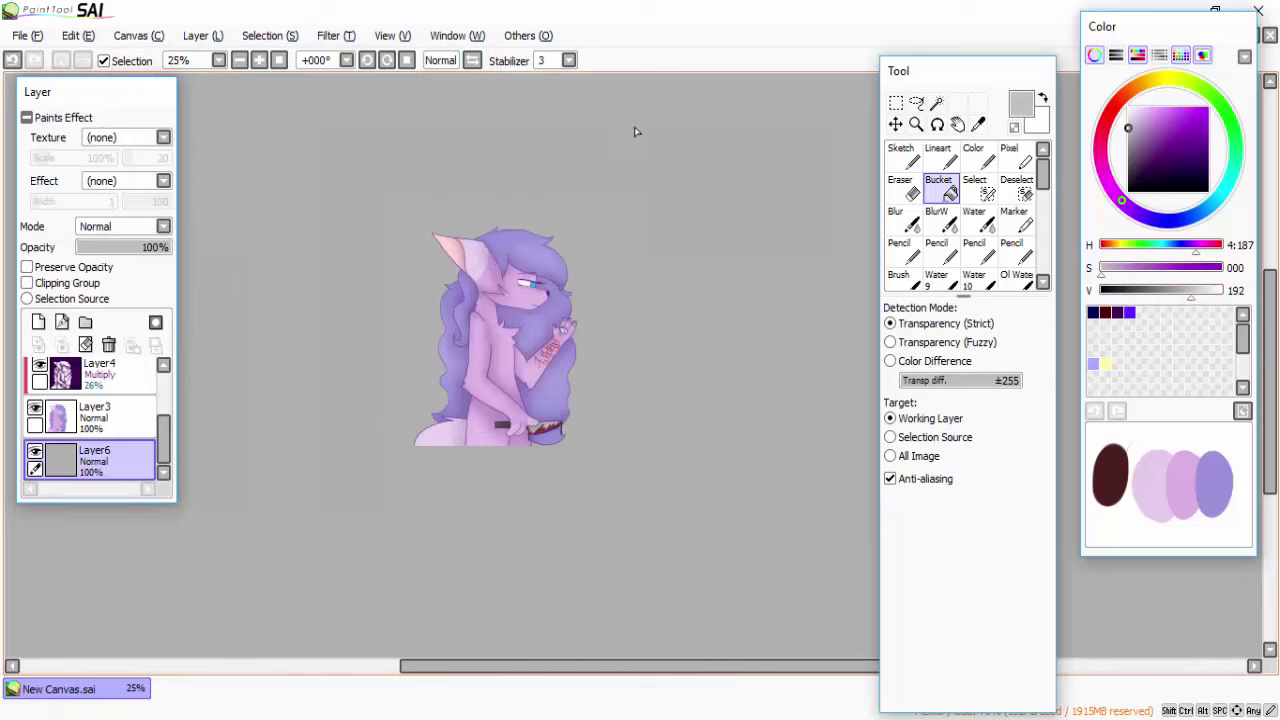
Step: Paint dark red over the grey background with the Color brush at size 120 and blend the strokes with BlurW
scroll(558, 280, "up", 1)
left_click(973, 157)
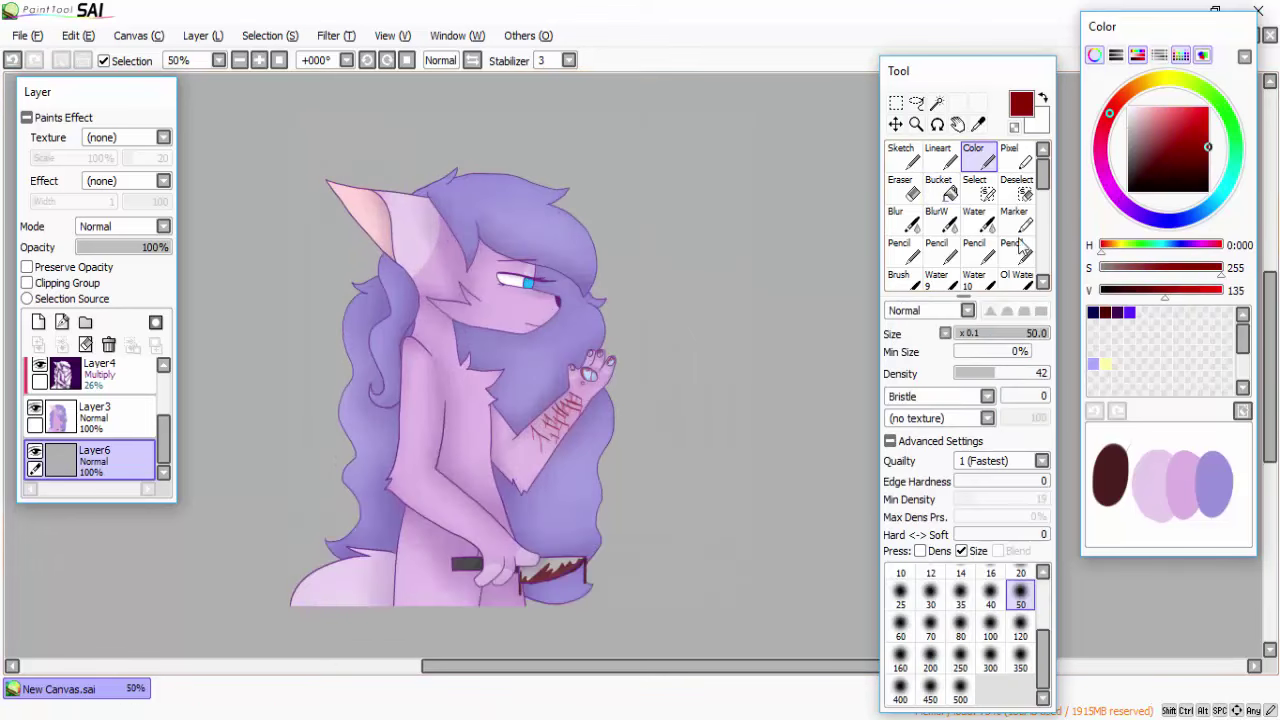
scroll(575, 250, "down", 1)
key("bracketright")
key("bracketright")
key("bracketright")
key("bracketright")
key("bracketright")
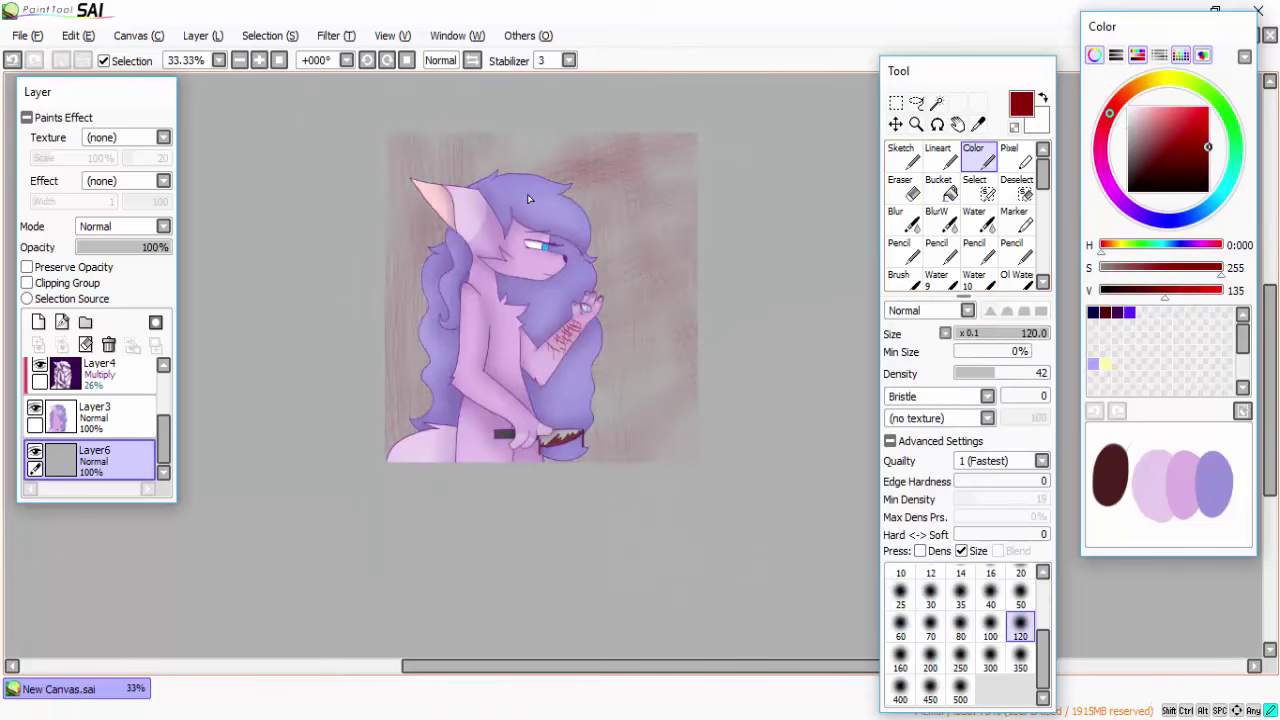
left_click_drag(529, 199, 420, 220)
left_click_drag(600, 170, 640, 380)
left_click(936, 218)
mouse_move(560, 300)
left_mouse_down()
mouse_move(443, 250)
mouse_move(414, 177)
left_mouse_up()
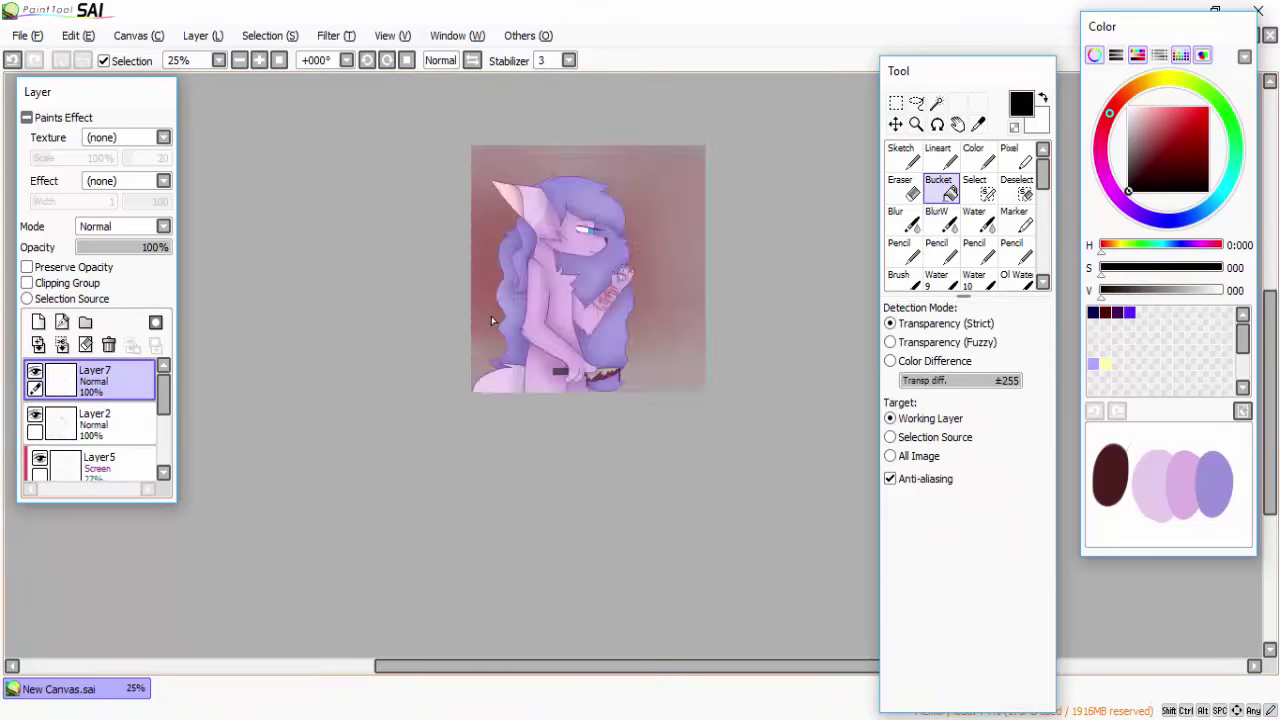
Step: Fill the empty top layer, Layer7, with black and reduce its opacity
left_click(491, 320)
left_click(164, 247)
scroll(497, 263, "up", 2)
Step: Set Layer7's opacity to 84% and softly erase its black over the character with the Eraser at size 400 and density 18
key("e")
mouse_move(497, 263)
left_mouse_down()
mouse_move(477, 300)
mouse_move(392, 243)
mouse_move(455, 348)
mouse_move(491, 543)
left_mouse_up()
key("ctrl+z")
left_click(155, 247)
left_click_drag(430, 190, 520, 600)
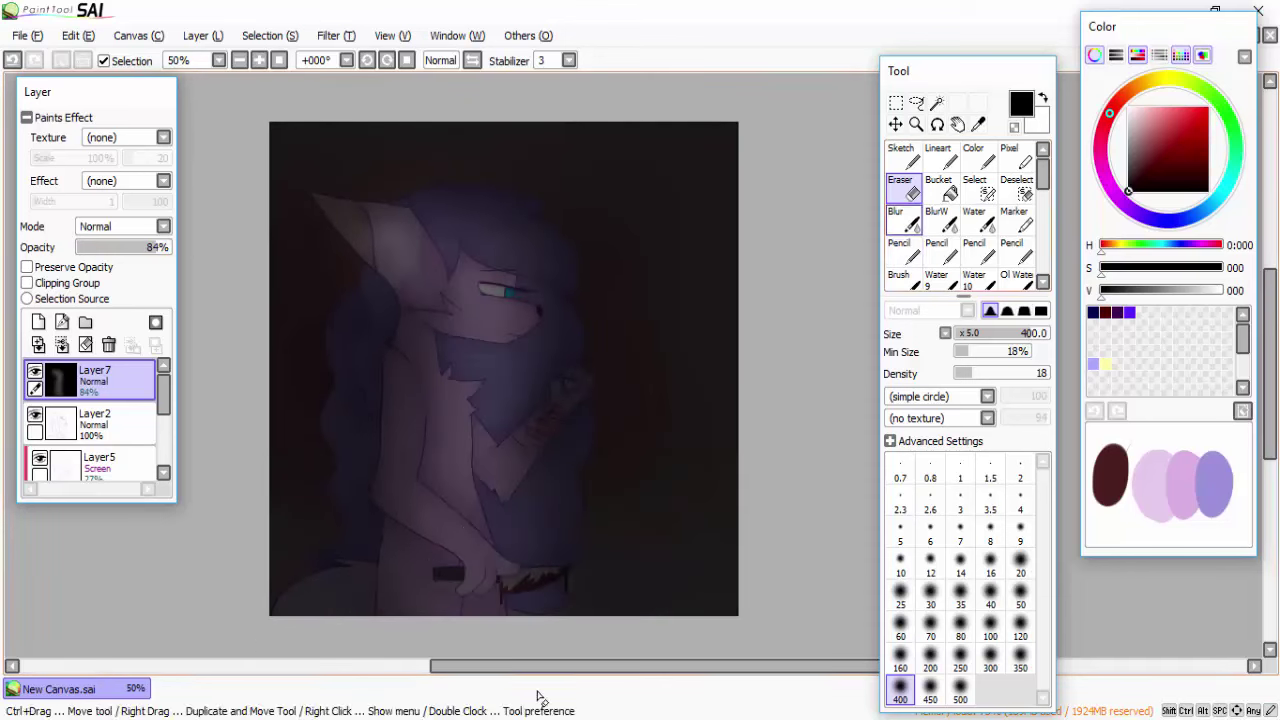
Step: Soften the erased area of Layer7's black overlay around the character with BlurW at size 450
key("b")
scroll(406, 456, "down", 1)
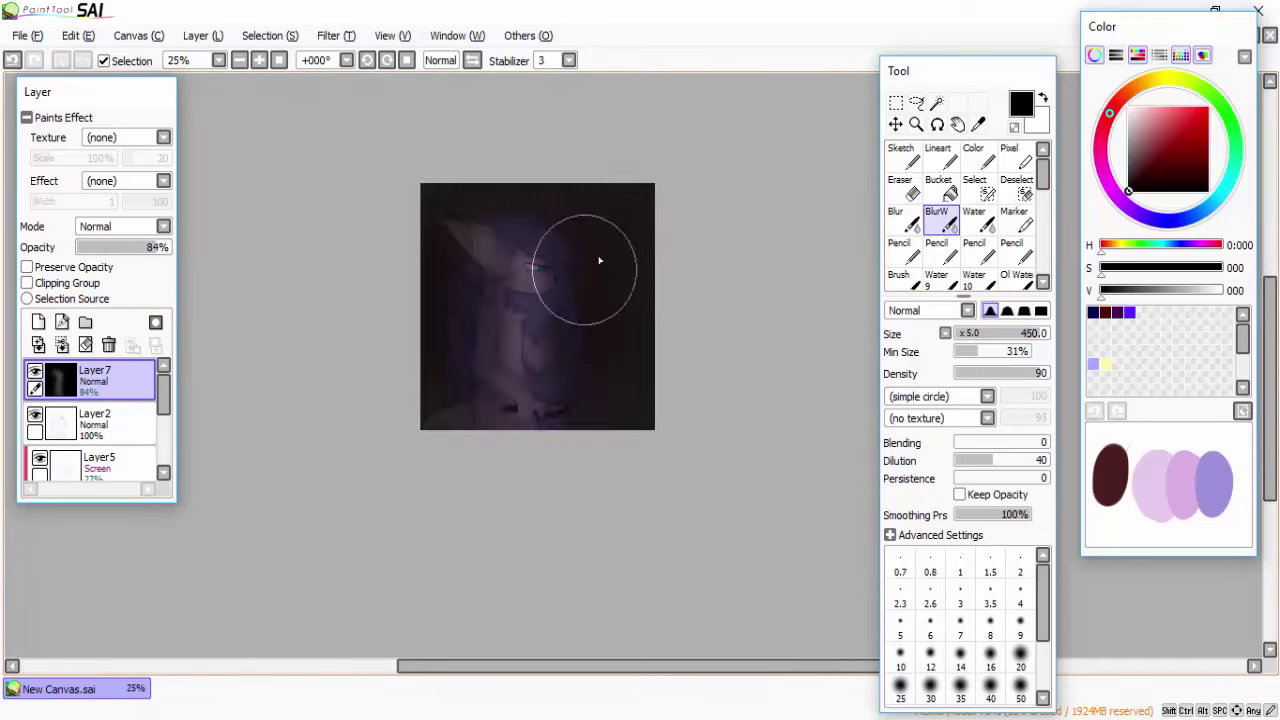
scroll(590, 390, "up", 2)
Step: Paint bright red over the background on Layer6 with the Color brush at size 120 and blend it with BlurW at size 450
left_click(938, 185)
scroll(591, 397, "down", 2)
left_click(1207, 108)
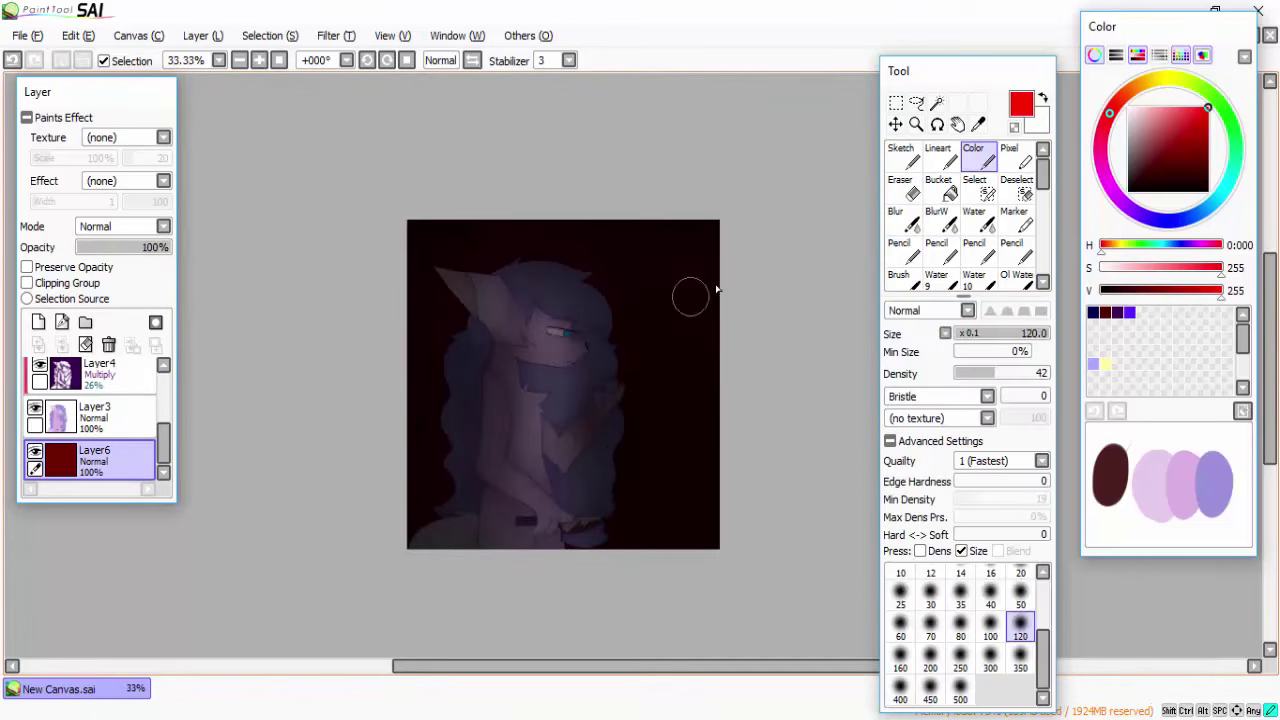
scroll(689, 294, "up", 1)
left_click(1014, 177)
left_click_drag(690, 250, 723, 526)
scroll(723, 526, "down", 1)
left_click(937, 165)
scroll(503, 262, "up", 2)
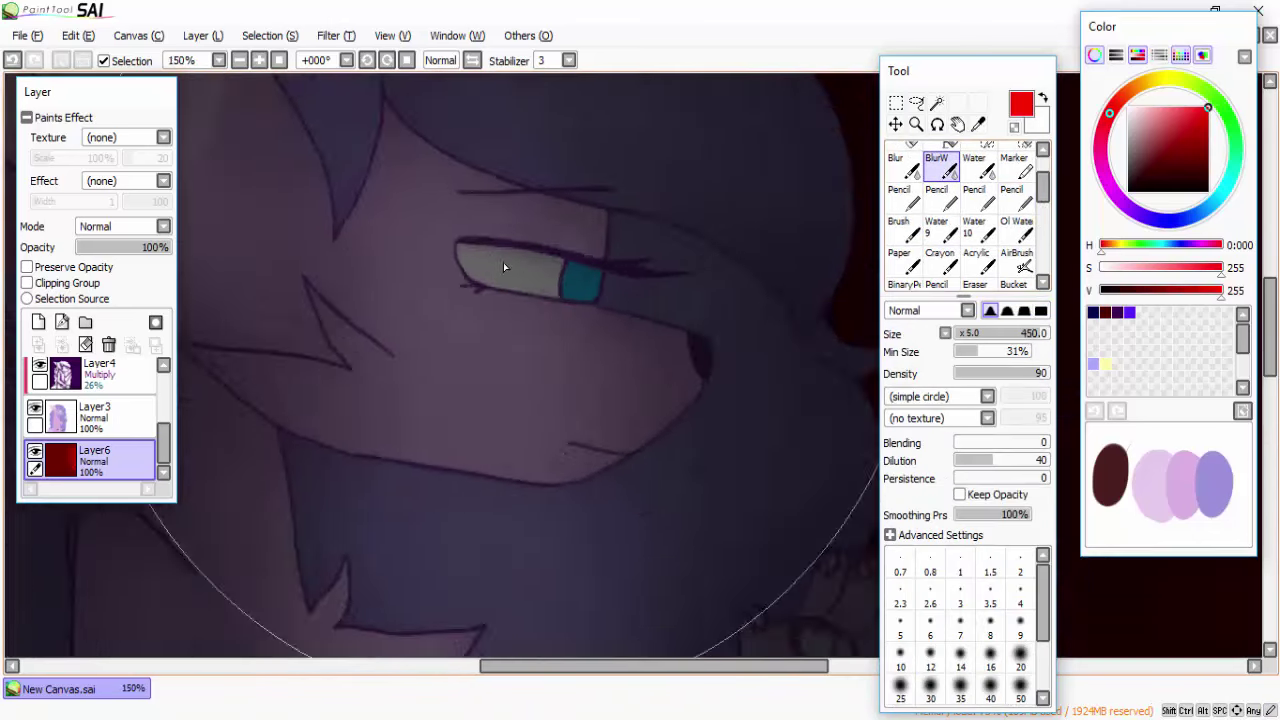
left_click(95, 415)
left_click(336, 35)
left_click(366, 57)
left_click_drag(287, 130, 135, 130)
scroll(535, 360, "up", 2)
scroll(532, 452, "down", 2)
scroll(532, 452, "up", 3)
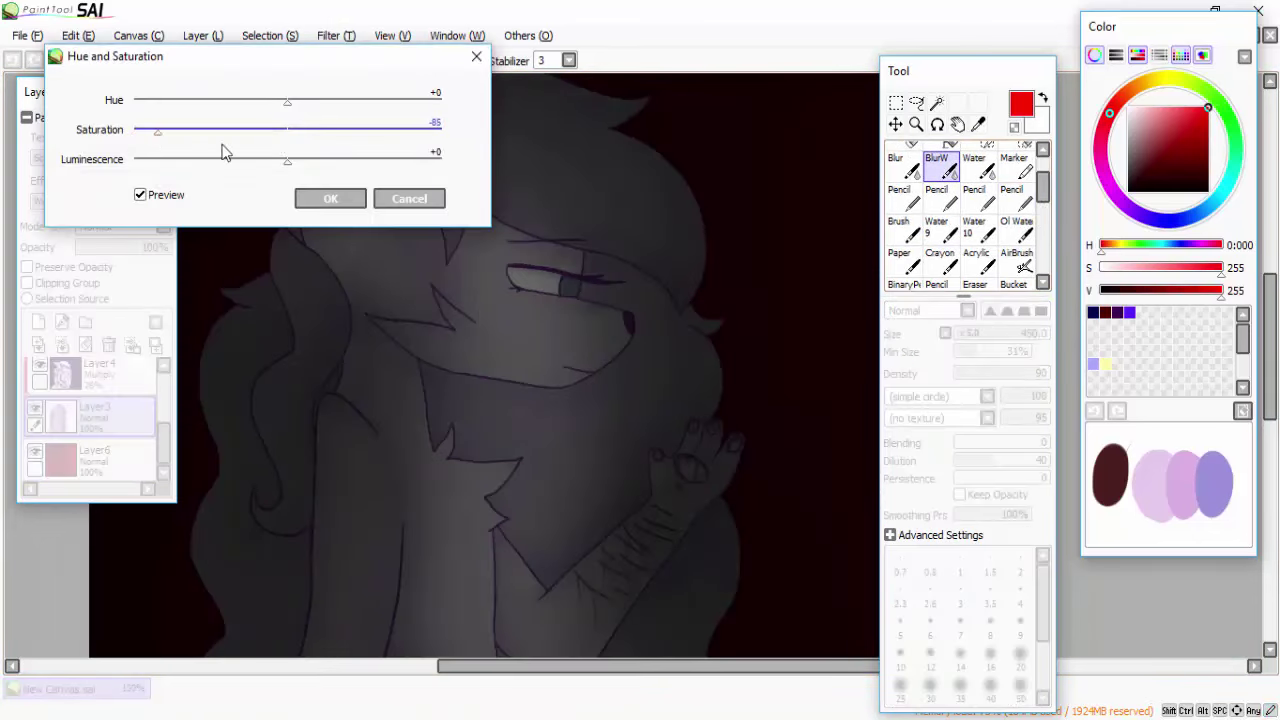
left_click(409, 198)
scroll(95, 400, "up", 2)
Step: Desaturate the character's colours on Layer3 with the Hue and Saturation filter
left_click(95, 380)
left_click(336, 35)
left_click(366, 57)
left_click(330, 198)
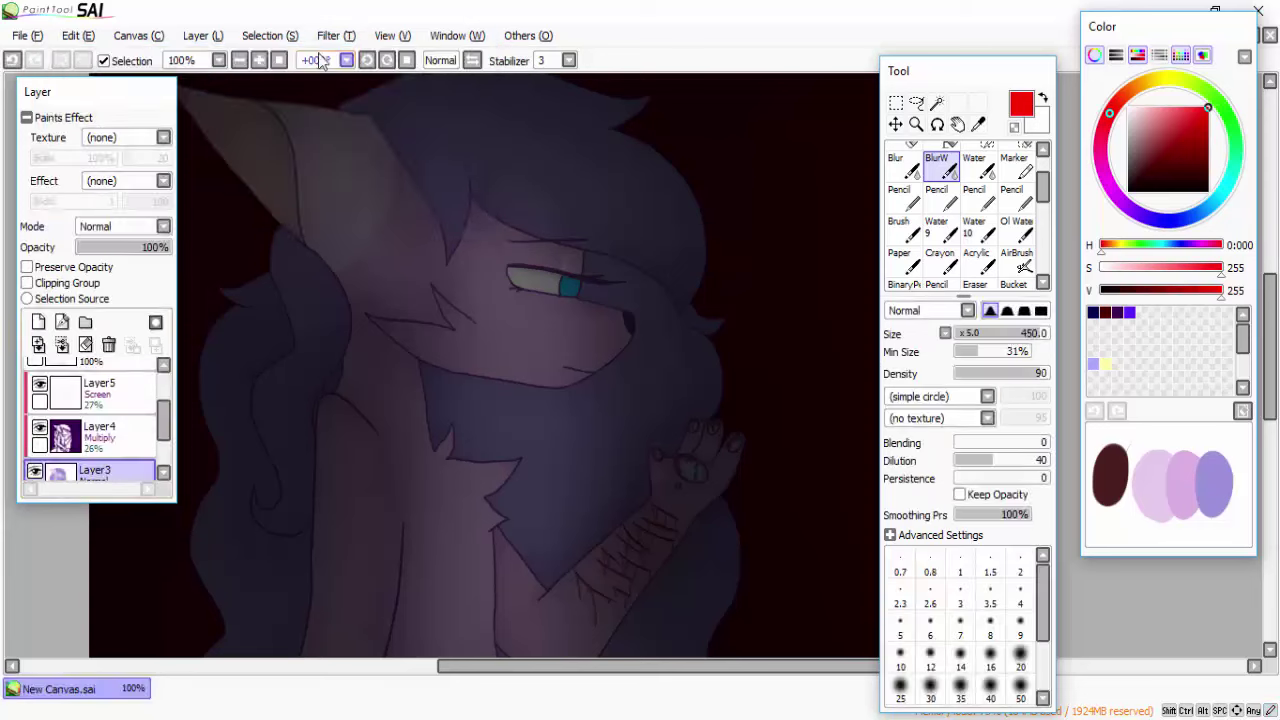
left_click(336, 35)
left_click(366, 57)
left_click(330, 198)
Step: Add a new layer and place it directly beneath the dark overlay Layer7
scroll(514, 286, "up", 3)
left_click_drag(95, 466, 83, 423)
left_click(38, 321)
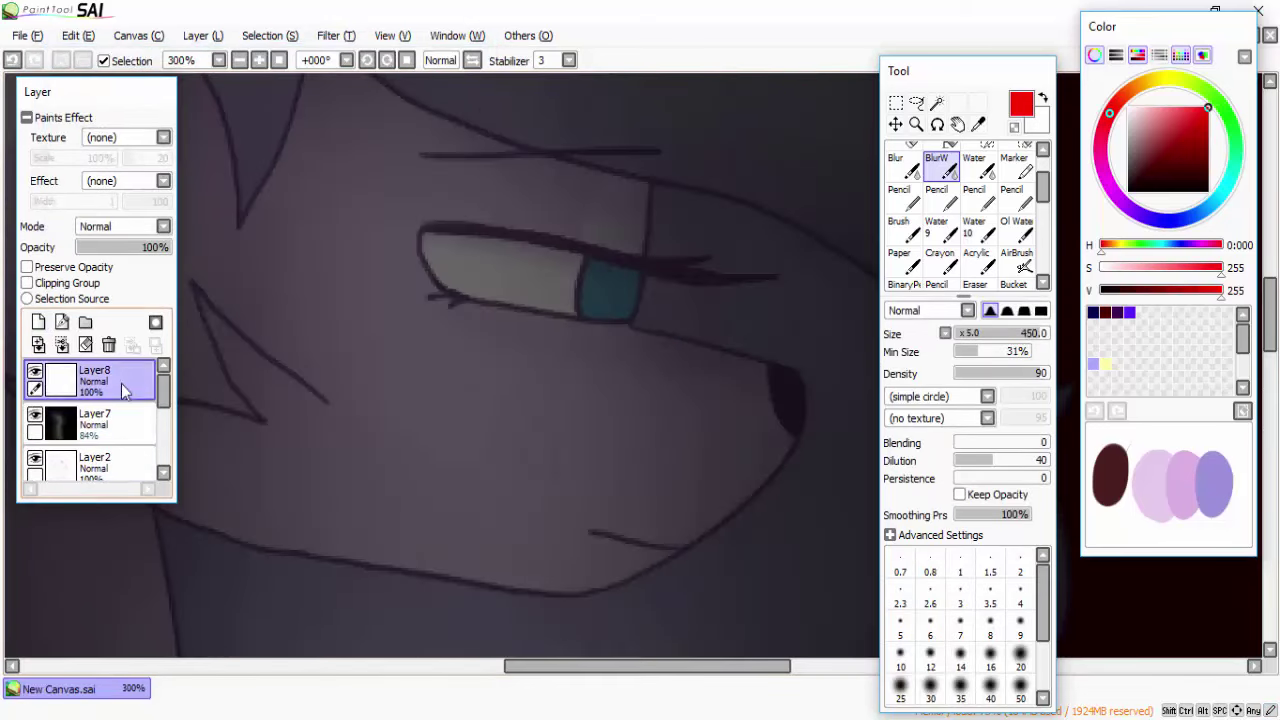
left_click_drag(95, 380, 95, 420)
Step: Draw red blood drips from the eye down to the jaw with the Pencil at size 10 and set Layer8's opacity to 45%
left_click(899, 195)
left_click_drag(437, 286, 571, 310)
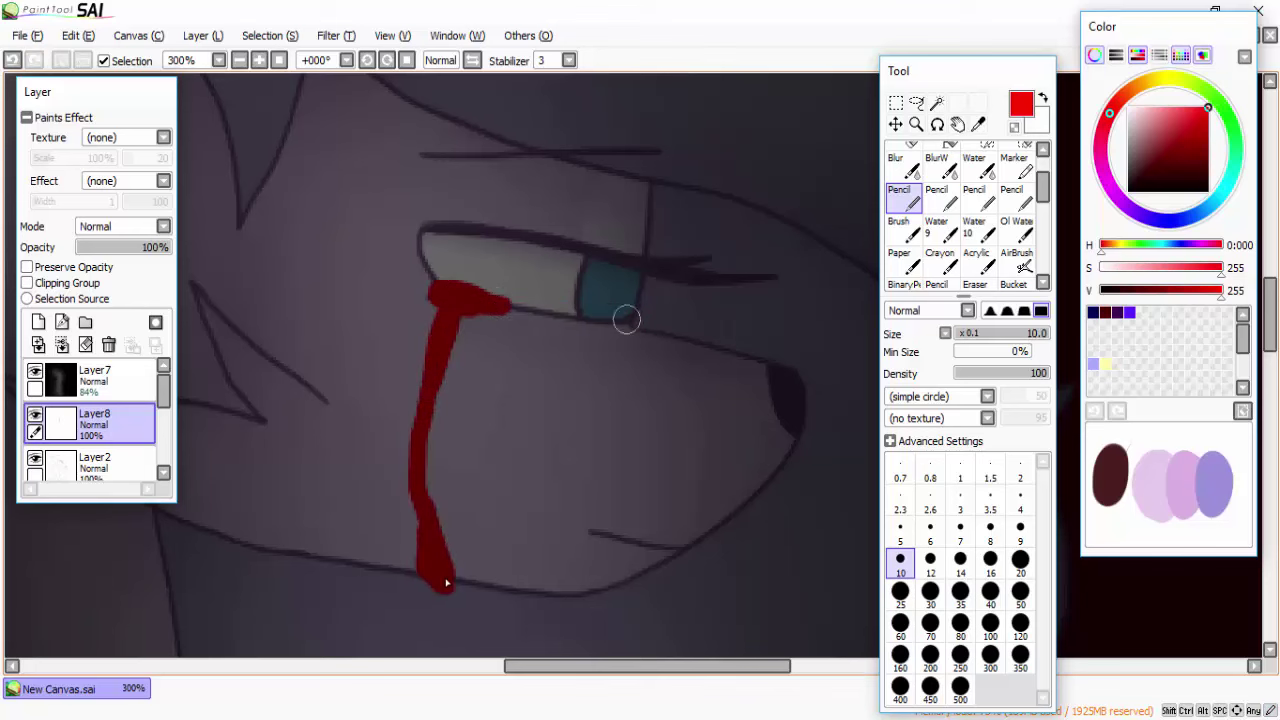
scroll(538, 582, "up", 1)
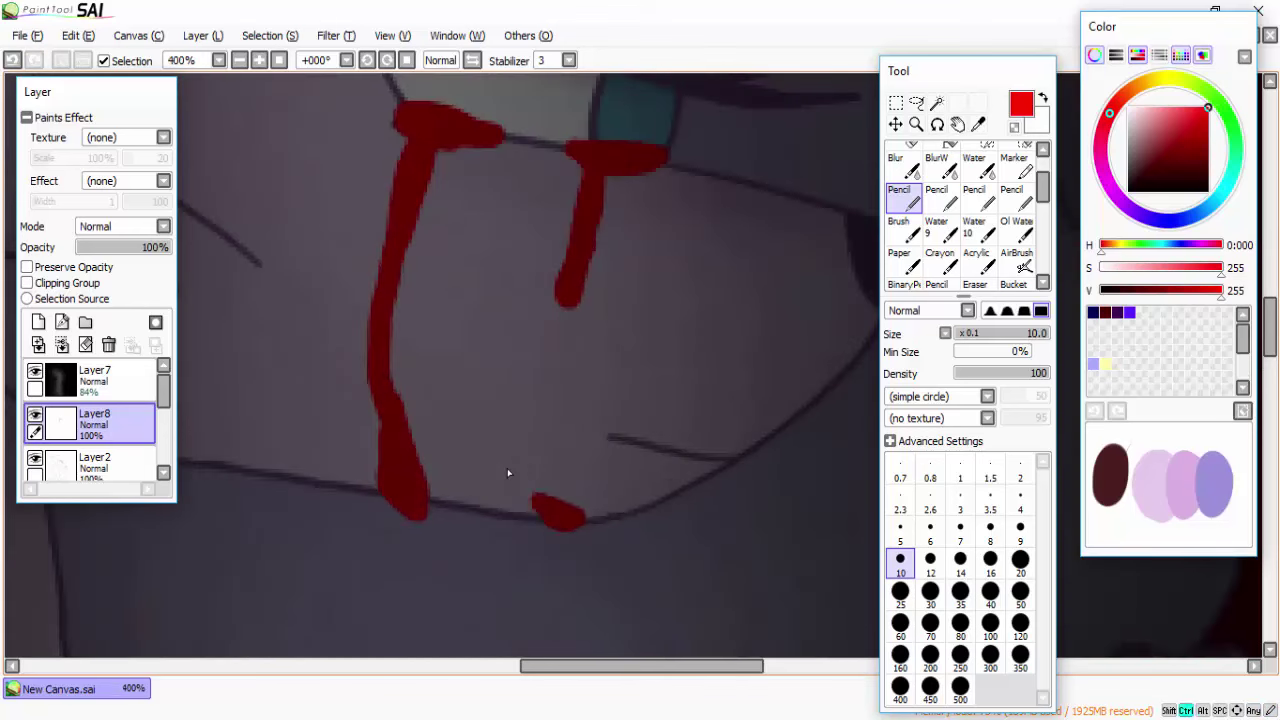
scroll(600, 350, "down", 6)
scroll(600, 330, "down", 2)
scroll(560, 357, "up", 4)
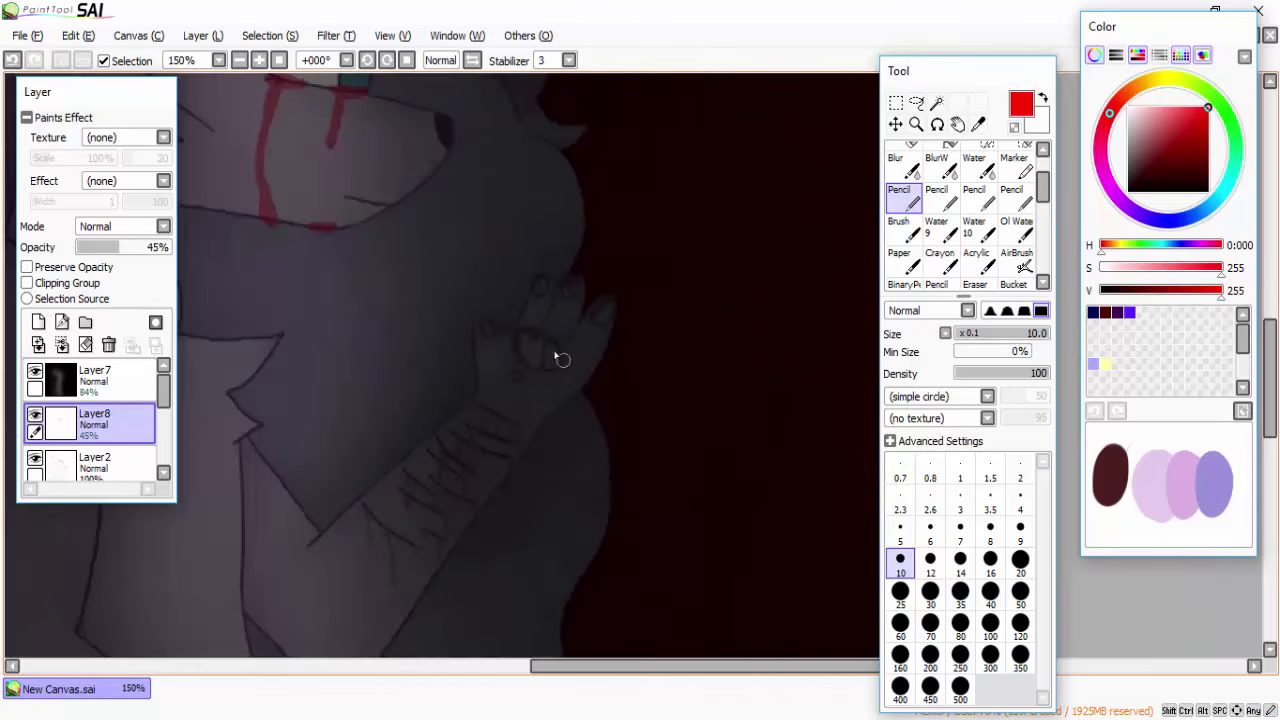
left_click_drag(155, 247, 118, 247)
Step: Add red blood to the eye on the palm and the forearm scratches, softening it with BlurW at size 20 and the Eraser at size 105
scroll(560, 357, "up", 3)
left_click(937, 165)
scroll(486, 466, "up", 5)
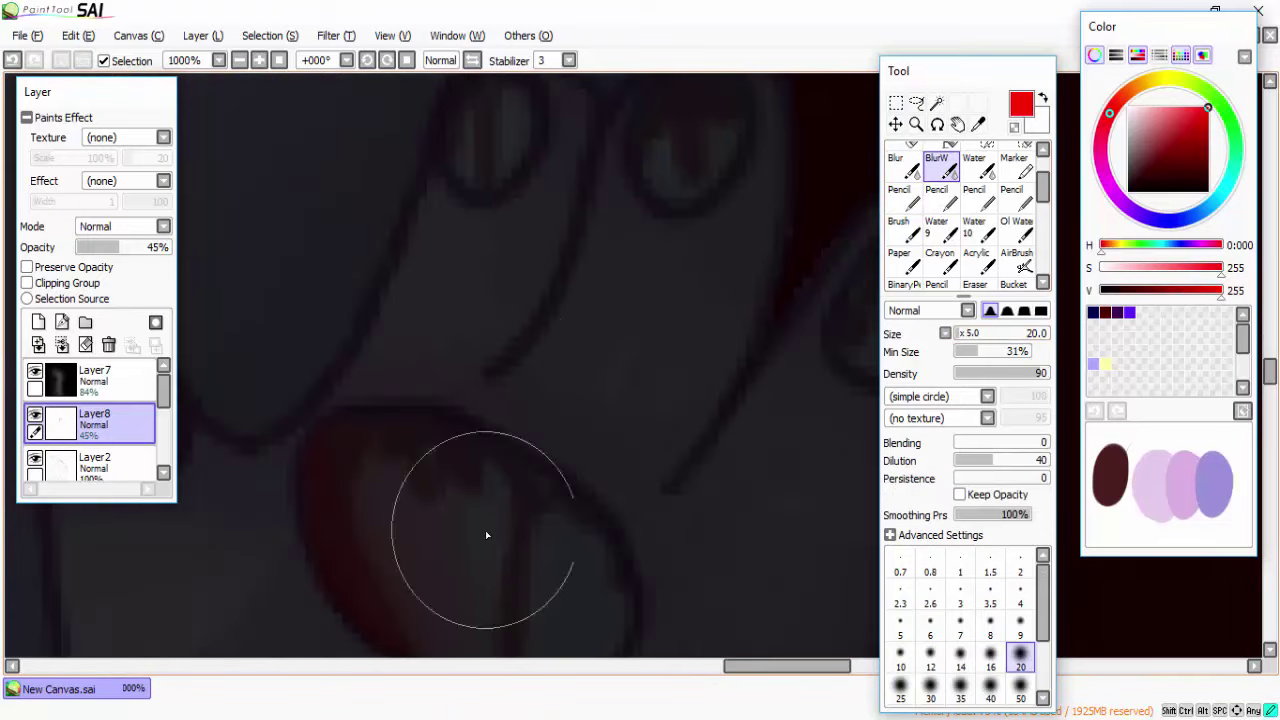
scroll(600, 400, "down", 2)
scroll(713, 259, "down", 6)
scroll(647, 286, "up", 1)
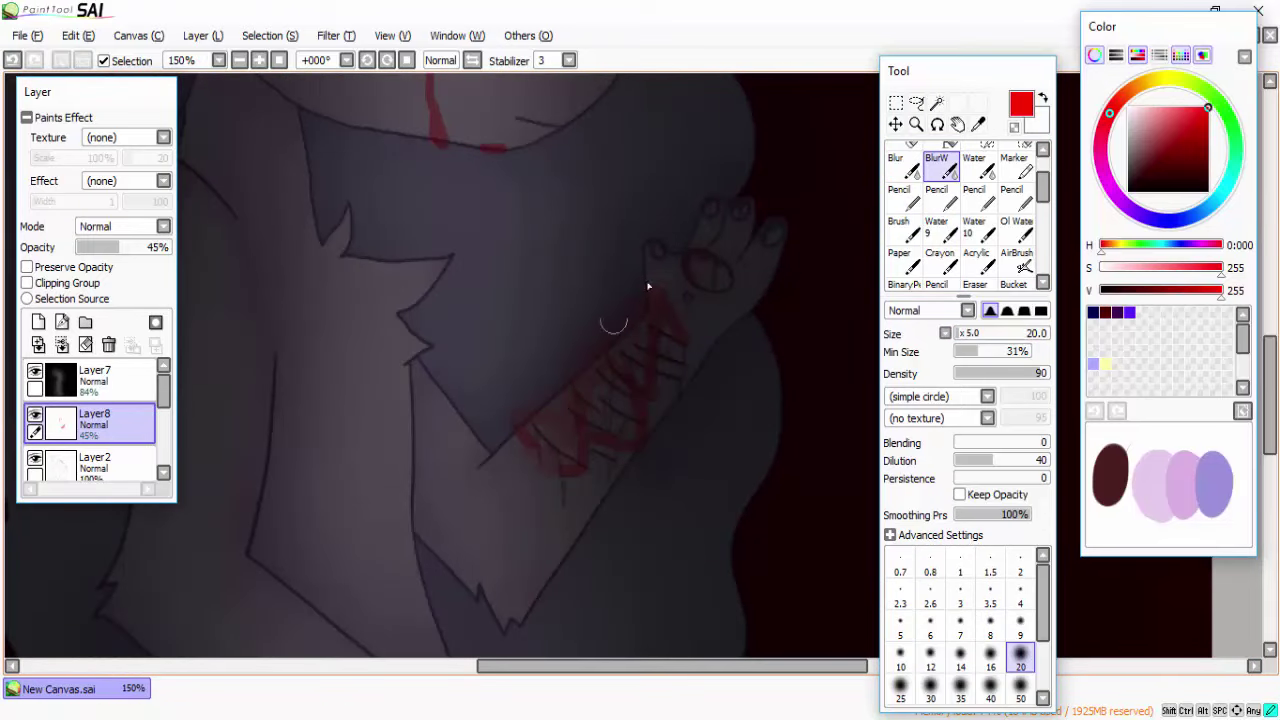
scroll(663, 433, "down", 2)
key("e")
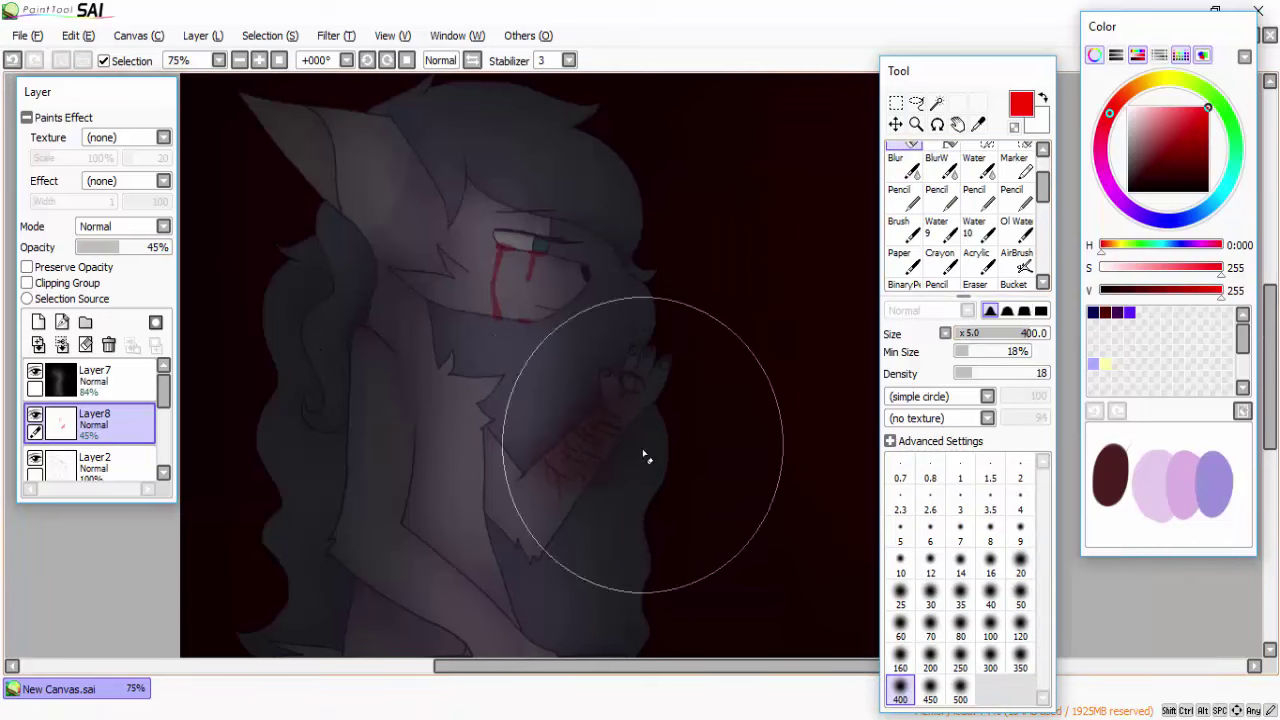
Step: Save the canvas as the red room.sai and export a copy as the red room.png in the Pictures folder
scroll(575, 398, "down", 2)
left_click(20, 35)
left_click(76, 170)
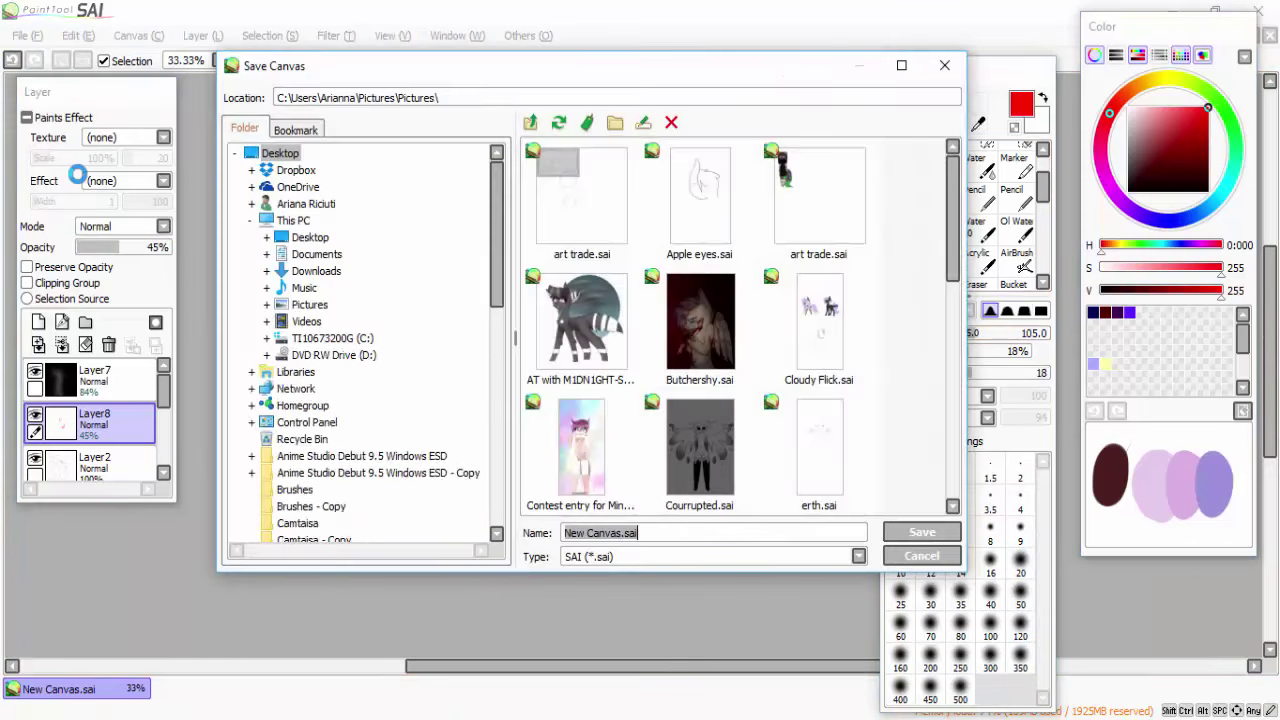
key("Return")
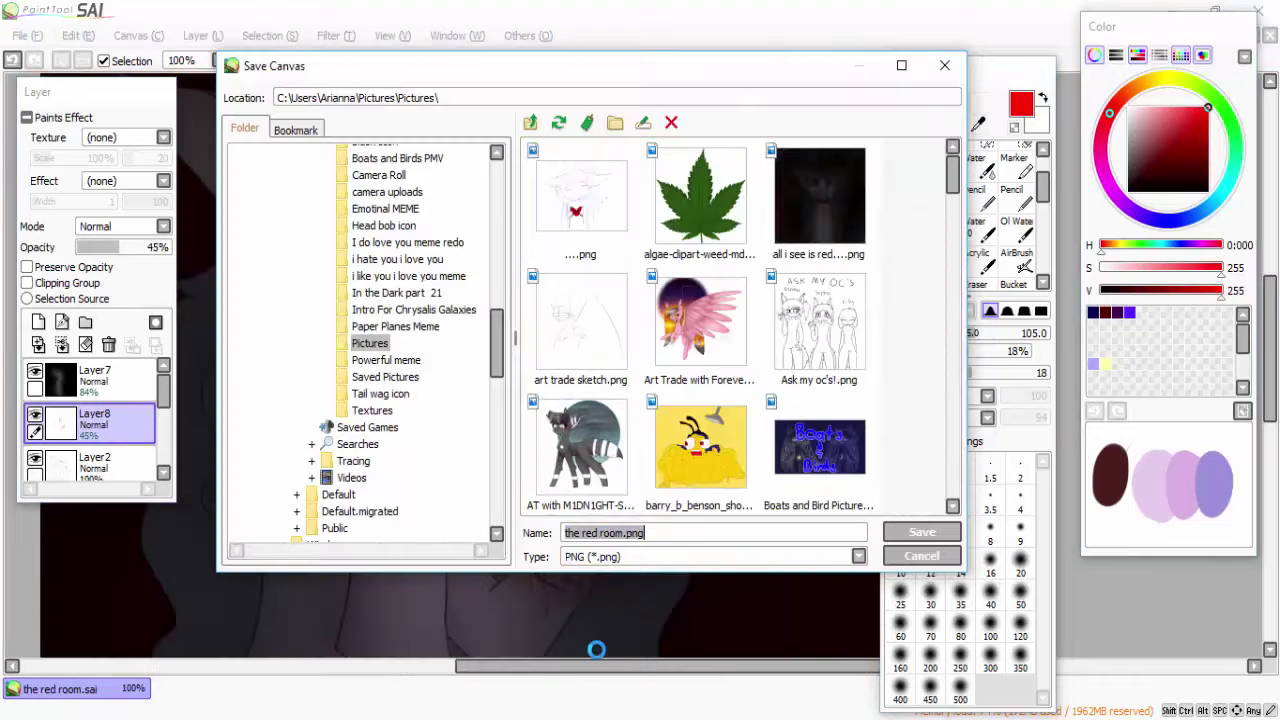
key("Return")
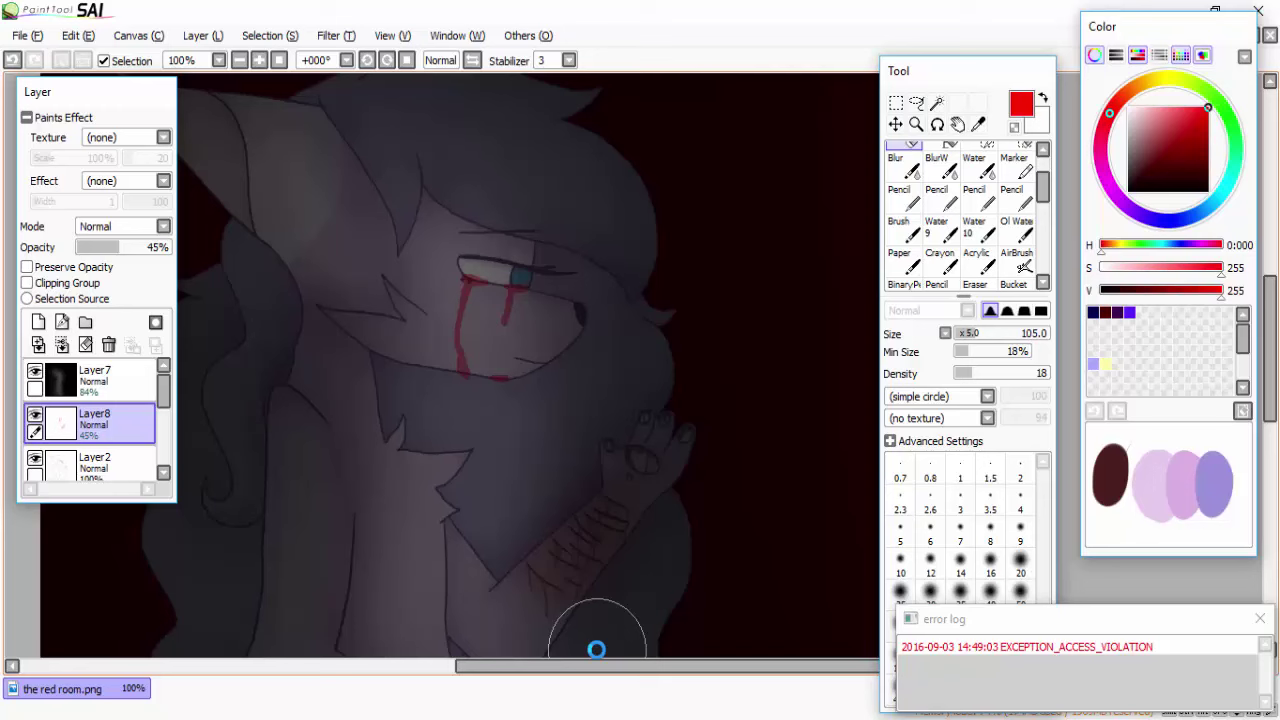
scroll(596, 650, "down", 2)
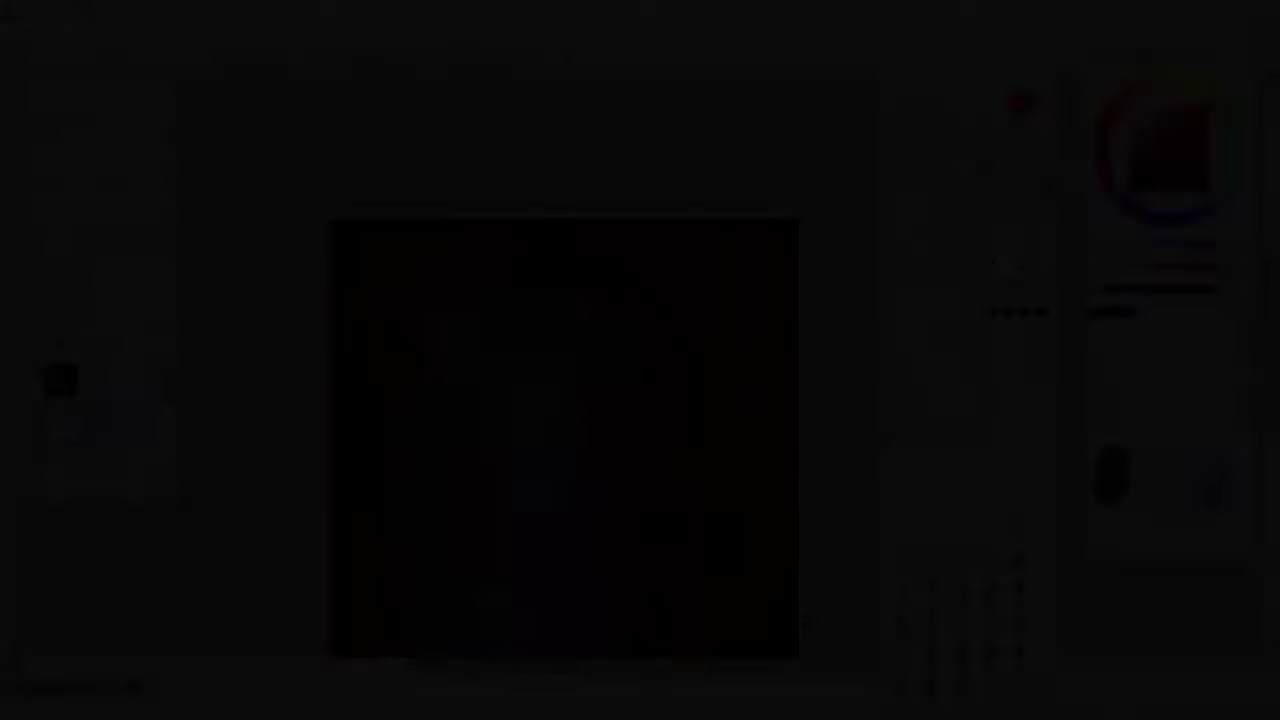